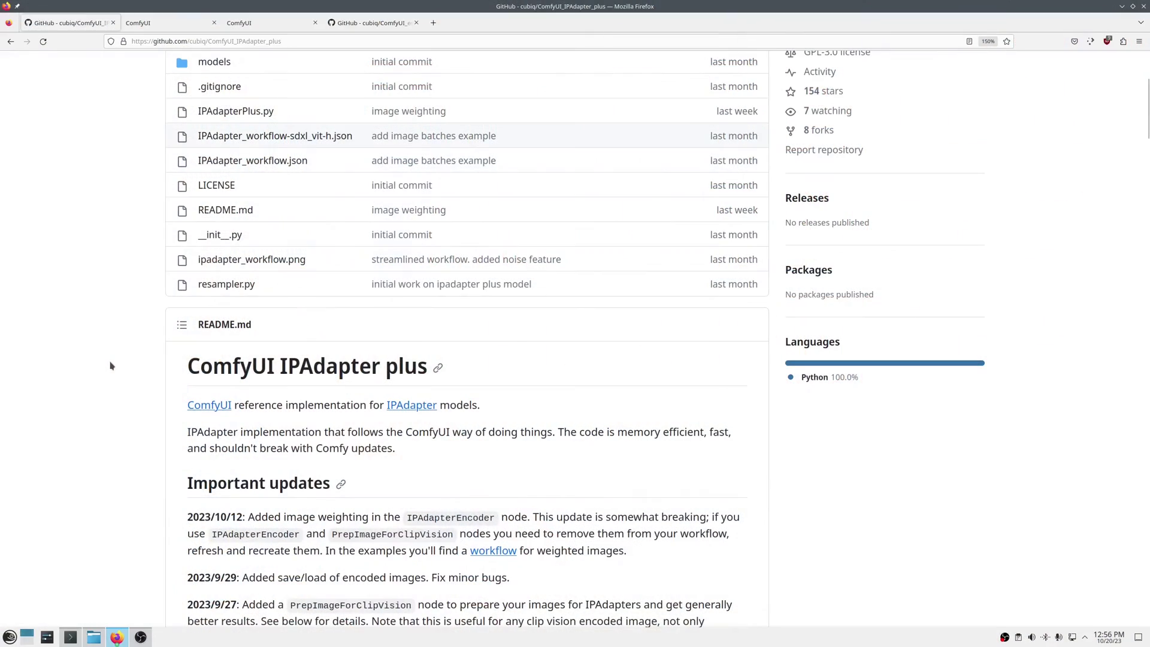
Step: Read the Important updates section of the ComfyUI IPAdapter plus README for the notes on image weighting
{"action": "scroll", "coordinate": [110, 366], "scroll_direction": "down", "scroll_amount": 12}
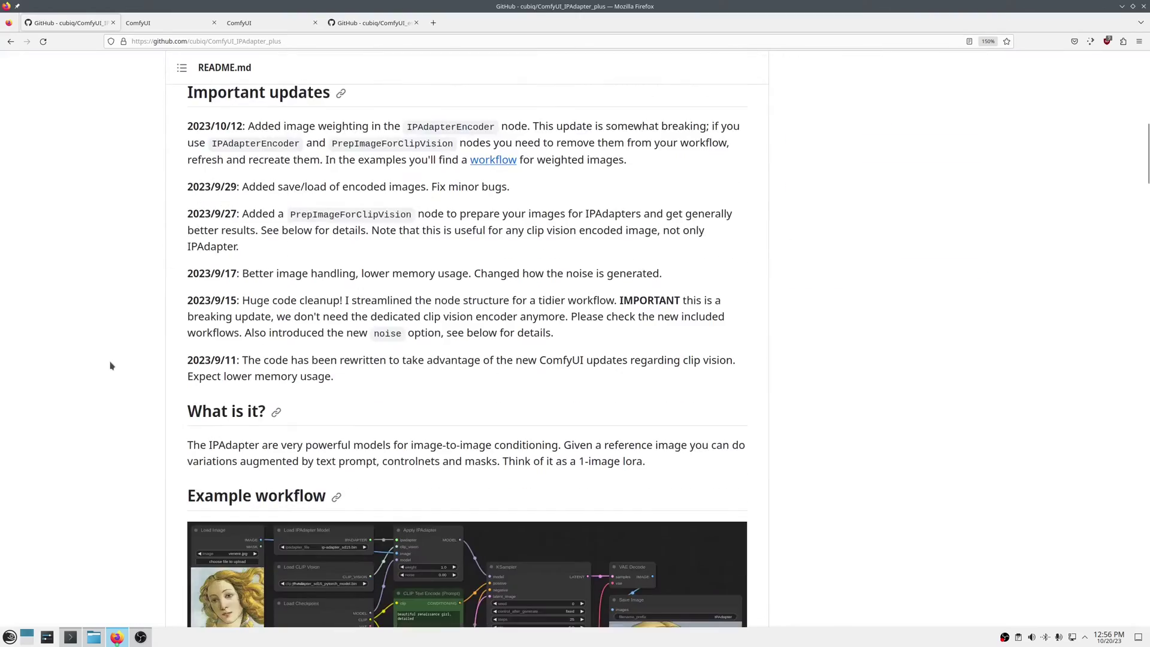
{"action": "scroll", "coordinate": [110, 365], "scroll_direction": "down", "scroll_amount": 2}
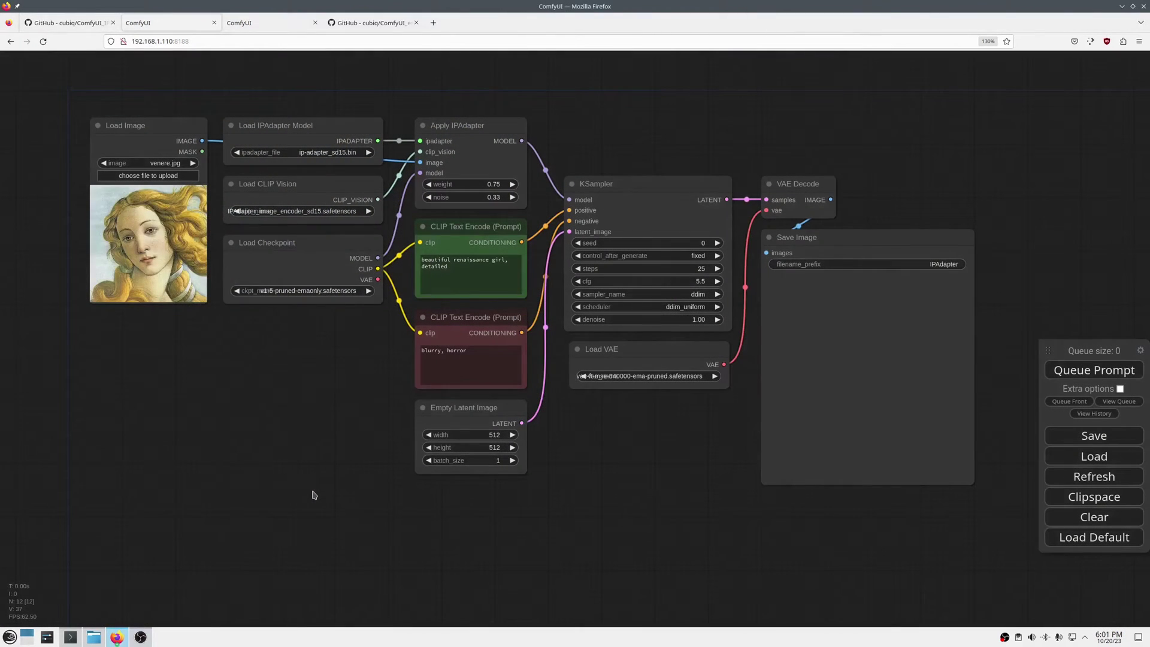
Step: Generate an image with the basic IPAdapter workflow using venere.jpg as the only reference
{"action": "left_click_drag", "start_coordinate": [272, 400], "coordinate": [315, 401]}
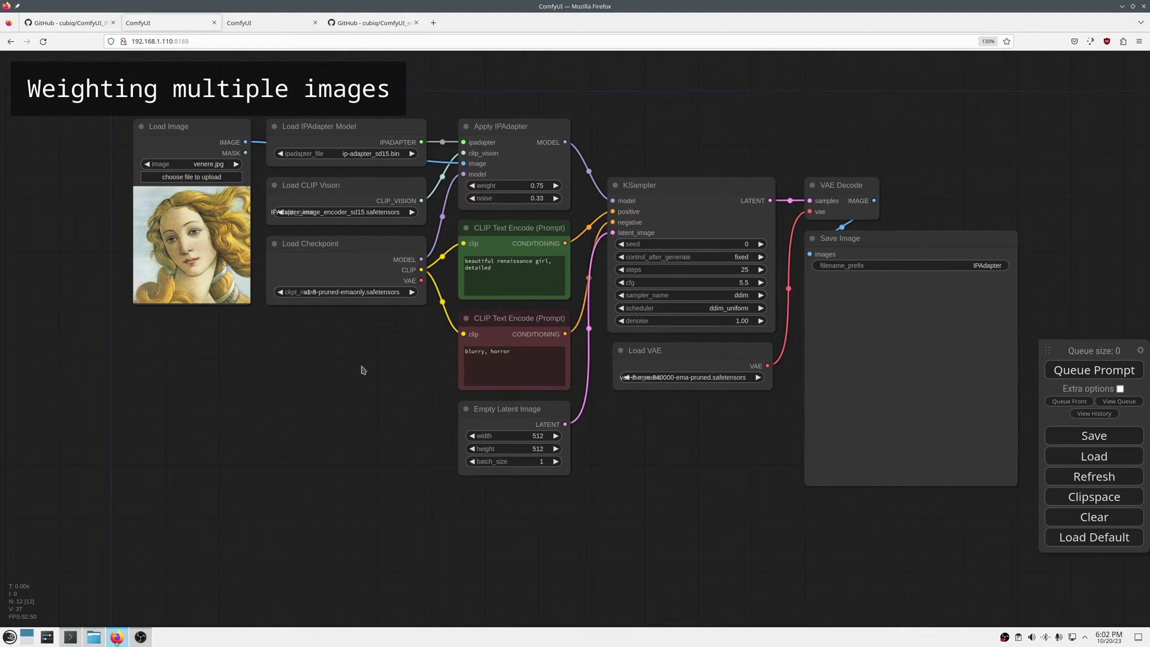
{"action": "key", "text": "ctrl+Return"}
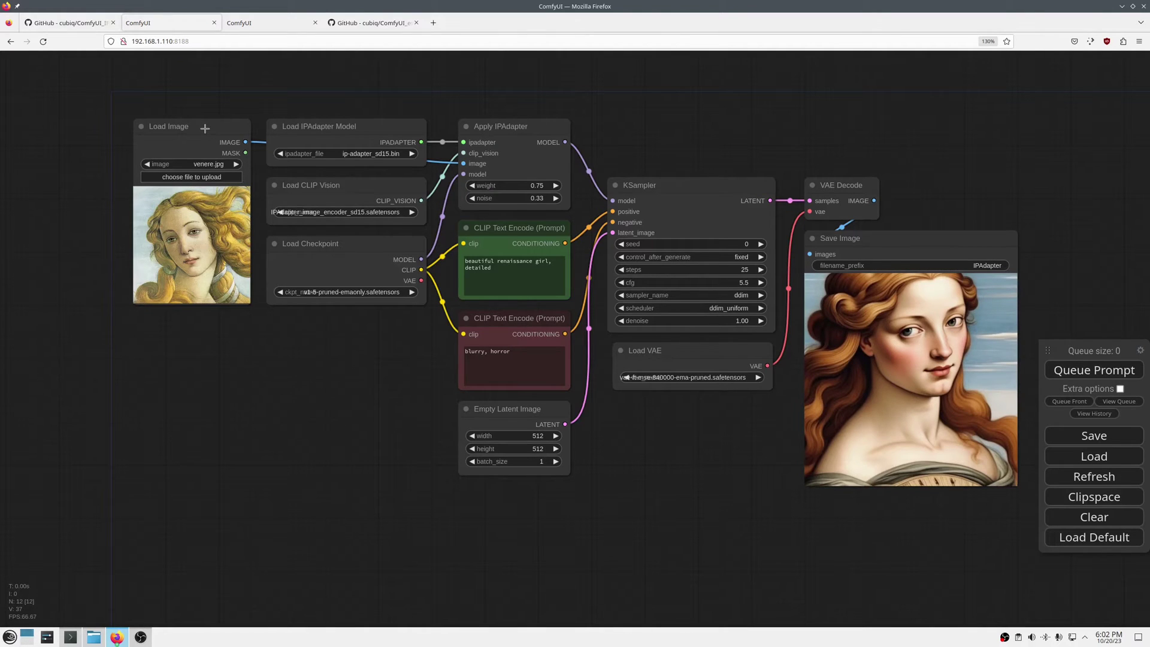
Step: Duplicate the Load Image node below the original and add an ImageBatch node beside the copy
{"action": "left_click_drag", "start_coordinate": [203, 129], "coordinate": [200, 324], "text": "alt"}
{"action": "double_click", "coordinate": [325, 381]}
{"action": "type", "text": "bat"}
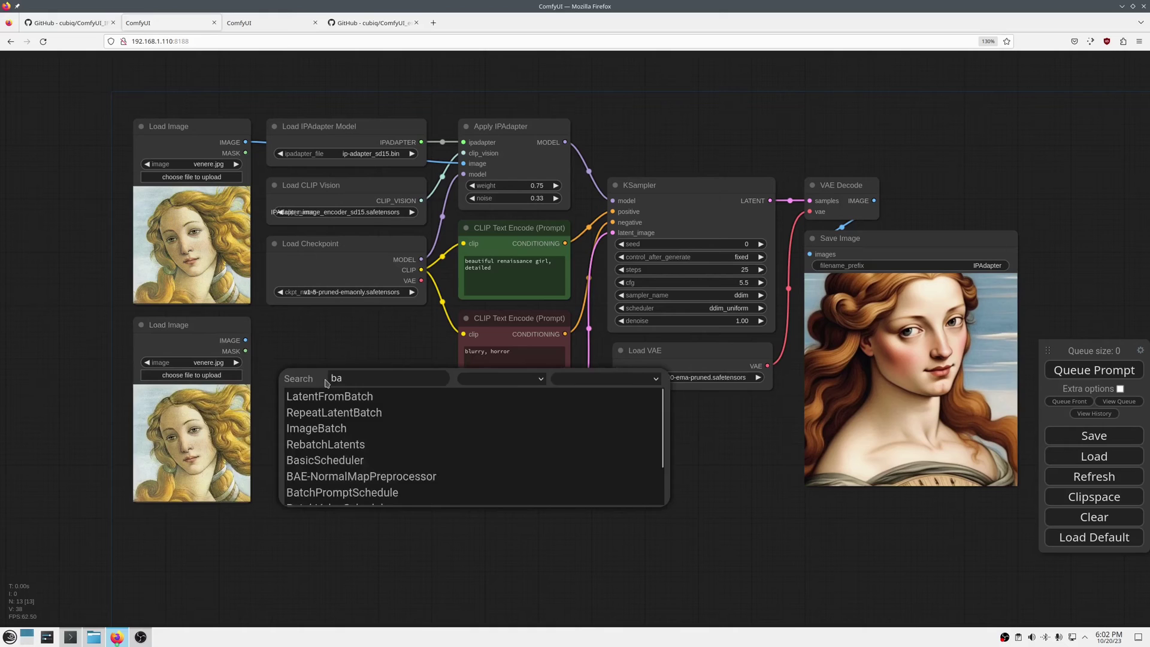
{"action": "key", "text": "Down"}
{"action": "key", "text": "Down"}
{"action": "key", "text": "Down"}
{"action": "key", "text": "Return"}
Step: Position the Batch Images node and connect the original Load Image to image1 and the duplicate to image2
{"action": "left_click_drag", "start_coordinate": [354, 371], "coordinate": [323, 344]}
{"action": "left_click_drag", "start_coordinate": [245, 341], "coordinate": [300, 371]}
{"action": "left_click_drag", "start_coordinate": [463, 163], "coordinate": [300, 359]}
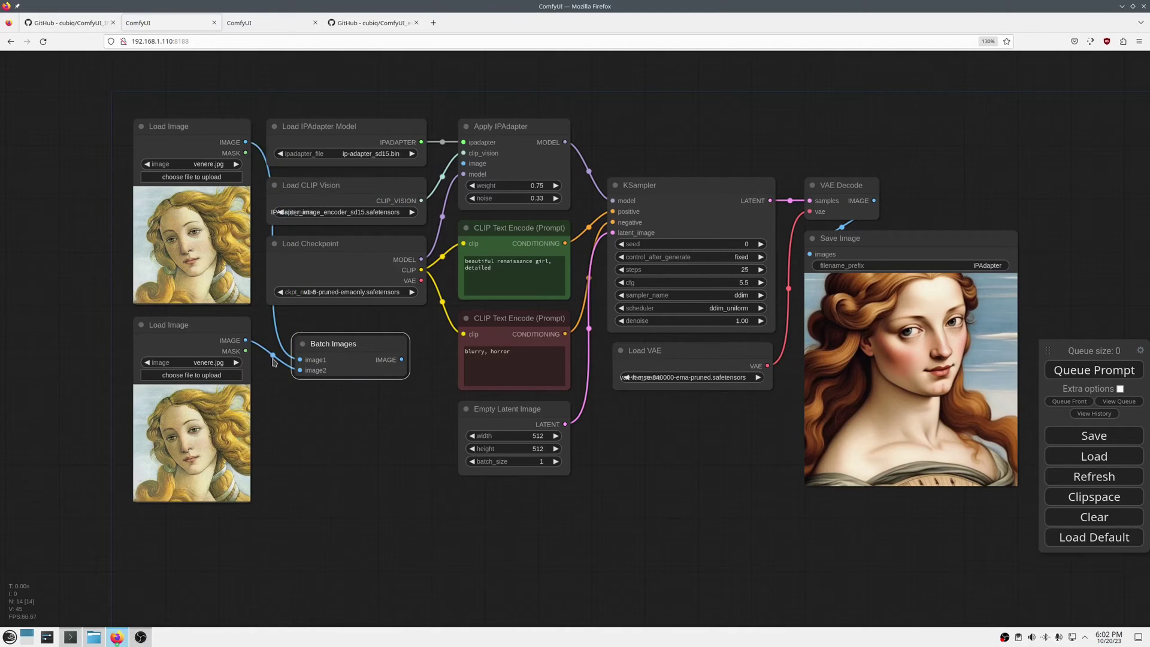
Step: Choose cwf_portrait.jpg as the image of the duplicated Load Image node
{"action": "left_click", "coordinate": [204, 363]}
{"action": "type", "text": "po"}
{"action": "key", "text": "Return"}
Step: Connect the Batch Images output to the image input of Apply IPAdapter and generate the image
{"action": "left_click_drag", "start_coordinate": [402, 359], "coordinate": [463, 164]}
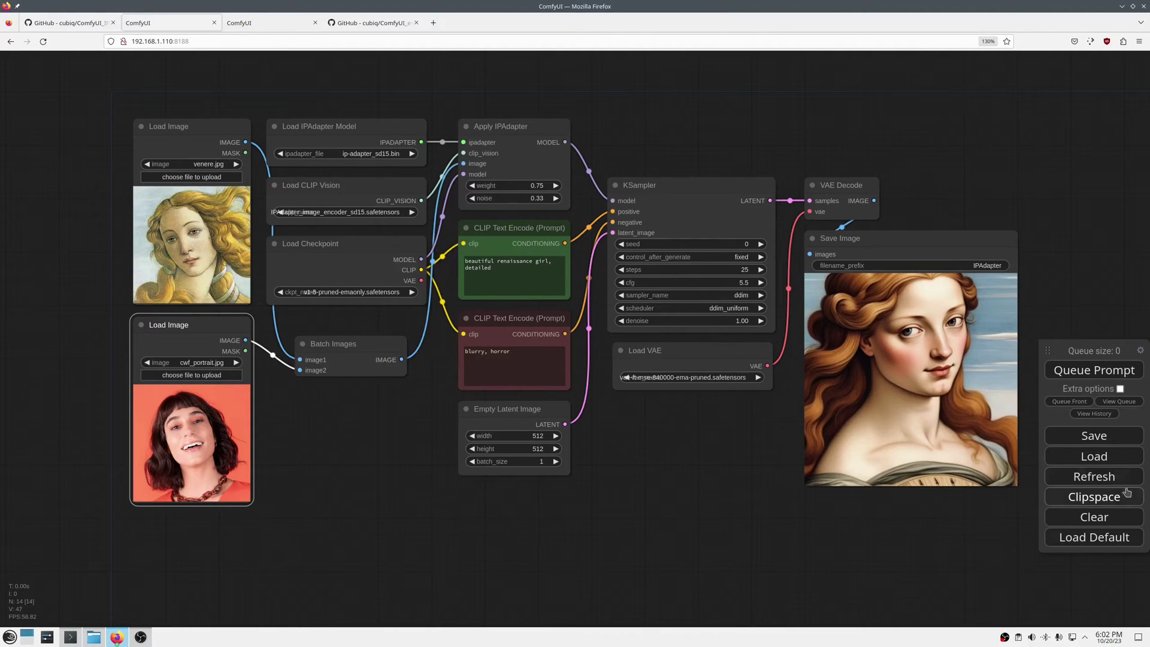
{"action": "left_click", "coordinate": [1097, 373]}
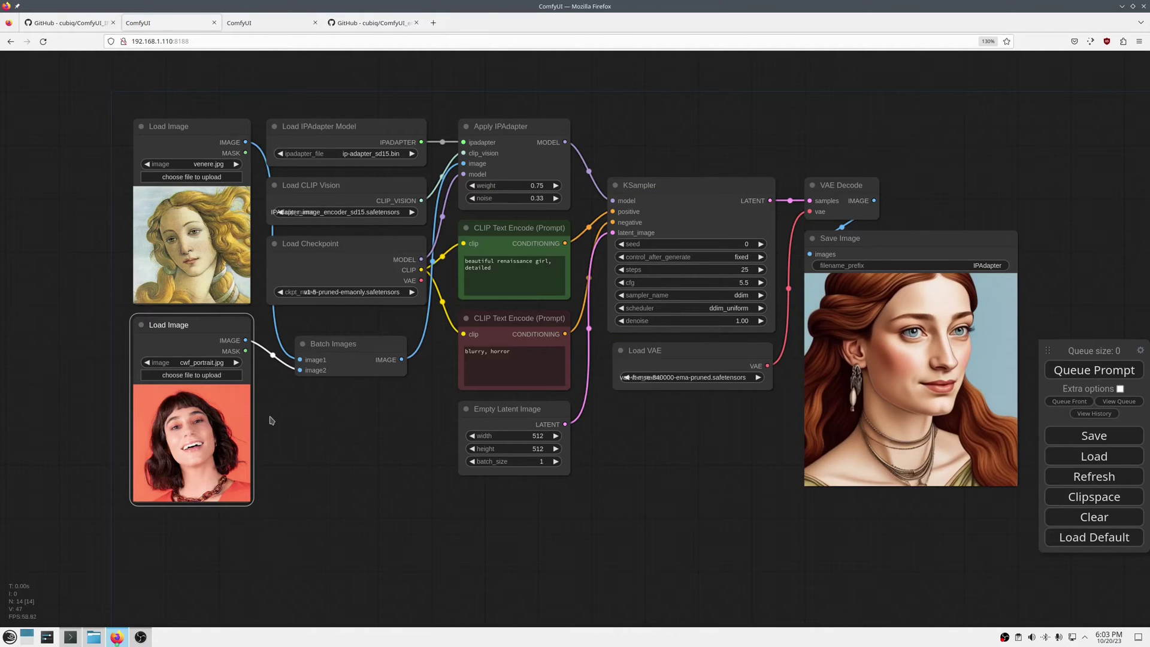
{"action": "left_click", "coordinate": [193, 126]}
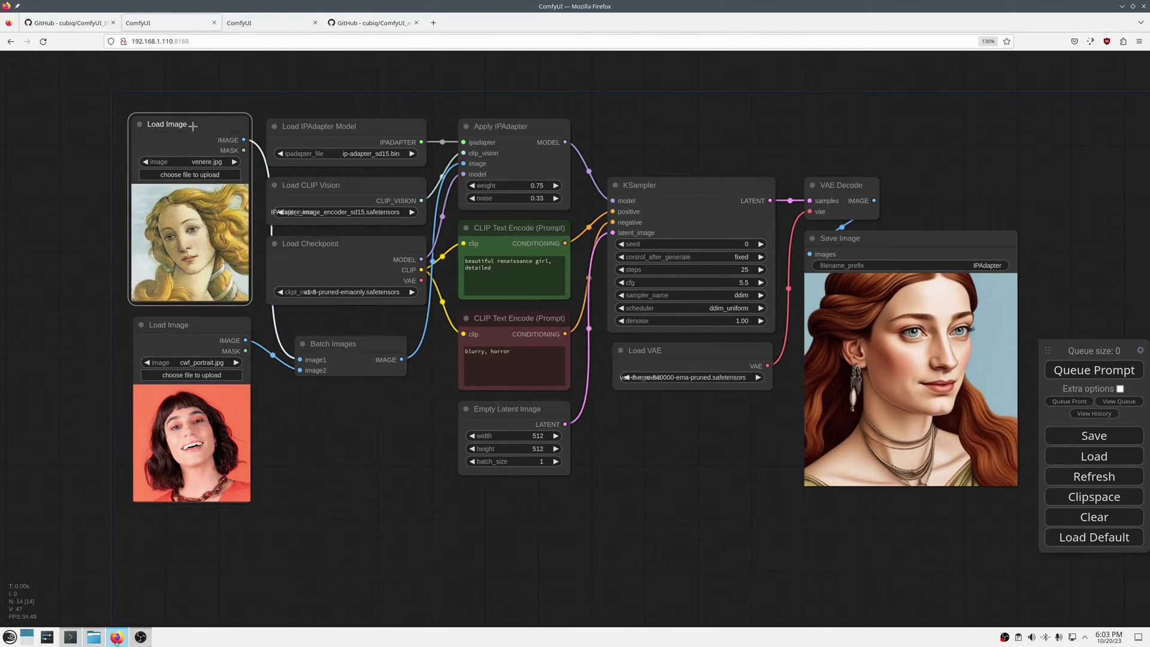
{"action": "left_click", "coordinate": [200, 326]}
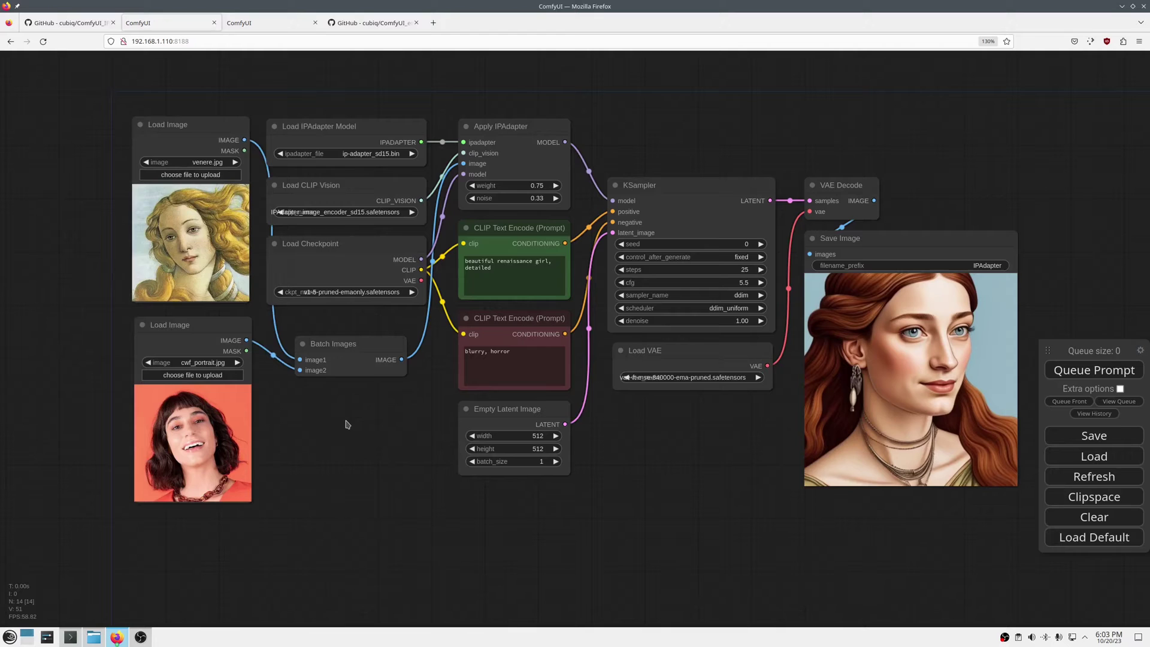
Step: Add an IPAdapterEncoder node, place it directly below Batch Images and narrow it to clear the neighbouring nodes
{"action": "double_click", "coordinate": [307, 418]}
{"action": "type", "text": "ipa"}
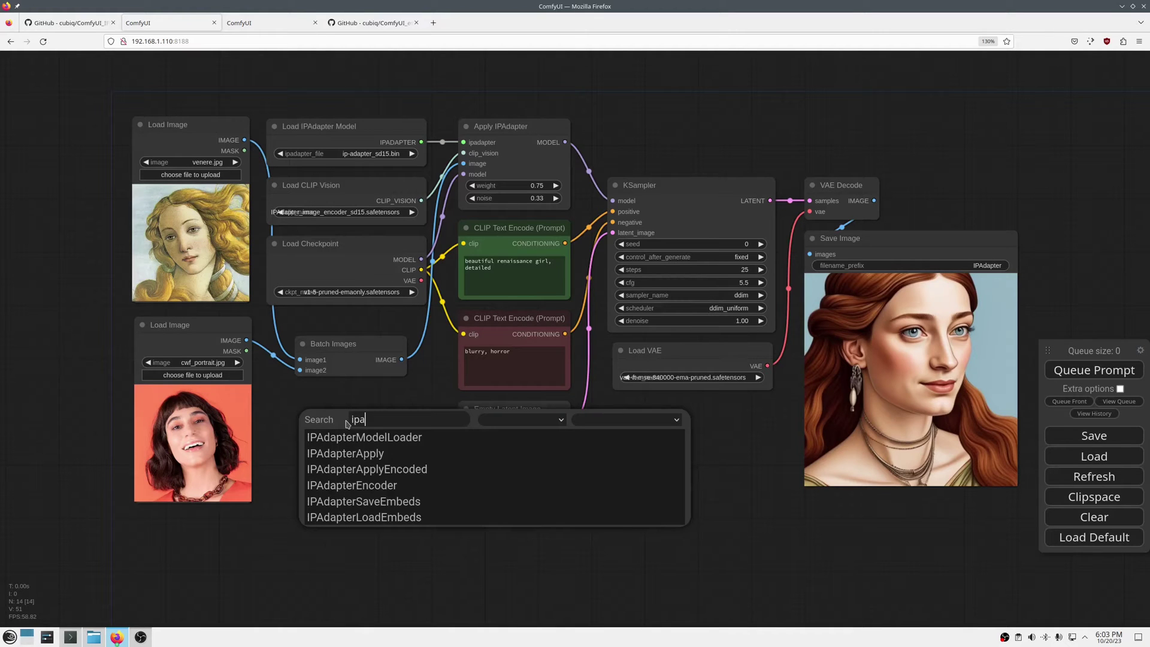
{"action": "key", "text": "Down"}
{"action": "key", "text": "Down"}
{"action": "key", "text": "Down"}
{"action": "key", "text": "Down"}
{"action": "key", "text": "Return"}
{"action": "left_click_drag", "start_coordinate": [438, 413], "coordinate": [381, 399]}
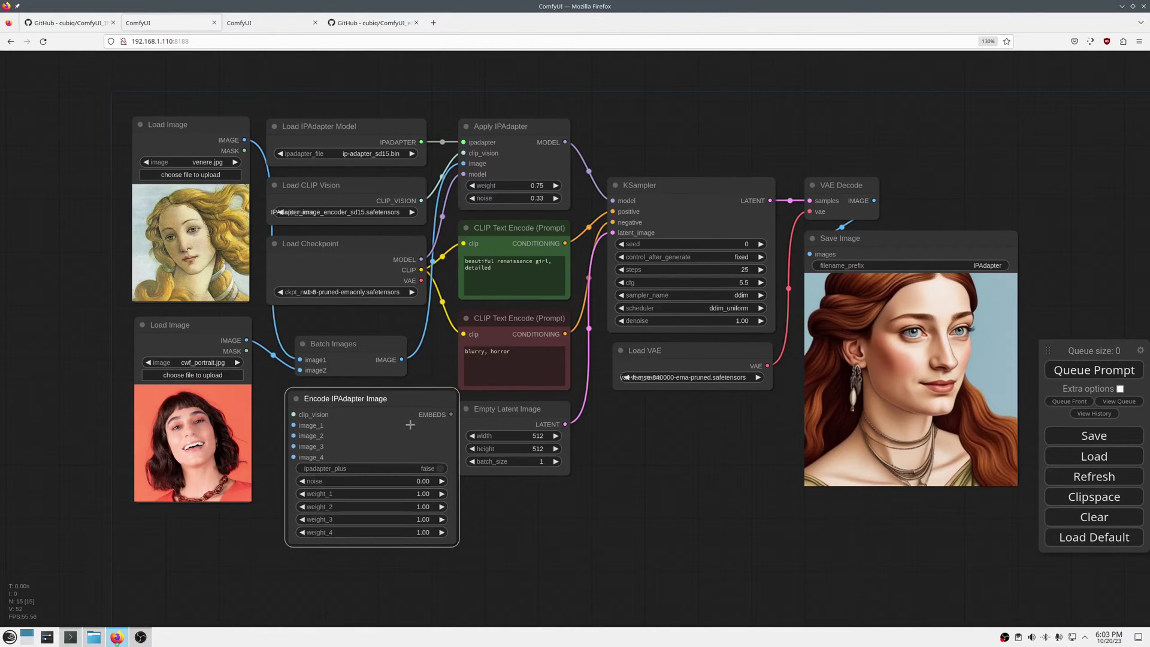
{"action": "left_click_drag", "start_coordinate": [458, 545], "coordinate": [411, 516]}
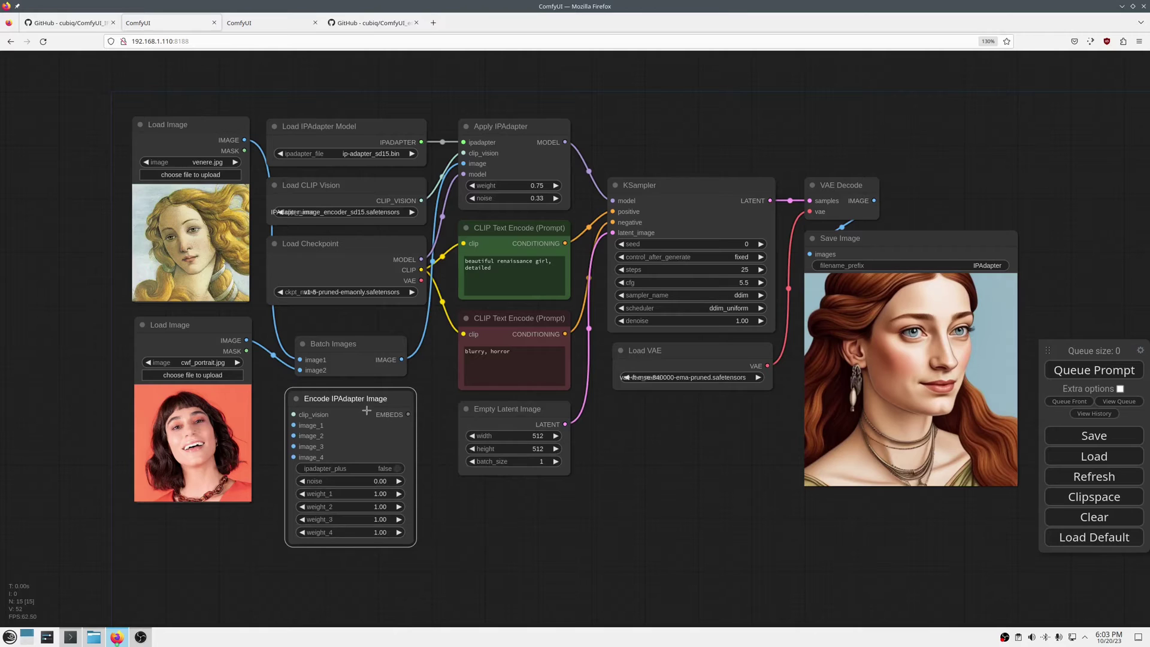
Step: Replace Batch Images with the encoder node, feeding venere.jpg into image_1 and cwf_portrait.jpg into image_2
{"action": "left_click_drag", "start_coordinate": [300, 371], "coordinate": [294, 425]}
{"action": "left_click", "coordinate": [334, 344]}
{"action": "key", "text": "Delete"}
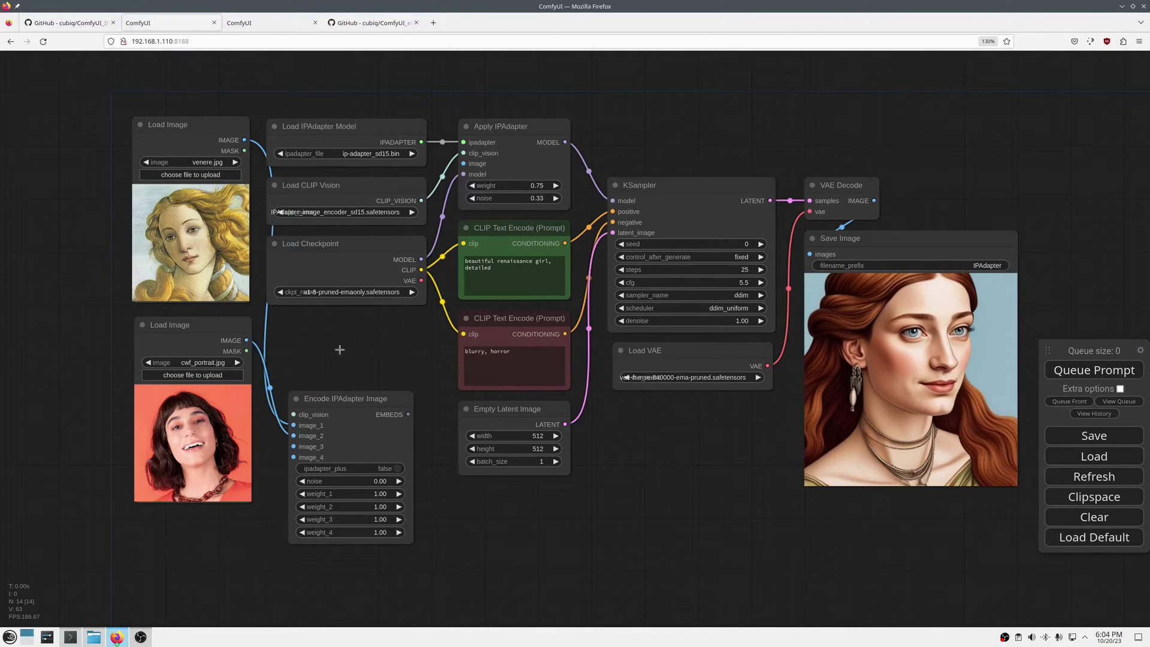
{"action": "left_click_drag", "start_coordinate": [350, 398], "coordinate": [357, 340]}
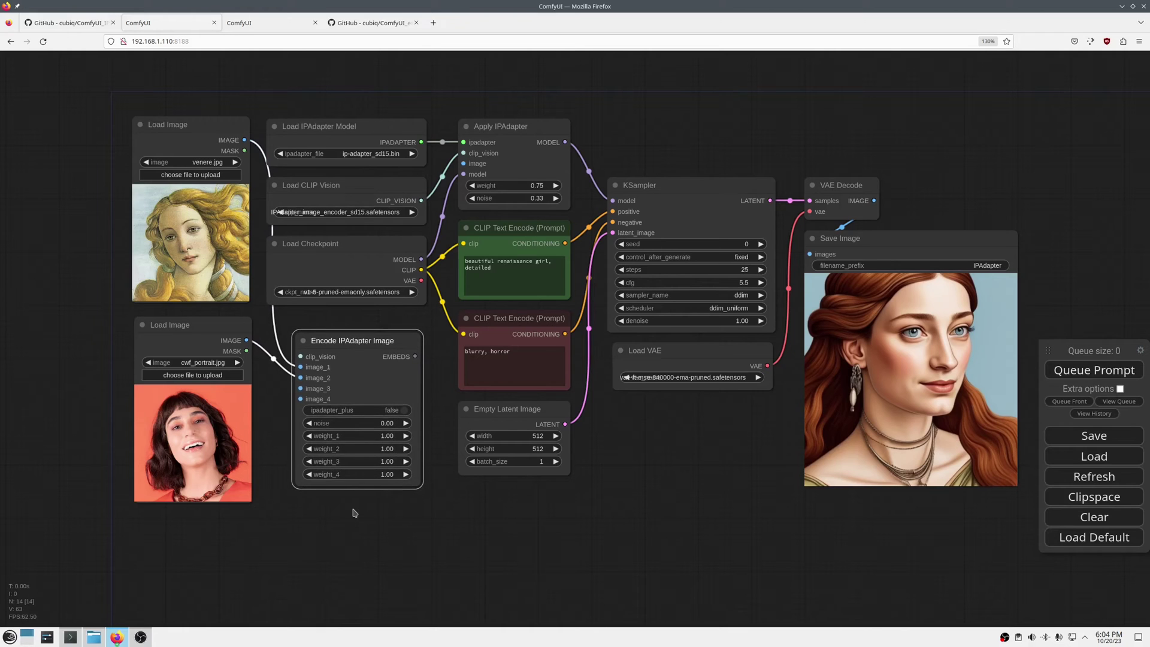
Step: Set weight_2 of the Encode IPAdapter Image node to 0.70
{"action": "scroll", "coordinate": [354, 512], "scroll_direction": "up", "scroll_amount": 6}
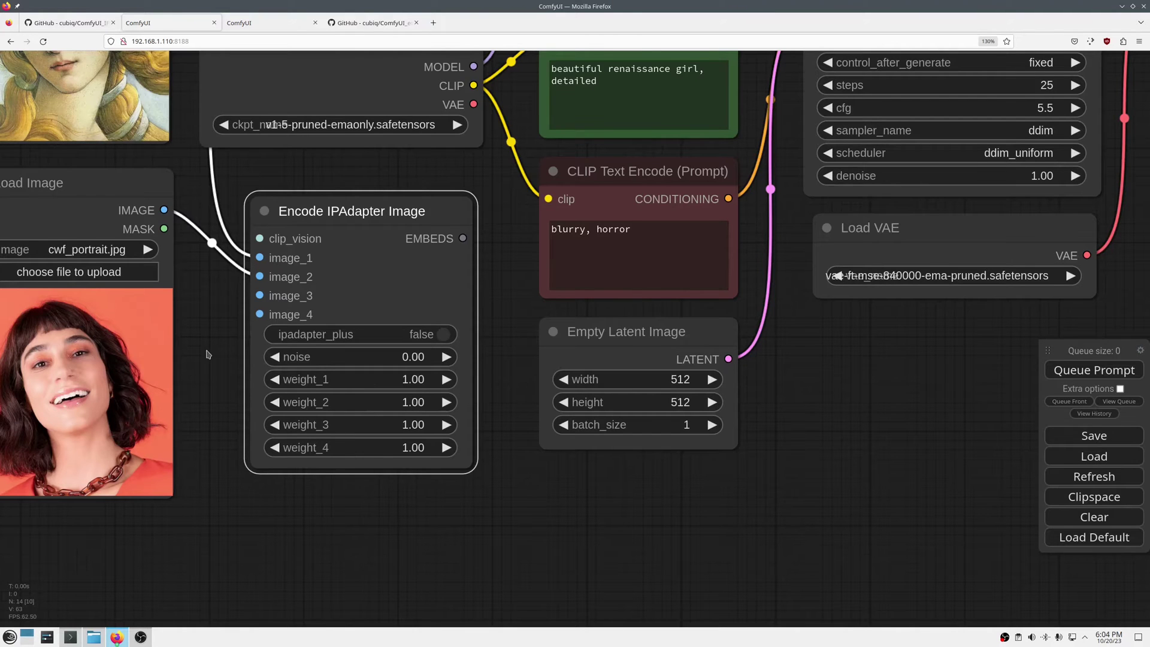
{"action": "left_click_drag", "start_coordinate": [206, 350], "coordinate": [265, 360]}
{"action": "left_click", "coordinate": [462, 412]}
{"action": "type", "text": ".7"}
{"action": "key", "text": "Return"}
Step: Create an IPAdapterApplyEncoded node from the encoder's EMBEDS output, below the Load VAE node
{"action": "scroll", "coordinate": [539, 340], "scroll_direction": "down", "scroll_amount": 3}
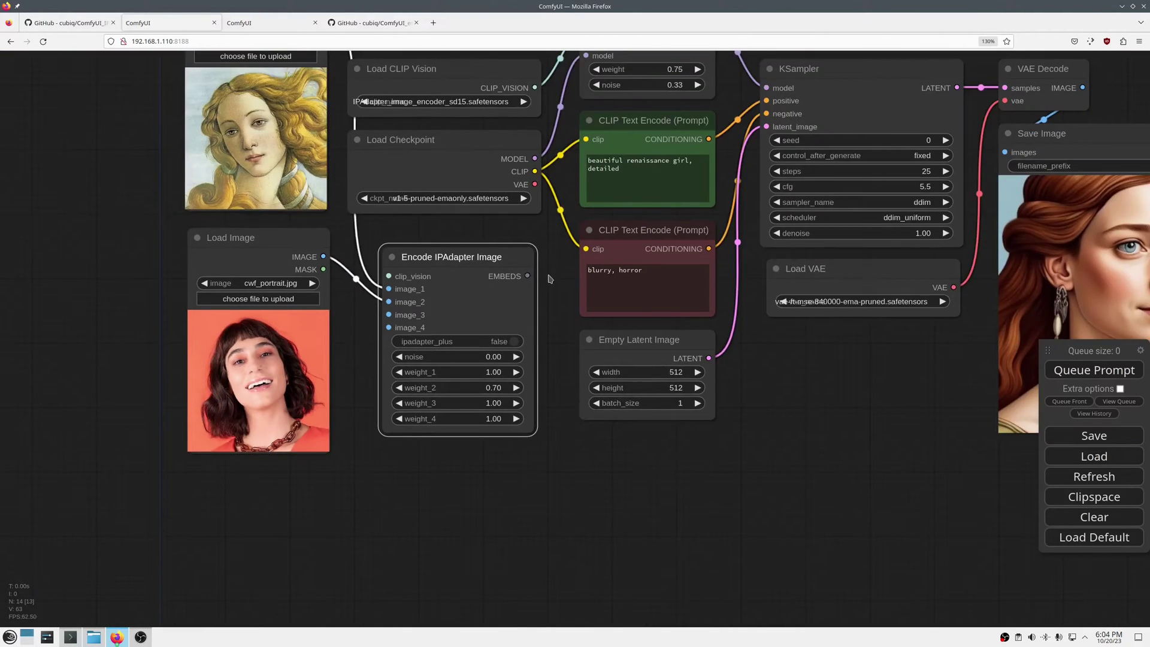
{"action": "left_click_drag", "start_coordinate": [554, 324], "coordinate": [544, 362]}
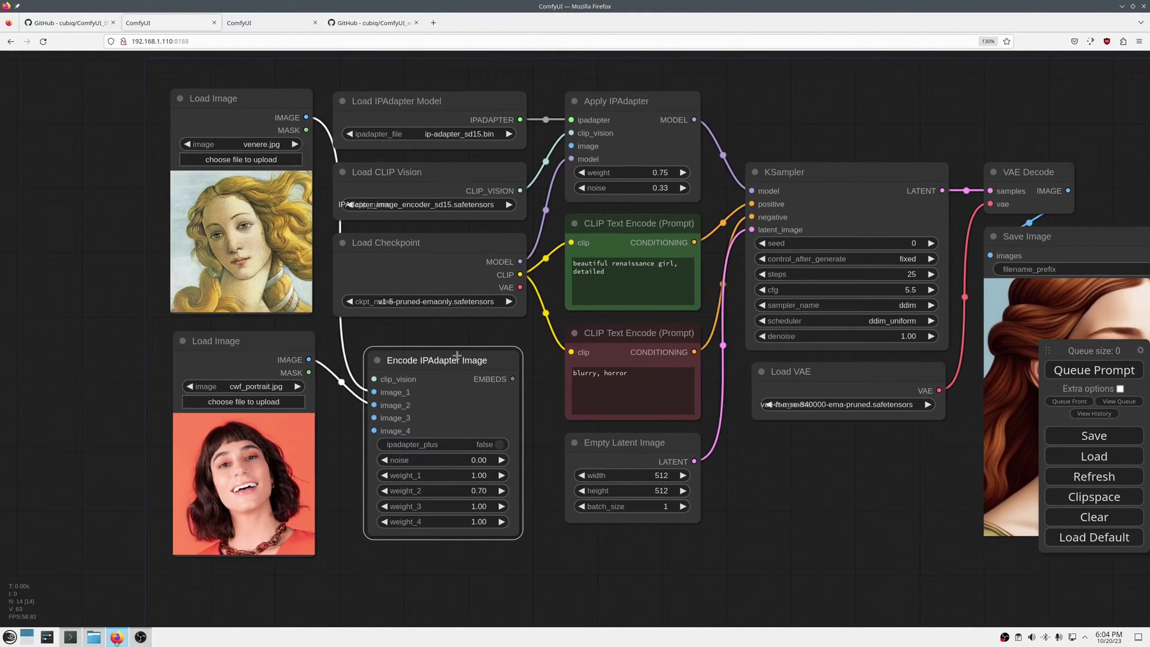
{"action": "left_click_drag", "start_coordinate": [457, 355], "coordinate": [441, 342]}
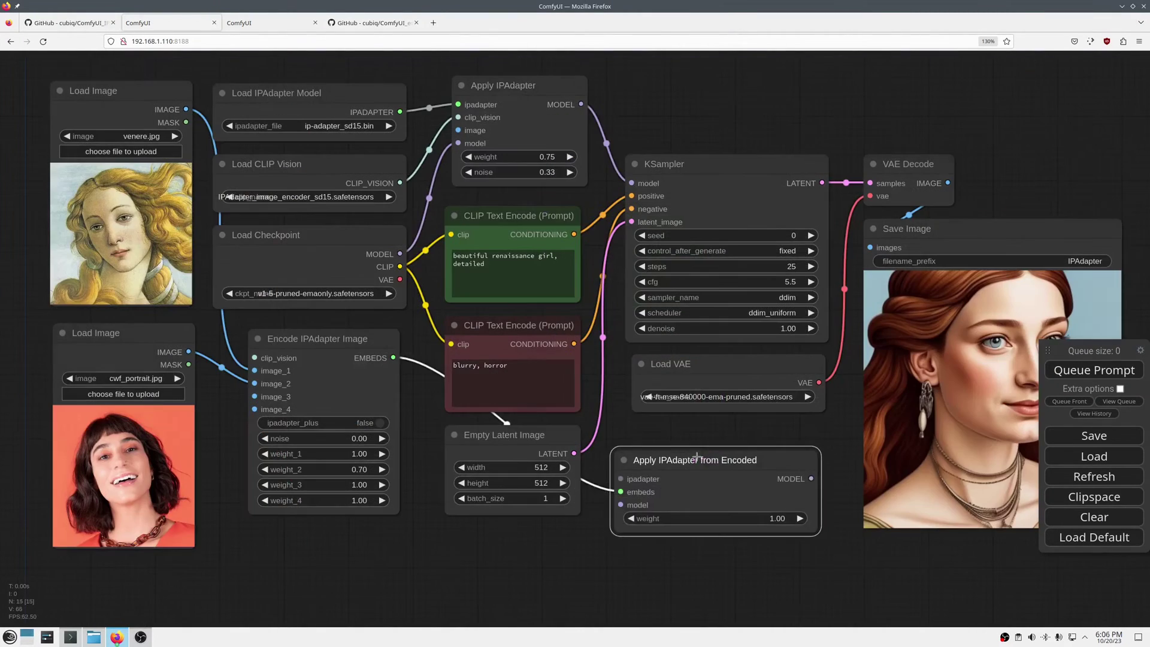
{"action": "key", "text": "Delete"}
{"action": "left_click_drag", "start_coordinate": [393, 358], "coordinate": [632, 448]}
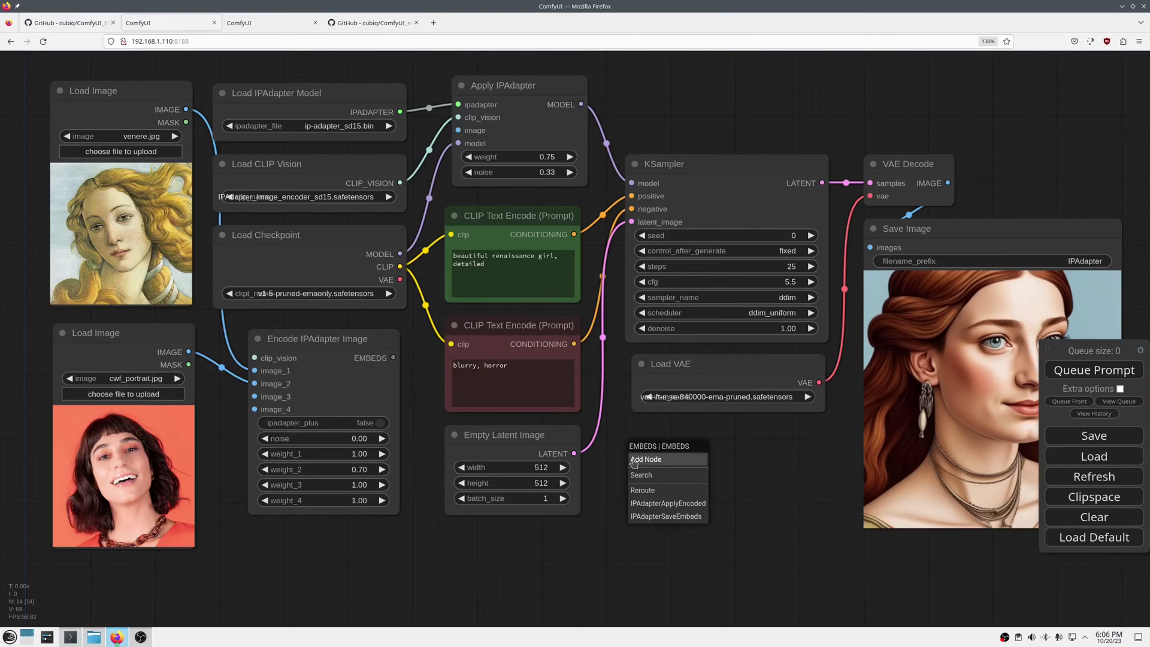
{"action": "left_click", "coordinate": [674, 510]}
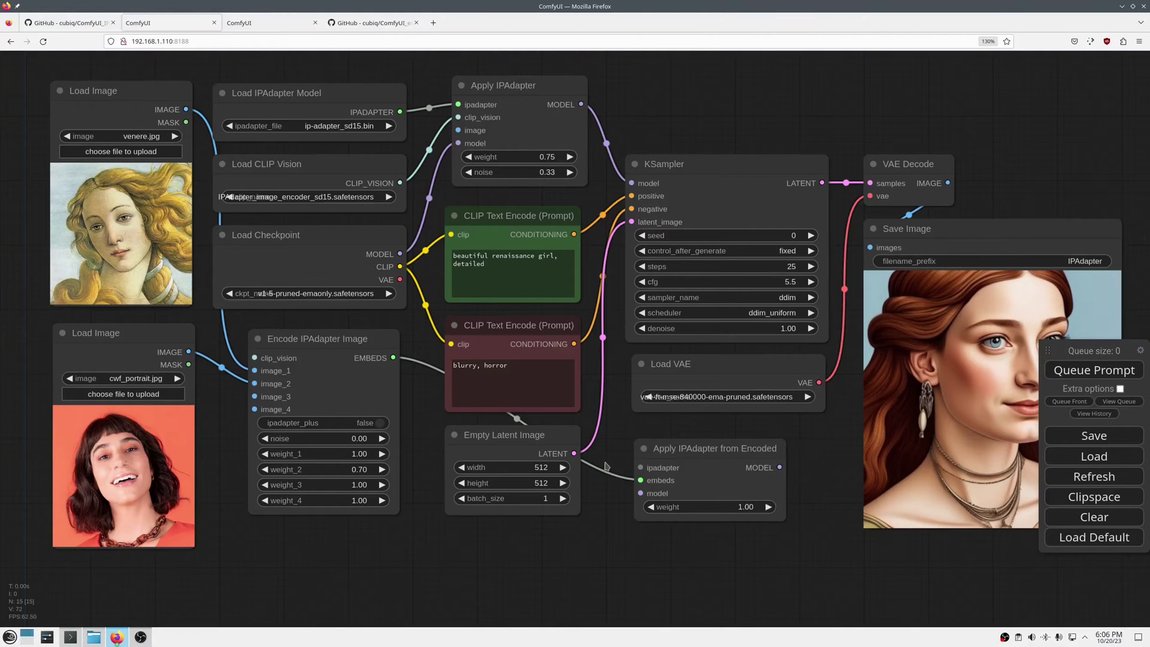
Step: Delete the old Apply IPAdapter node and put Apply IPAdapter from Encoded in its place
{"action": "left_click_drag", "start_coordinate": [613, 428], "coordinate": [636, 475]}
{"action": "scroll", "coordinate": [637, 476], "scroll_direction": "down", "scroll_amount": 1}
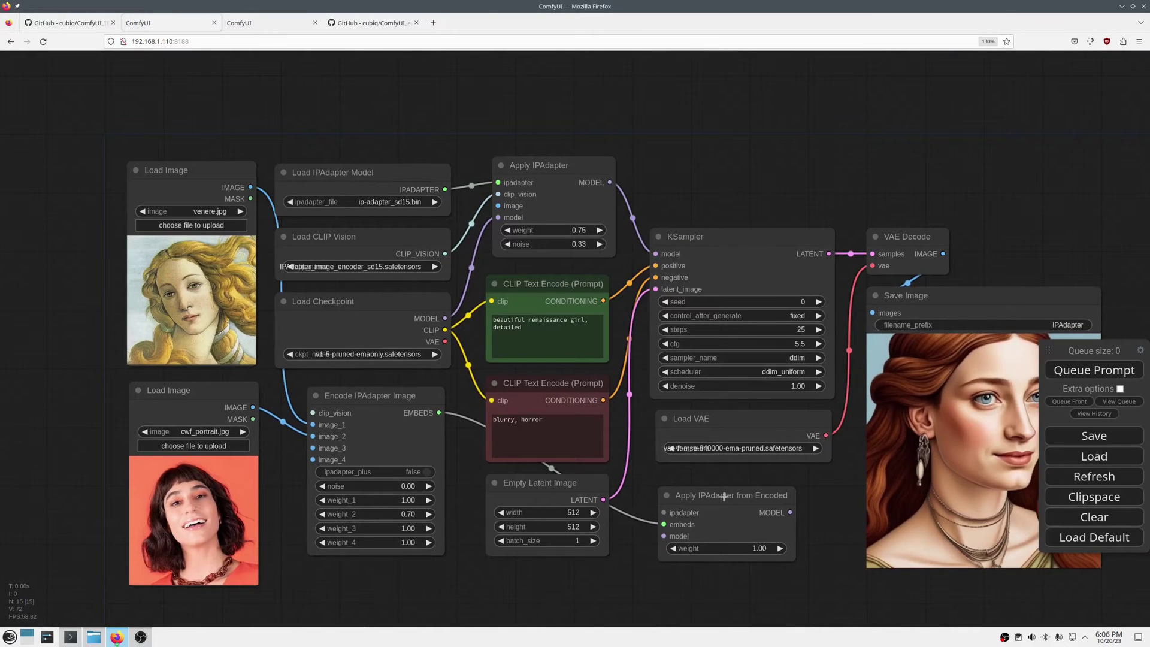
{"action": "left_click_drag", "start_coordinate": [724, 496], "coordinate": [551, 78]}
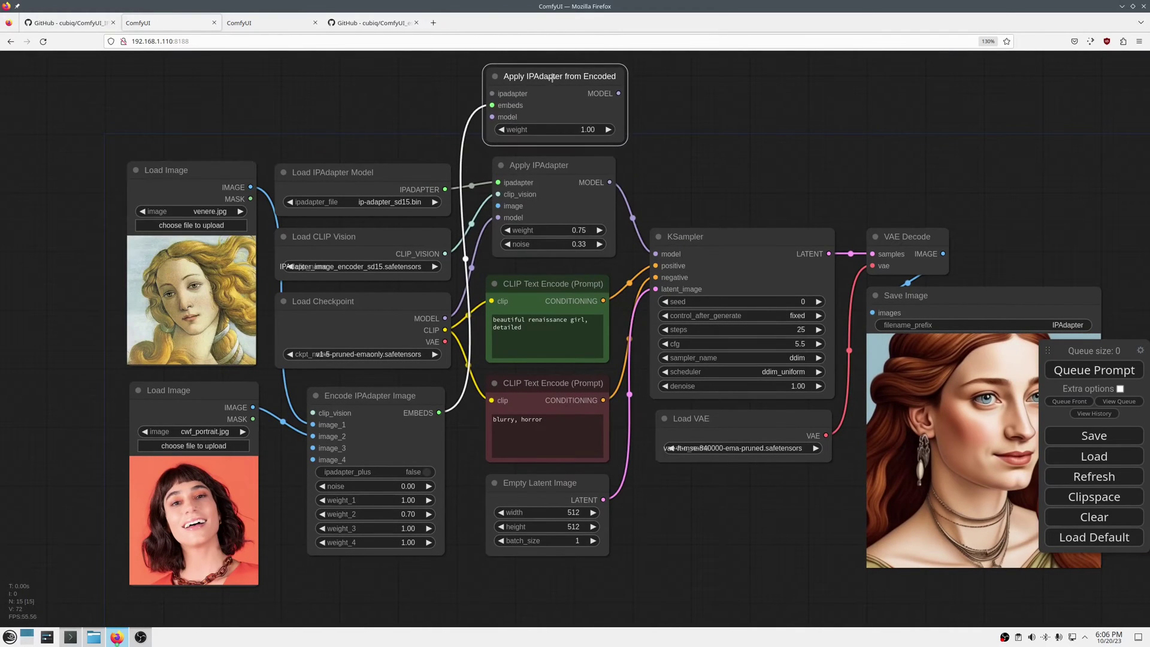
{"action": "left_click", "coordinate": [543, 168]}
{"action": "key", "text": "Delete"}
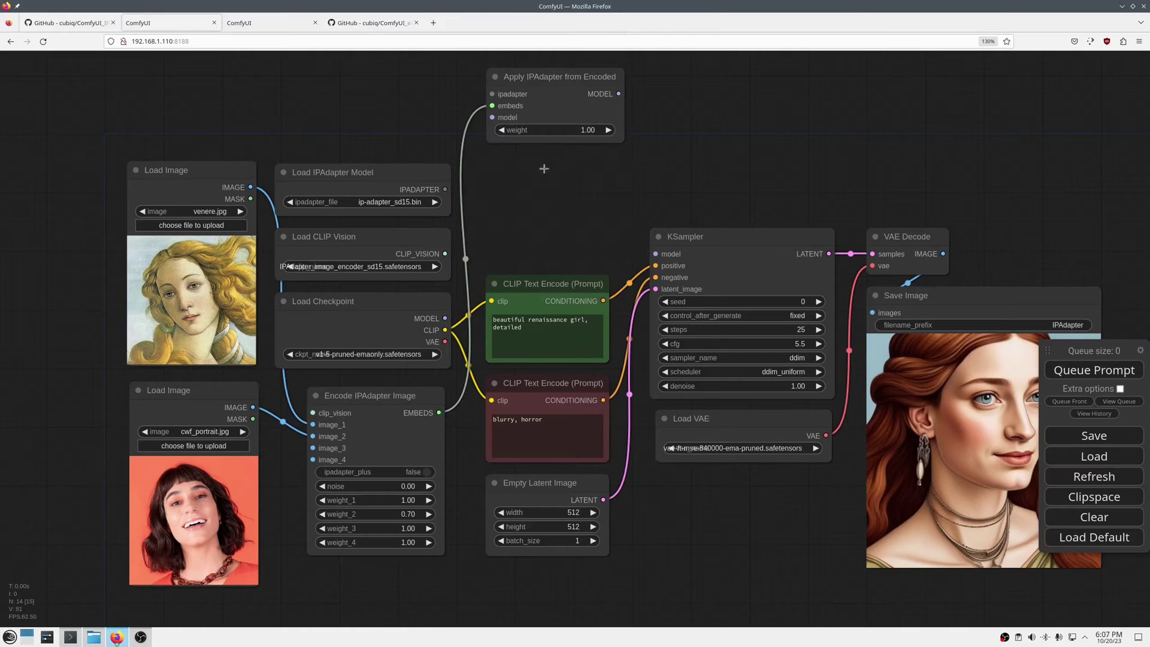
{"action": "left_click_drag", "start_coordinate": [552, 89], "coordinate": [544, 183]}
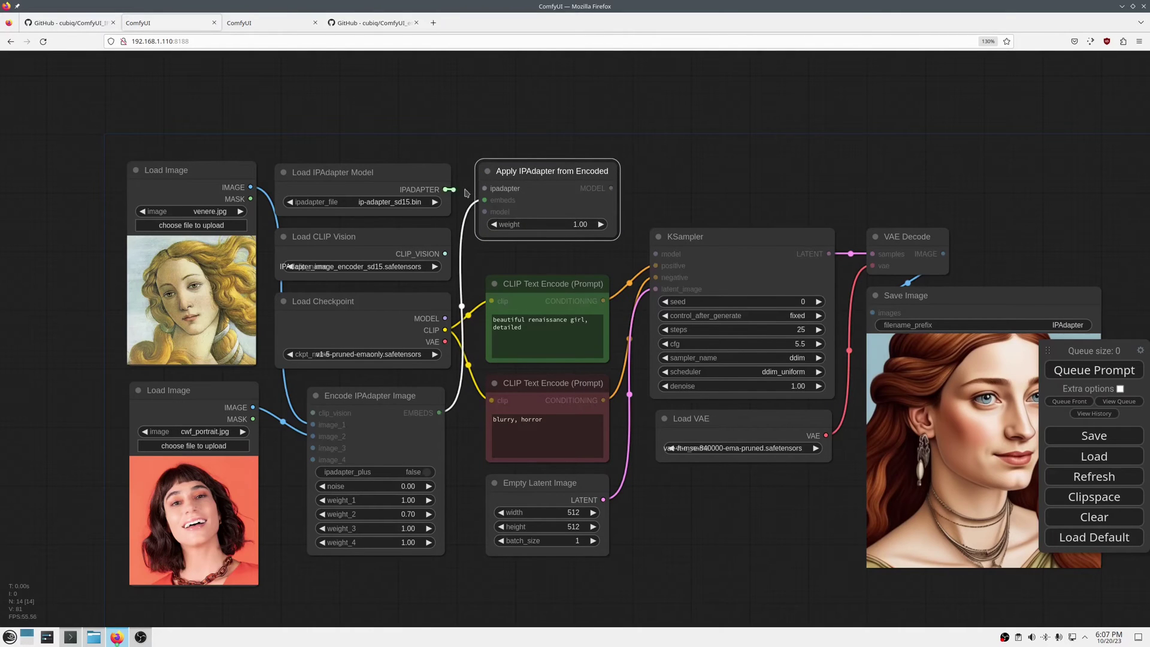
Step: Connect the IPAdapter and checkpoint models to Apply IPAdapter from Encoded, and its MODEL output to the KSampler
{"action": "left_click_drag", "start_coordinate": [444, 190], "coordinate": [484, 188]}
{"action": "left_click_drag", "start_coordinate": [444, 318], "coordinate": [485, 212]}
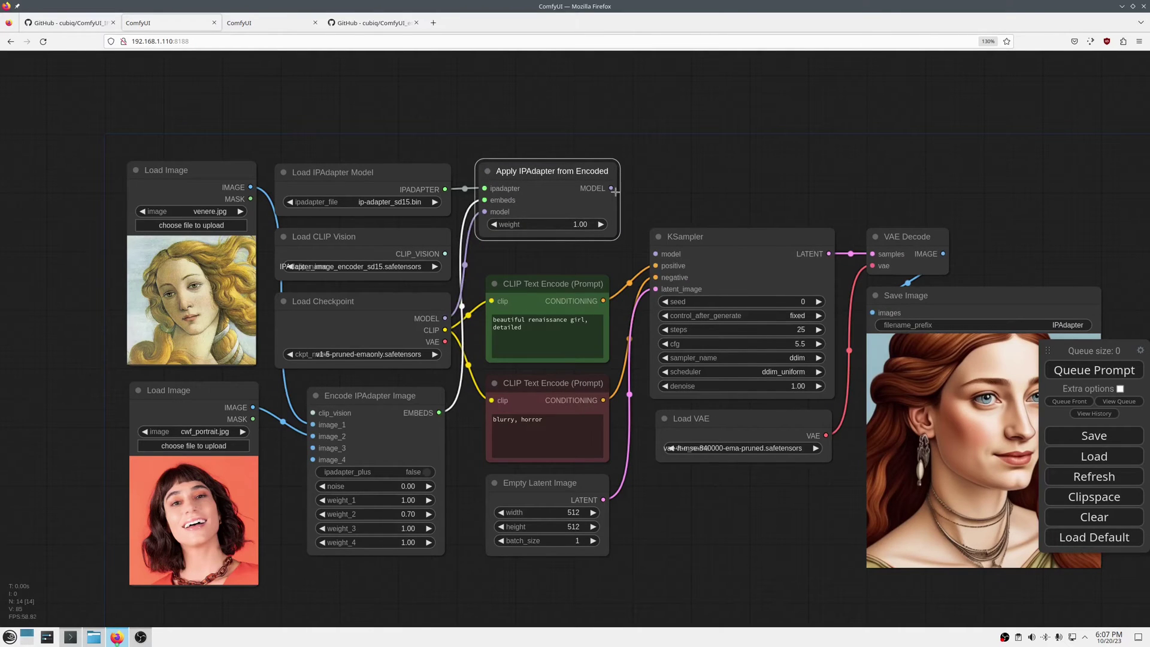
{"action": "left_click_drag", "start_coordinate": [611, 188], "coordinate": [657, 254]}
Step: Connect Load CLIP Vision to the encoder's clip_vision input, with Load CLIP Vision and Load IPAdapter Model arranged above the other loaders
{"action": "left_click_drag", "start_coordinate": [409, 242], "coordinate": [314, 413]}
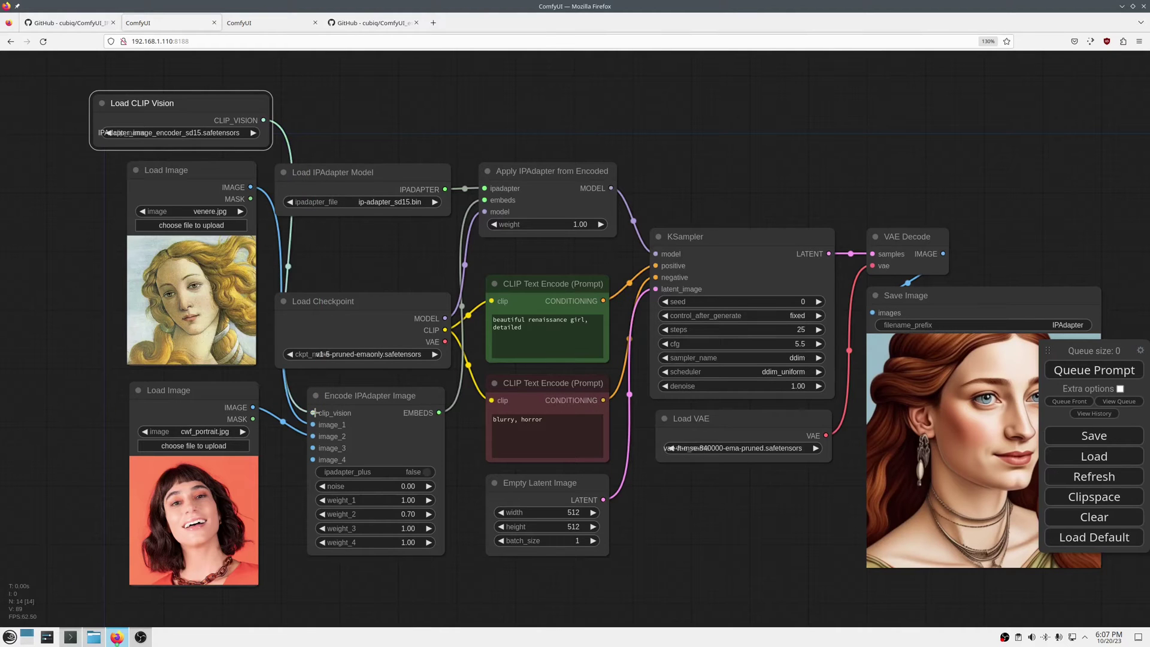
{"action": "left_click", "coordinate": [351, 172]}
{"action": "left_click_drag", "start_coordinate": [351, 172], "coordinate": [354, 110]}
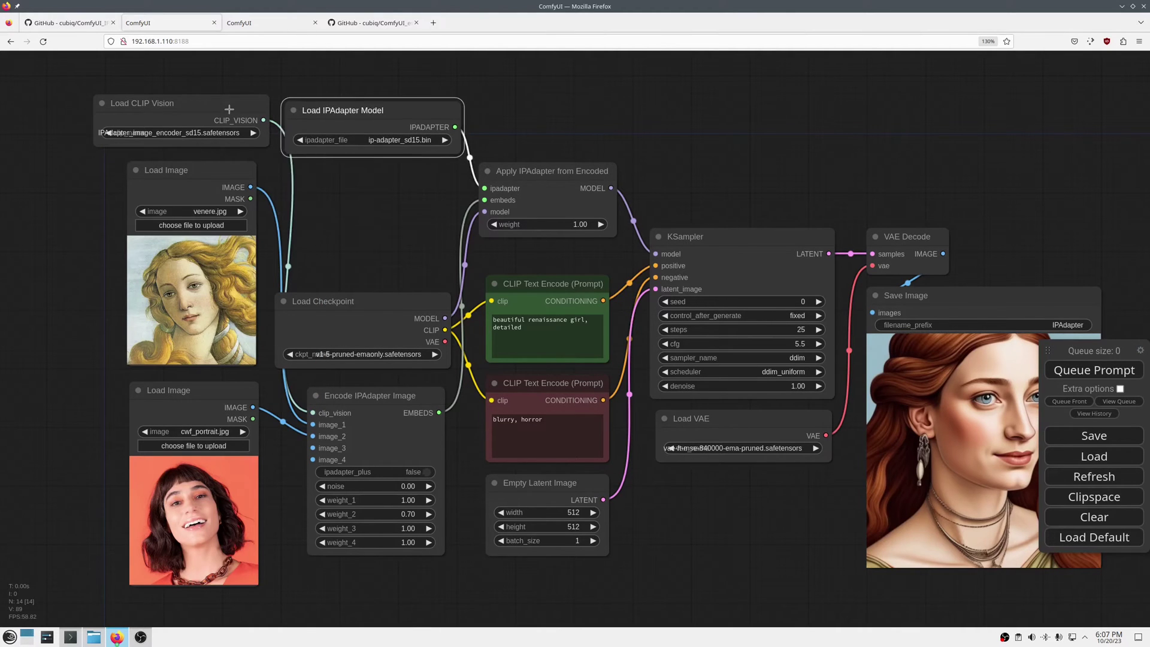
{"action": "left_click", "coordinate": [222, 107]}
Step: Set the noise of the Encode IPAdapter Image node to 0.33 and generate the image
{"action": "scroll", "coordinate": [393, 239], "scroll_direction": "down", "scroll_amount": 3}
{"action": "scroll", "coordinate": [333, 479], "scroll_direction": "up", "scroll_amount": 8}
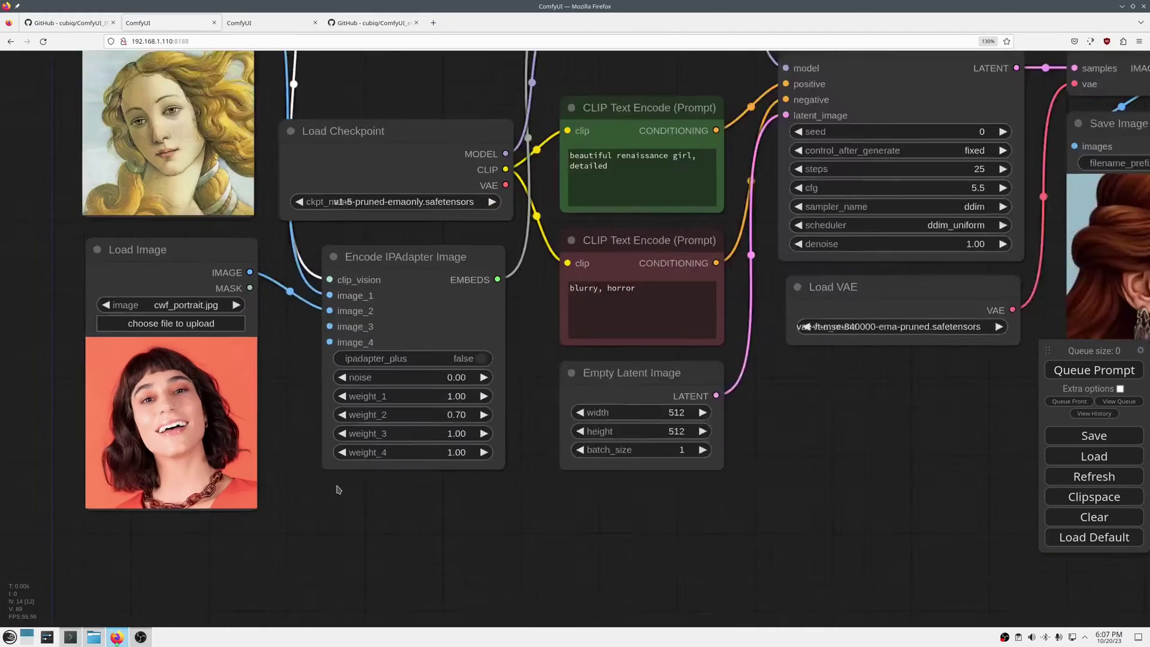
{"action": "left_click", "coordinate": [418, 351]}
{"action": "type", "text": ".33"}
{"action": "key", "text": "Return"}
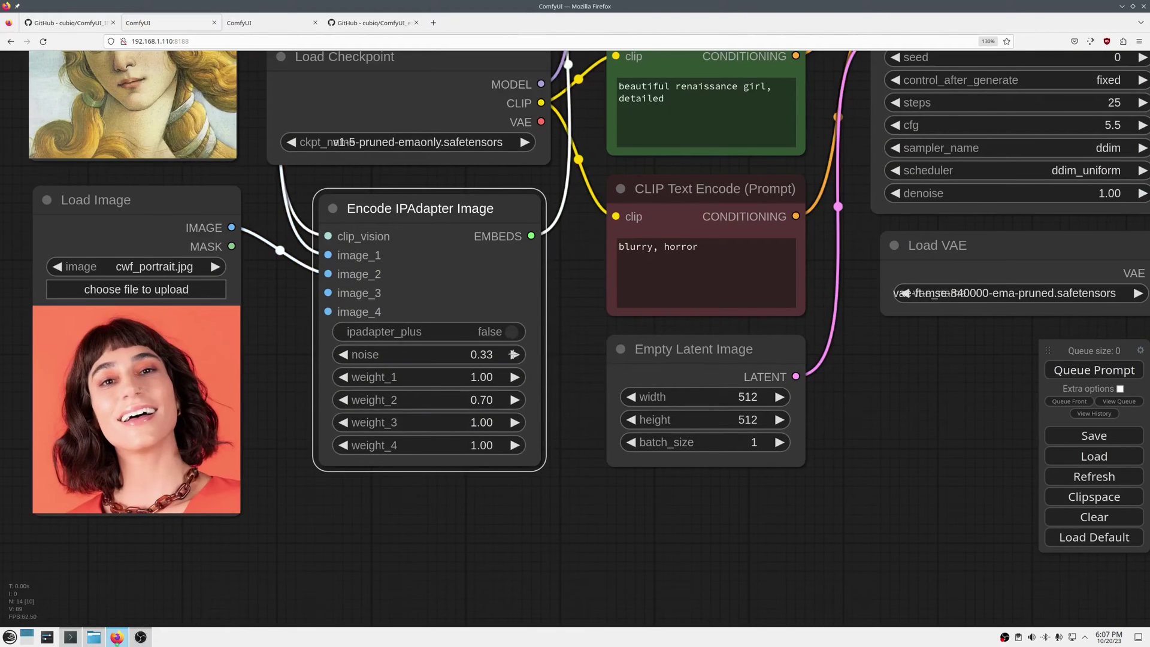
{"action": "scroll", "coordinate": [563, 378], "scroll_direction": "down", "scroll_amount": 7}
{"action": "left_click_drag", "start_coordinate": [857, 377], "coordinate": [677, 411]}
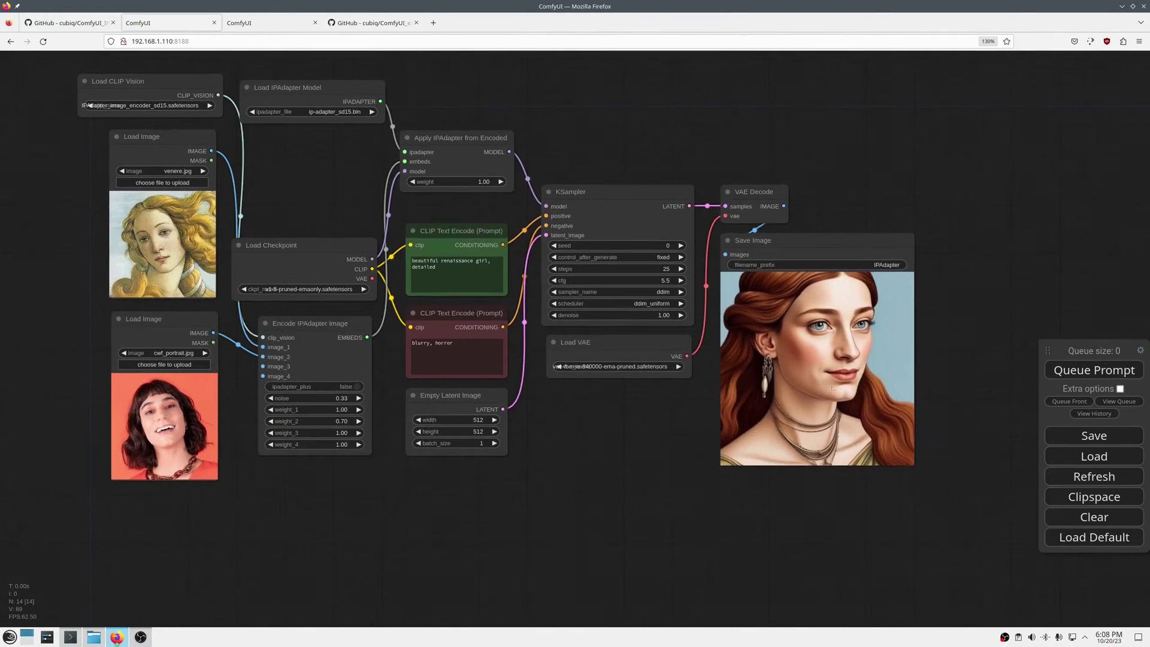
{"action": "left_click", "coordinate": [1072, 372]}
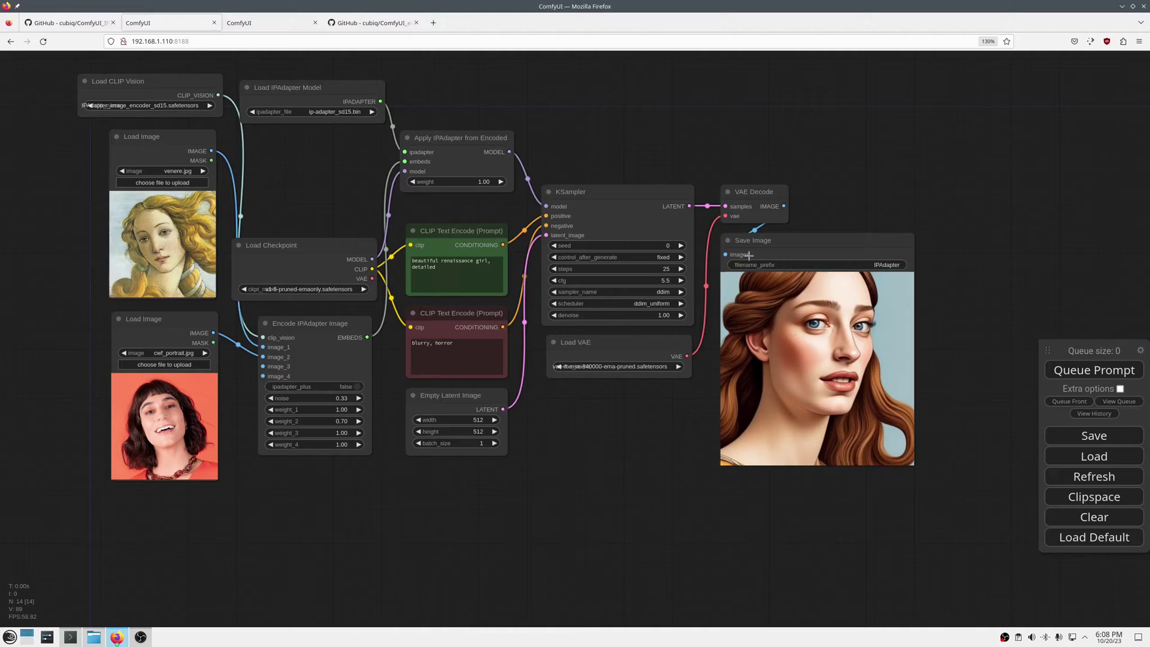
{"action": "left_click_drag", "start_coordinate": [764, 240], "coordinate": [767, 242]}
{"action": "left_click_drag", "start_coordinate": [169, 136], "coordinate": [170, 139]}
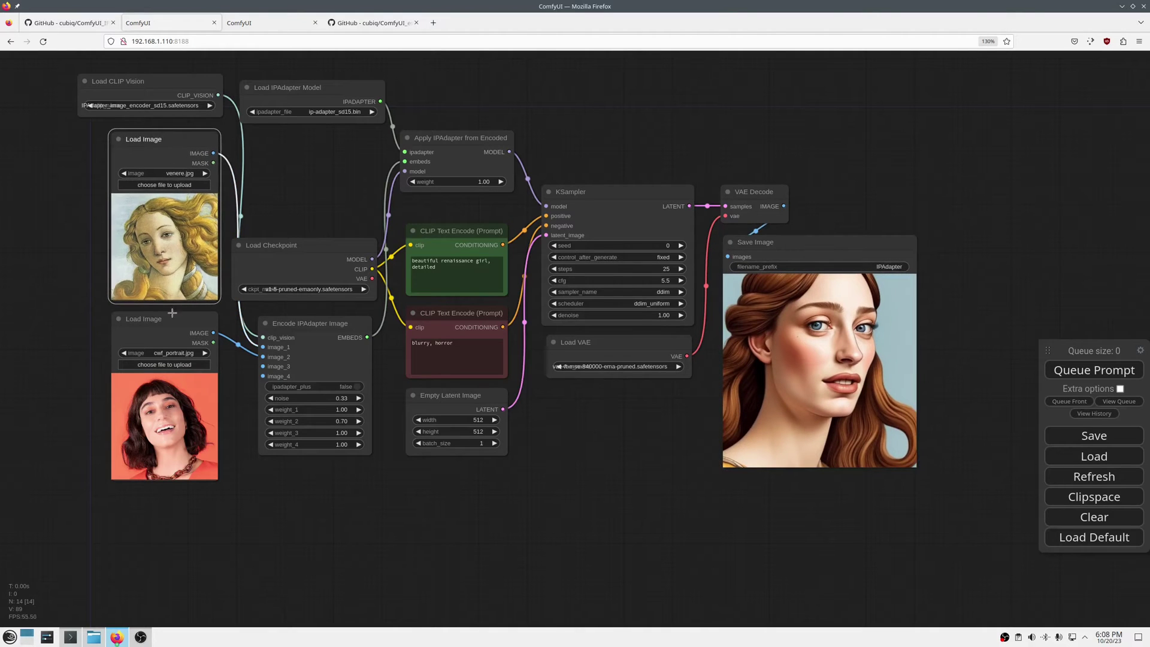
Step: Set the encoder's weight_2 to 0.60 and generate the image again
{"action": "left_click", "coordinate": [348, 422]}
{"action": "type", "text": "0.6"}
{"action": "key", "text": "Return"}
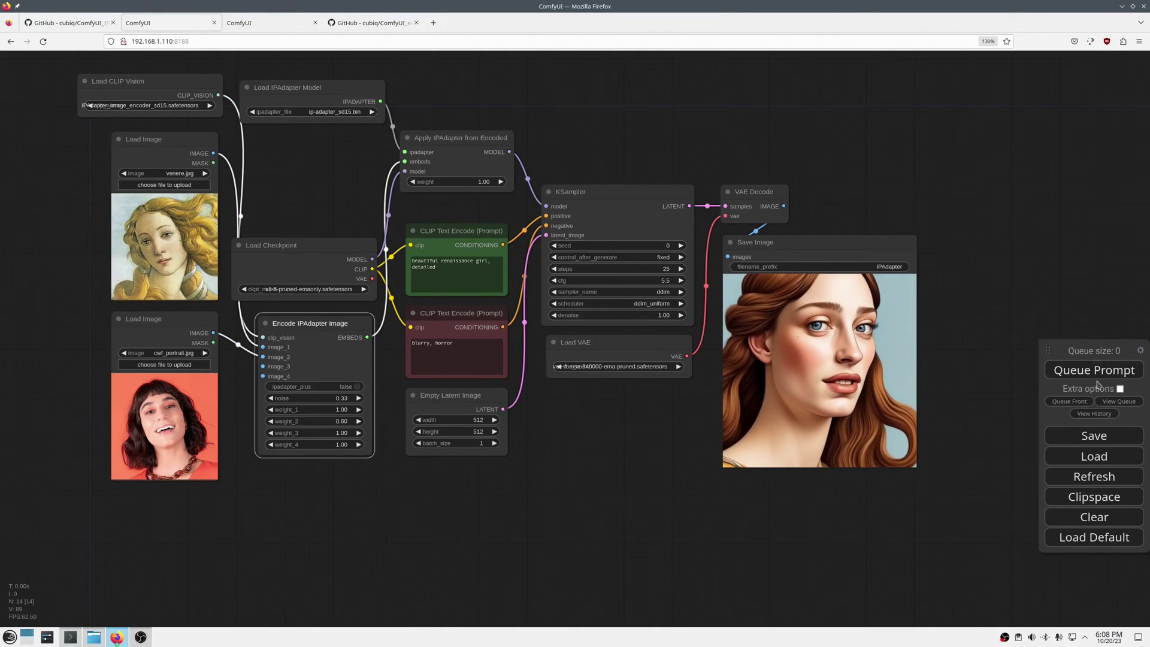
{"action": "left_click", "coordinate": [1088, 371]}
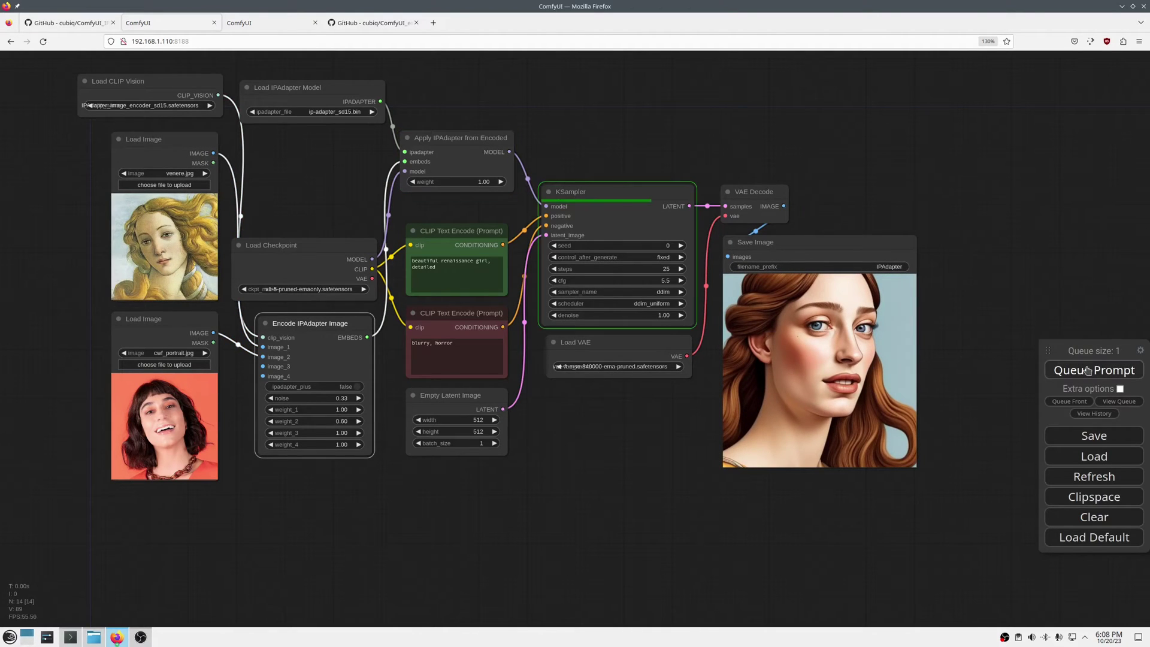
Step: Set the encoder's weight_2 to 1.00 and weight_1 to 0.60, and generate the image
{"action": "left_click", "coordinate": [341, 421]}
{"action": "left_click_drag", "start_coordinate": [380, 419], "coordinate": [397, 418]}
{"action": "type", "text": "1"}
{"action": "left_click", "coordinate": [521, 420]}
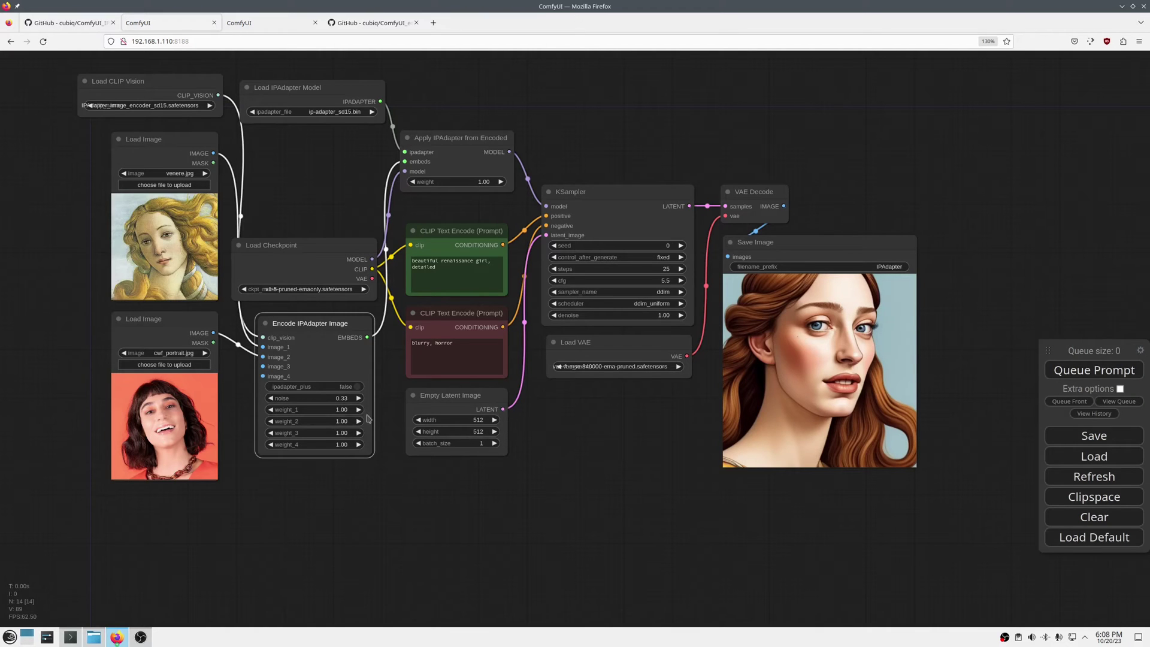
{"action": "left_click", "coordinate": [347, 409]}
{"action": "key", "text": "BackSpace"}
{"action": "type", "text": "0.6"}
{"action": "key", "text": "Return"}
{"action": "left_click", "coordinate": [1089, 371]}
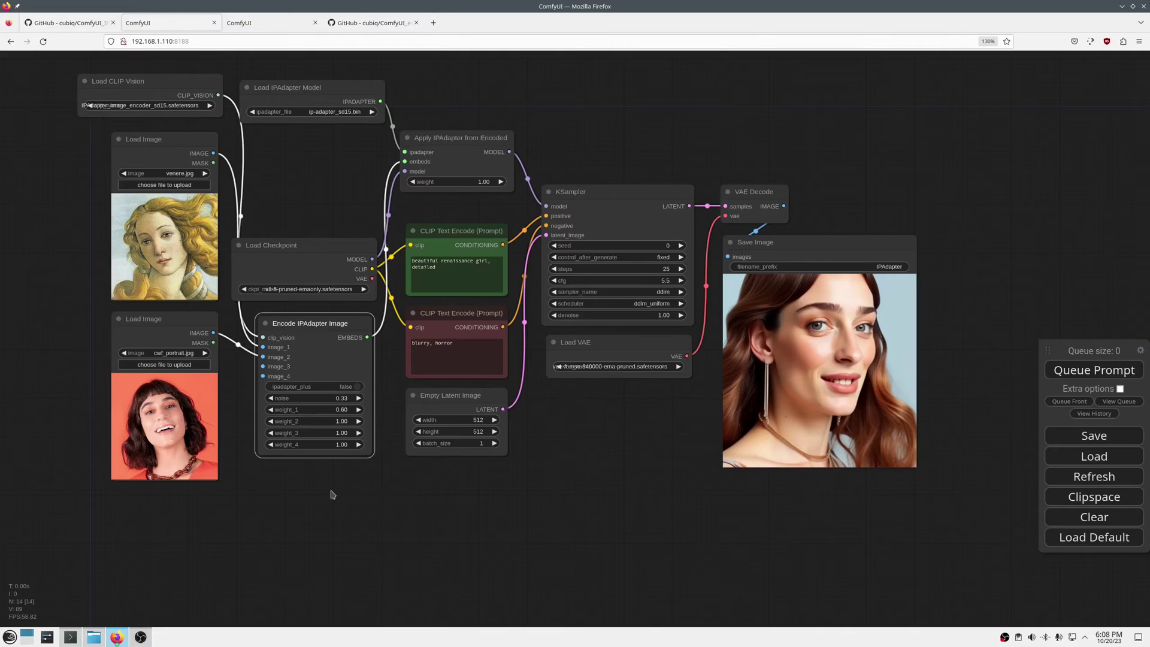
Step: Duplicate the cwf_portrait.jpg Load Image node beside the original and load woman.png in the copy
{"action": "scroll", "coordinate": [240, 396], "scroll_direction": "up", "scroll_amount": 5}
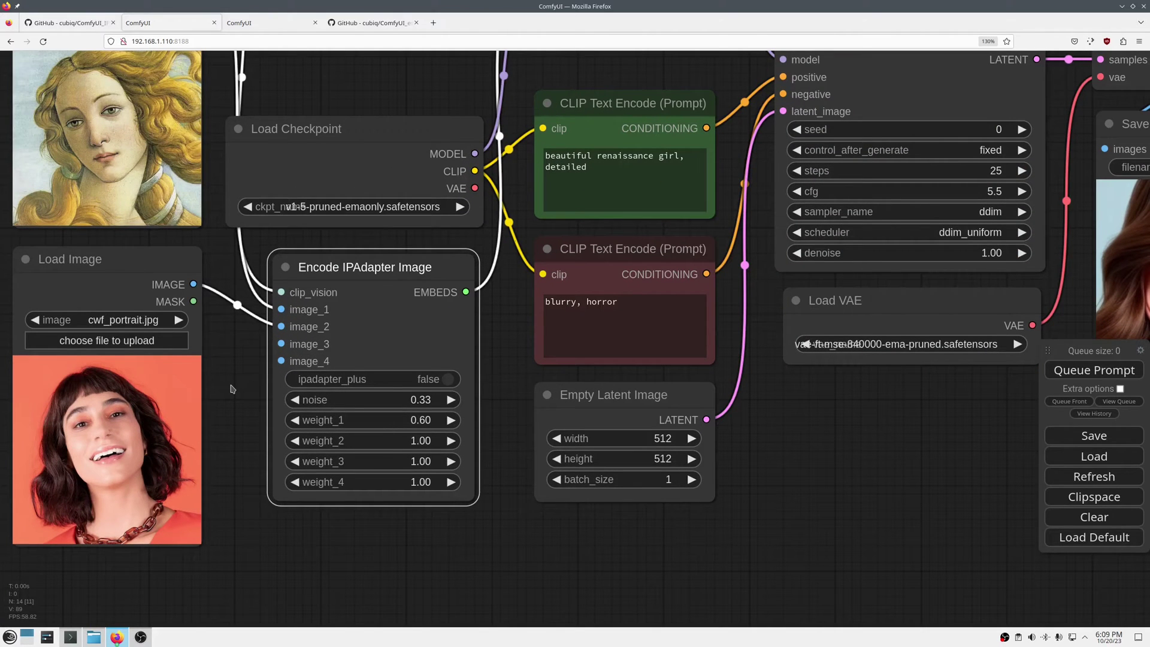
{"action": "scroll", "coordinate": [232, 389], "scroll_direction": "down", "scroll_amount": 5}
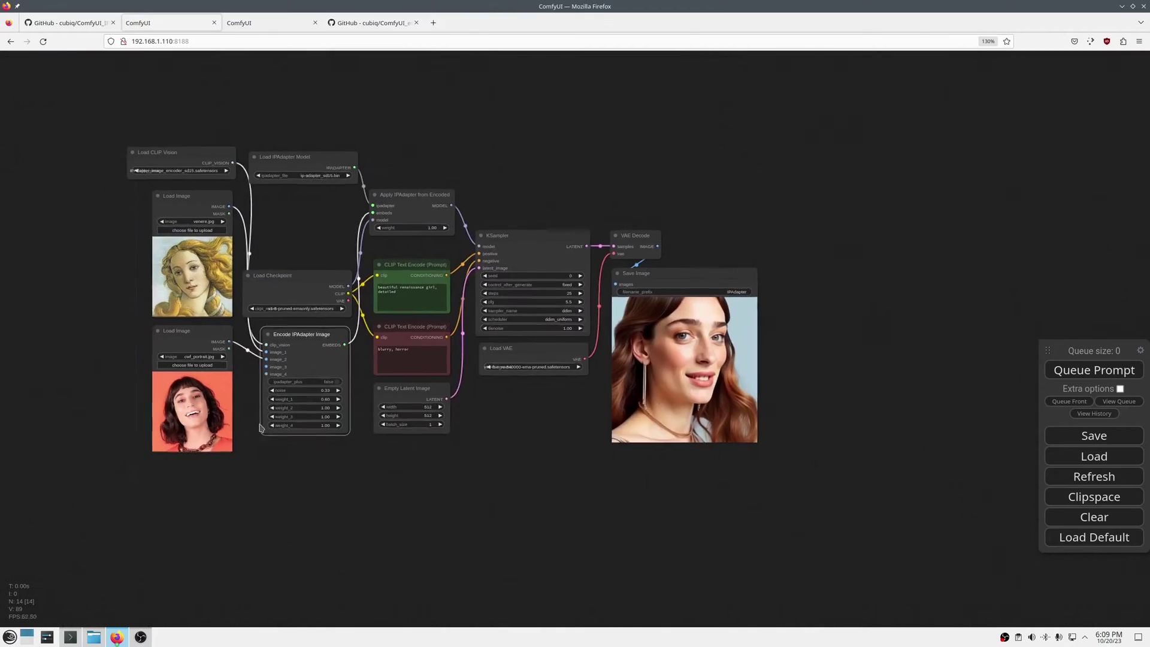
{"action": "left_click_drag", "start_coordinate": [298, 339], "coordinate": [203, 337]}
{"action": "scroll", "coordinate": [105, 376], "scroll_direction": "up", "scroll_amount": 6}
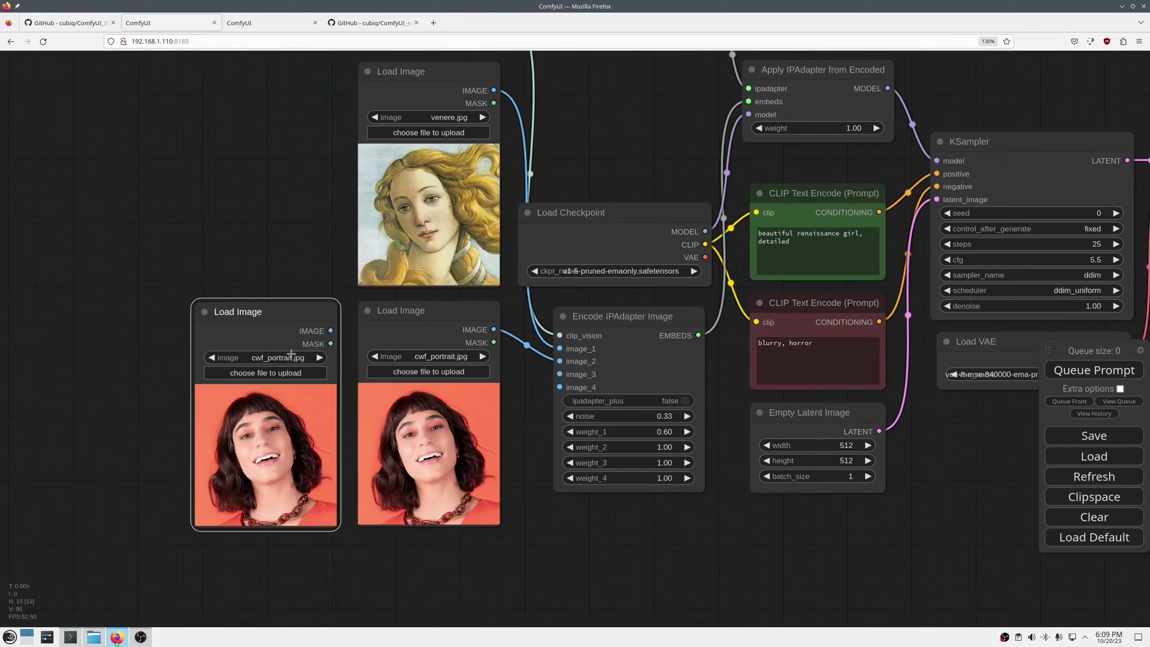
{"action": "left_click", "coordinate": [287, 353]}
{"action": "left_click", "coordinate": [298, 391]}
Step: Add a Batch Images node below the Encode IPAdapter Image node
{"action": "scroll", "coordinate": [206, 278], "scroll_direction": "down", "scroll_amount": 4}
{"action": "double_click", "coordinate": [434, 475]}
{"action": "type", "text": "bat"}
{"action": "left_click", "coordinate": [438, 522]}
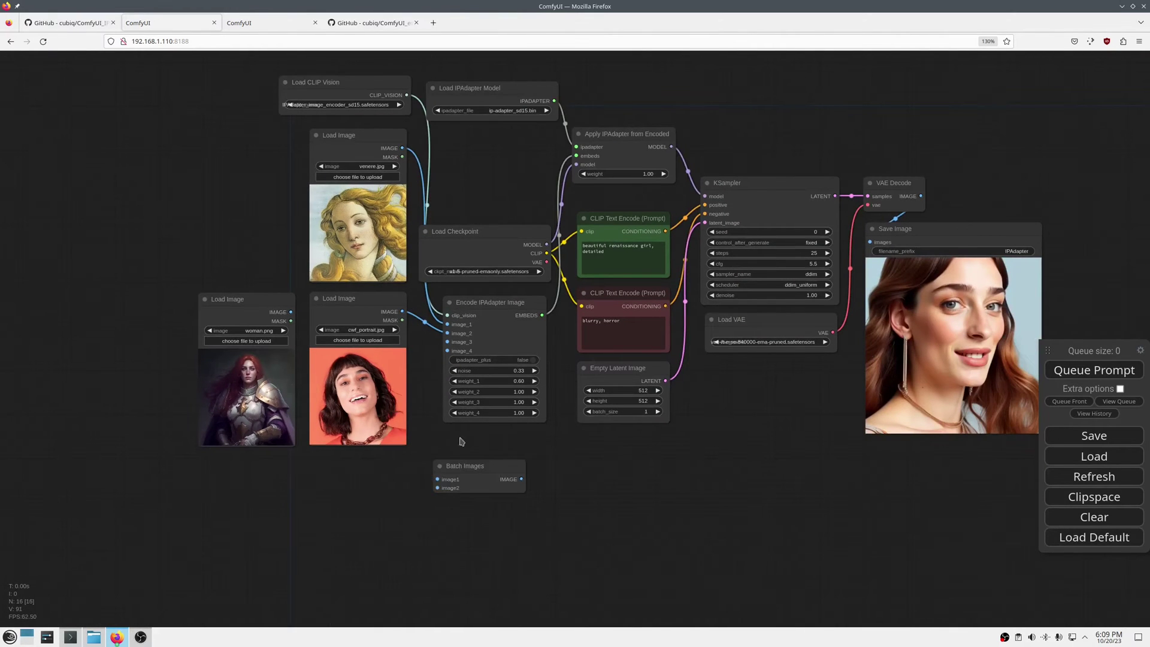
Step: Route cwf_portrait.jpg and woman.png through Batch Images' image1 and image2 inputs into the encoder's image_2 input
{"action": "left_click_drag", "start_coordinate": [447, 333], "coordinate": [437, 479]}
{"action": "left_click_drag", "start_coordinate": [290, 311], "coordinate": [438, 488]}
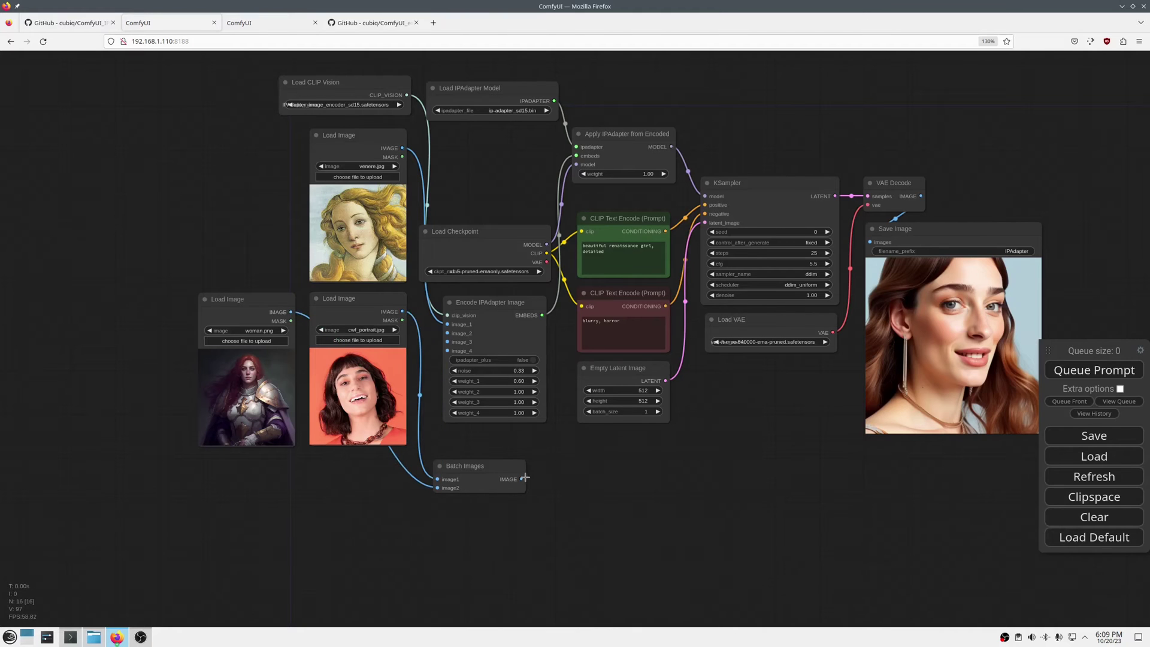
{"action": "left_click_drag", "start_coordinate": [521, 480], "coordinate": [449, 333]}
Step: Generate the image with the batched portrait and woman references
{"action": "scroll", "coordinate": [450, 333], "scroll_direction": "up", "scroll_amount": 3}
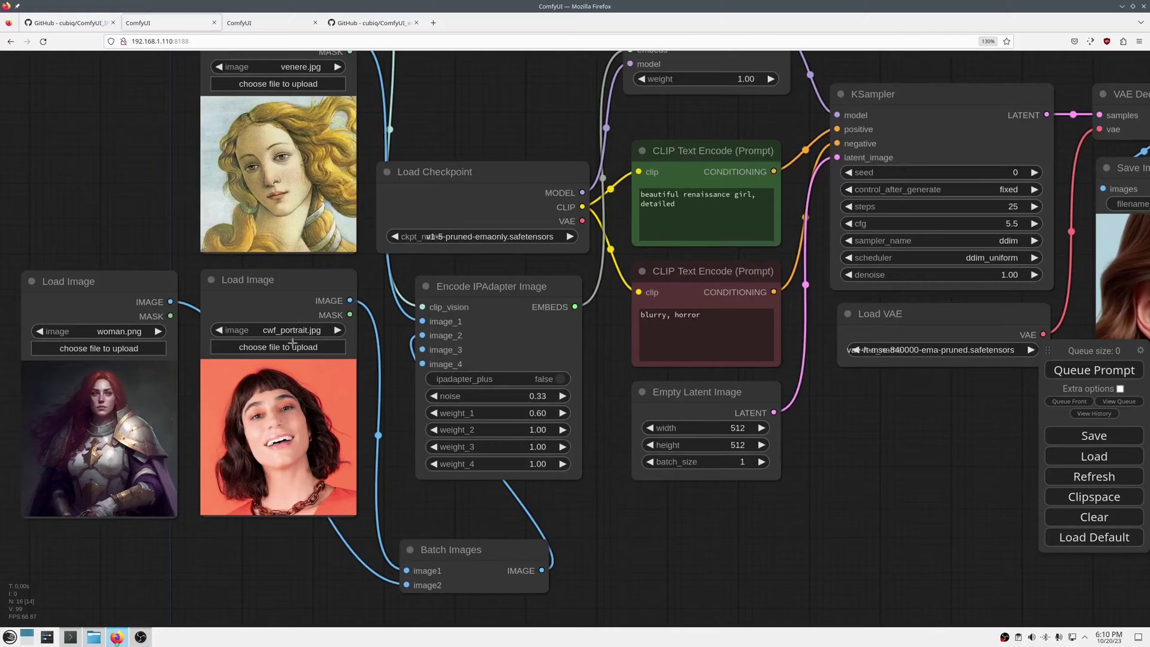
{"action": "left_click", "coordinate": [276, 285]}
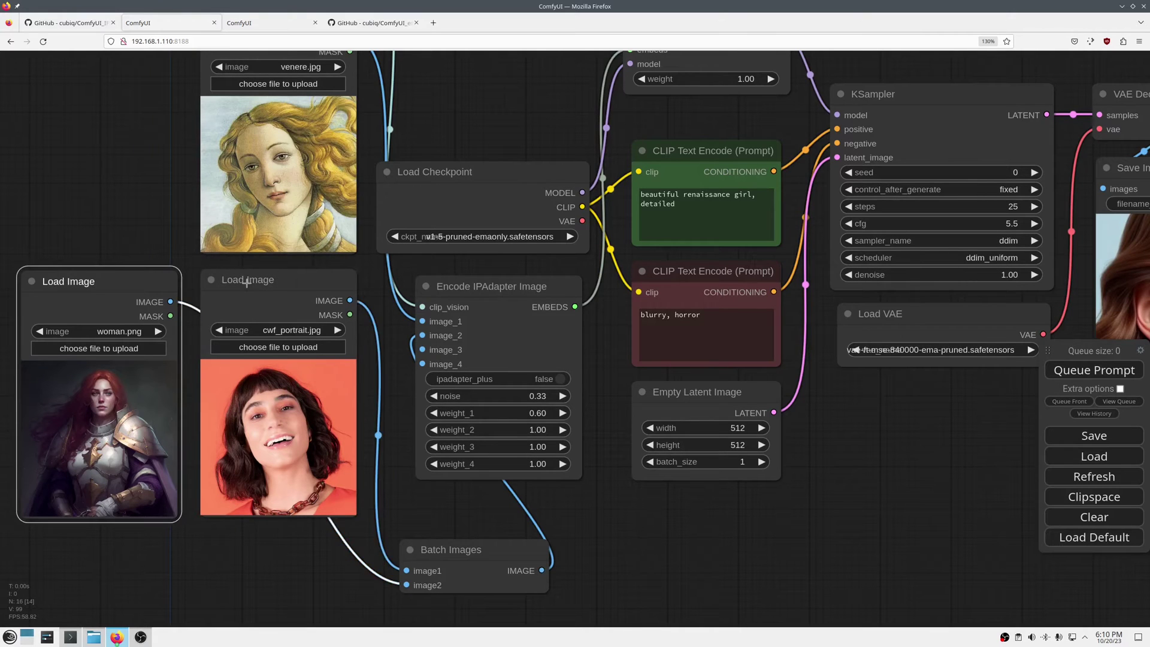
{"action": "left_click", "coordinate": [147, 282]}
{"action": "left_click_drag", "start_coordinate": [422, 107], "coordinate": [437, 144]}
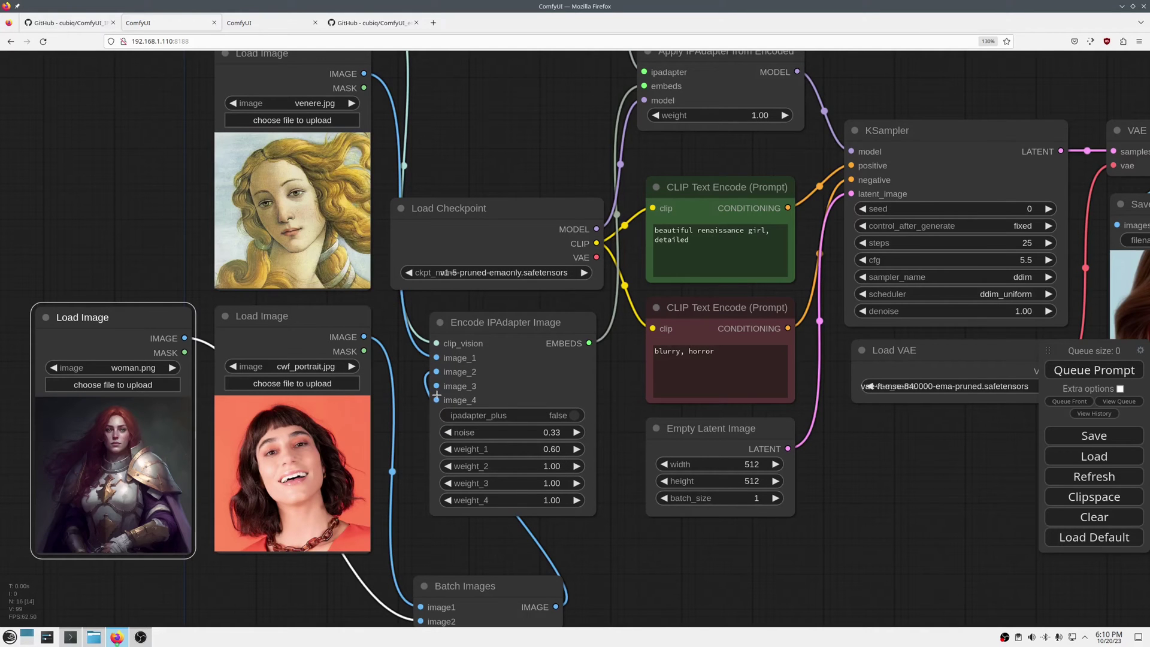
{"action": "scroll", "coordinate": [465, 393], "scroll_direction": "down", "scroll_amount": 3}
{"action": "left_click_drag", "start_coordinate": [905, 484], "coordinate": [765, 471]}
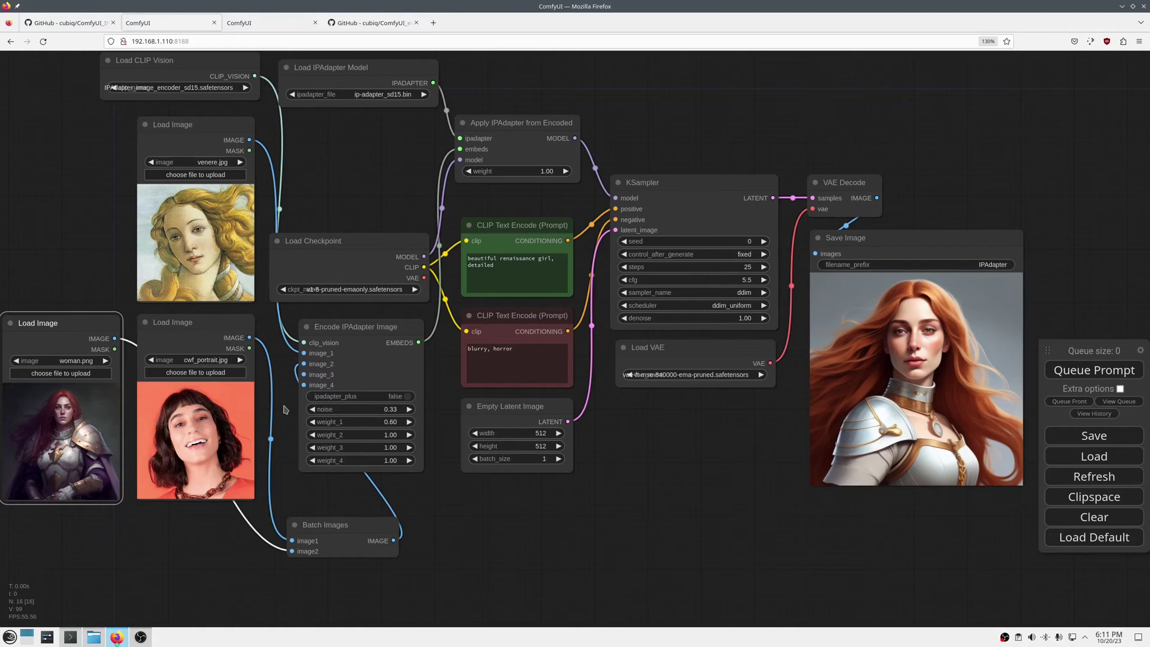
Step: Select ip-adapter-plus_sd15.bin as the model file in the Load IPAdapter Model node
{"action": "scroll", "coordinate": [284, 409], "scroll_direction": "up", "scroll_amount": 3}
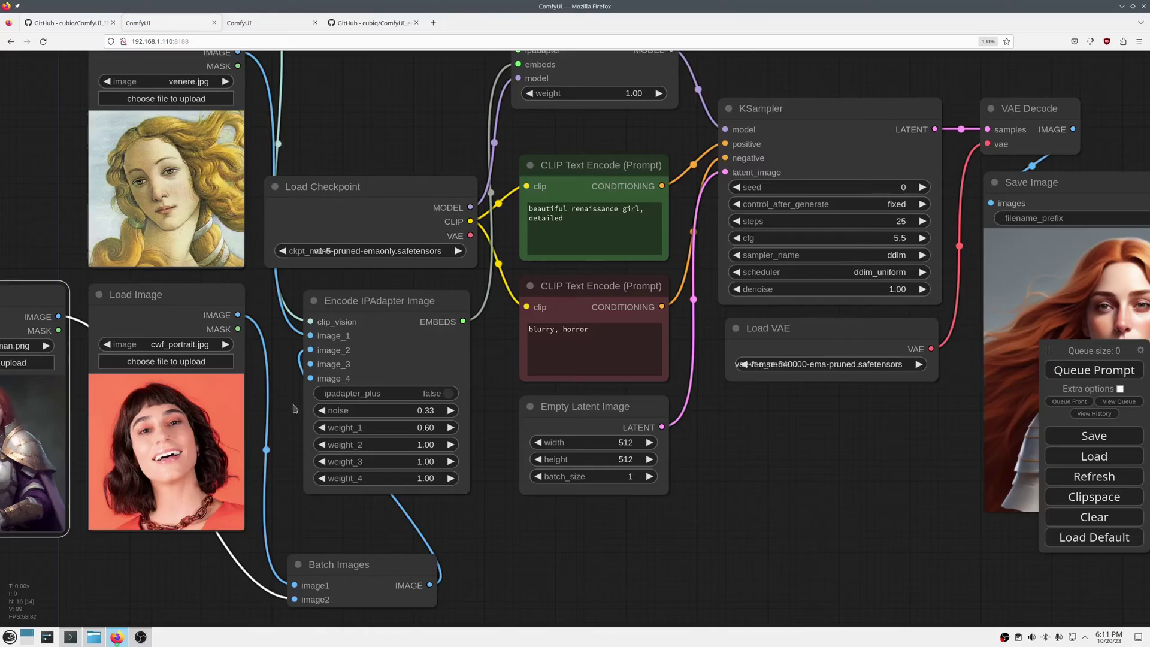
{"action": "scroll", "coordinate": [466, 460], "scroll_direction": "down", "scroll_amount": 4}
{"action": "scroll", "coordinate": [362, 426], "scroll_direction": "up", "scroll_amount": 5}
{"action": "scroll", "coordinate": [362, 431], "scroll_direction": "down", "scroll_amount": 4}
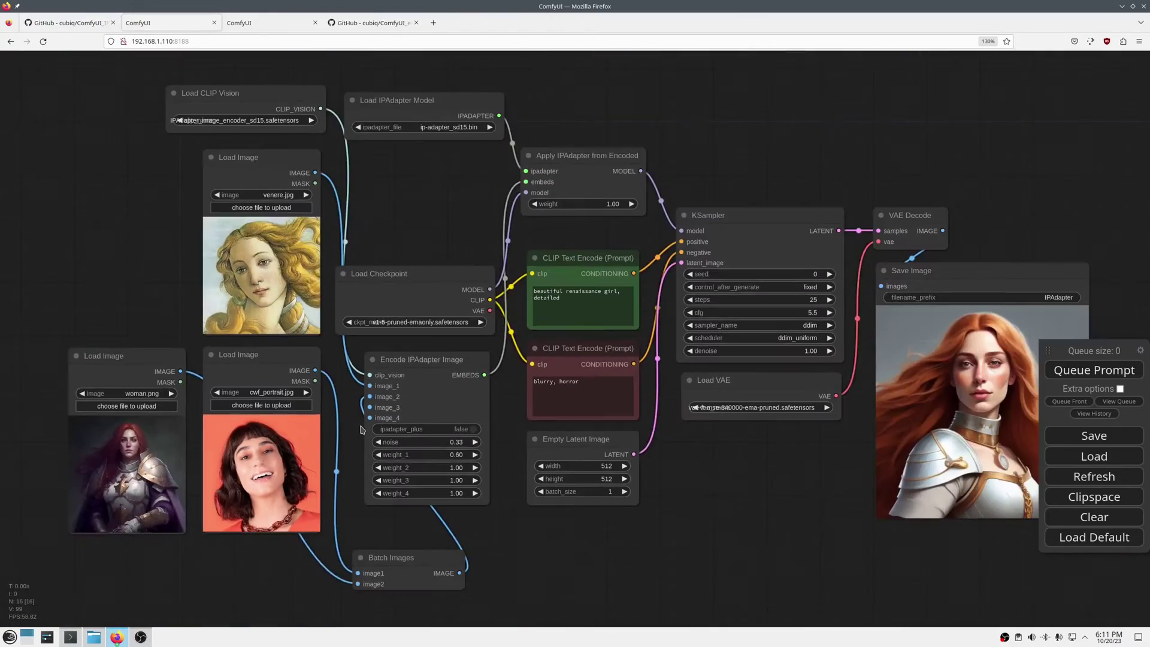
{"action": "left_click_drag", "start_coordinate": [403, 200], "coordinate": [397, 266]}
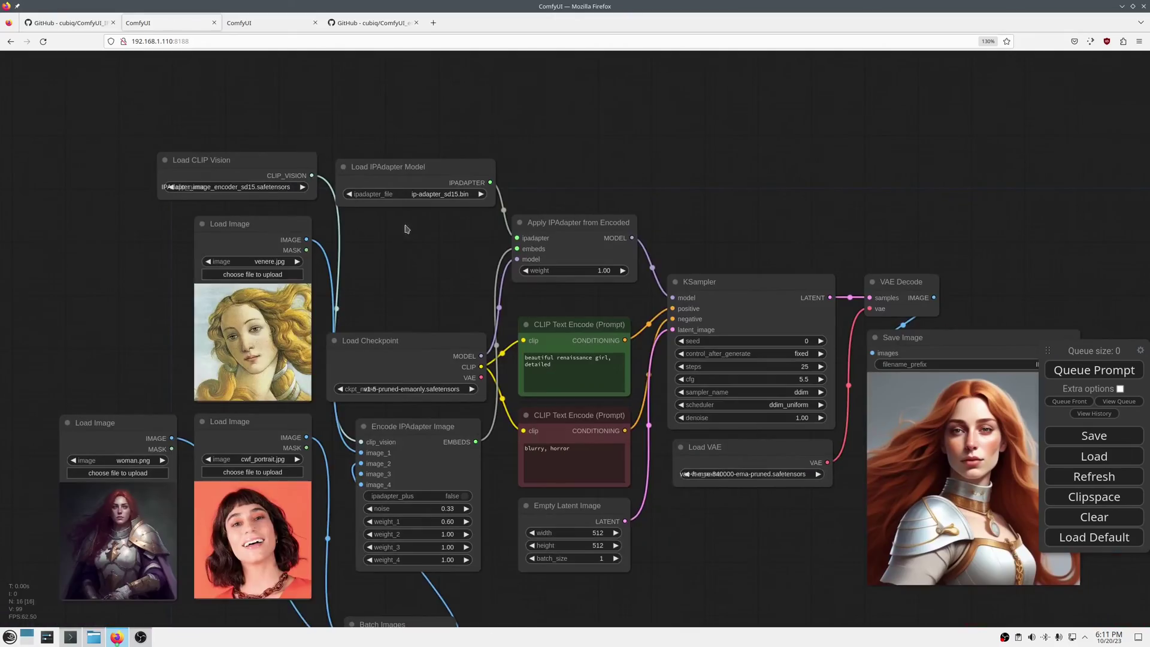
{"action": "scroll", "coordinate": [407, 240], "scroll_direction": "up", "scroll_amount": 7}
{"action": "left_click", "coordinate": [402, 156]}
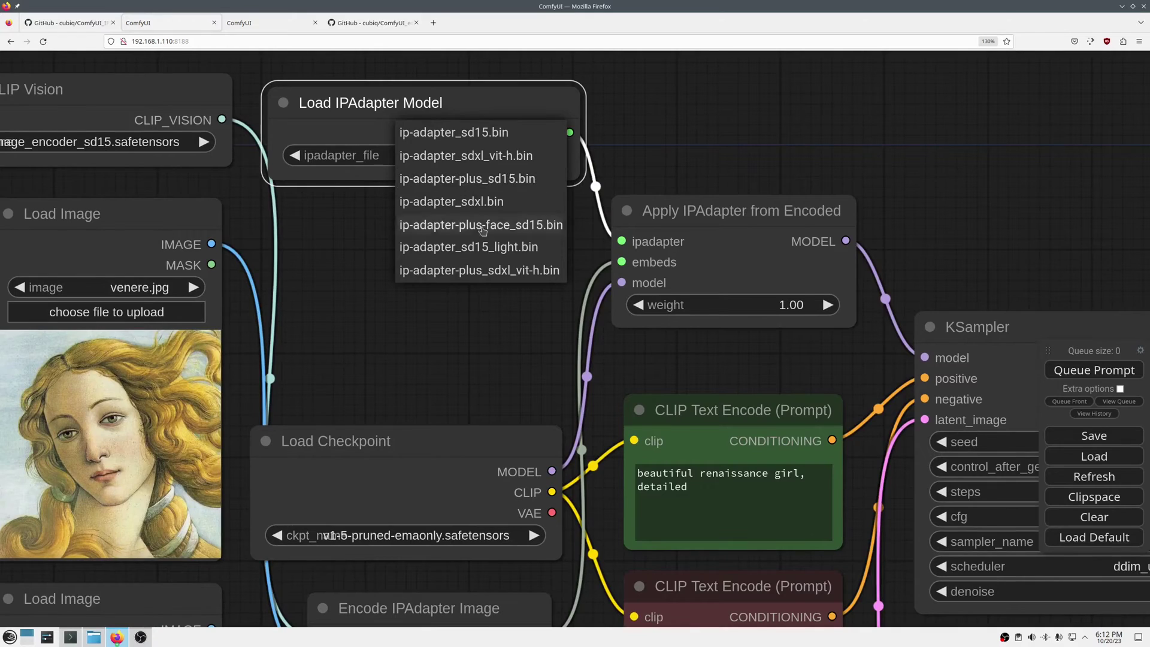
{"action": "left_click", "coordinate": [479, 179]}
{"action": "scroll", "coordinate": [463, 236], "scroll_direction": "down", "scroll_amount": 5}
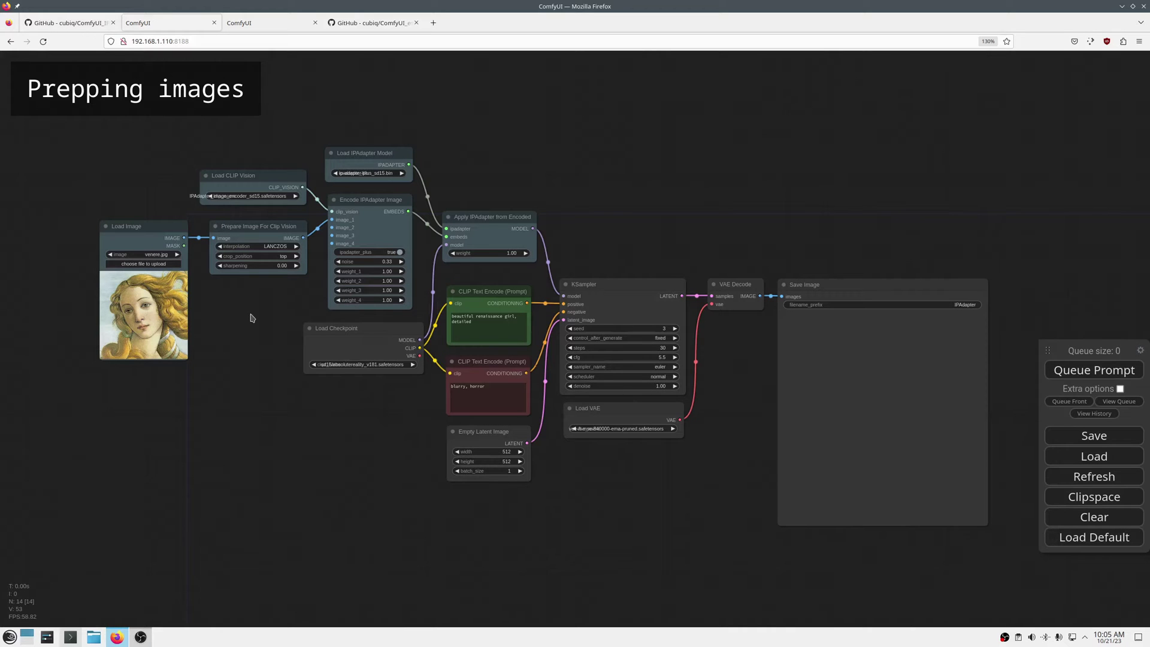
{"action": "scroll", "coordinate": [256, 303], "scroll_direction": "up", "scroll_amount": 6}
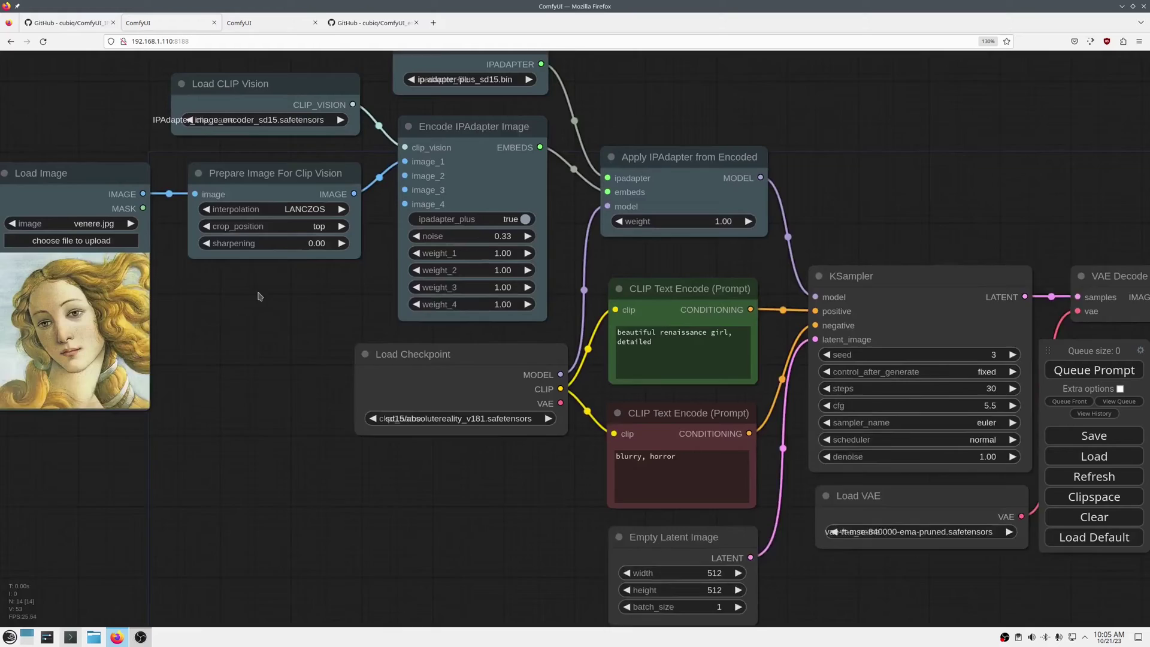
{"action": "left_click_drag", "start_coordinate": [258, 293], "coordinate": [311, 324]}
{"action": "left_click_drag", "start_coordinate": [319, 204], "coordinate": [320, 208]}
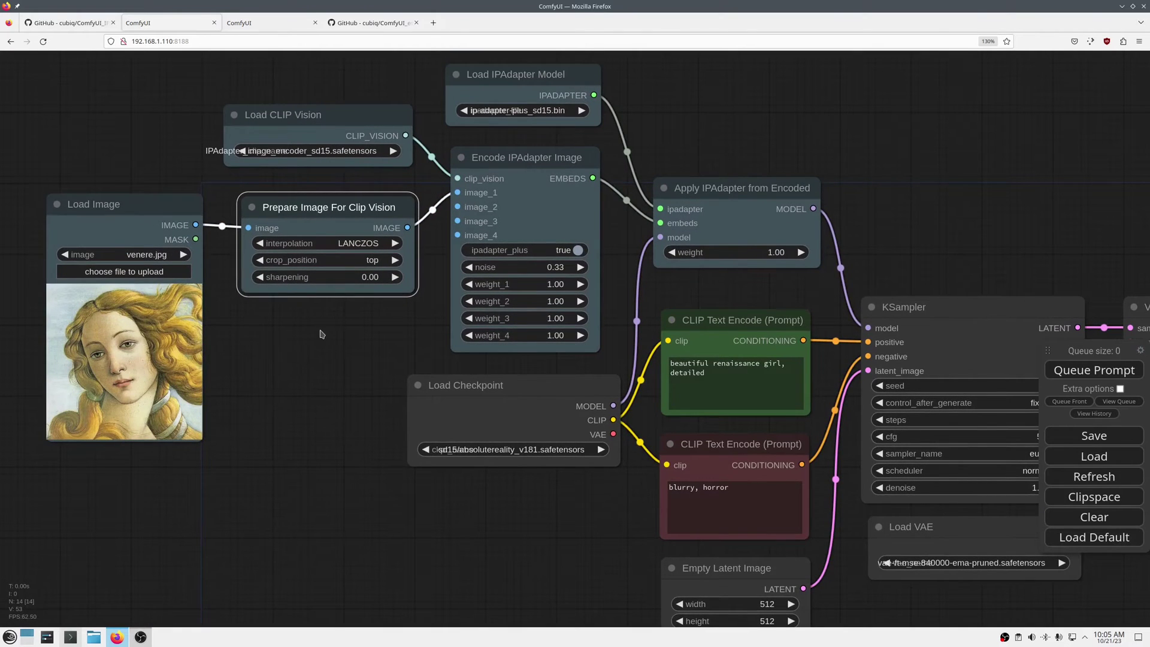
{"action": "left_click", "coordinate": [119, 202]}
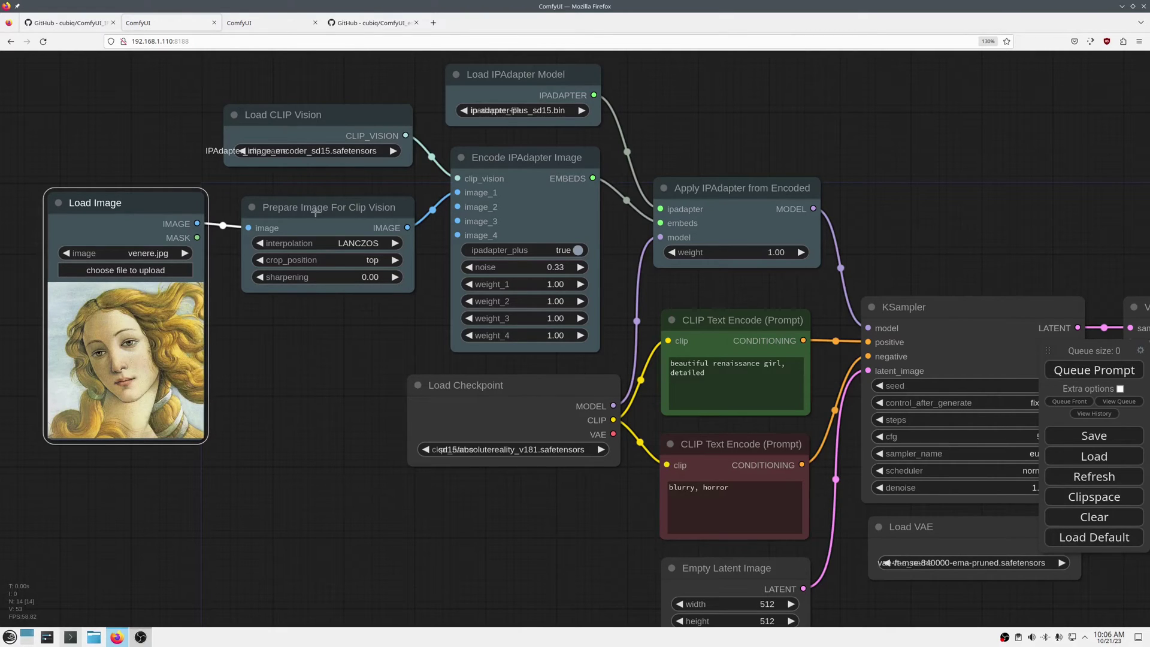
{"action": "left_click", "coordinate": [311, 113]}
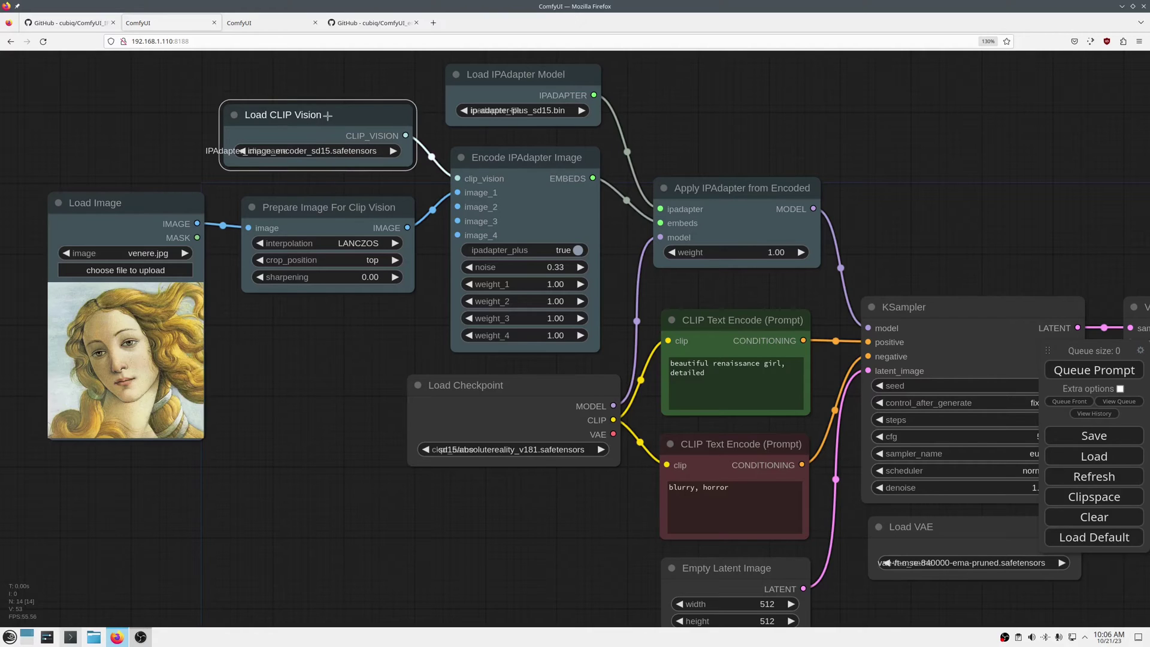
Step: Switch the interpolation of the Prepare Image For Clip Vision node to BICUBIC and back to LANCZOS
{"action": "left_click", "coordinate": [364, 242]}
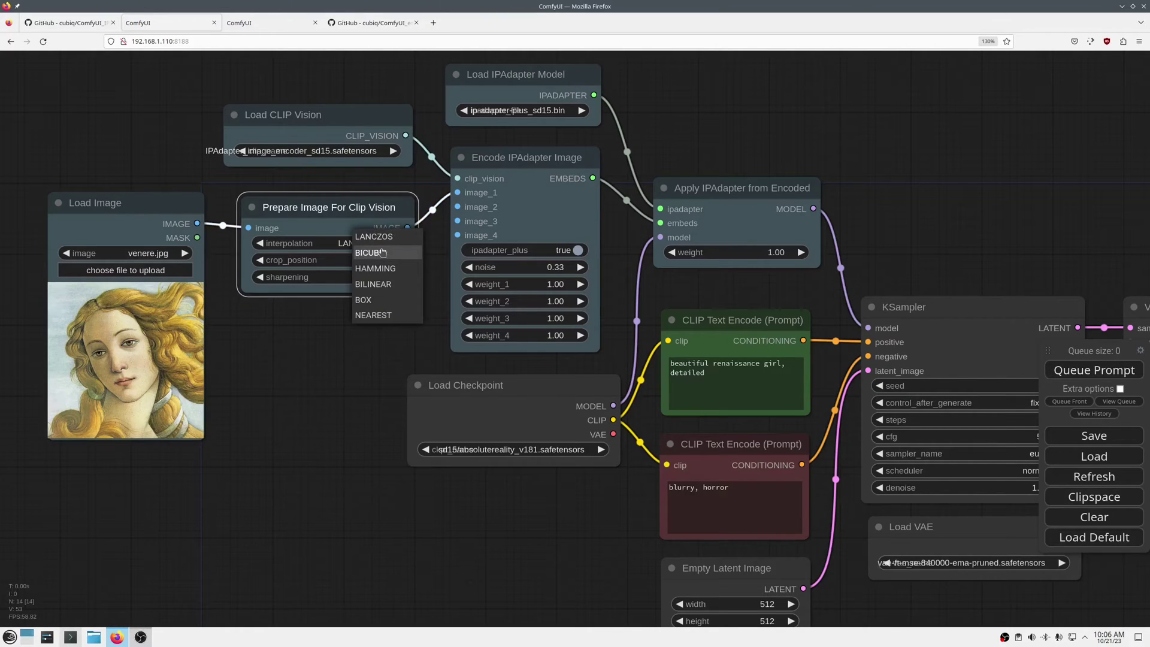
{"action": "left_click", "coordinate": [383, 253]}
{"action": "left_click", "coordinate": [351, 241]}
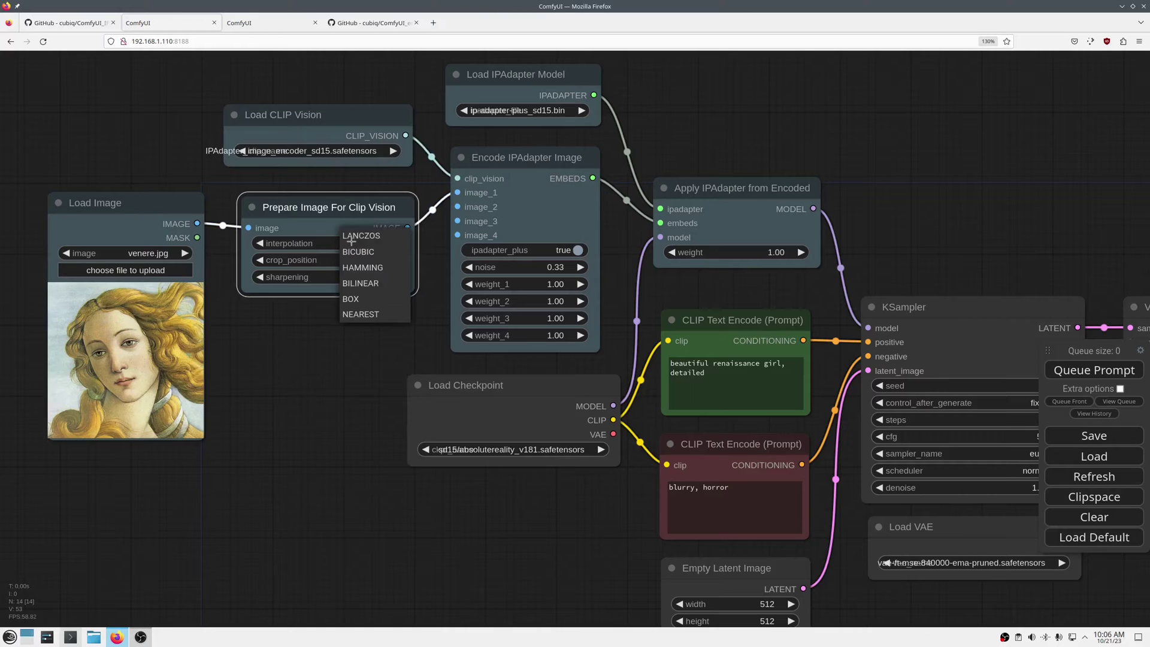
{"action": "left_click", "coordinate": [352, 238]}
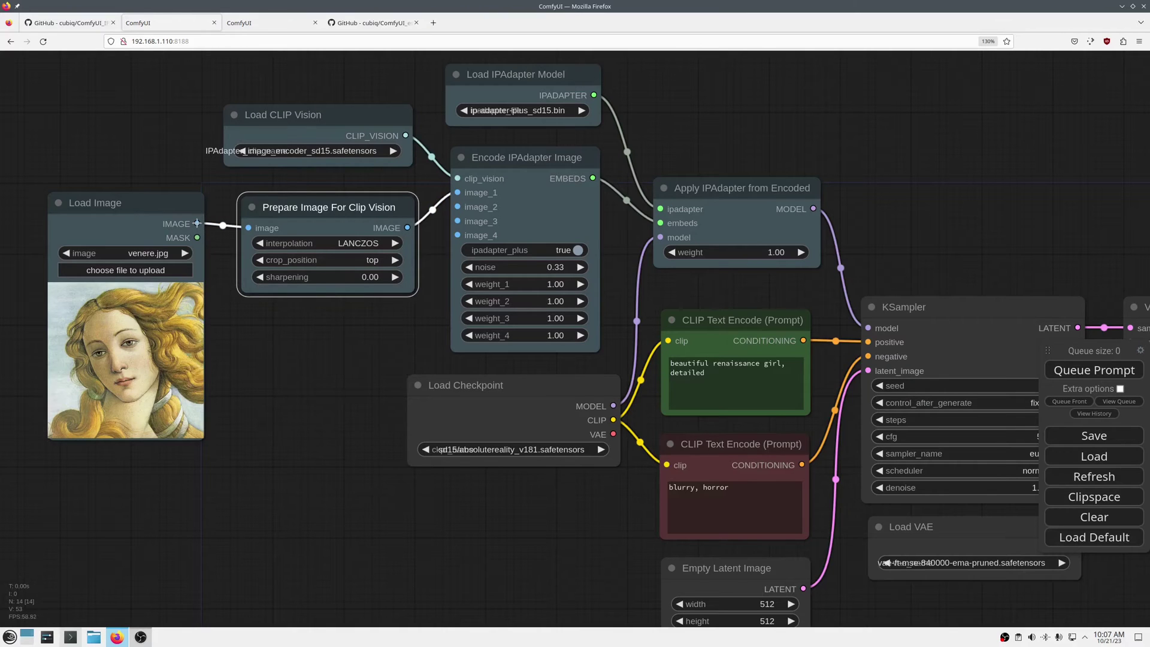
Step: Connect Load Image directly to the encoder's image_1, bypassing the Prepare Image For Clip Vision node, and generate the image
{"action": "left_click_drag", "start_coordinate": [197, 224], "coordinate": [456, 192]}
{"action": "left_click_drag", "start_coordinate": [335, 206], "coordinate": [338, 255]}
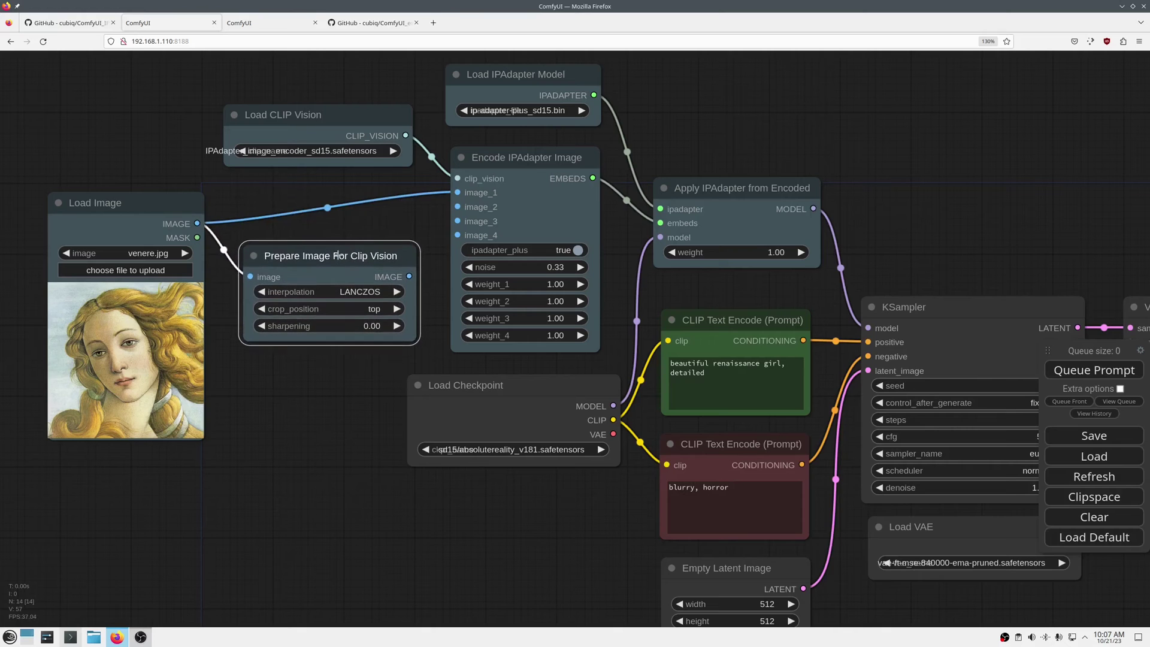
{"action": "scroll", "coordinate": [320, 354], "scroll_direction": "down", "scroll_amount": 4}
{"action": "scroll", "coordinate": [320, 353], "scroll_direction": "down", "scroll_amount": 1}
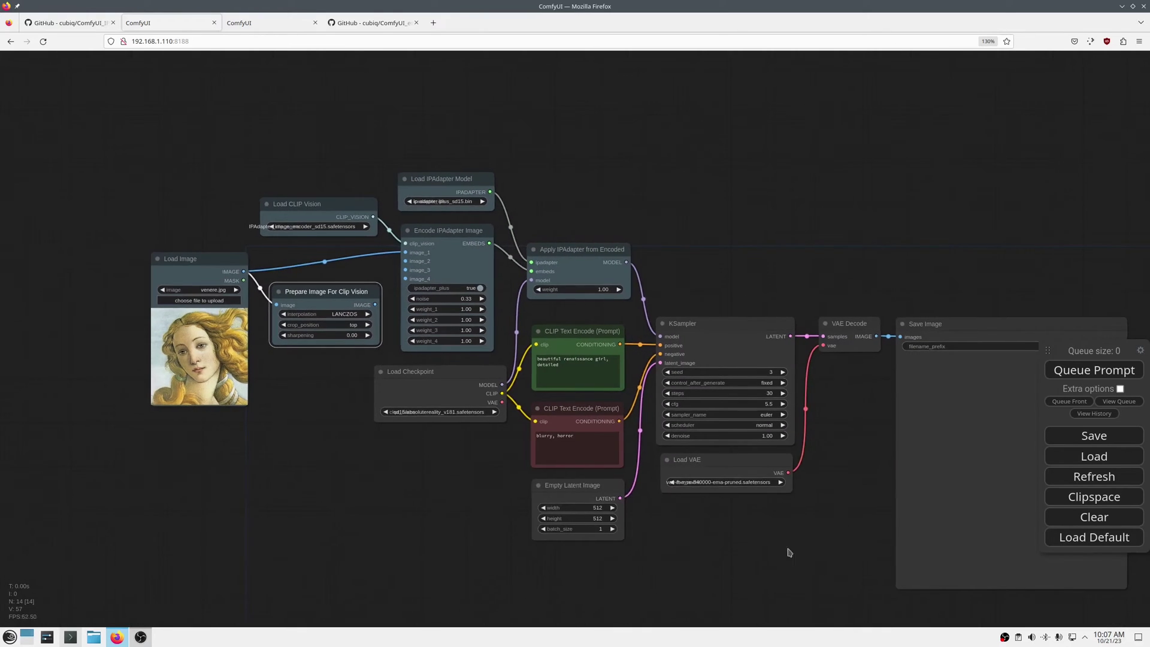
{"action": "left_click_drag", "start_coordinate": [790, 552], "coordinate": [714, 478]}
{"action": "left_click", "coordinate": [1095, 370]}
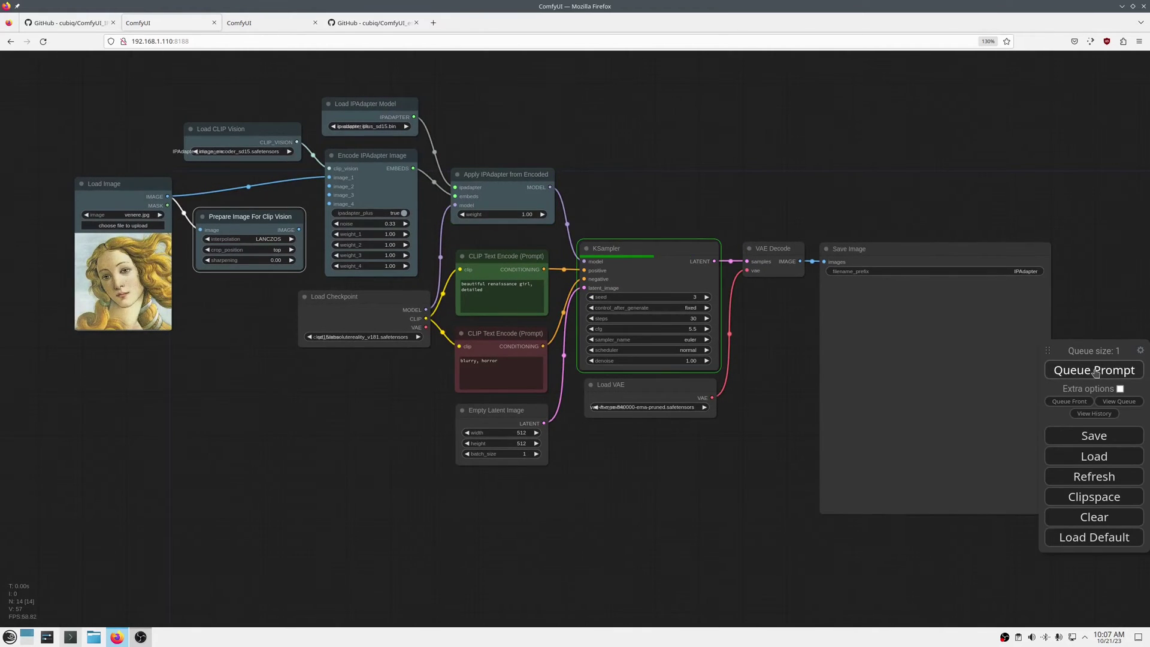
Step: Duplicate the Save Image node beside the original and connect VAE Decode's IMAGE output to the copy
{"action": "left_click_drag", "start_coordinate": [783, 411], "coordinate": [519, 386]}
{"action": "left_click_drag", "start_coordinate": [590, 222], "coordinate": [829, 221], "text": "alt"}
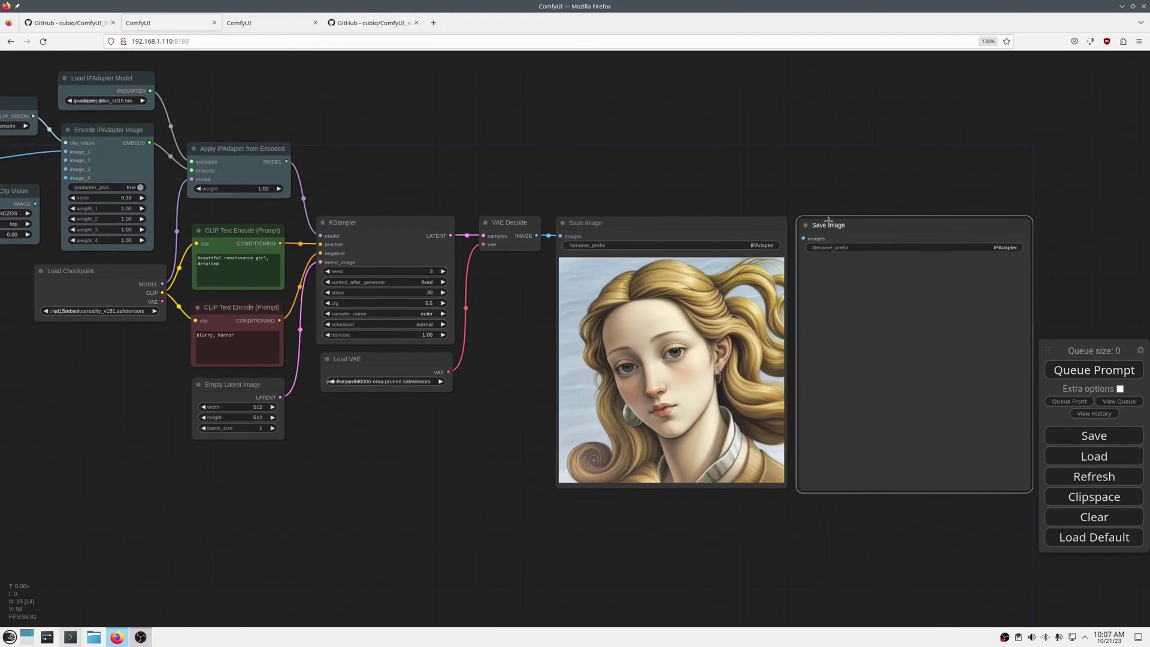
{"action": "left_click_drag", "start_coordinate": [537, 235], "coordinate": [801, 239]}
Step: Reconnect Prepare Image For Clip Vision to the encoder's image_1, move it back between the two nodes, and generate the image
{"action": "left_click_drag", "start_coordinate": [103, 401], "coordinate": [468, 408]}
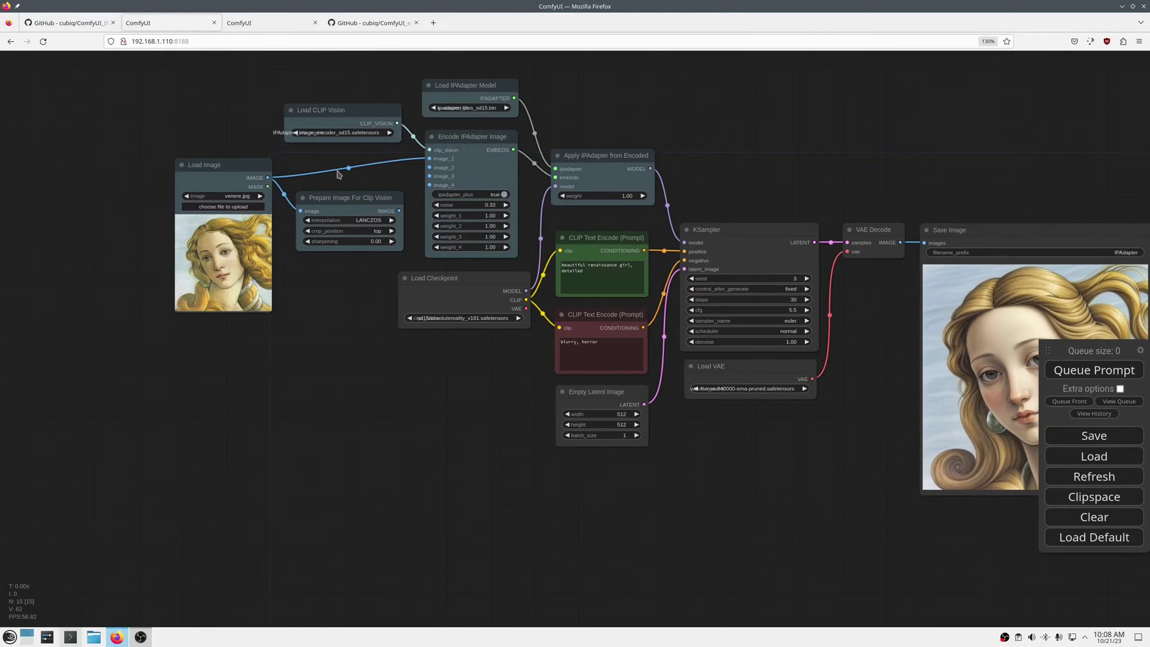
{"action": "scroll", "coordinate": [399, 172], "scroll_direction": "up", "scroll_amount": 6}
{"action": "left_click_drag", "start_coordinate": [400, 241], "coordinate": [451, 147]}
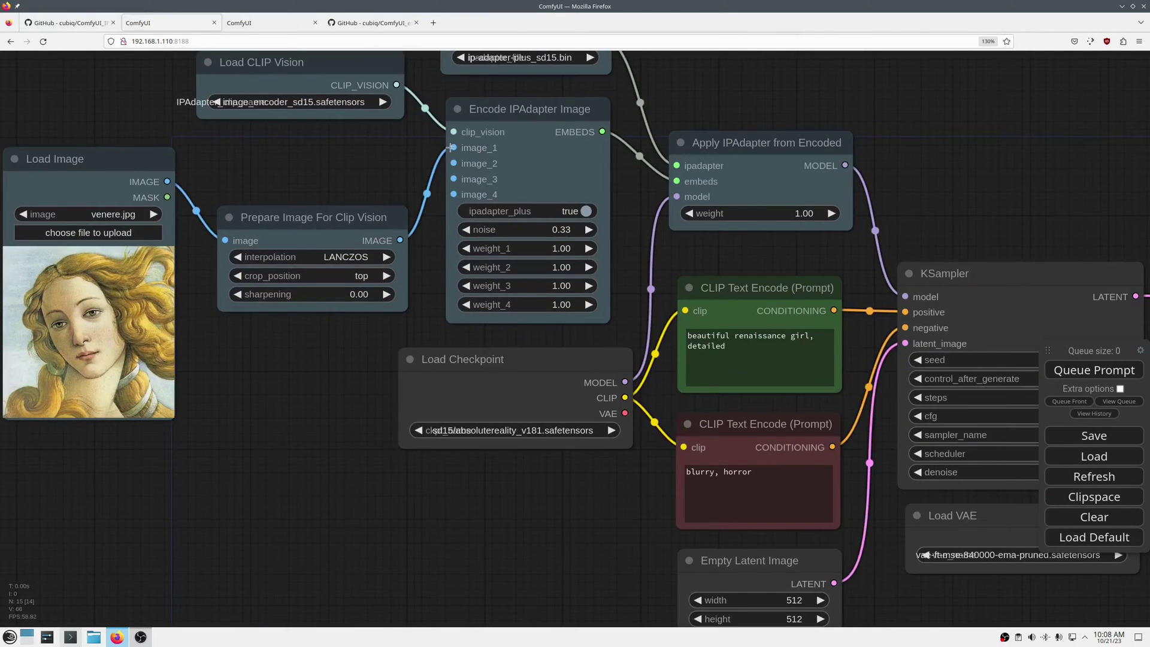
{"action": "left_click_drag", "start_coordinate": [325, 220], "coordinate": [324, 170]}
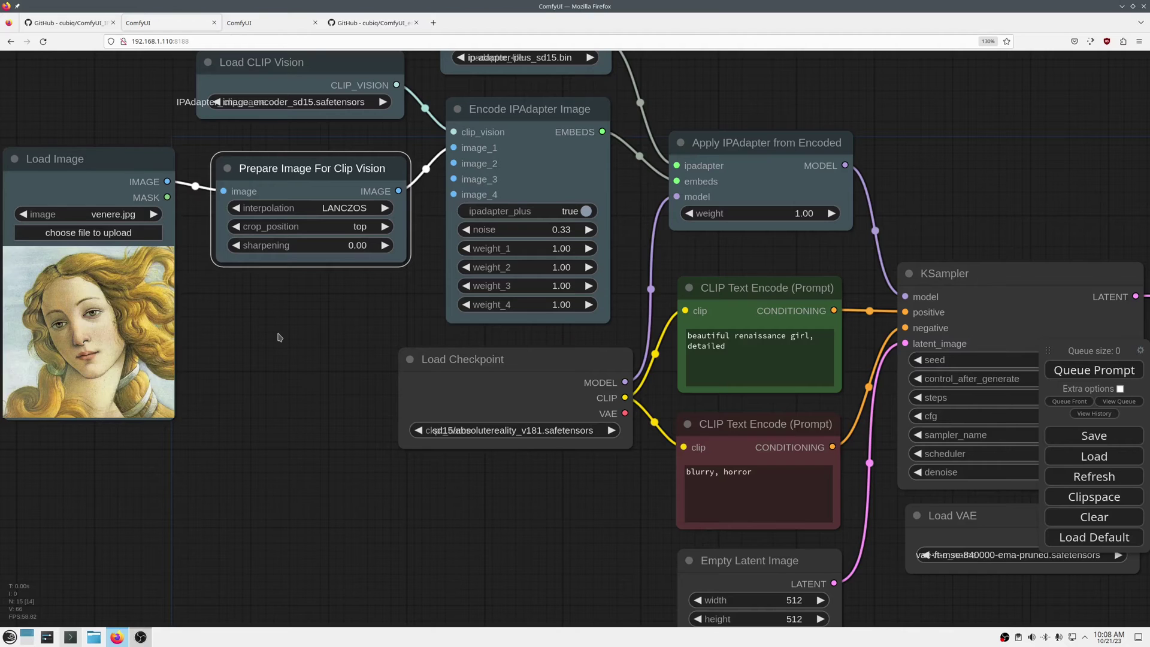
{"action": "scroll", "coordinate": [279, 337], "scroll_direction": "down", "scroll_amount": 10}
{"action": "left_click_drag", "start_coordinate": [894, 244], "coordinate": [676, 207]}
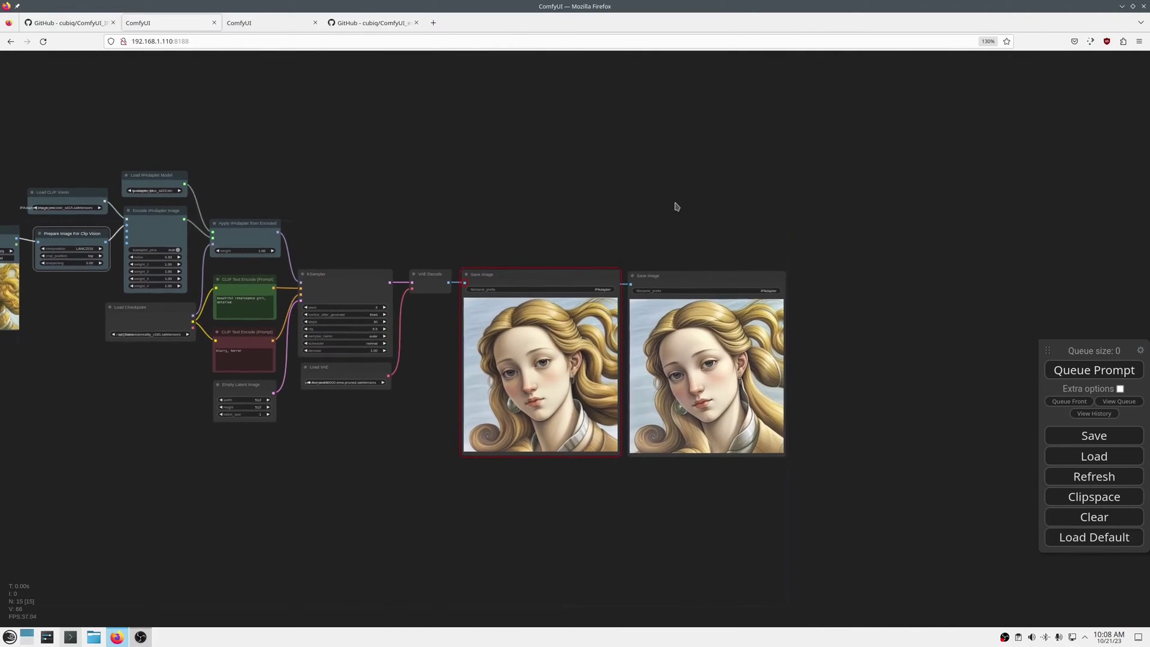
Step: Compare the images generated without and with image preparation in the two Save Image nodes
{"action": "scroll", "coordinate": [708, 350], "scroll_direction": "up", "scroll_amount": 6}
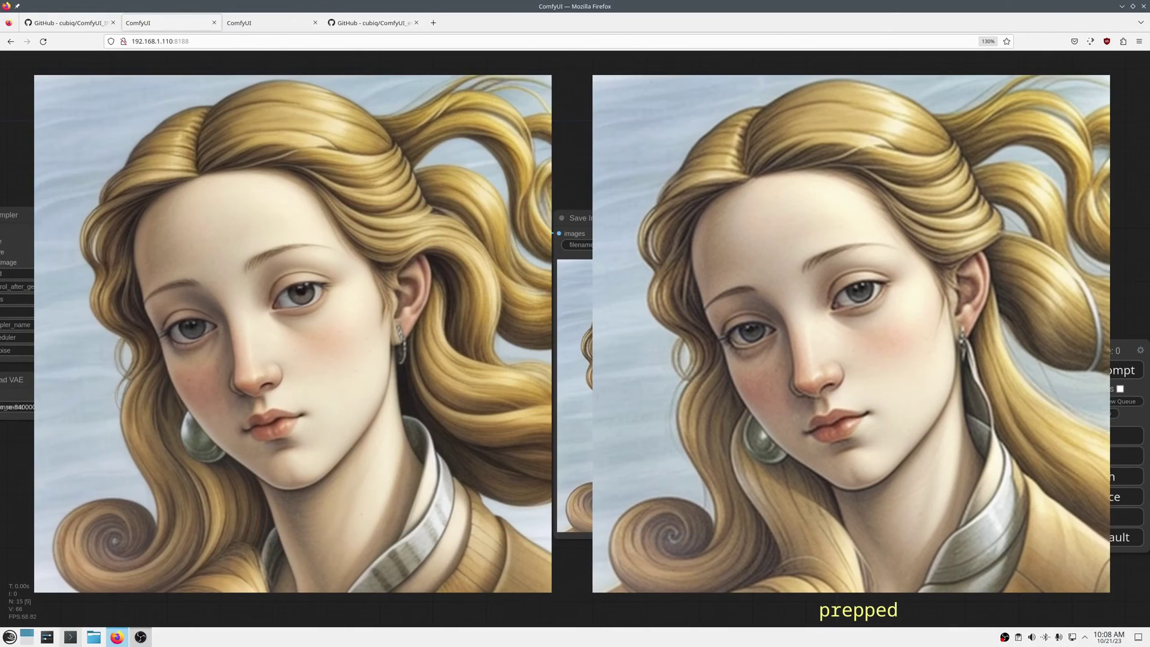
{"action": "left_click_drag", "start_coordinate": [725, 594], "coordinate": [694, 546]}
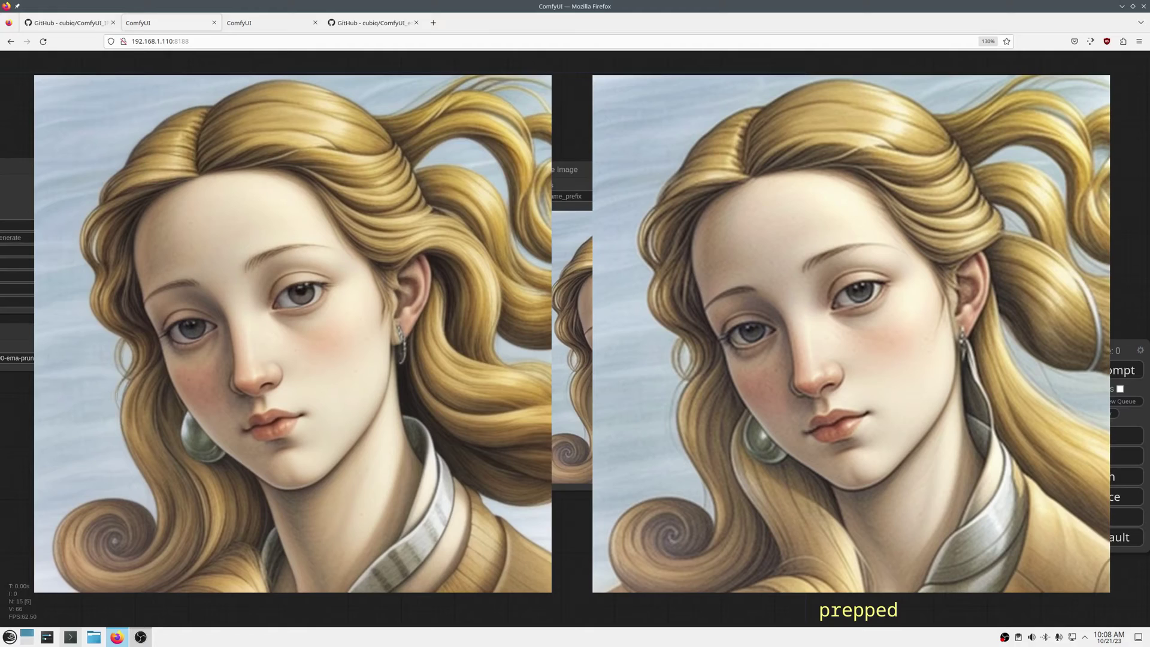
{"action": "scroll", "coordinate": [546, 395], "scroll_direction": "up", "scroll_amount": 2}
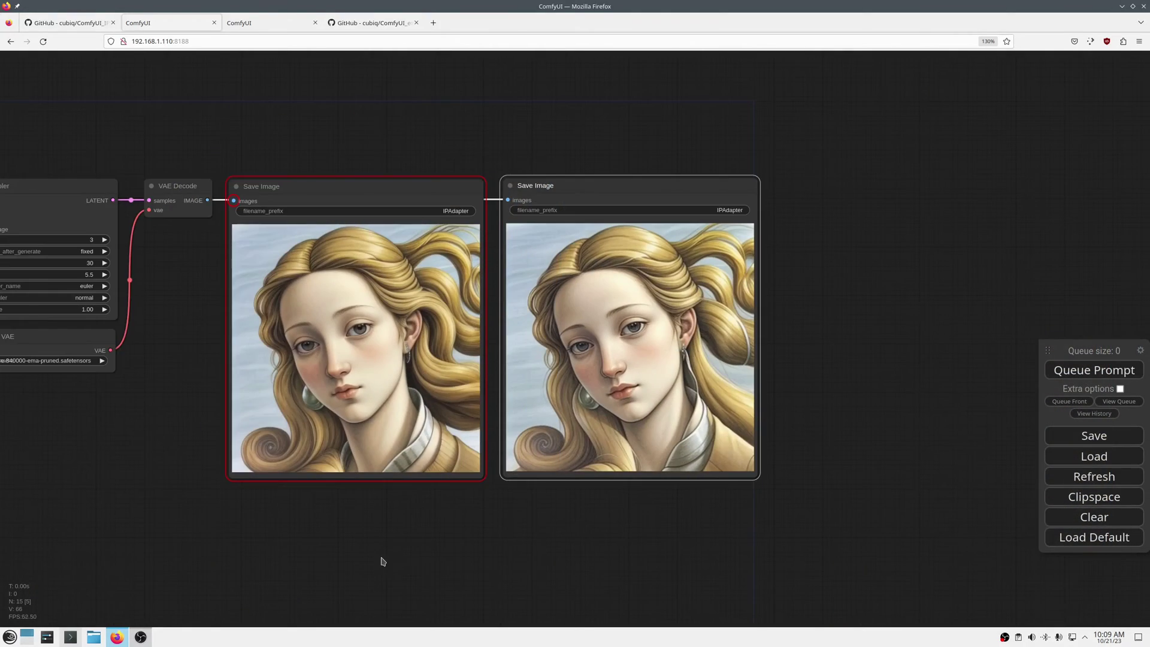
{"action": "left_click_drag", "start_coordinate": [150, 429], "coordinate": [724, 453]}
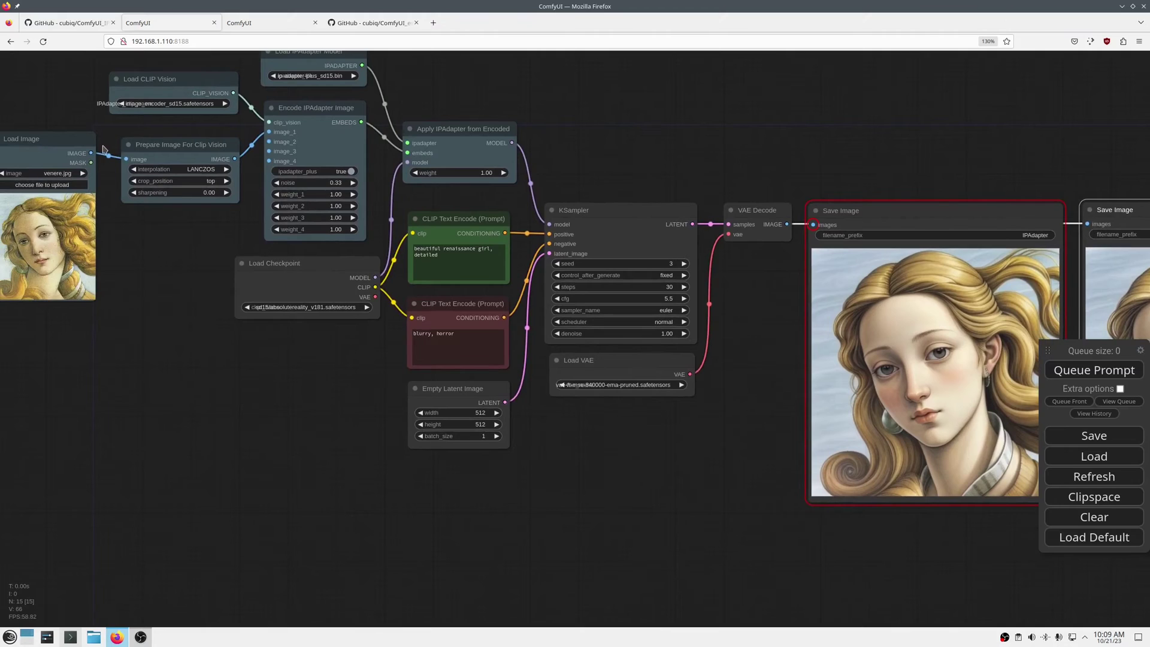
Step: Set the sharpening in Prepare Image For Clip Vision to 0.10, generate the image, and compare the results
{"action": "left_click_drag", "start_coordinate": [185, 224], "coordinate": [290, 267]}
{"action": "scroll", "coordinate": [290, 264], "scroll_direction": "up", "scroll_amount": 7}
{"action": "double_click", "coordinate": [373, 212]}
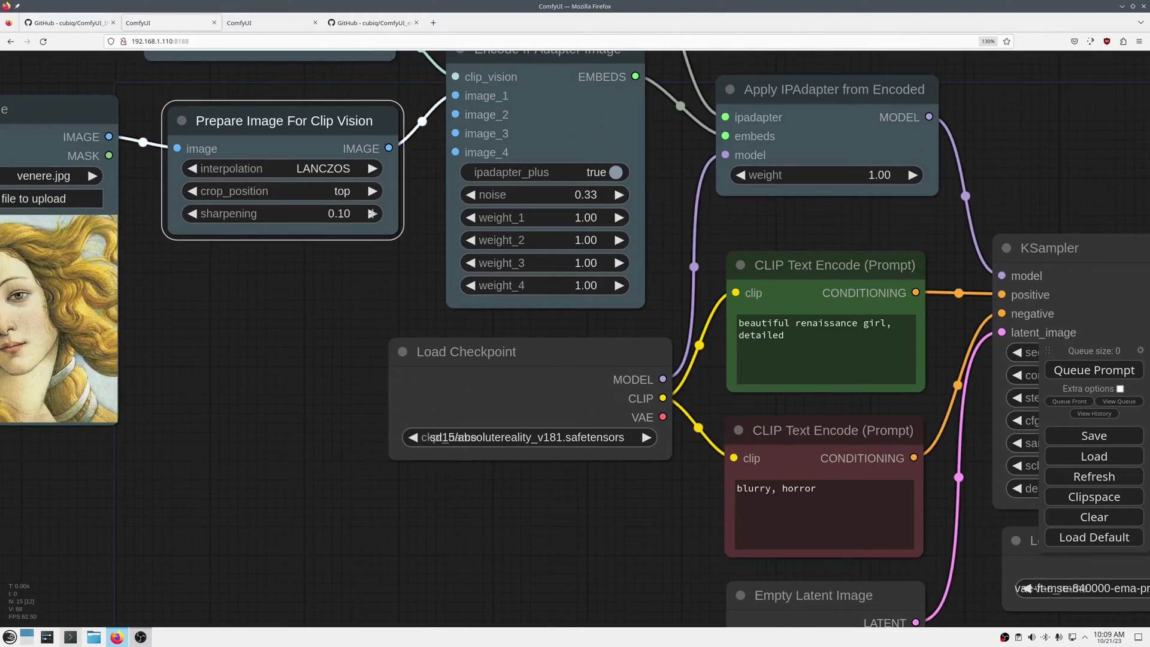
{"action": "scroll", "coordinate": [310, 315], "scroll_direction": "down", "scroll_amount": 10}
{"action": "scroll", "coordinate": [309, 316], "scroll_direction": "up", "scroll_amount": 3}
{"action": "scroll", "coordinate": [317, 288], "scroll_direction": "down", "scroll_amount": 2}
{"action": "left_click_drag", "start_coordinate": [396, 407], "coordinate": [60, 408]}
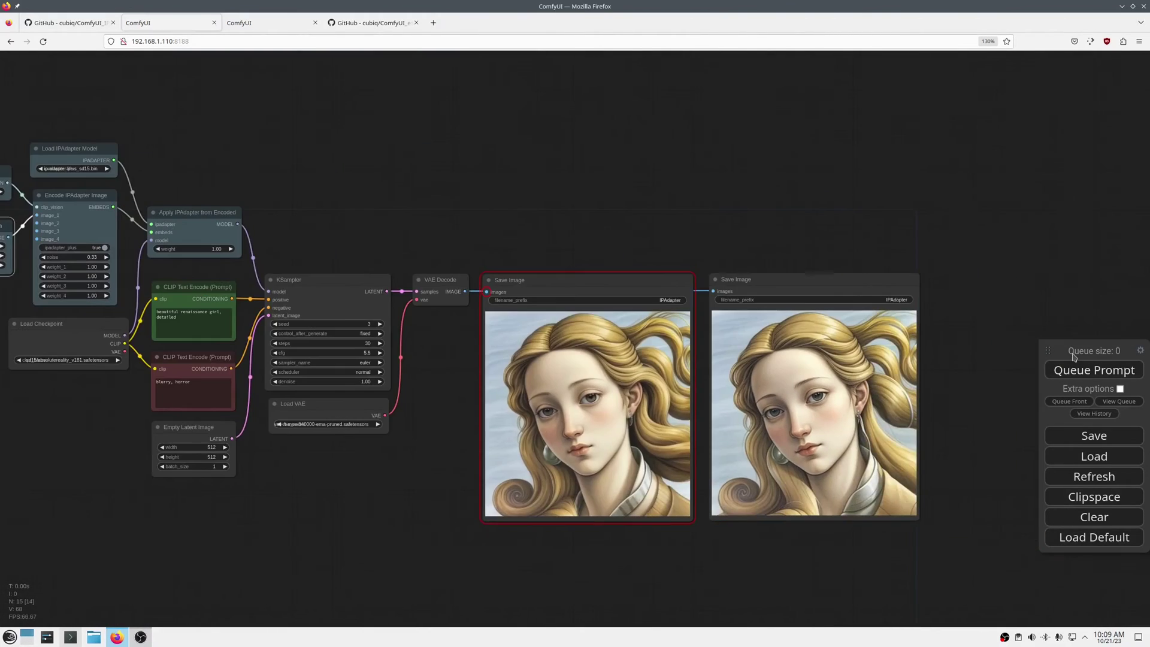
{"action": "left_click", "coordinate": [1070, 363]}
{"action": "scroll", "coordinate": [904, 555], "scroll_direction": "up", "scroll_amount": 4}
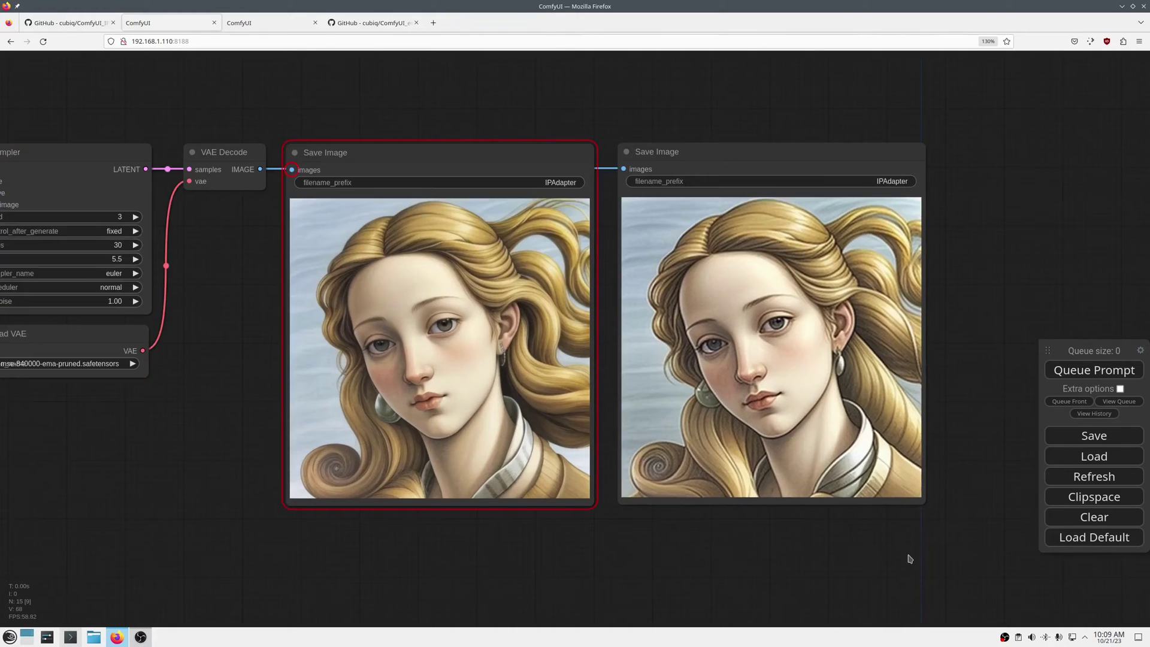
{"action": "left_click_drag", "start_coordinate": [889, 545], "coordinate": [856, 550]}
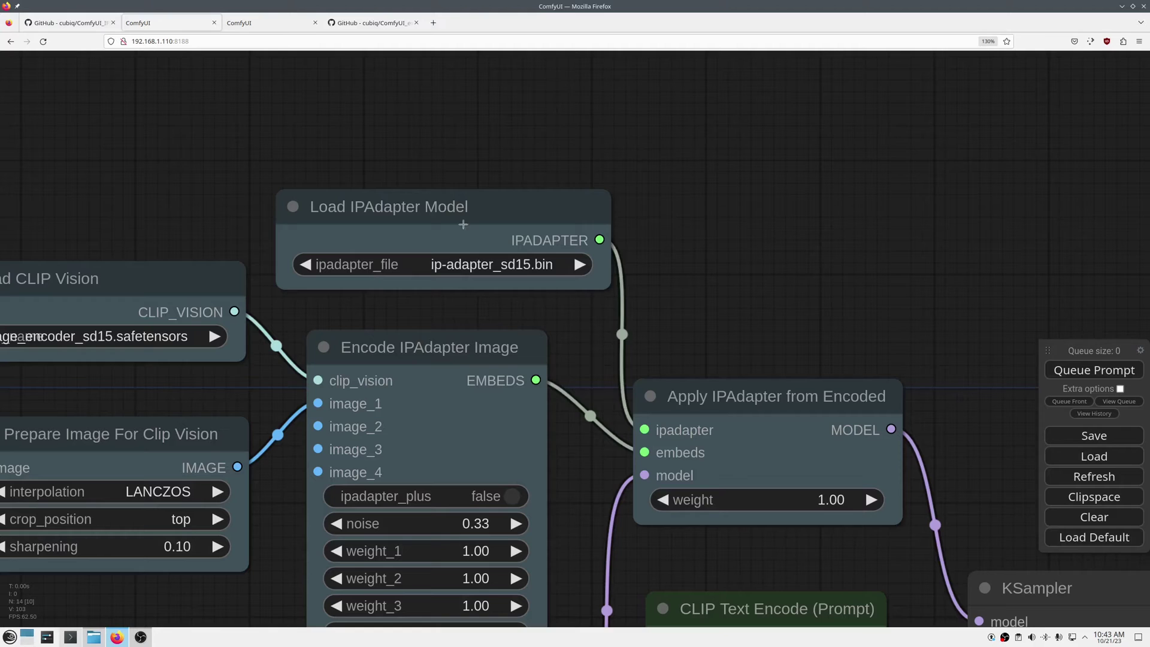
Step: Choose ip-adapter_sd15.bin in the Load IPAdapter Model node and inspect the image generated with it
{"action": "left_click", "coordinate": [465, 266]}
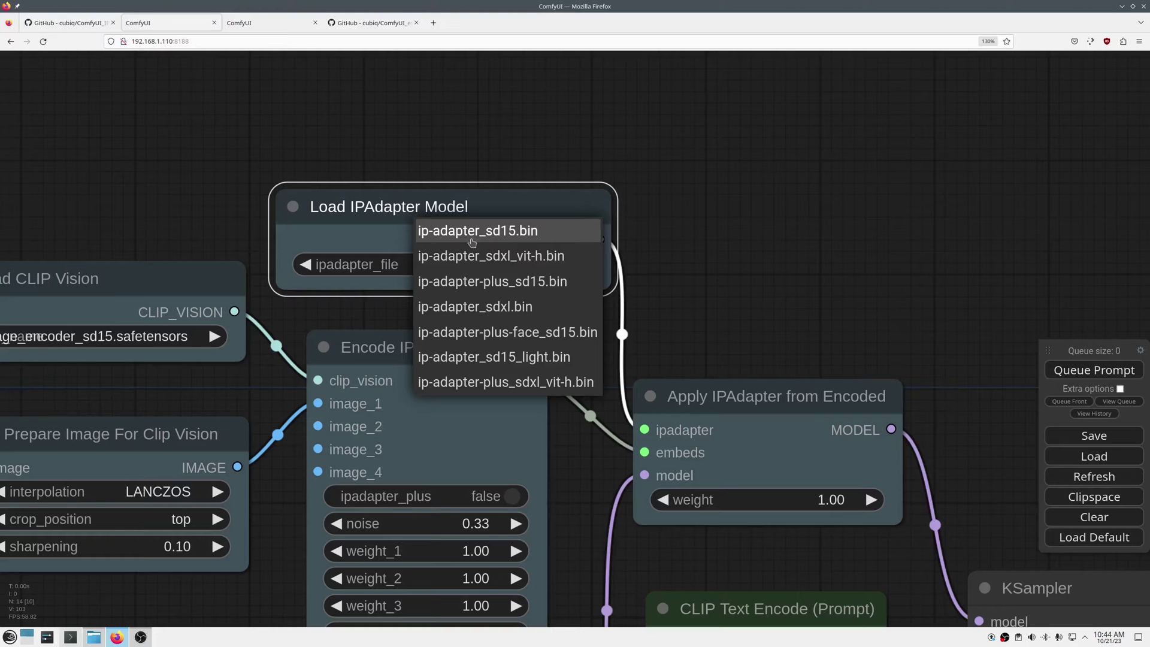
{"action": "left_click", "coordinate": [498, 234]}
{"action": "scroll", "coordinate": [382, 321], "scroll_direction": "down", "scroll_amount": 6}
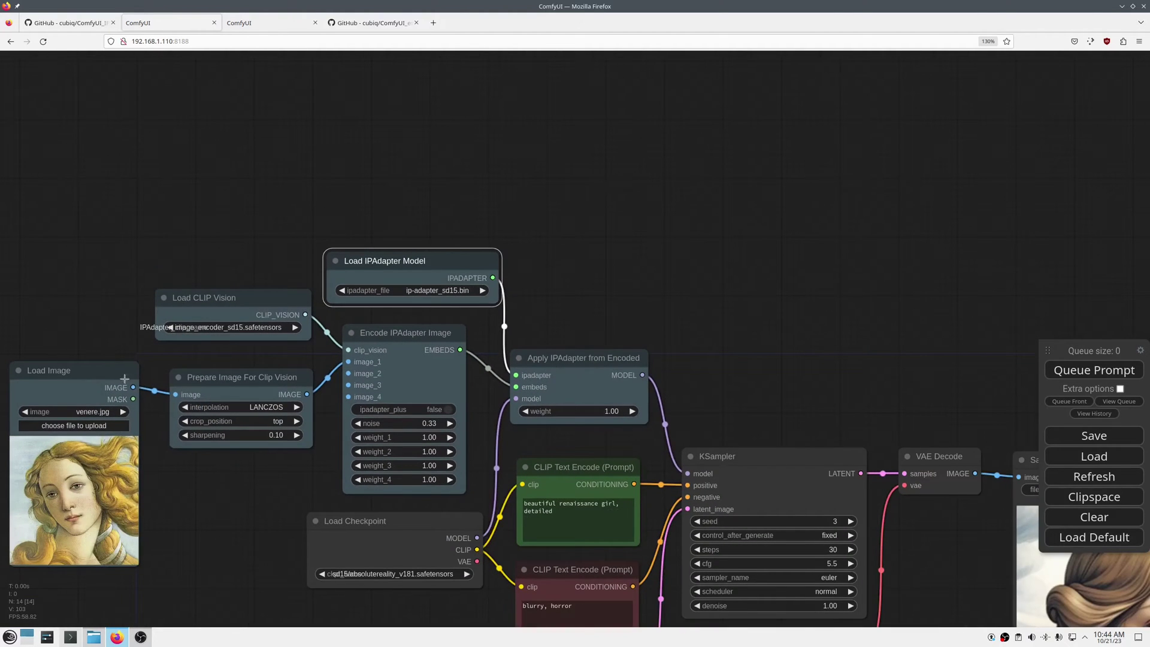
{"action": "left_click_drag", "start_coordinate": [276, 362], "coordinate": [320, 347]}
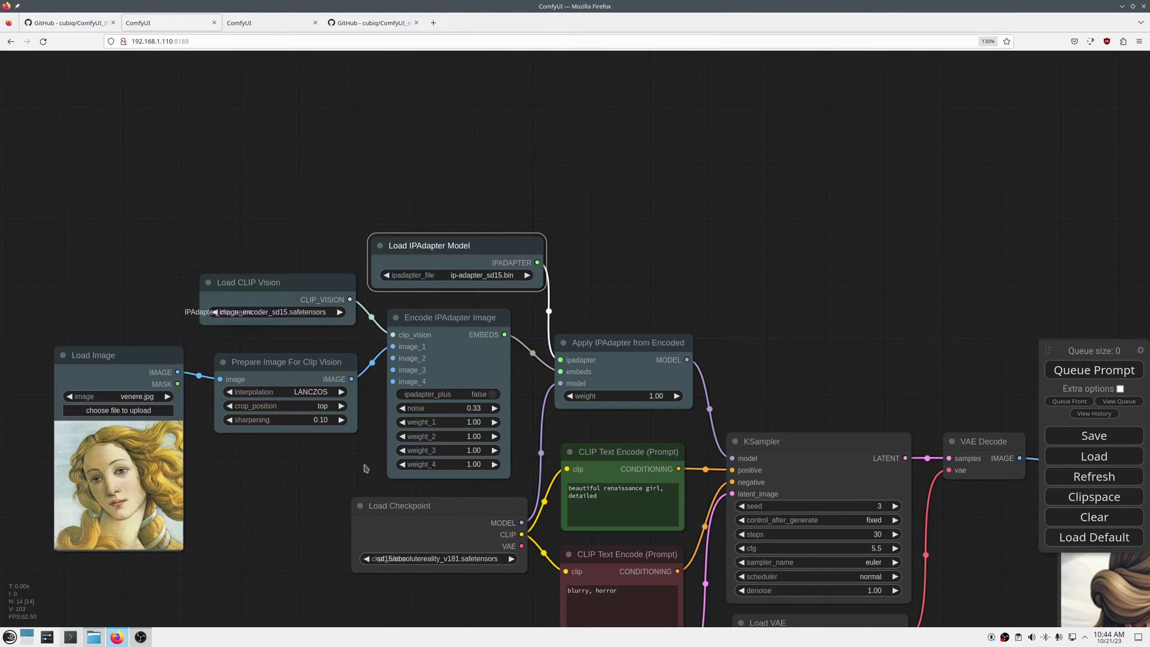
{"action": "scroll", "coordinate": [365, 468], "scroll_direction": "down", "scroll_amount": 3}
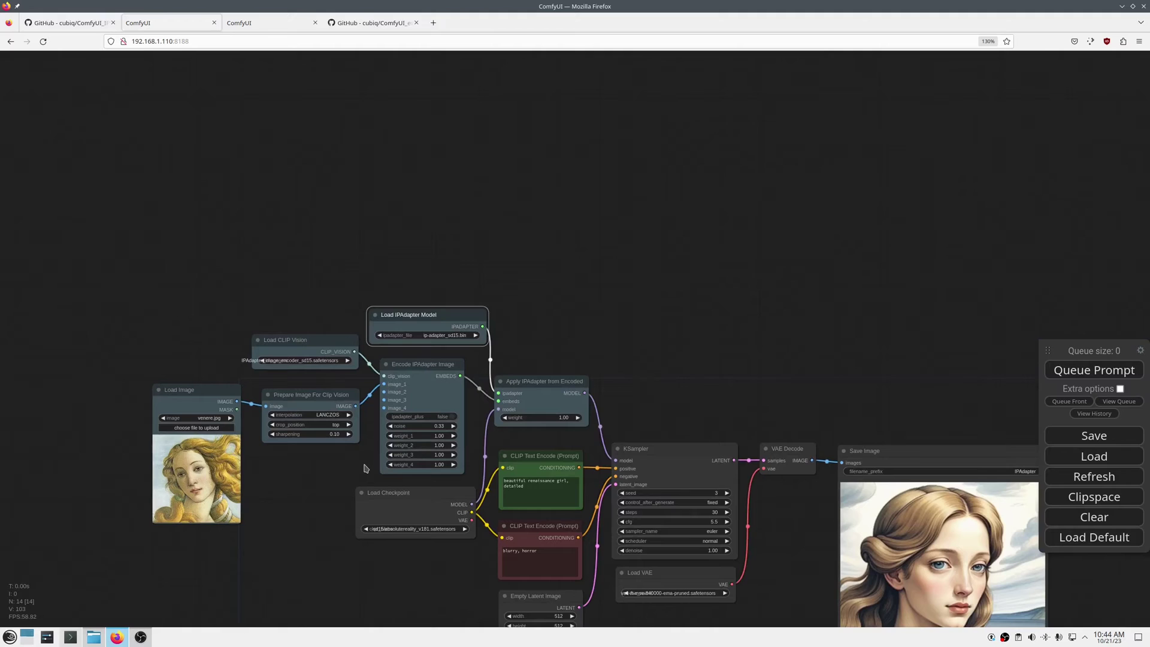
{"action": "left_click_drag", "start_coordinate": [594, 324], "coordinate": [629, 267]}
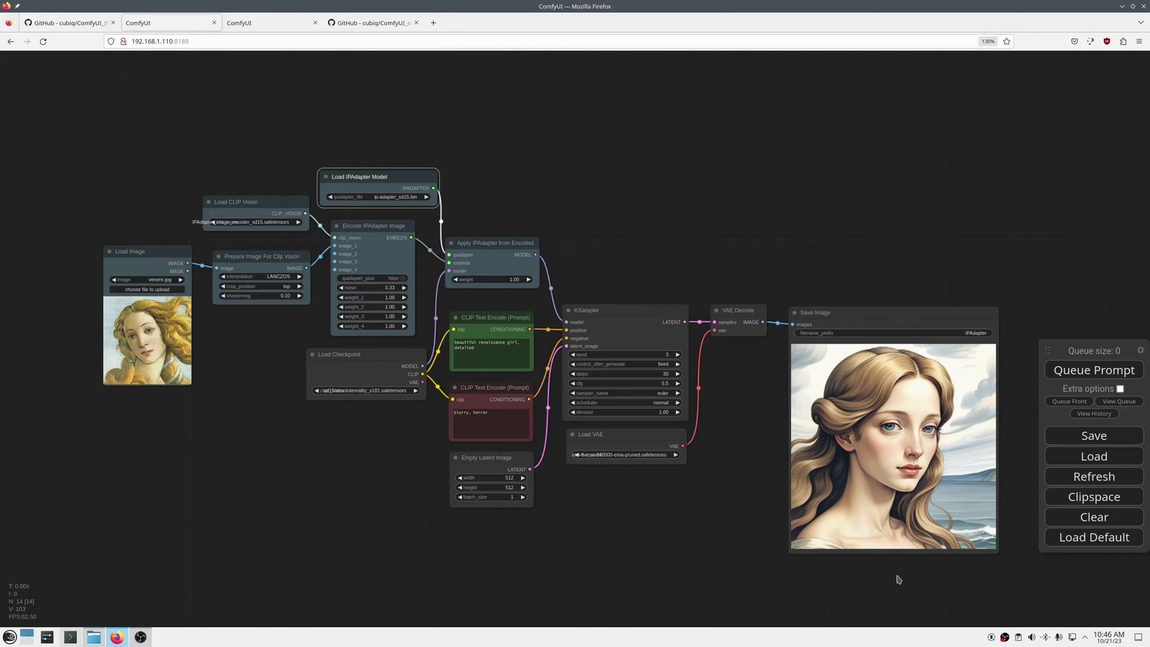
{"action": "left_click_drag", "start_coordinate": [898, 580], "coordinate": [892, 554]}
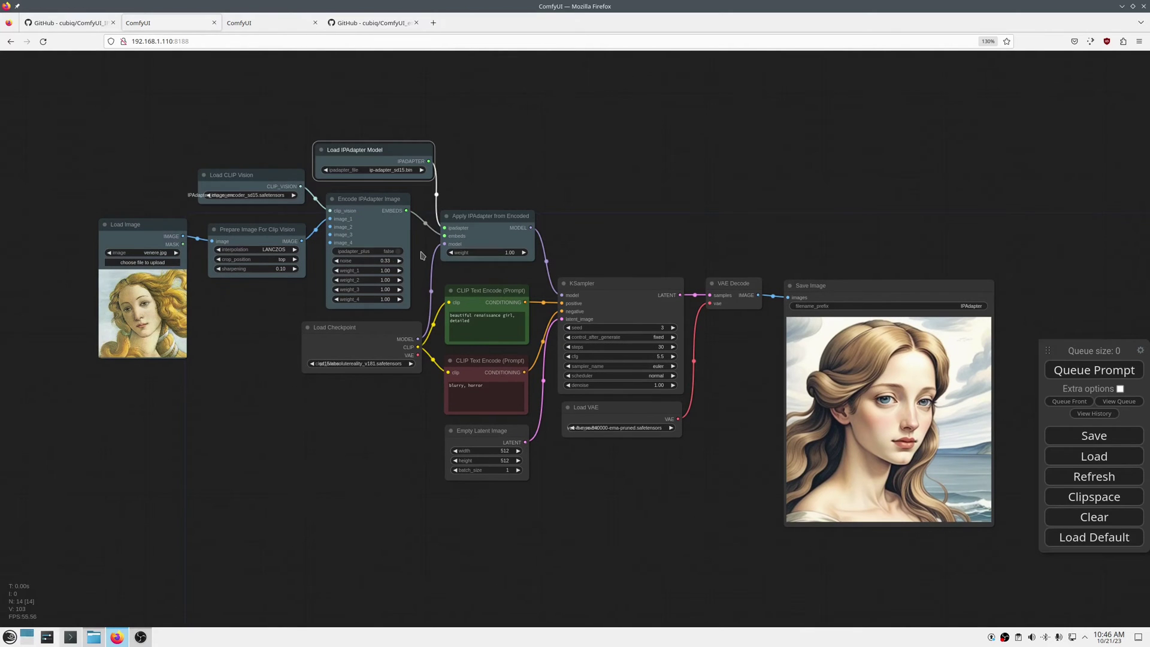
Step: Switch the IPAdapter model to ip-adapter-plus_sd15.bin, enable ipadapter_plus on the encoder, and generate the image
{"action": "scroll", "coordinate": [363, 123], "scroll_direction": "up", "scroll_amount": 8}
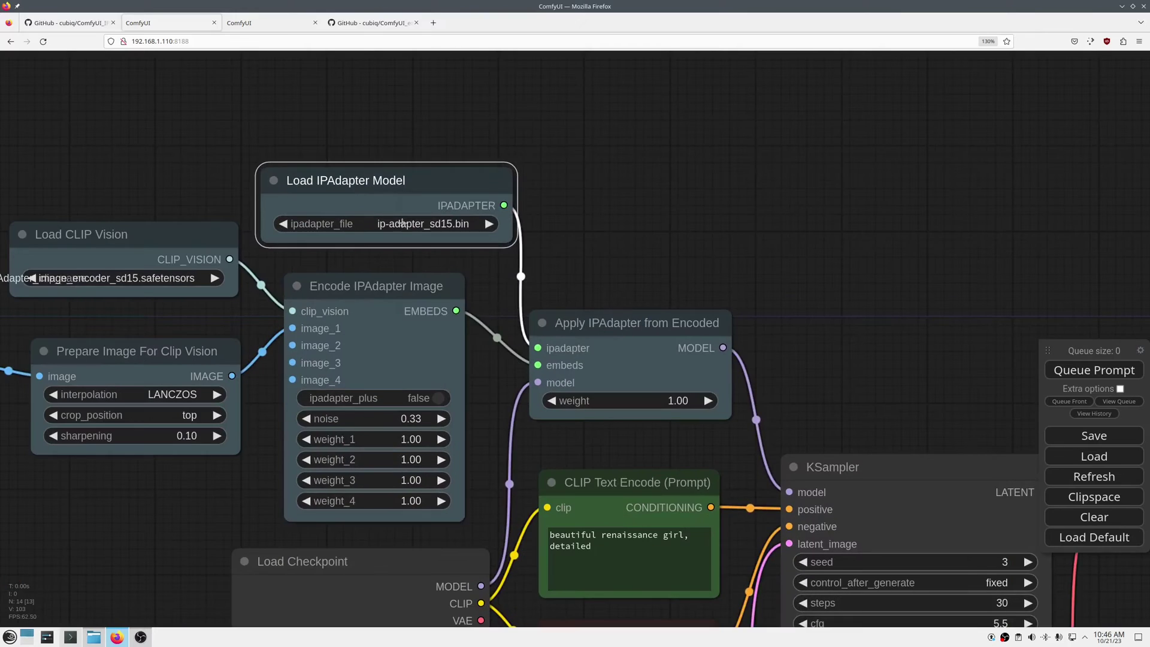
{"action": "left_click", "coordinate": [419, 224]}
{"action": "left_click", "coordinate": [464, 244]}
{"action": "scroll", "coordinate": [481, 266], "scroll_direction": "down", "scroll_amount": 2}
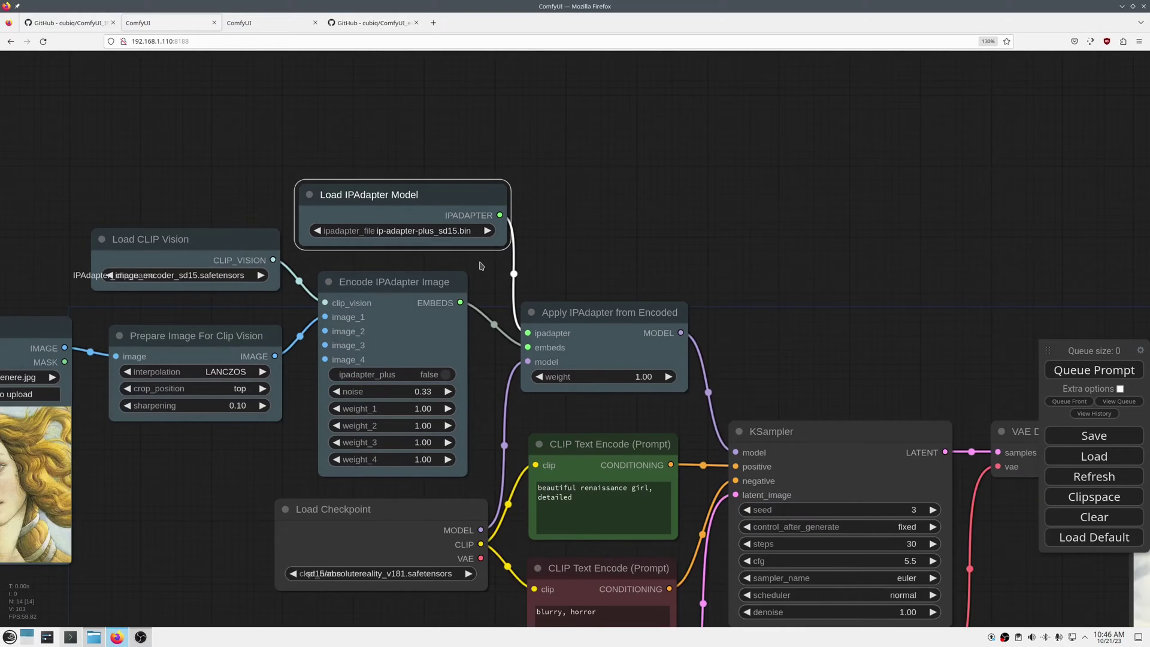
{"action": "scroll", "coordinate": [481, 266], "scroll_direction": "down", "scroll_amount": 5}
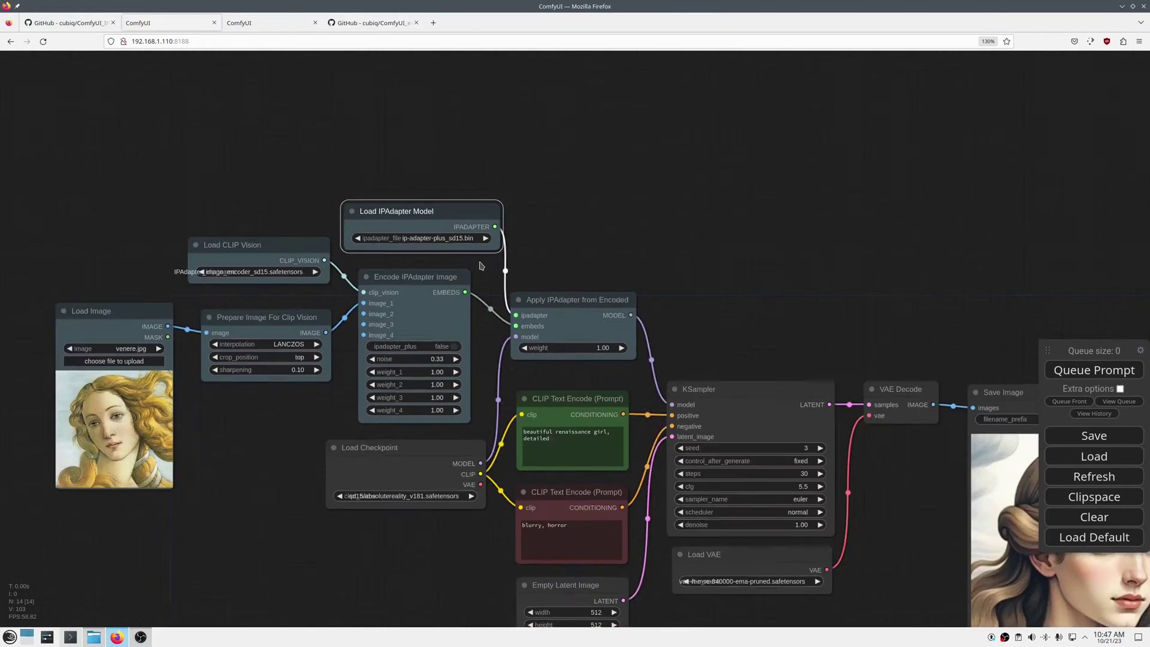
{"action": "left_click_drag", "start_coordinate": [848, 545], "coordinate": [753, 429]}
{"action": "left_click", "coordinate": [1094, 370]}
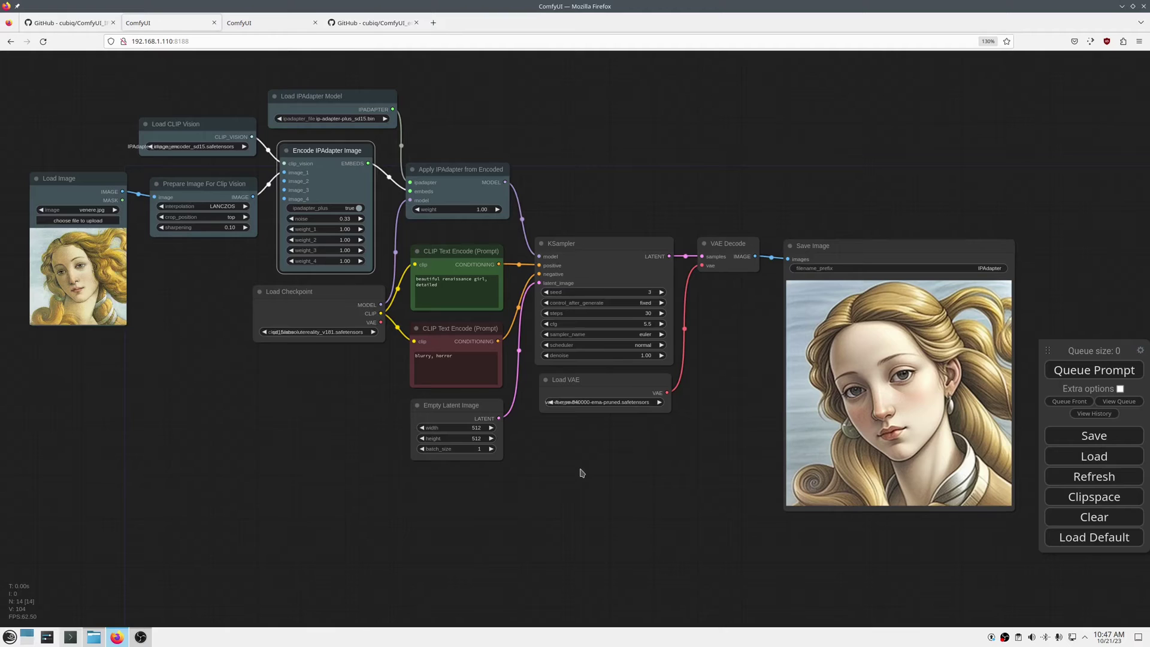
{"action": "scroll", "coordinate": [581, 473], "scroll_direction": "down", "scroll_amount": 1}
{"action": "left_click_drag", "start_coordinate": [568, 451], "coordinate": [574, 470]}
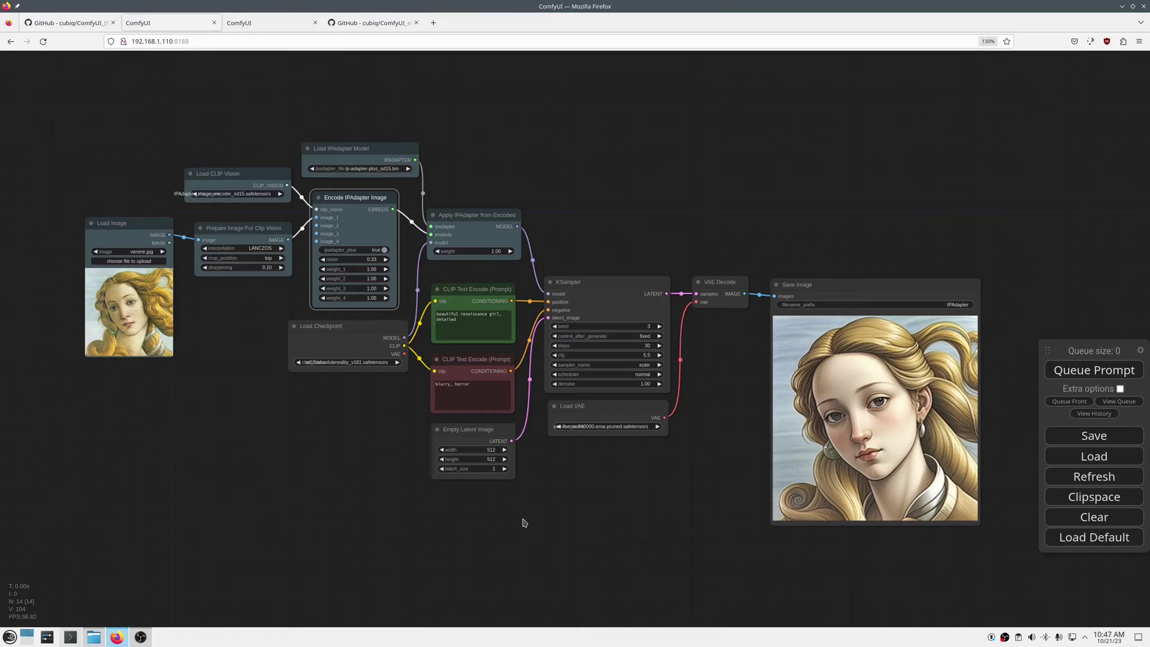
{"action": "left_click_drag", "start_coordinate": [842, 285], "coordinate": [845, 282]}
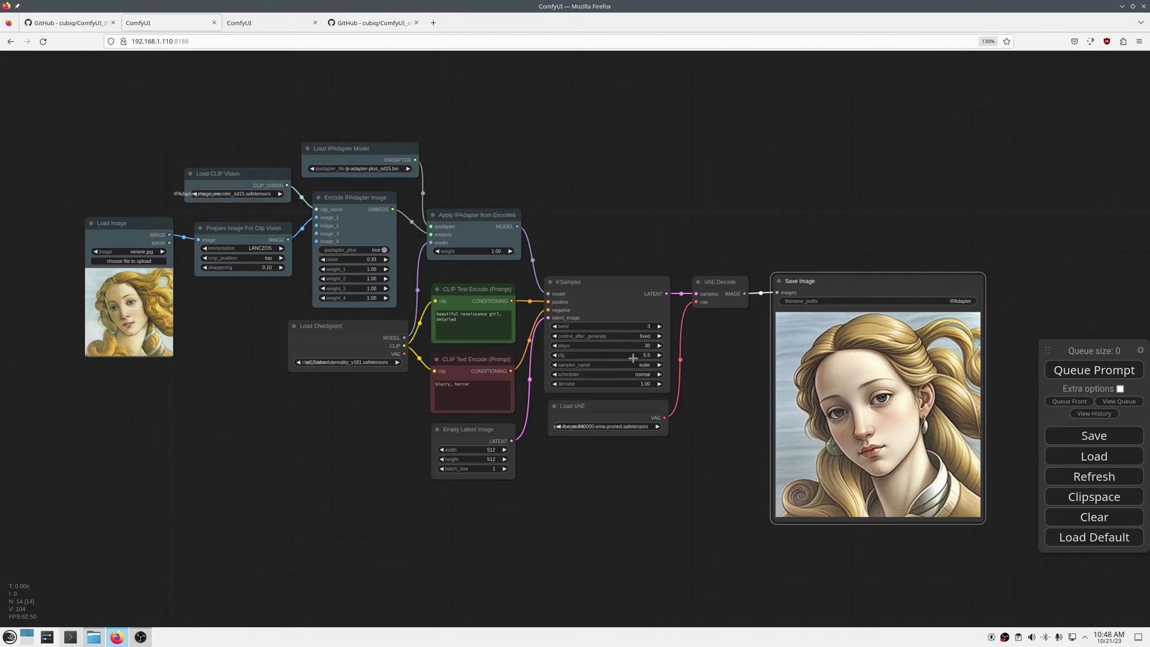
Step: Try the sd15/dreamshaper_8.safetensors checkpoint, switch to realisticVisionV51_v51VAE.safetensors, and inspect the generated image
{"action": "scroll", "coordinate": [352, 372], "scroll_direction": "up", "scroll_amount": 6}
{"action": "left_click", "coordinate": [354, 355]}
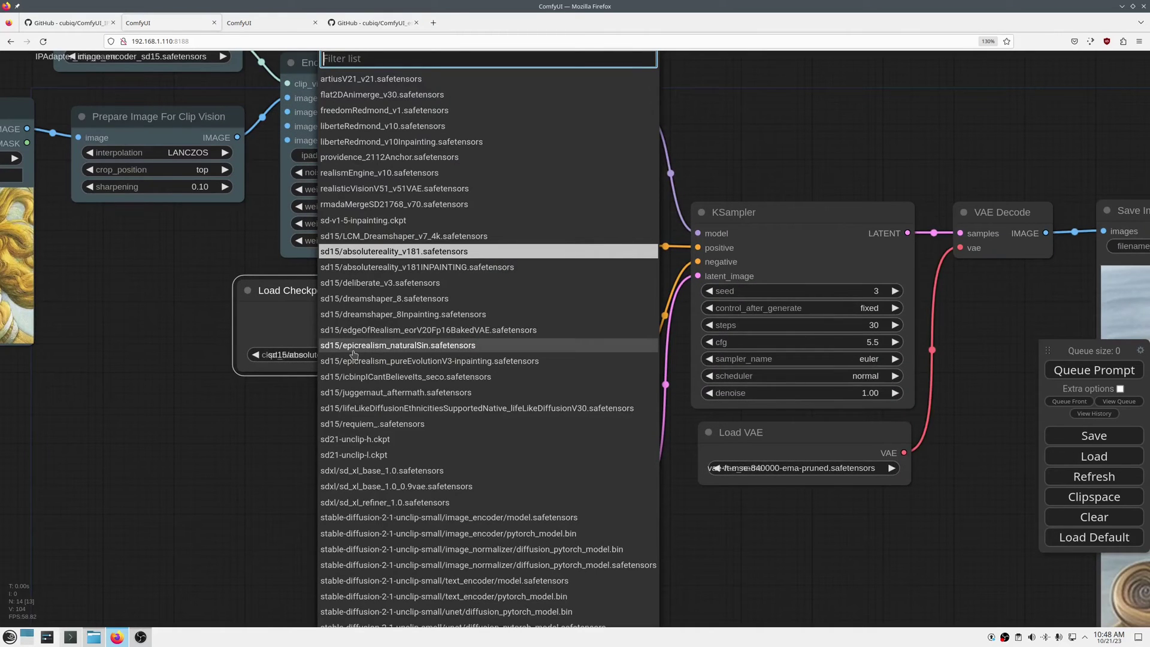
{"action": "left_click", "coordinate": [372, 298]}
{"action": "scroll", "coordinate": [398, 435], "scroll_direction": "down", "scroll_amount": 6}
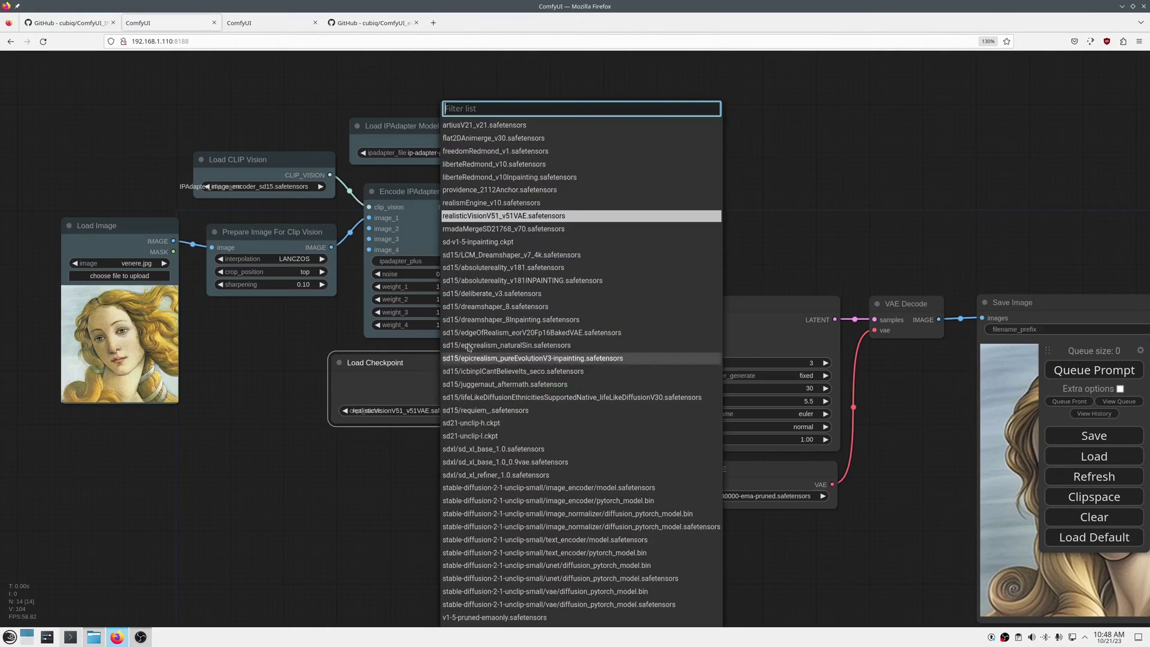
{"action": "scroll", "coordinate": [753, 404], "scroll_direction": "down", "scroll_amount": 6}
{"action": "scroll", "coordinate": [753, 404], "scroll_direction": "up", "scroll_amount": 2}
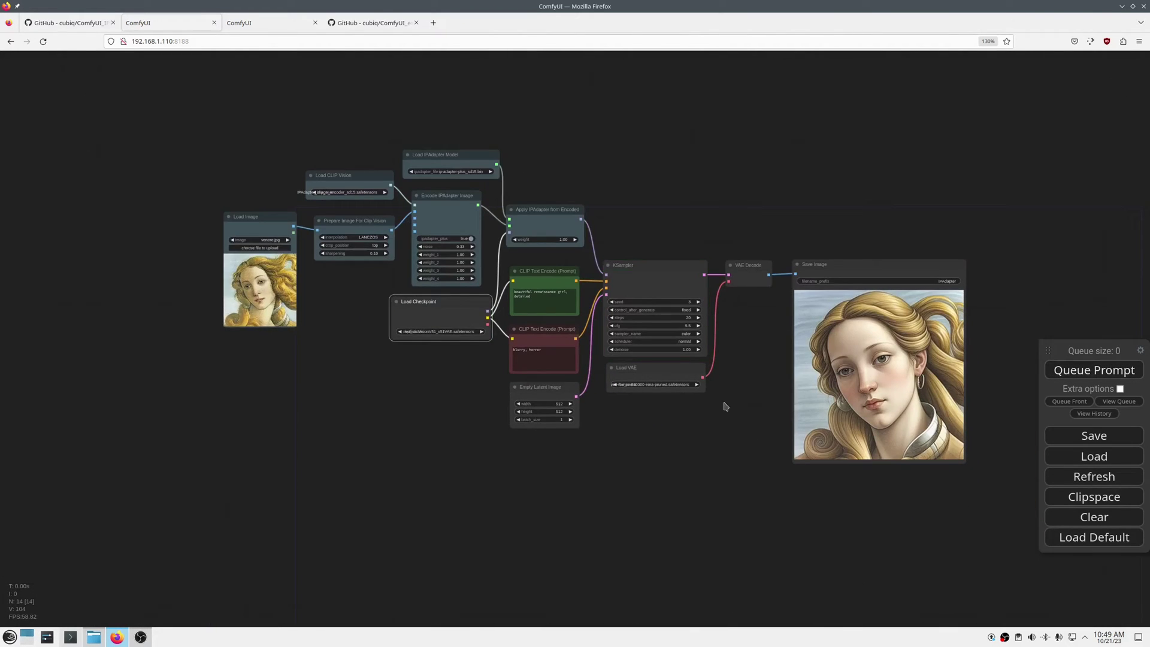
{"action": "left_click_drag", "start_coordinate": [725, 407], "coordinate": [644, 439]}
{"action": "scroll", "coordinate": [645, 439], "scroll_direction": "up", "scroll_amount": 3}
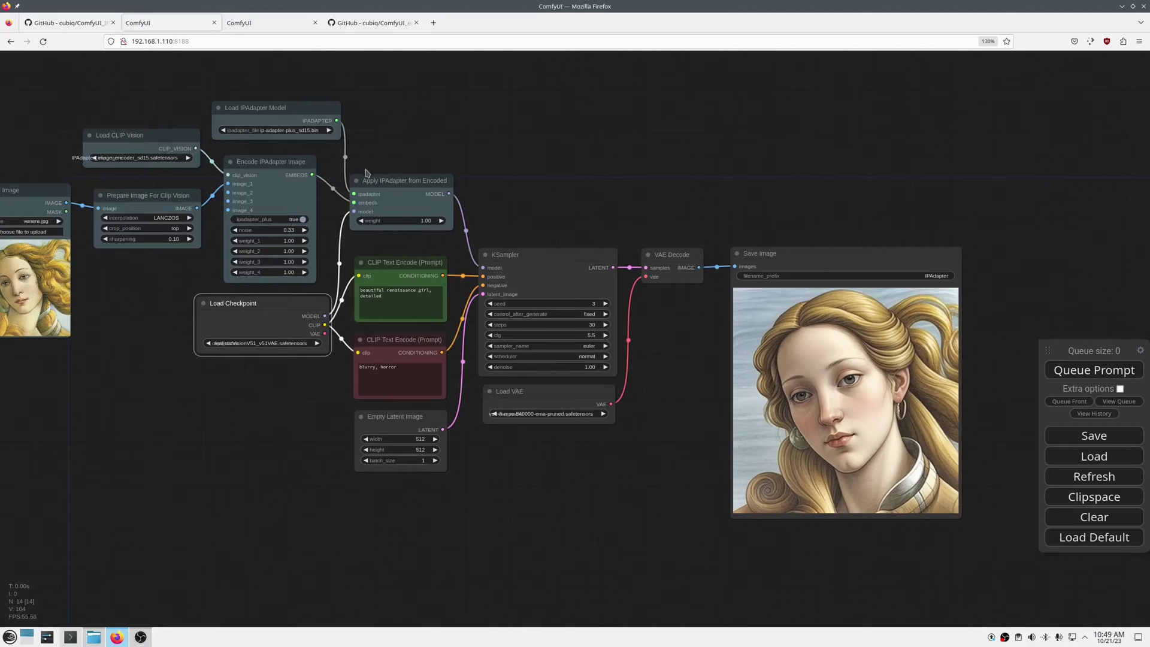
Step: Switch the IPAdapter model to ip-adapter_sd15_light.bin, disable ipadapter_plus on the encoder, and generate the image
{"action": "left_click_drag", "start_coordinate": [367, 173], "coordinate": [499, 271]}
{"action": "scroll", "coordinate": [393, 199], "scroll_direction": "up", "scroll_amount": 6}
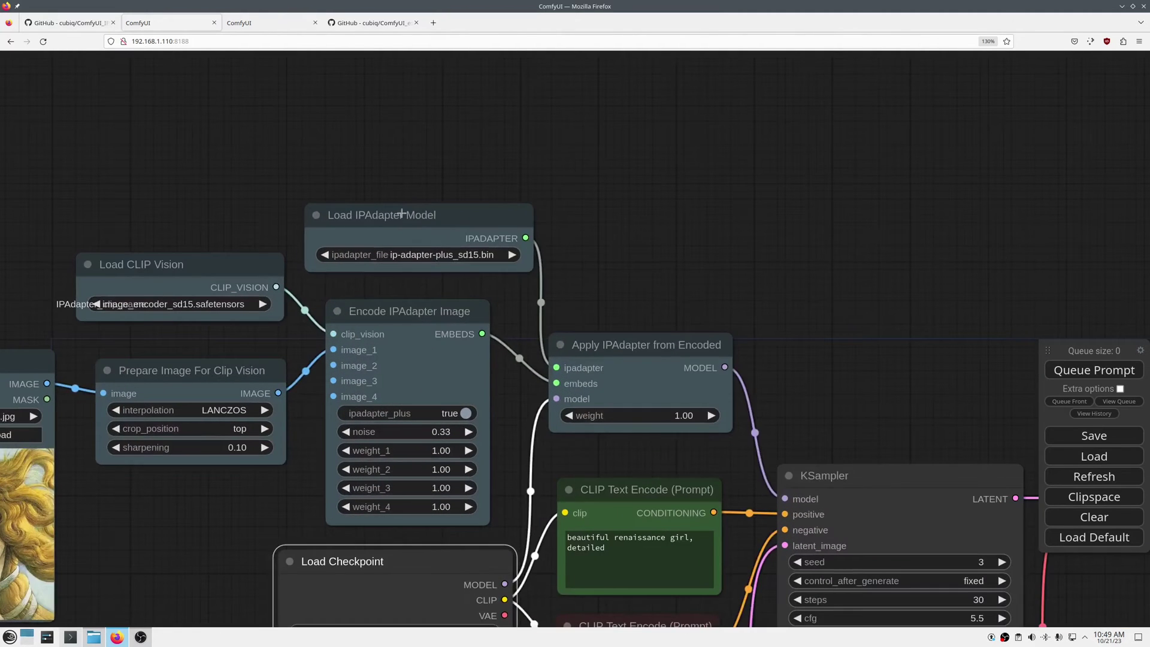
{"action": "left_click", "coordinate": [431, 254]}
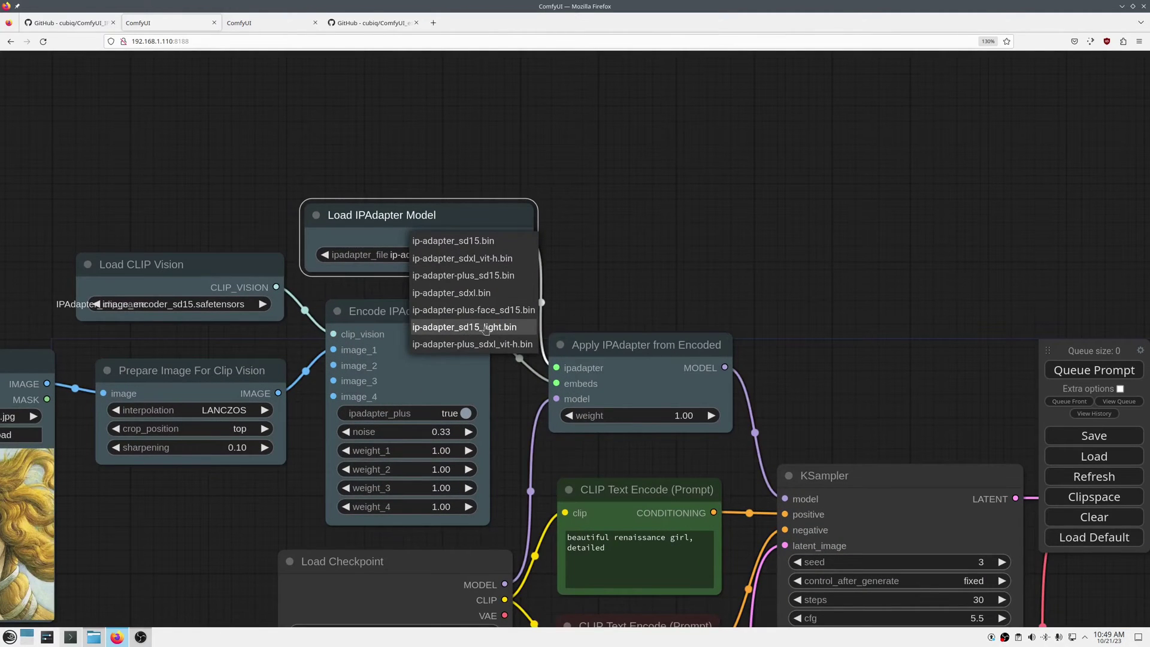
{"action": "left_click", "coordinate": [463, 329]}
{"action": "scroll", "coordinate": [731, 229], "scroll_direction": "down", "scroll_amount": 5}
{"action": "scroll", "coordinate": [731, 229], "scroll_direction": "up", "scroll_amount": 2}
{"action": "key", "text": "ctrl+Return"}
{"action": "left_click_drag", "start_coordinate": [731, 228], "coordinate": [712, 210]}
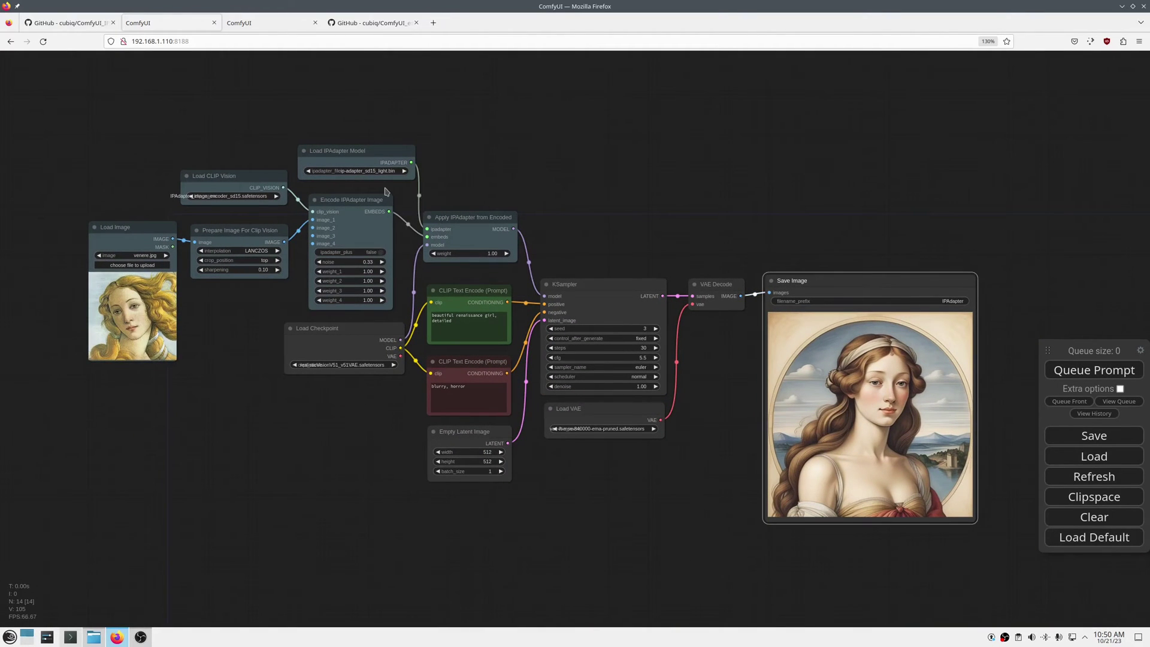
Step: Generate the image with the ip-adapter_sd15.bin model and the Apply IPAdapter weight set to 0.2
{"action": "scroll", "coordinate": [385, 191], "scroll_direction": "up", "scroll_amount": 7}
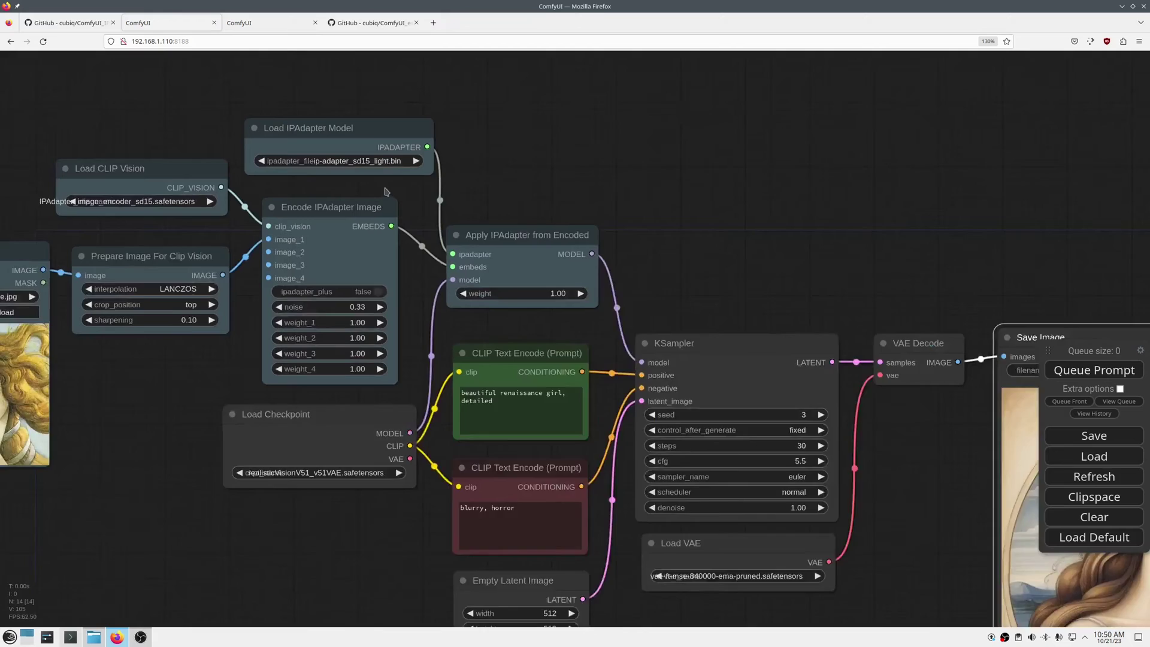
{"action": "left_click", "coordinate": [355, 155]}
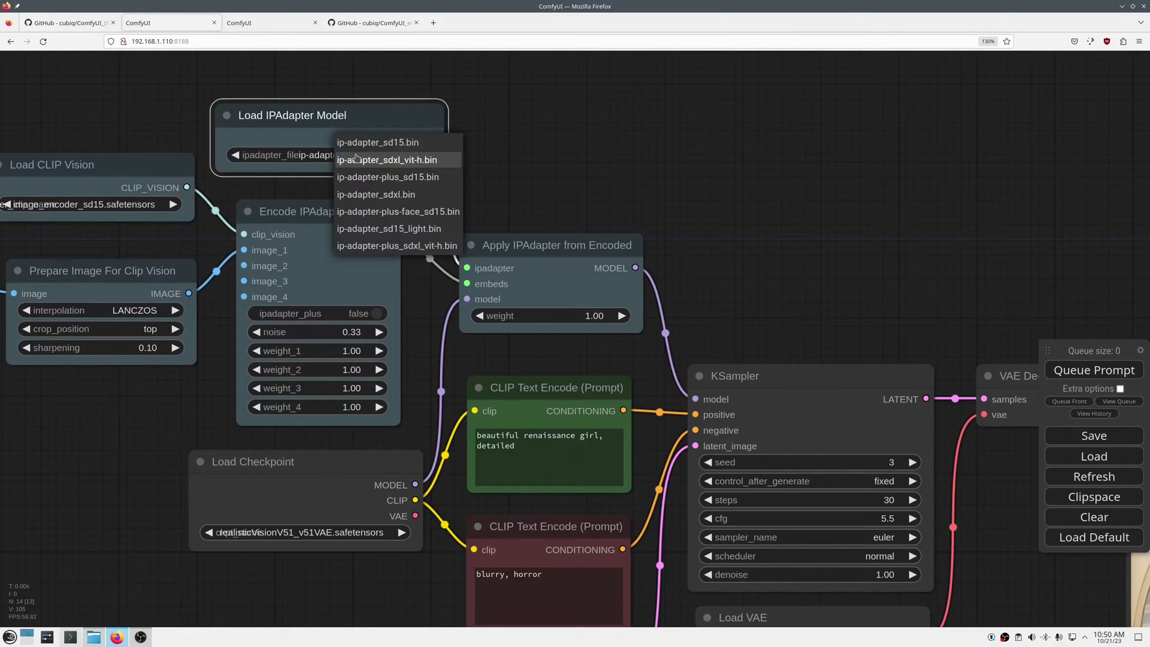
{"action": "left_click", "coordinate": [359, 142]}
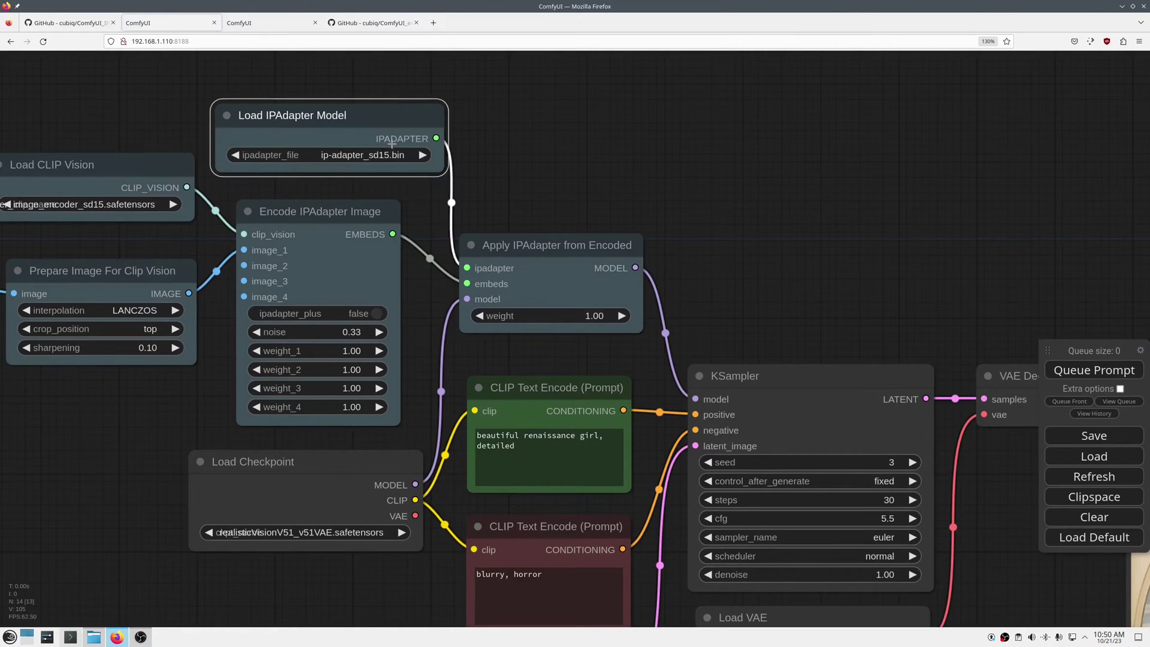
{"action": "left_click", "coordinate": [582, 317]}
{"action": "type", "text": "0.2"}
{"action": "key", "text": "Return"}
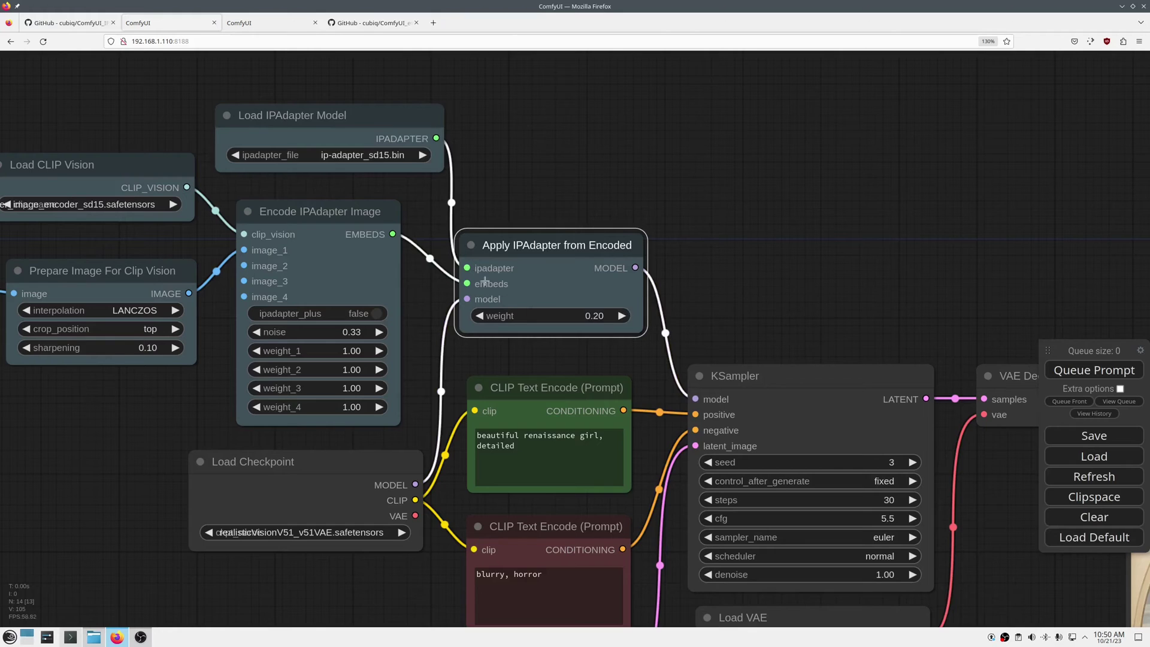
{"action": "scroll", "coordinate": [485, 281], "scroll_direction": "down", "scroll_amount": 7}
{"action": "left_click", "coordinate": [1094, 370]}
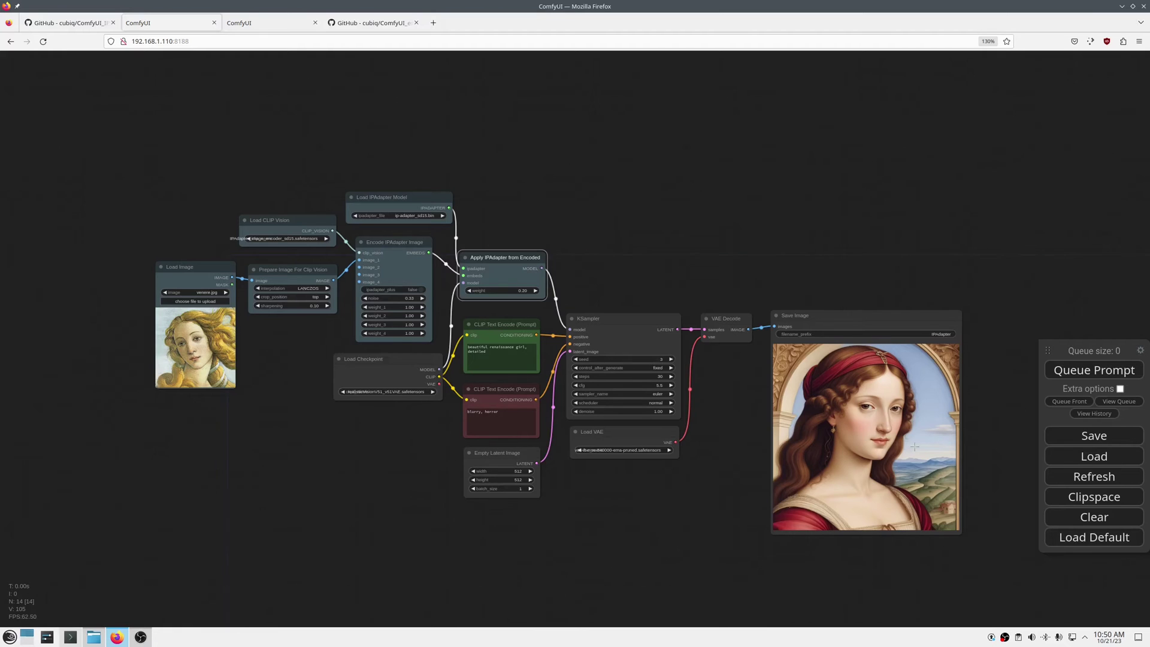
{"action": "scroll", "coordinate": [915, 447], "scroll_direction": "up", "scroll_amount": 2}
{"action": "scroll", "coordinate": [917, 447], "scroll_direction": "down", "scroll_amount": 3}
{"action": "scroll", "coordinate": [920, 446], "scroll_direction": "up", "scroll_amount": 1}
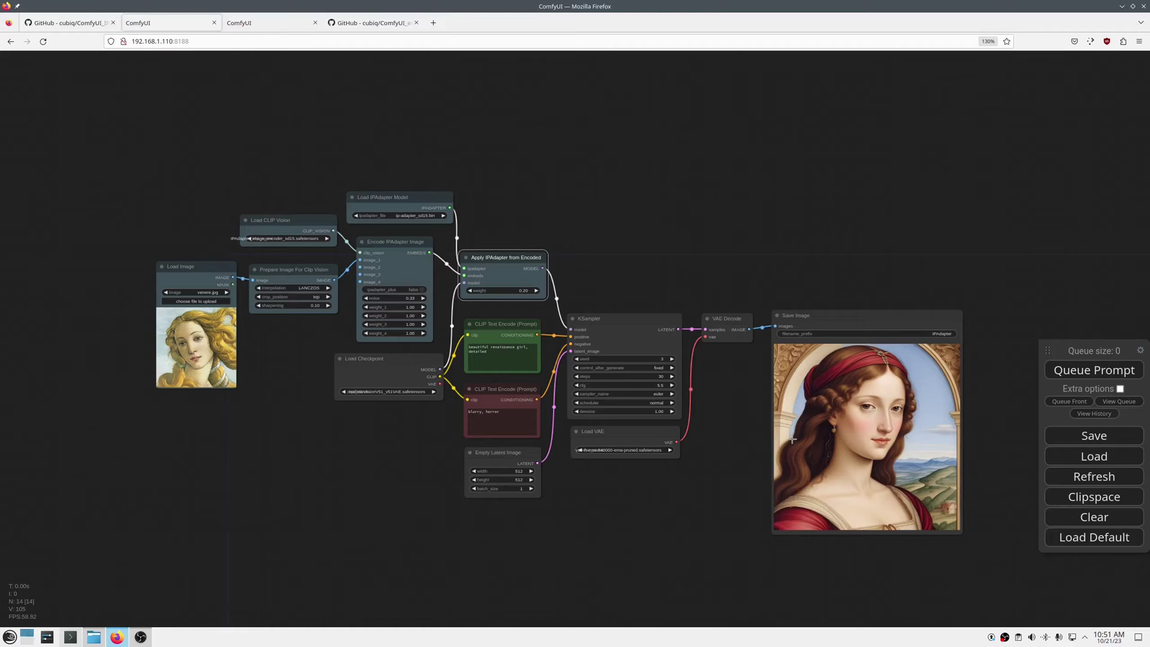
Step: Generate the image with the ip-adapter_sd15_light.bin model and the Apply IPAdapter weight set to 1.00
{"action": "scroll", "coordinate": [435, 317], "scroll_direction": "up", "scroll_amount": 3}
{"action": "left_click", "coordinate": [372, 198]}
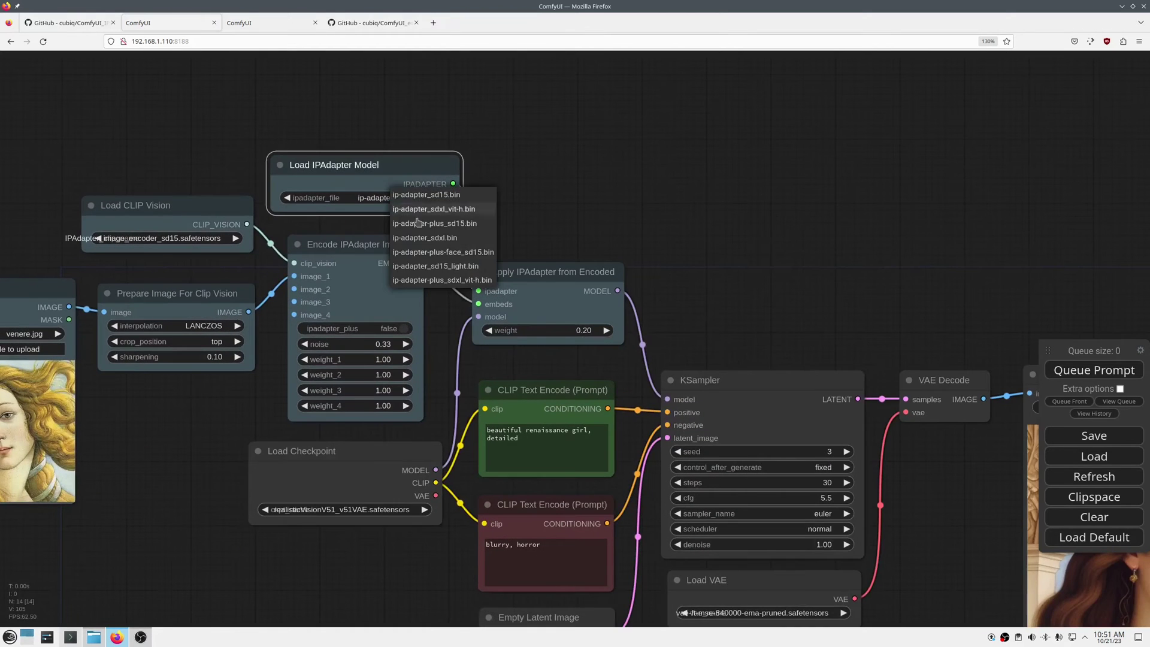
{"action": "left_click", "coordinate": [443, 266]}
{"action": "left_click", "coordinate": [572, 331]}
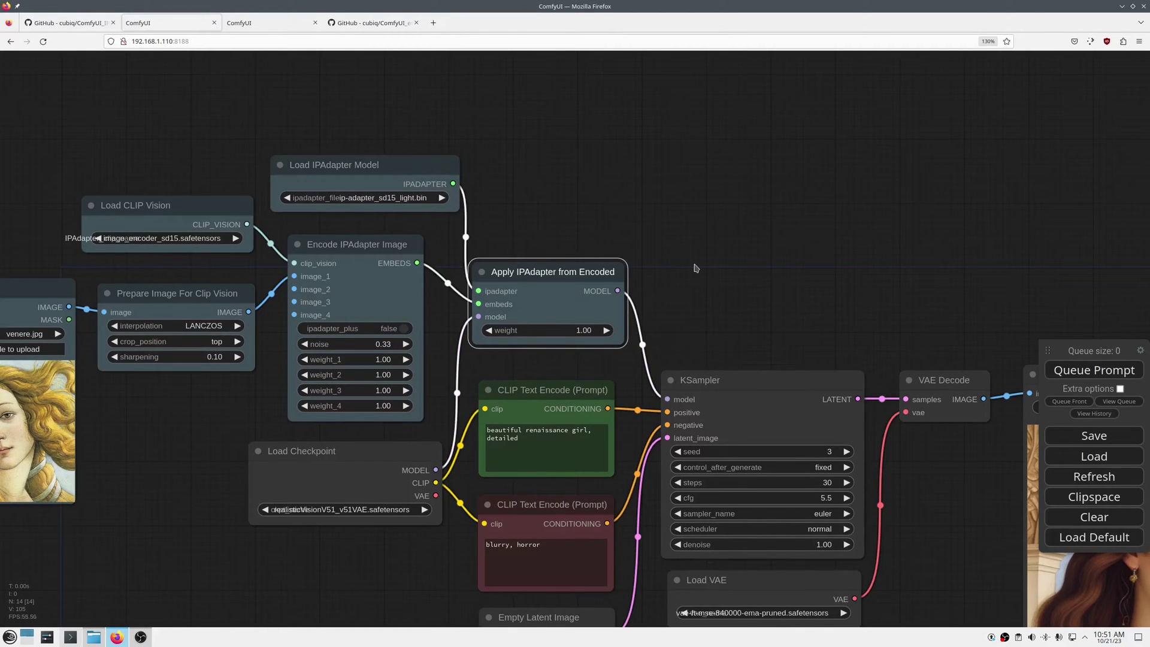
{"action": "scroll", "coordinate": [675, 267], "scroll_direction": "down", "scroll_amount": 5}
{"action": "left_click", "coordinate": [1099, 378]}
{"action": "left_click_drag", "start_coordinate": [860, 282], "coordinate": [779, 260]}
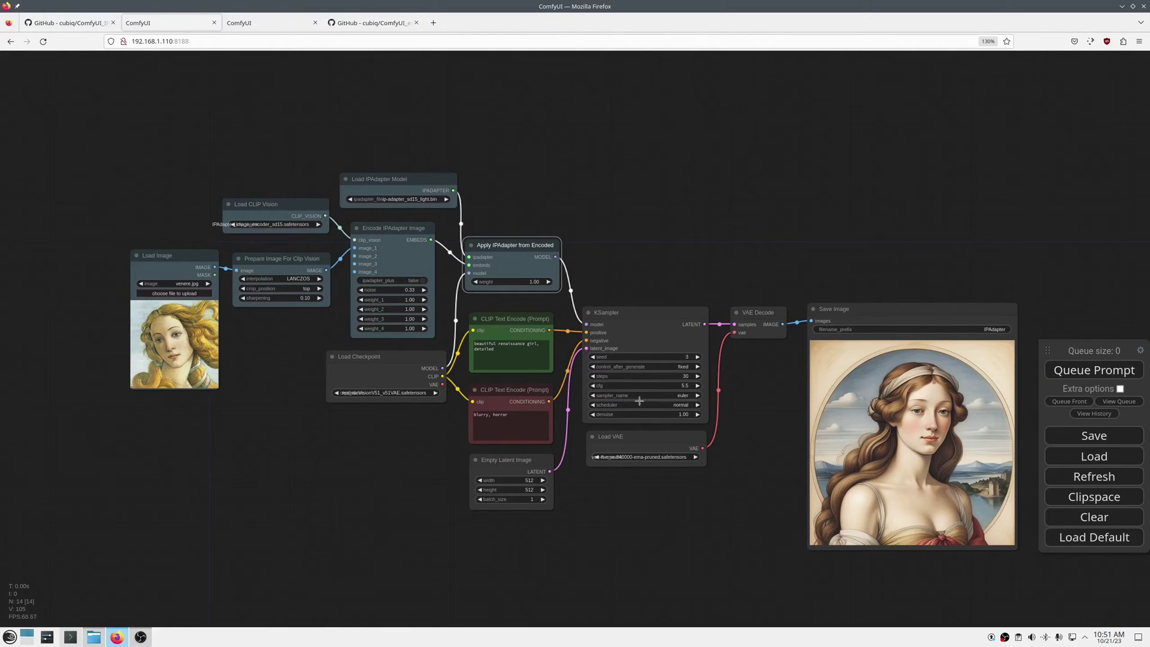
Step: Raise the KSampler's cfg to 7.0
{"action": "scroll", "coordinate": [986, 470], "scroll_direction": "up", "scroll_amount": 6}
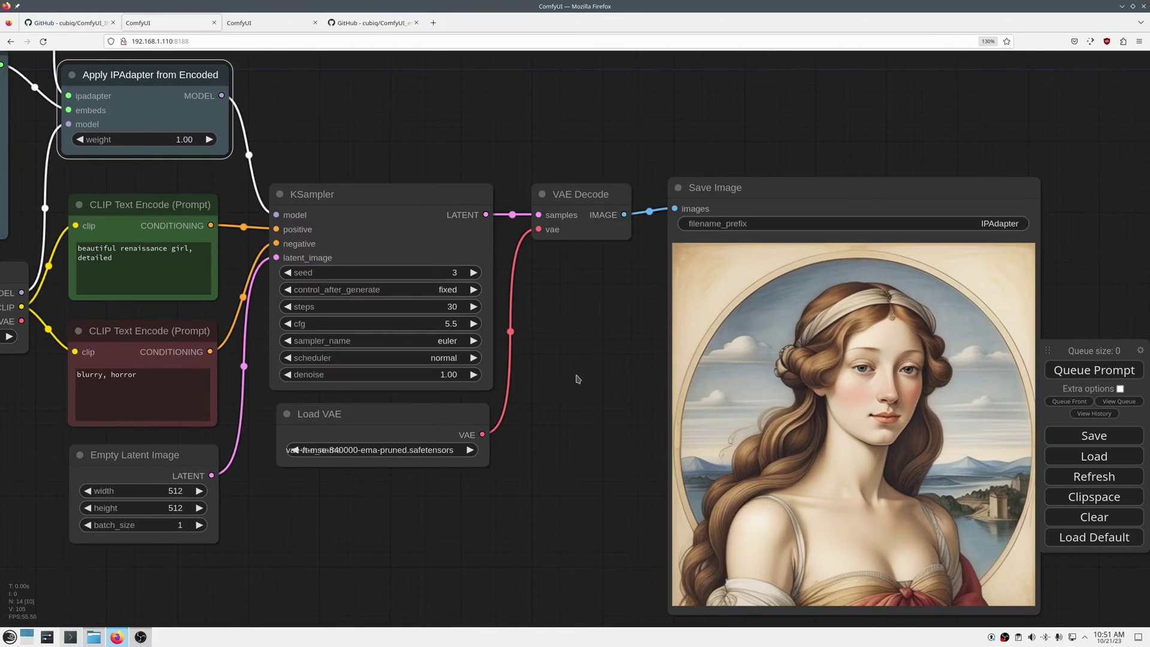
{"action": "left_click_drag", "start_coordinate": [577, 379], "coordinate": [545, 326]}
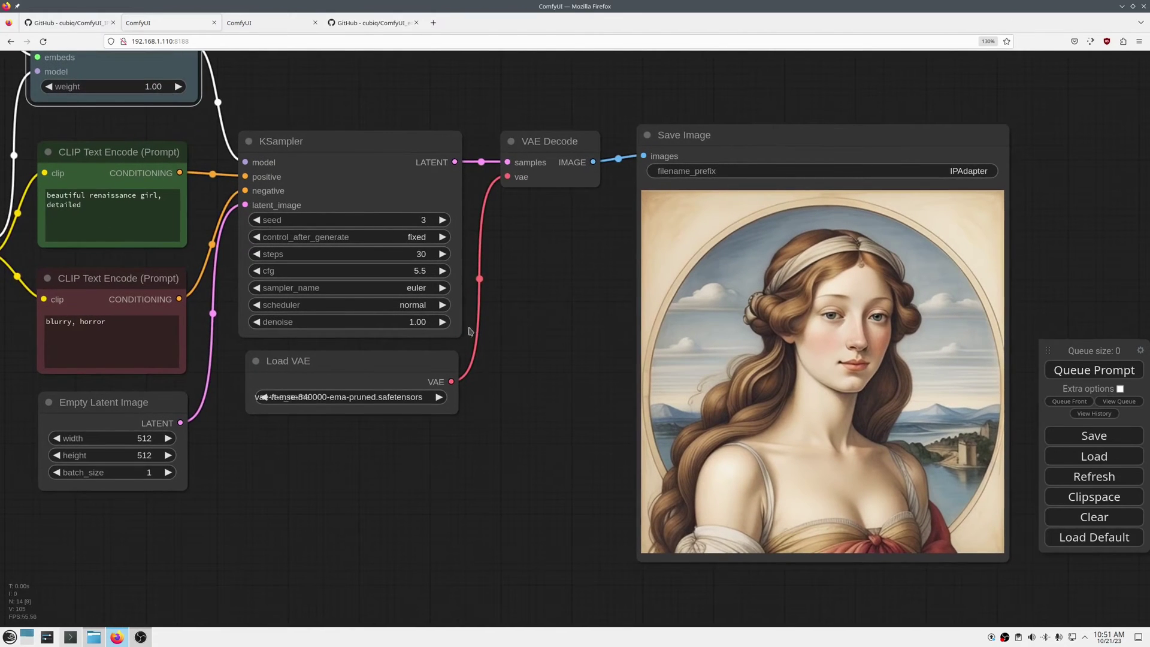
{"action": "left_click", "coordinate": [440, 271]}
{"action": "left_click", "coordinate": [441, 271]}
{"action": "left_click", "coordinate": [441, 270]}
{"action": "scroll", "coordinate": [529, 312], "scroll_direction": "down", "scroll_amount": 4}
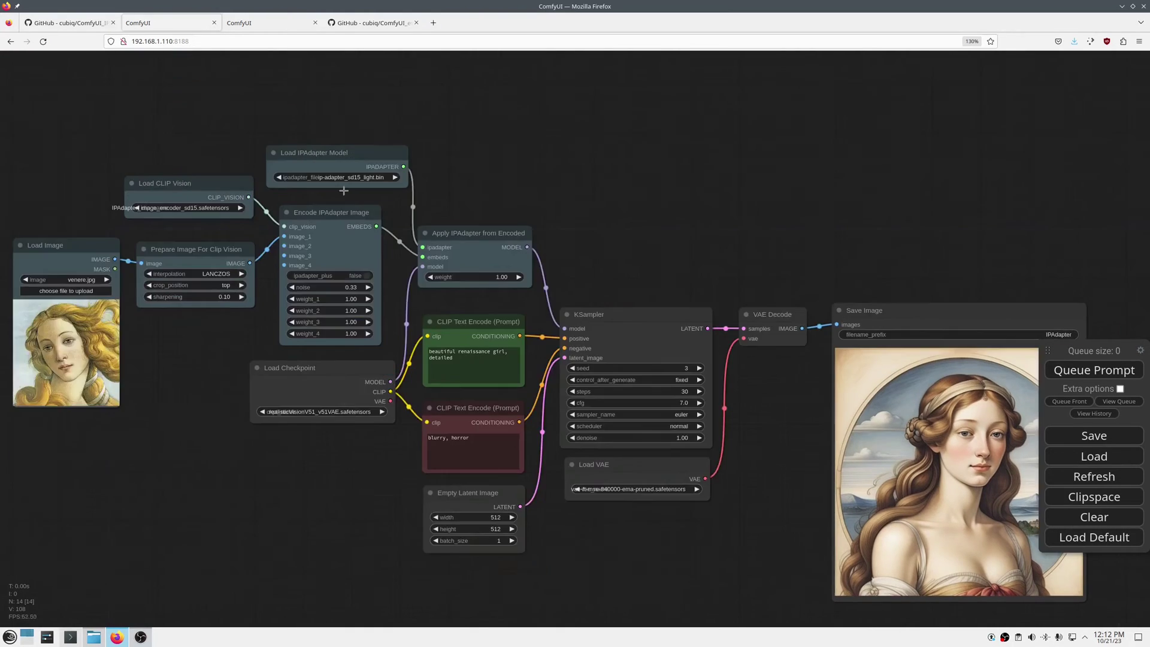
Step: Switch the Load IPAdapter Model node to ip-adapter-plus-face_sd15.bin
{"action": "left_click", "coordinate": [327, 228]}
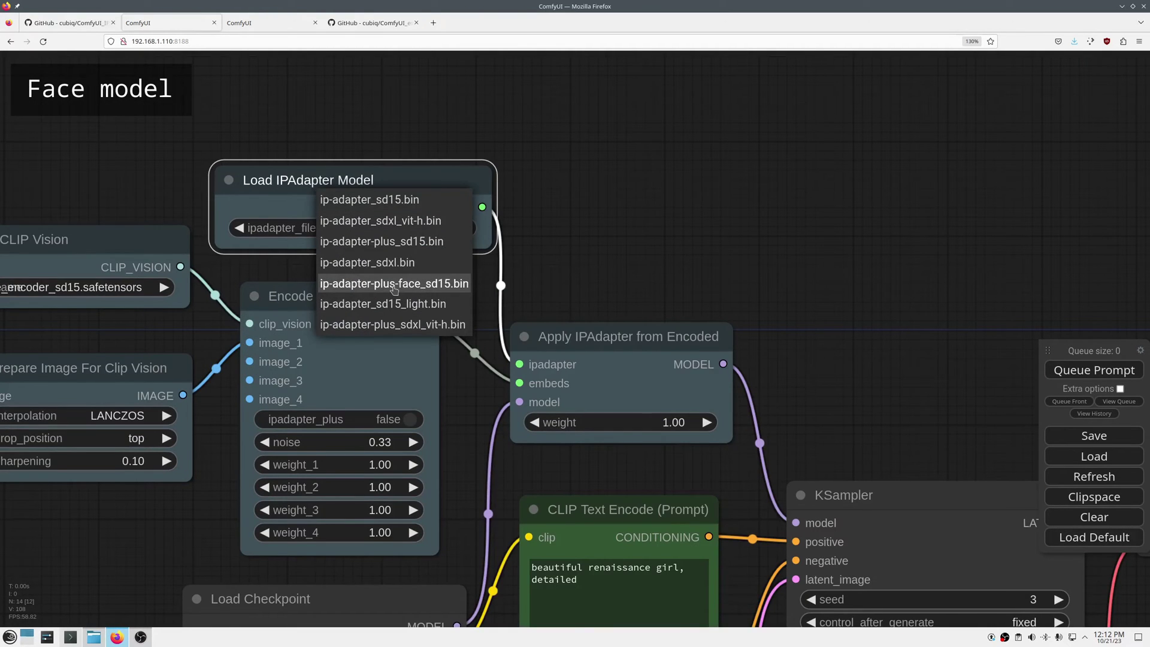
{"action": "left_click", "coordinate": [394, 285]}
{"action": "scroll", "coordinate": [461, 298], "scroll_direction": "down", "scroll_amount": 6}
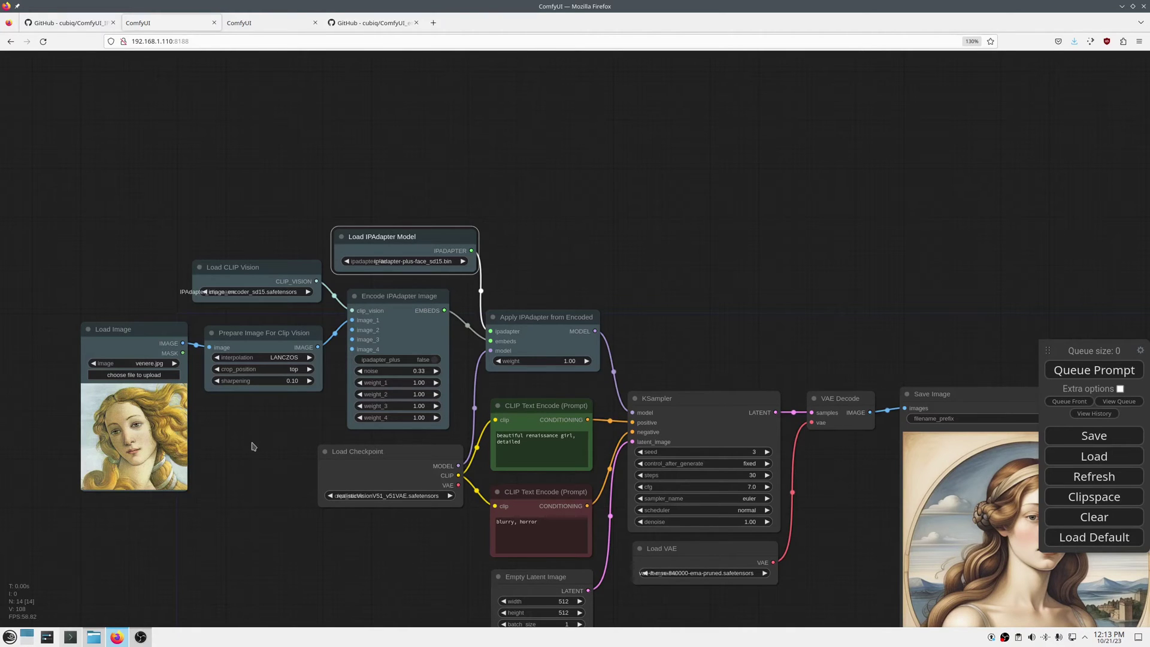
Step: Load face1.jpg as the reference image, then move and resize the Load Image node to fit beside the preparation node
{"action": "scroll", "coordinate": [294, 398], "scroll_direction": "up", "scroll_amount": 2}
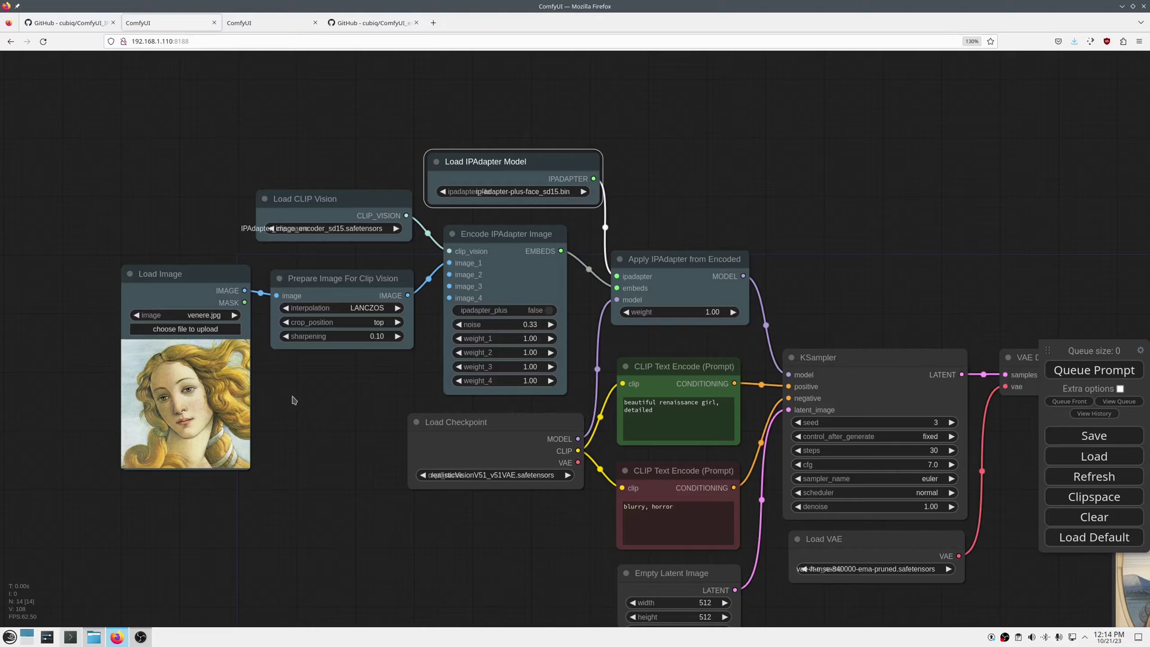
{"action": "scroll", "coordinate": [84, 426], "scroll_direction": "up", "scroll_amount": 3}
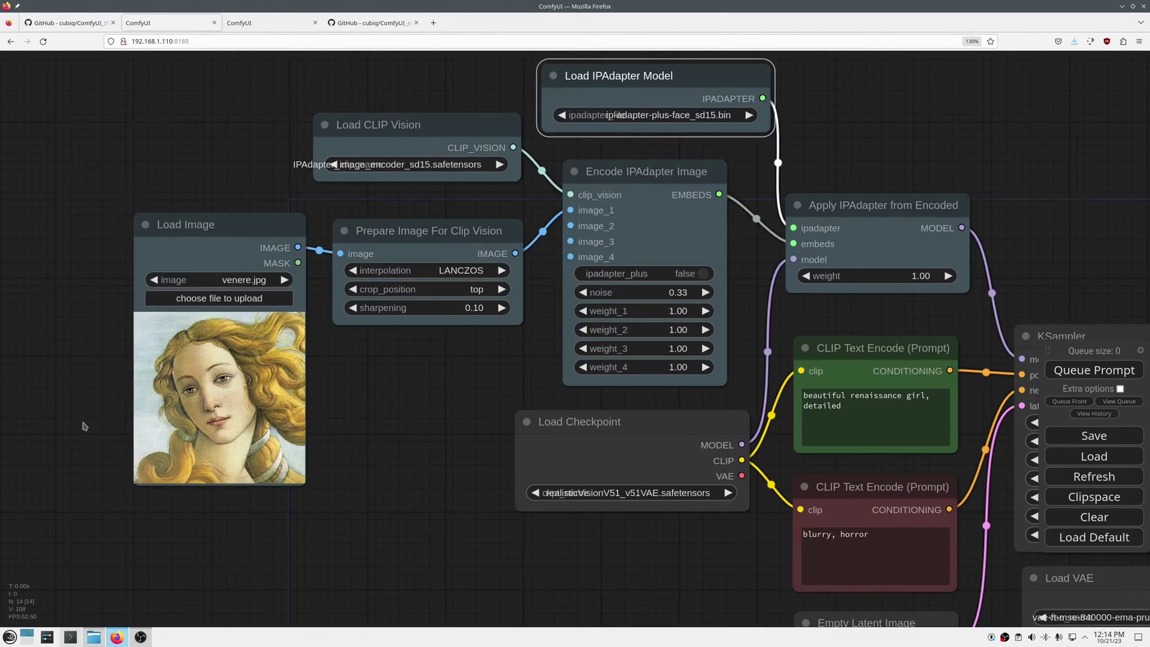
{"action": "left_click", "coordinate": [149, 378]}
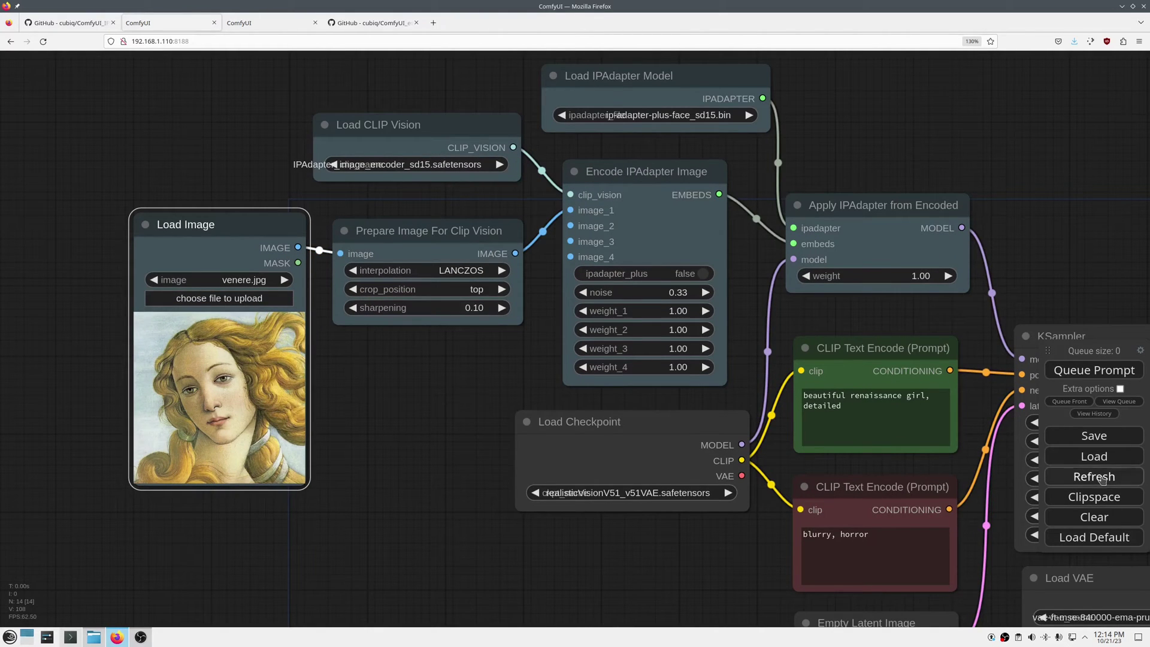
{"action": "left_click", "coordinate": [242, 280]}
{"action": "type", "text": "face"}
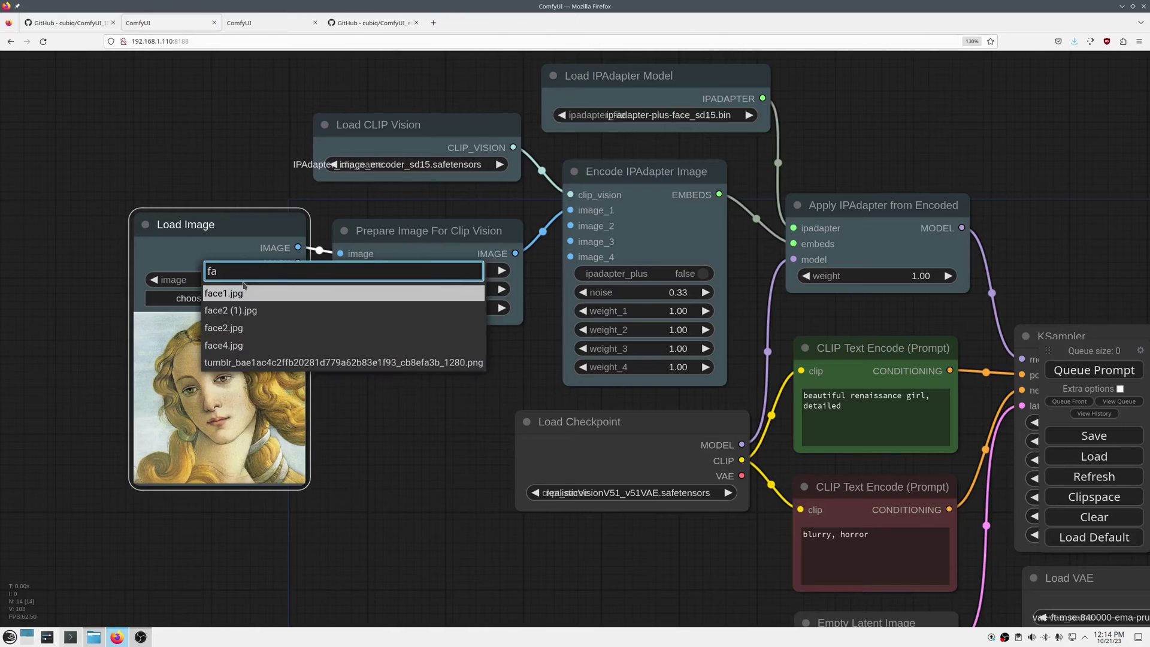
{"action": "left_click", "coordinate": [250, 295]}
{"action": "left_click_drag", "start_coordinate": [233, 230], "coordinate": [158, 219]}
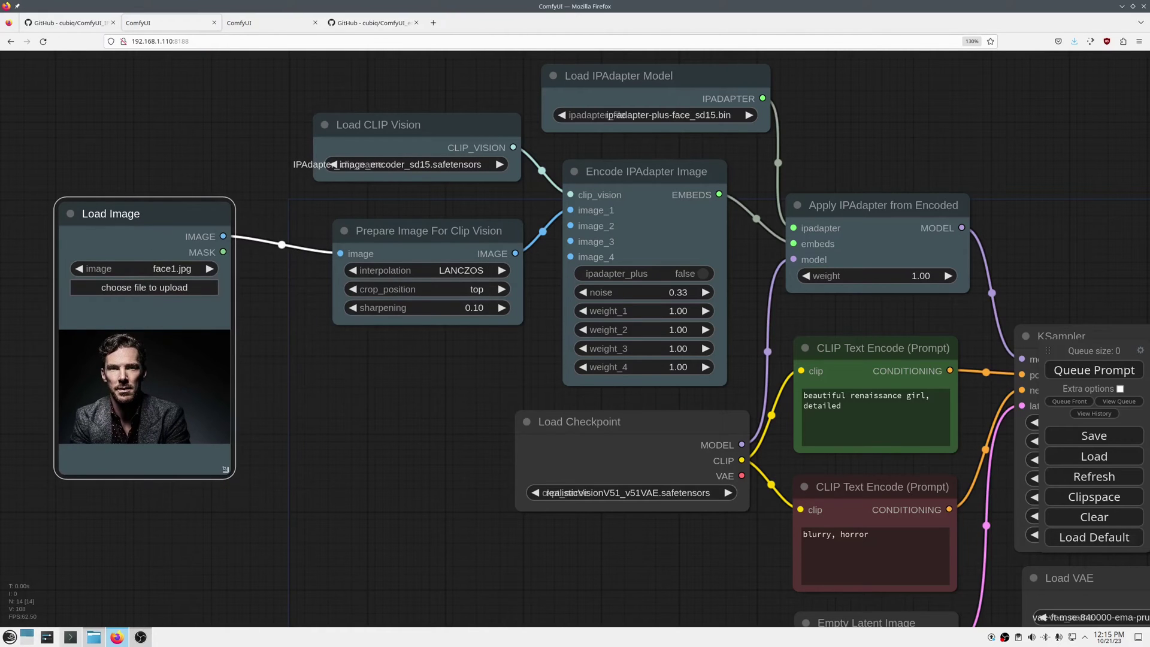
{"action": "left_click_drag", "start_coordinate": [226, 469], "coordinate": [303, 460]}
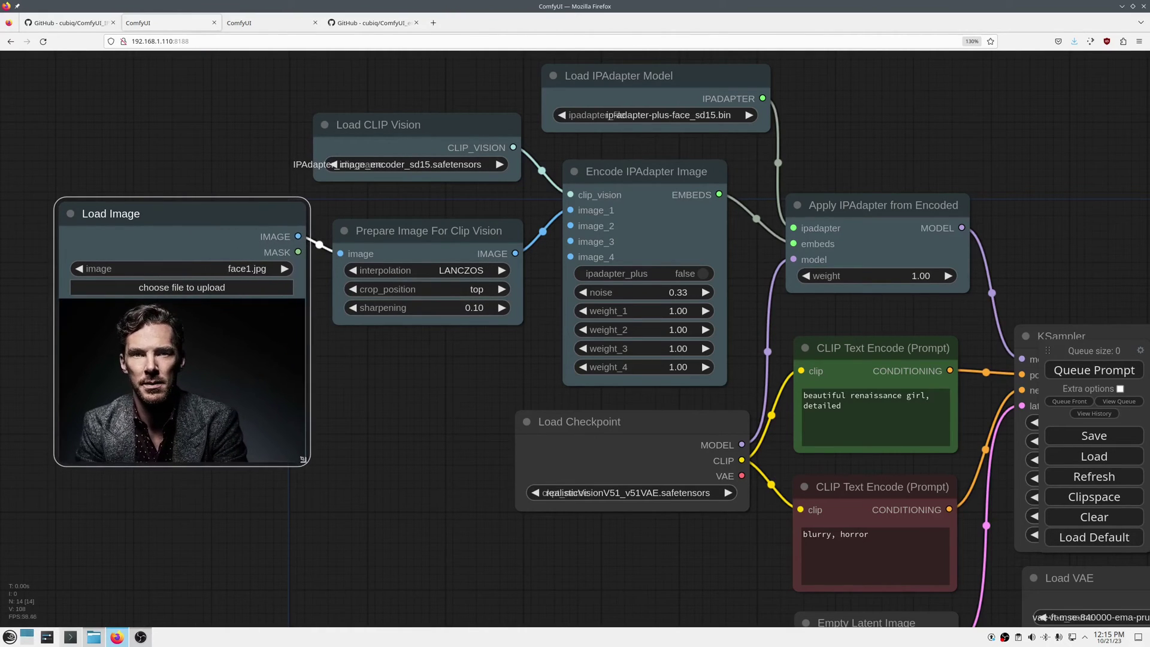
Step: Enable ipadapter_plus on the encoder and set the Prepare Image For Clip Vision crop_position to left
{"action": "left_click", "coordinate": [693, 275]}
{"action": "left_click", "coordinate": [457, 290]}
{"action": "left_click", "coordinate": [482, 321]}
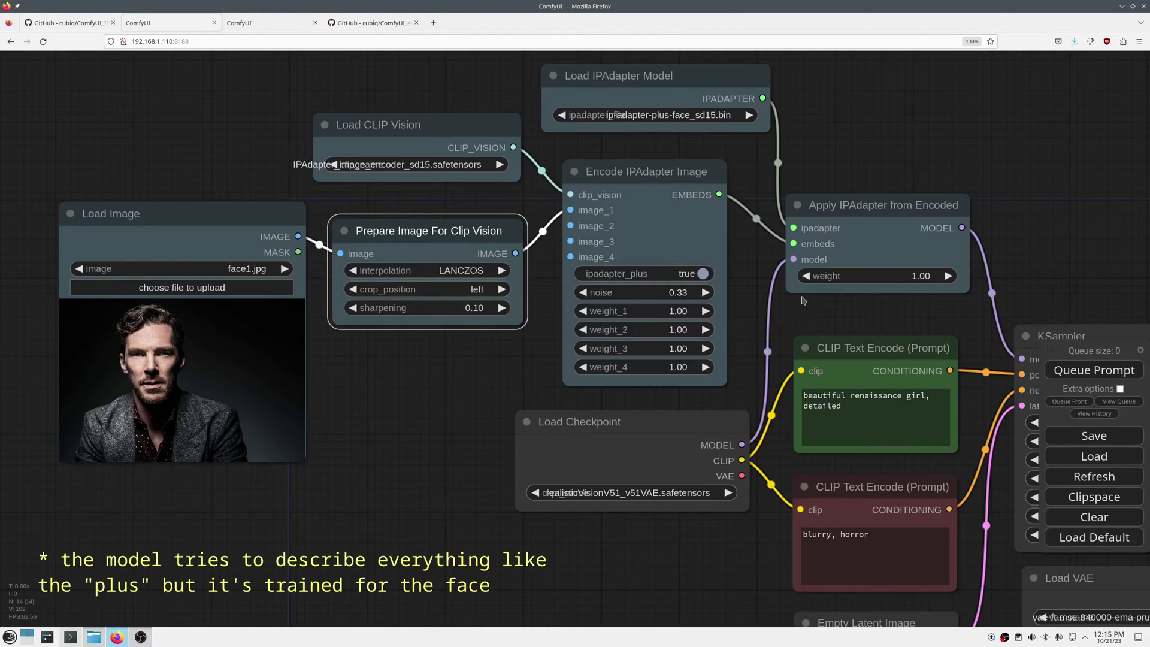
Step: Lower the Apply IPAdapter weight to 0.80
{"action": "left_click", "coordinate": [807, 276]}
{"action": "left_click", "coordinate": [807, 276]}
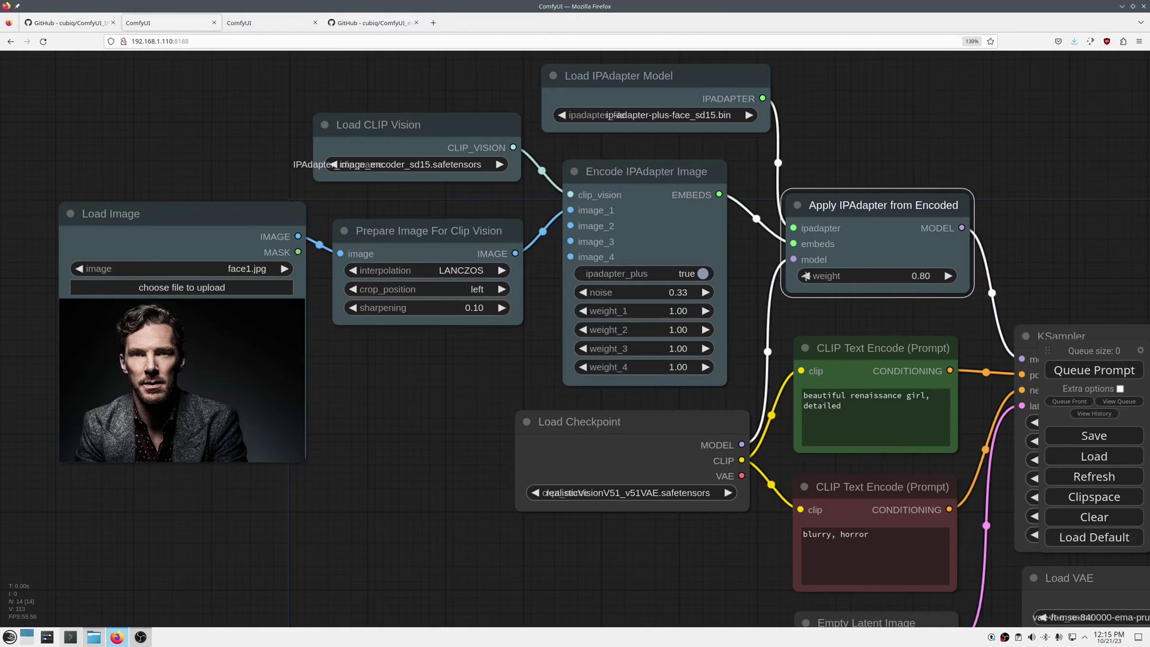
Step: Set the positive prompt to "portrait of a man" and append "(nude, naked, nsfw)" to the negative prompt
{"action": "left_click", "coordinate": [870, 419]}
{"action": "key", "text": "ctrl+a"}
{"action": "type", "text": "por"}
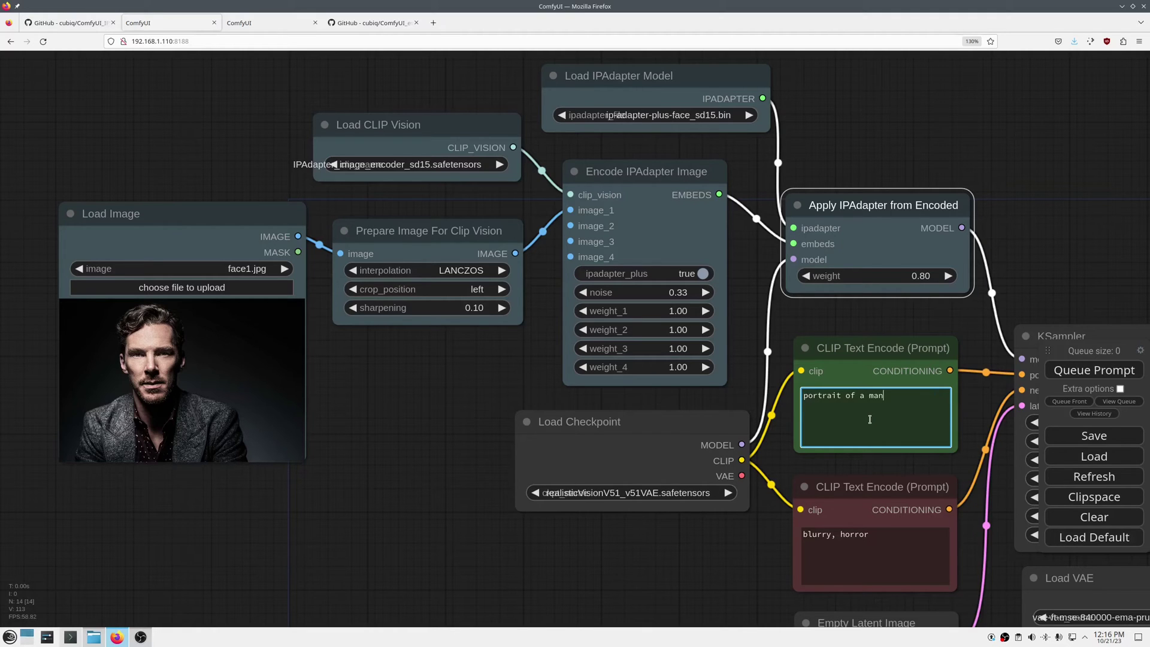
{"action": "left_click", "coordinate": [898, 543]}
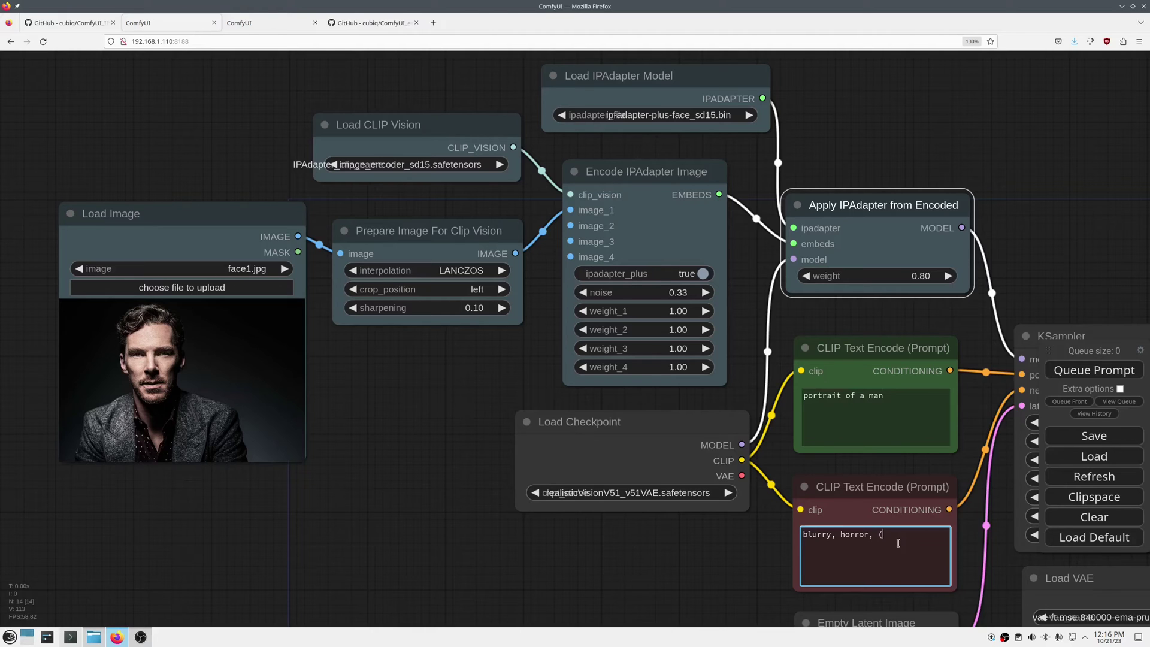
{"action": "type", "text": ", (nude, naked, nsfw"}
Step: Generate the portrait and compare it with the reference by temporarily moving the Load Image node beside the Save Image node
{"action": "left_click_drag", "start_coordinate": [758, 332], "coordinate": [465, 288]}
{"action": "scroll", "coordinate": [737, 203], "scroll_direction": "down", "scroll_amount": 2}
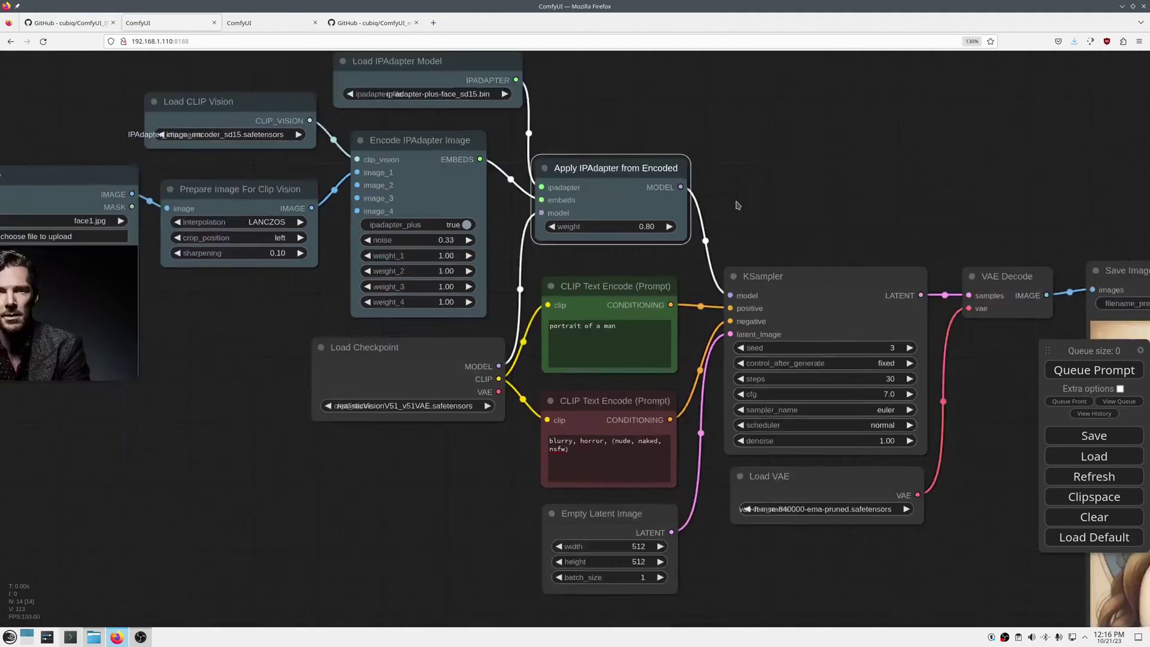
{"action": "scroll", "coordinate": [288, 93], "scroll_direction": "down", "scroll_amount": 5}
{"action": "left_click_drag", "start_coordinate": [121, 142], "coordinate": [752, 261]}
{"action": "left_click", "coordinate": [839, 201]}
{"action": "left_click_drag", "start_coordinate": [876, 161], "coordinate": [687, 86]}
{"action": "scroll", "coordinate": [716, 157], "scroll_direction": "up", "scroll_amount": 6}
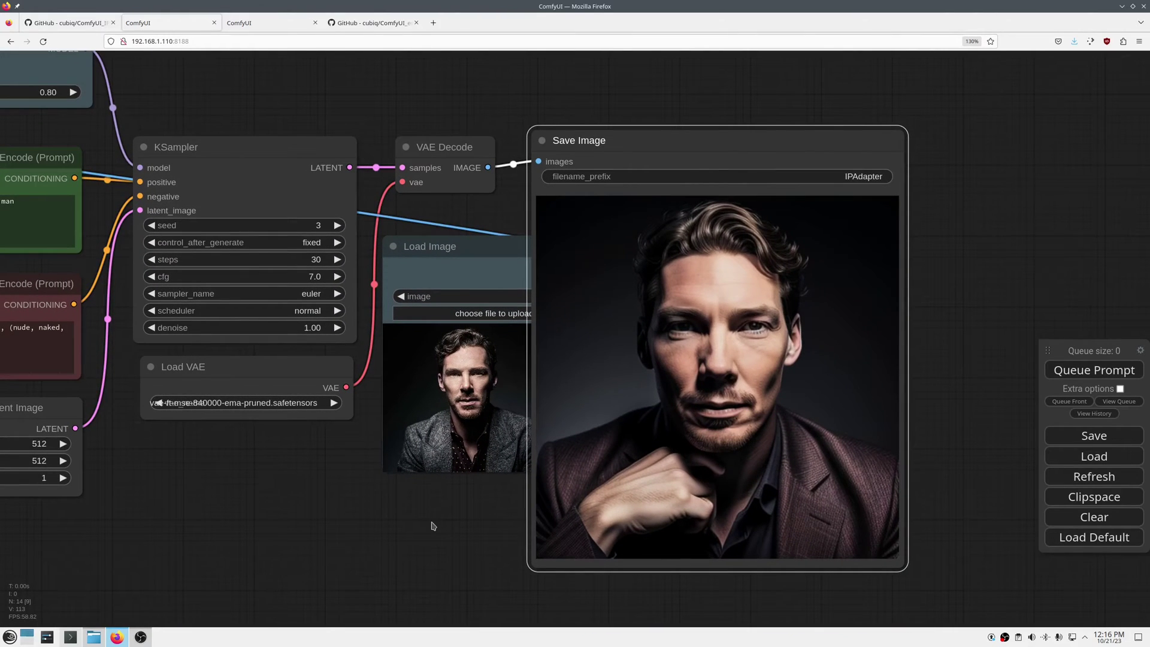
{"action": "scroll", "coordinate": [434, 527], "scroll_direction": "down", "scroll_amount": 7}
{"action": "left_click_drag", "start_coordinate": [777, 353], "coordinate": [251, 271]}
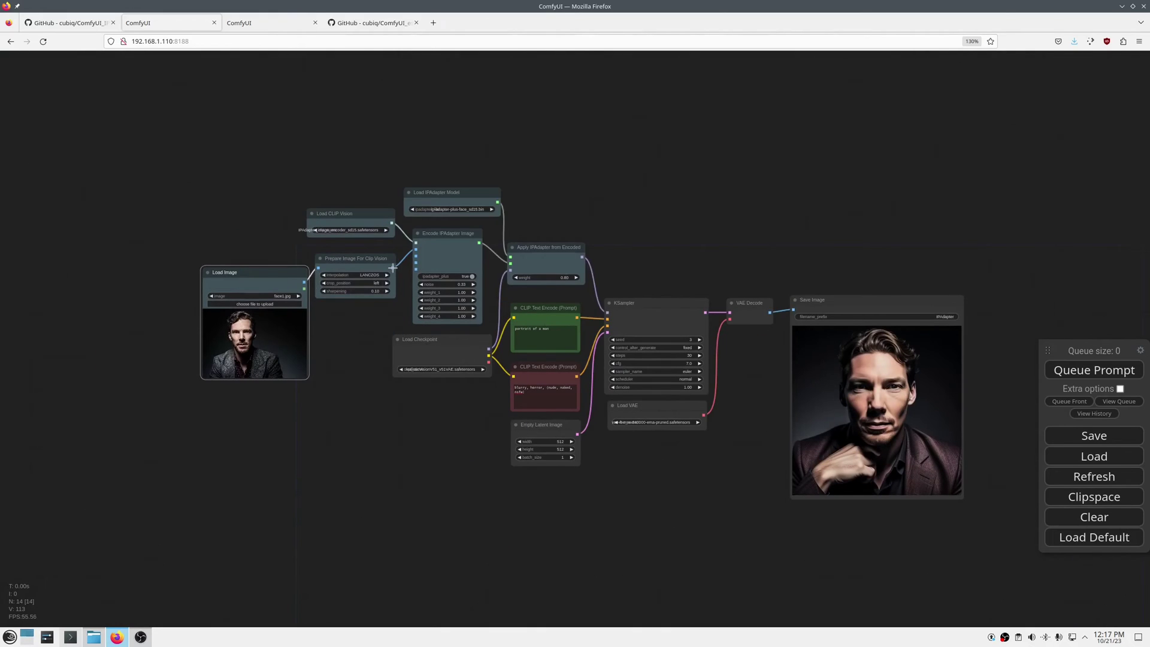
Step: Attach a Preview Image node to the Prepare Image For Clip Vision output and examine how the reference is cropped
{"action": "left_click_drag", "start_coordinate": [393, 267], "coordinate": [411, 438]}
{"action": "left_click", "coordinate": [443, 474]}
{"action": "scroll", "coordinate": [497, 486], "scroll_direction": "up", "scroll_amount": 5}
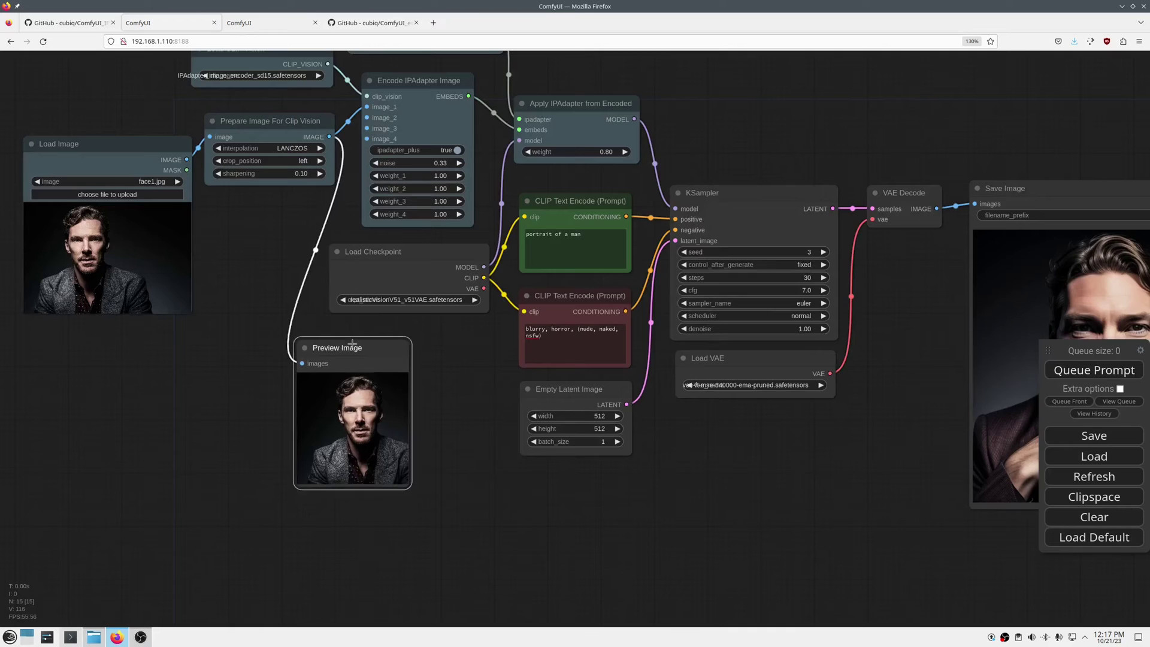
{"action": "left_click_drag", "start_coordinate": [352, 343], "coordinate": [365, 334]}
{"action": "scroll", "coordinate": [365, 334], "scroll_direction": "up", "scroll_amount": 1}
{"action": "scroll", "coordinate": [393, 323], "scroll_direction": "up", "scroll_amount": 1}
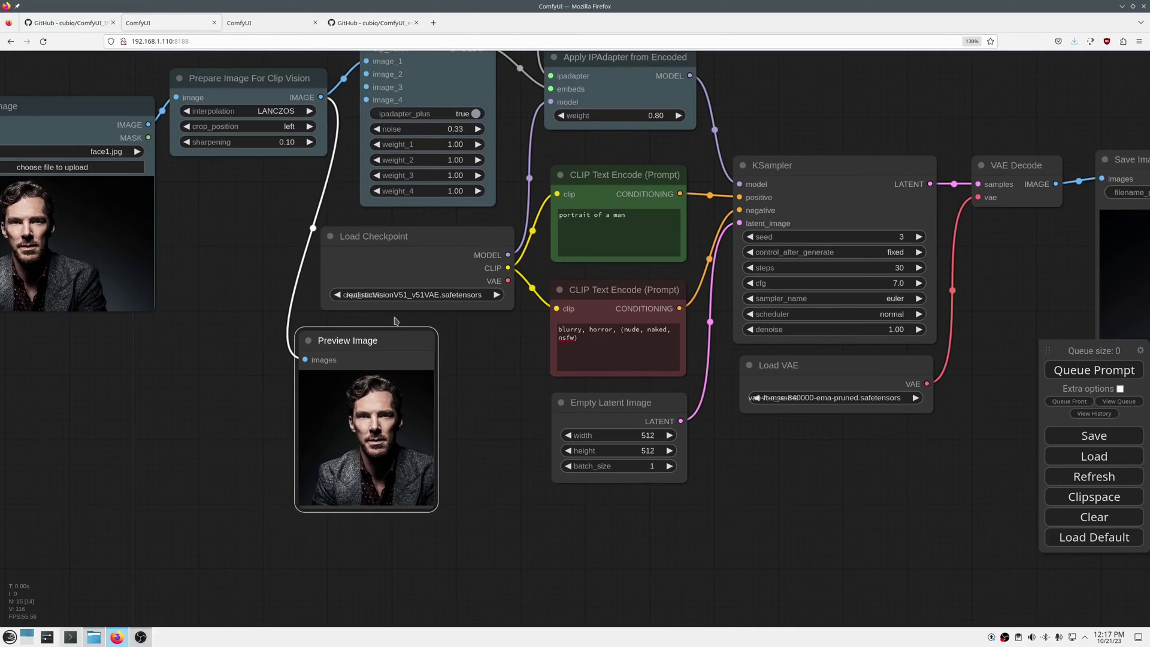
{"action": "scroll", "coordinate": [398, 469], "scroll_direction": "up", "scroll_amount": 4}
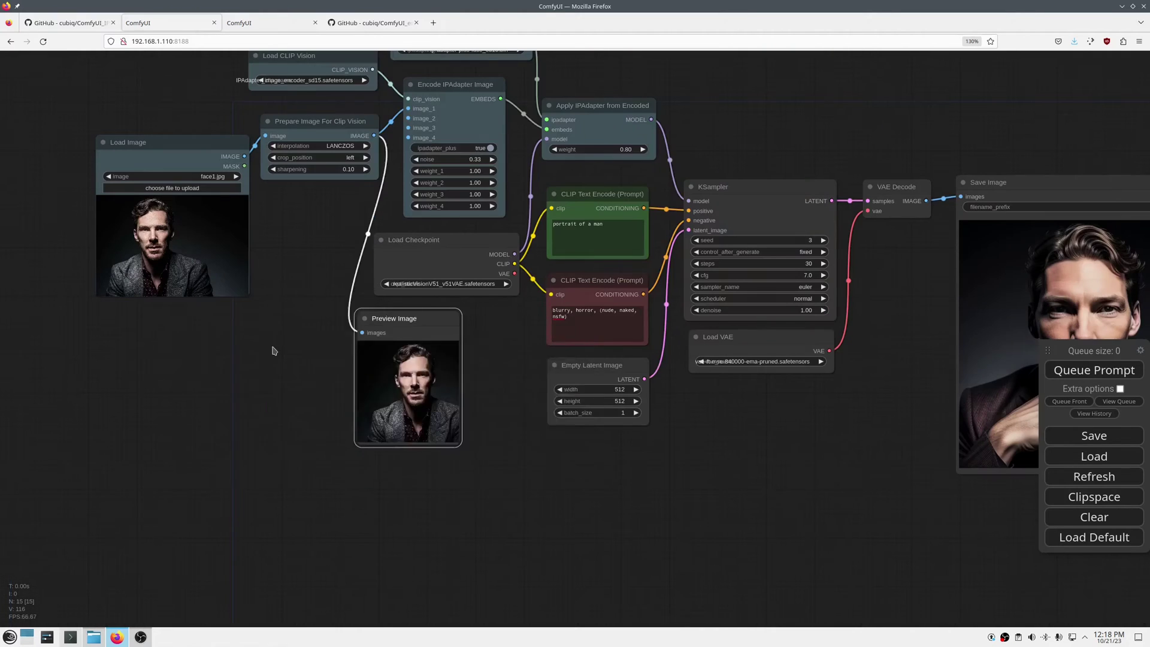
Step: Add an Image Crop node fed by the Load Image output and connect its IMAGE output to the Preview Image node
{"action": "double_click", "coordinate": [272, 352]}
{"action": "left_click", "coordinate": [311, 372]}
{"action": "left_click_drag", "start_coordinate": [372, 339], "coordinate": [287, 327]}
{"action": "scroll", "coordinate": [287, 277], "scroll_direction": "up", "scroll_amount": 3}
{"action": "left_click_drag", "start_coordinate": [230, 117], "coordinate": [219, 365]}
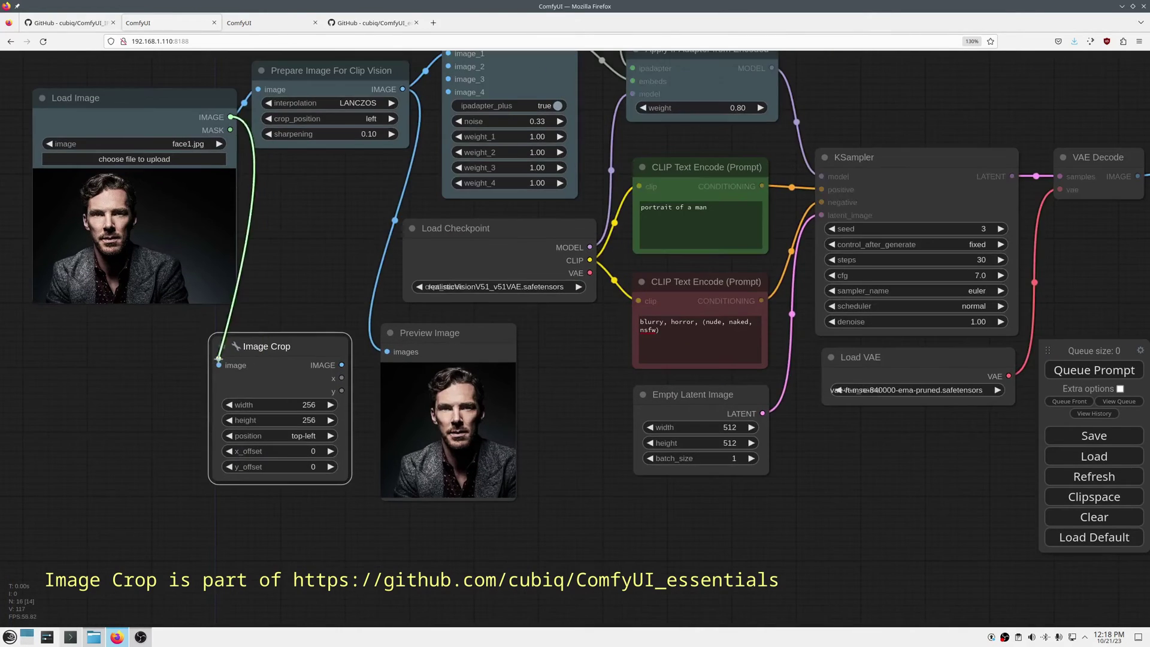
{"action": "left_click_drag", "start_coordinate": [342, 365], "coordinate": [388, 352]}
Step: Set the Image Crop width and height to 512 and run the workflow to preview the crop
{"action": "left_click", "coordinate": [308, 405]}
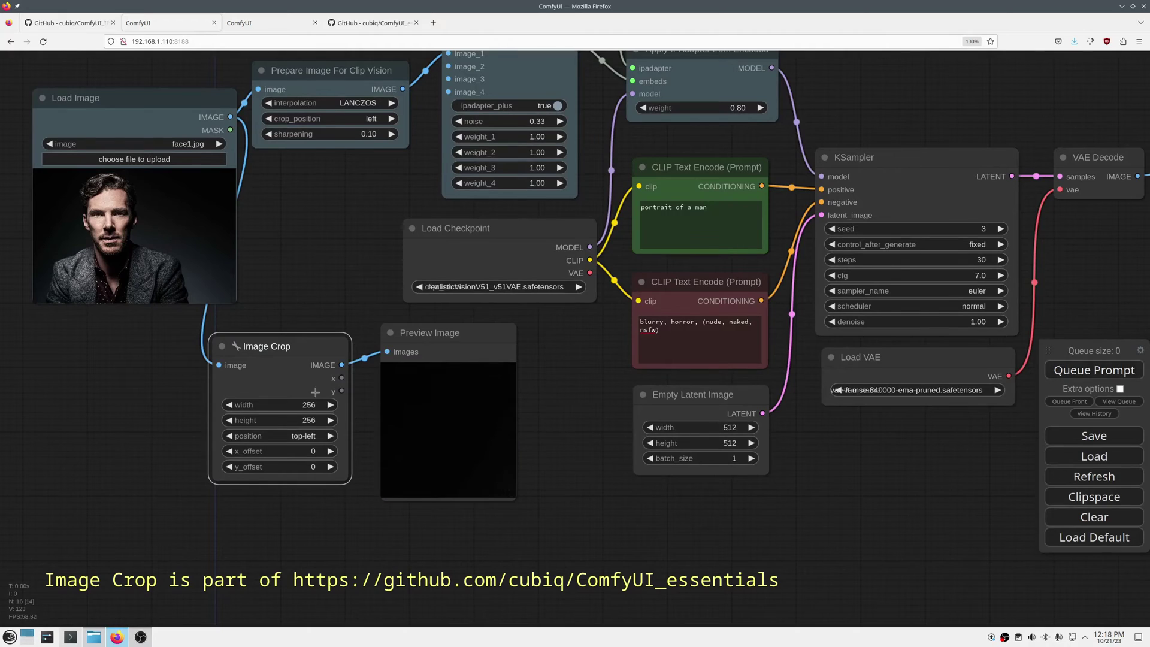
{"action": "left_click", "coordinate": [309, 404]}
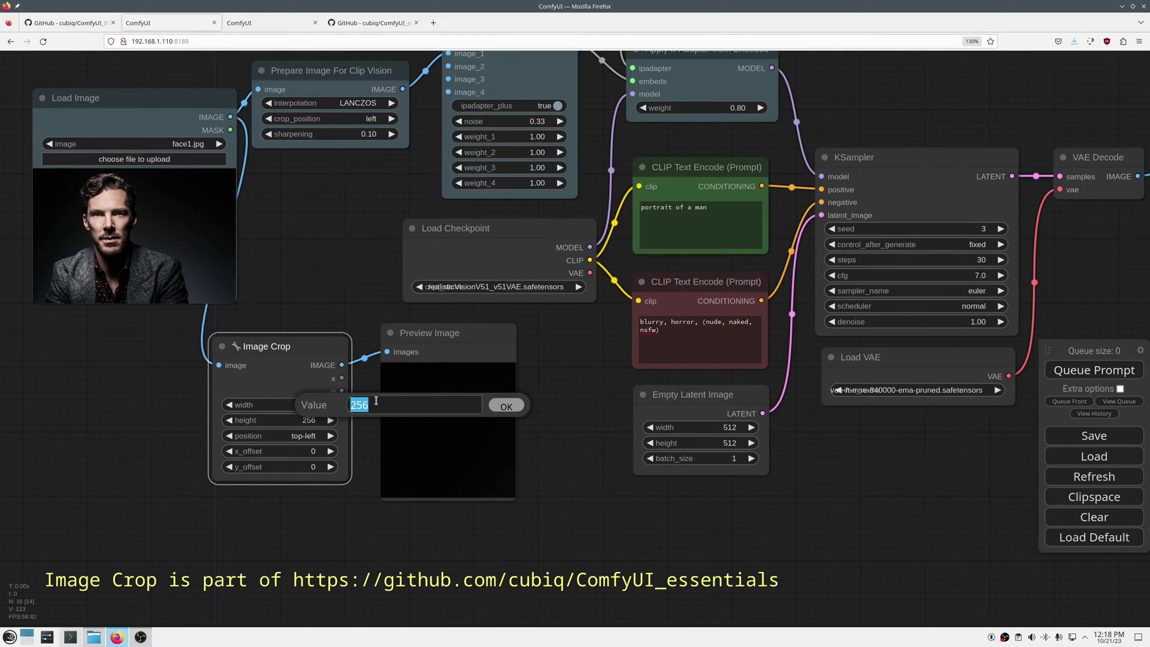
{"action": "type", "text": "512"}
{"action": "key", "text": "Return"}
{"action": "left_click", "coordinate": [302, 419]}
{"action": "type", "text": "512"}
{"action": "key", "text": "Return"}
Step: Enlarge the Image Crop width and height to 528
{"action": "left_click", "coordinate": [307, 404]}
{"action": "type", "text": "528"}
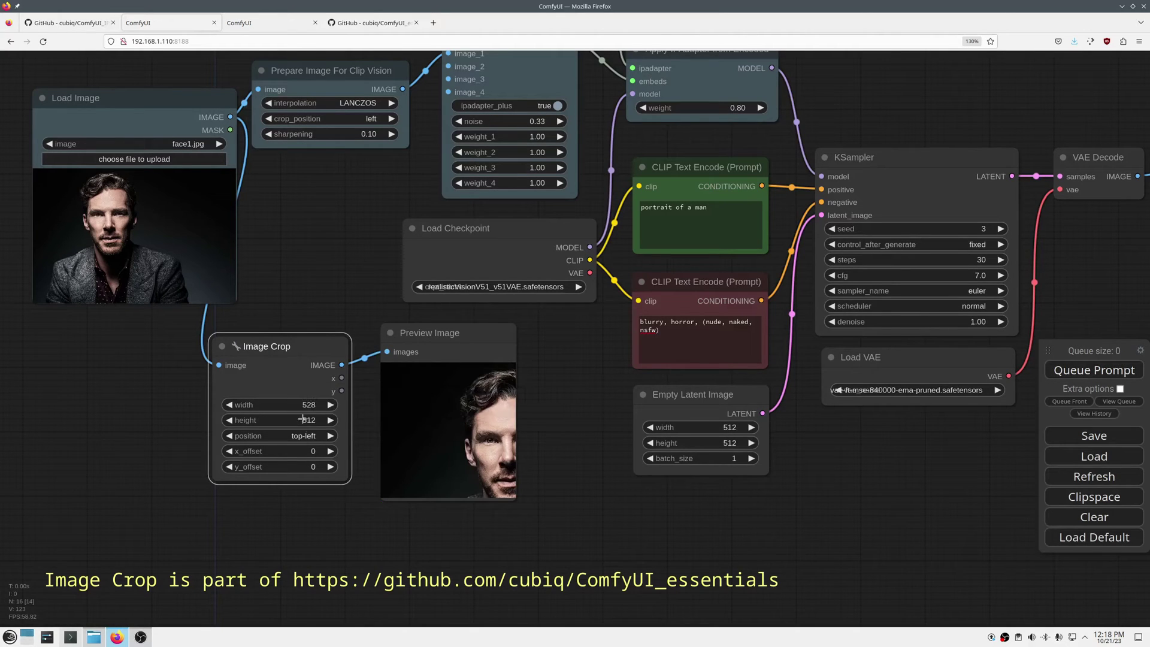
{"action": "left_click", "coordinate": [303, 420]}
{"action": "type", "text": "528"}
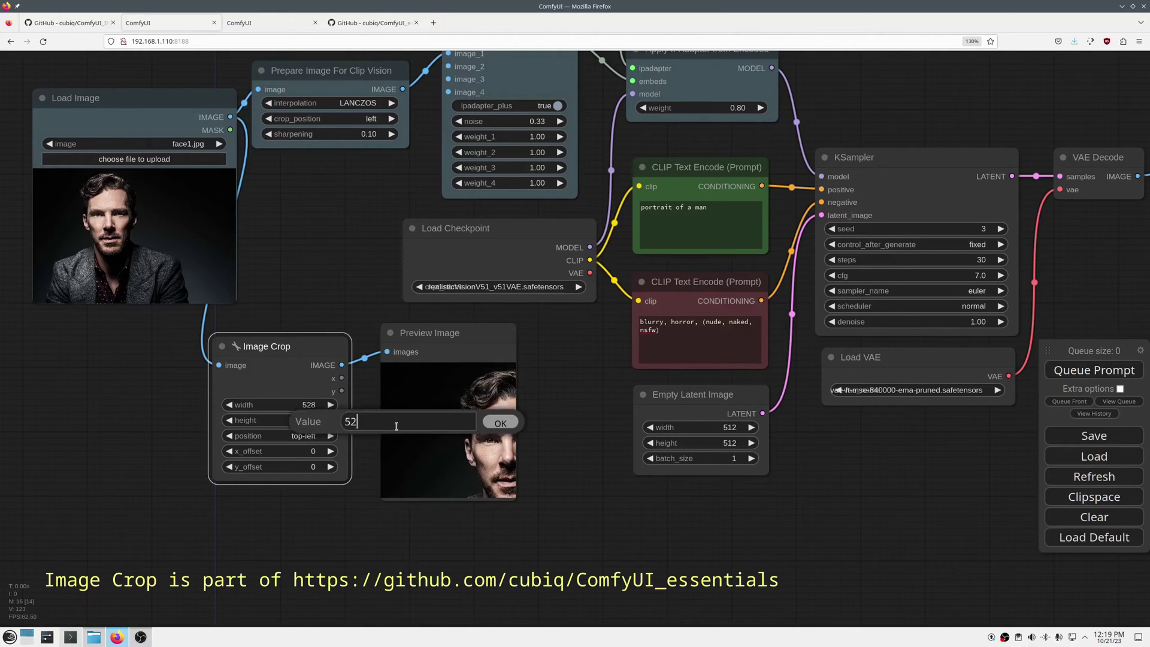
{"action": "key", "text": "Return"}
Step: Set the Image Crop x_offset to 198 and y_offset to 12, and run the workflow
{"action": "left_click", "coordinate": [303, 451]}
{"action": "type", "text": "198"}
{"action": "key", "text": "Return"}
{"action": "left_click", "coordinate": [302, 466]}
{"action": "type", "text": "12"}
{"action": "key", "text": "Return"}
{"action": "key", "text": "ctrl+Return"}
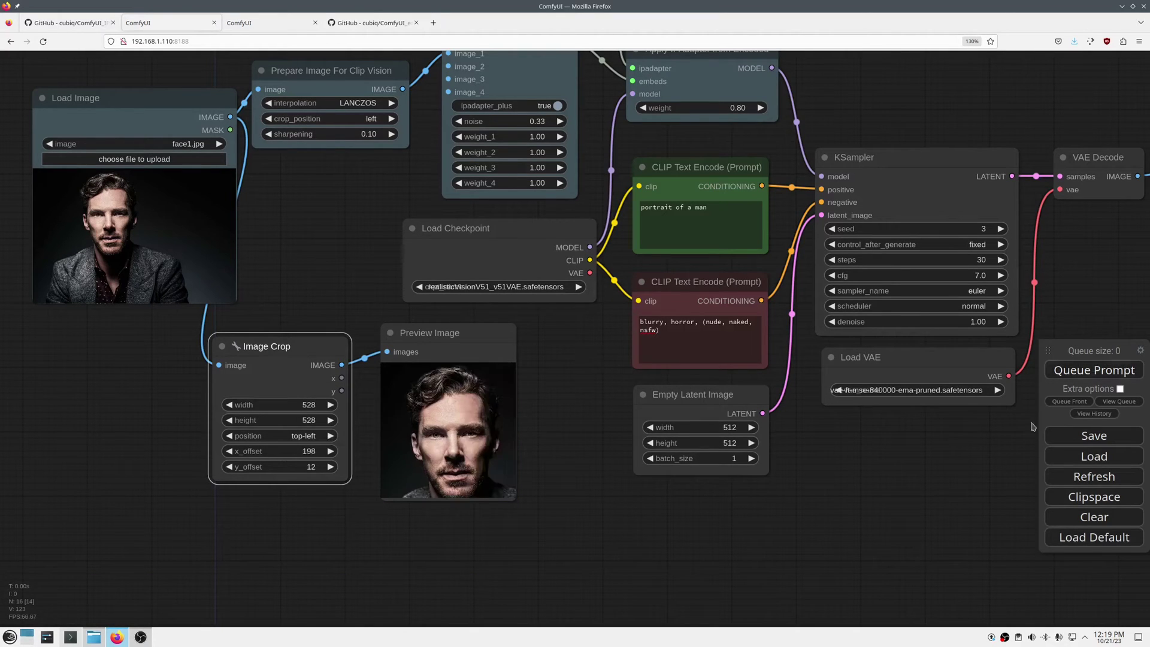
Step: Increase the Image Crop width and height to 544 and rerun the workflow
{"action": "left_click", "coordinate": [302, 404]}
{"action": "type", "text": "544"}
{"action": "key", "text": "Return"}
{"action": "left_click", "coordinate": [303, 420]}
{"action": "type", "text": "544"}
{"action": "key", "text": "Return"}
{"action": "key", "text": "ctrl+Return"}
Step: Change the Image Crop y_offset to 15 and update the preview
{"action": "left_click", "coordinate": [303, 467]}
{"action": "key", "text": "BackSpace"}
{"action": "type", "text": "5"}
{"action": "key", "text": "Return"}
{"action": "left_click", "coordinate": [1093, 369]}
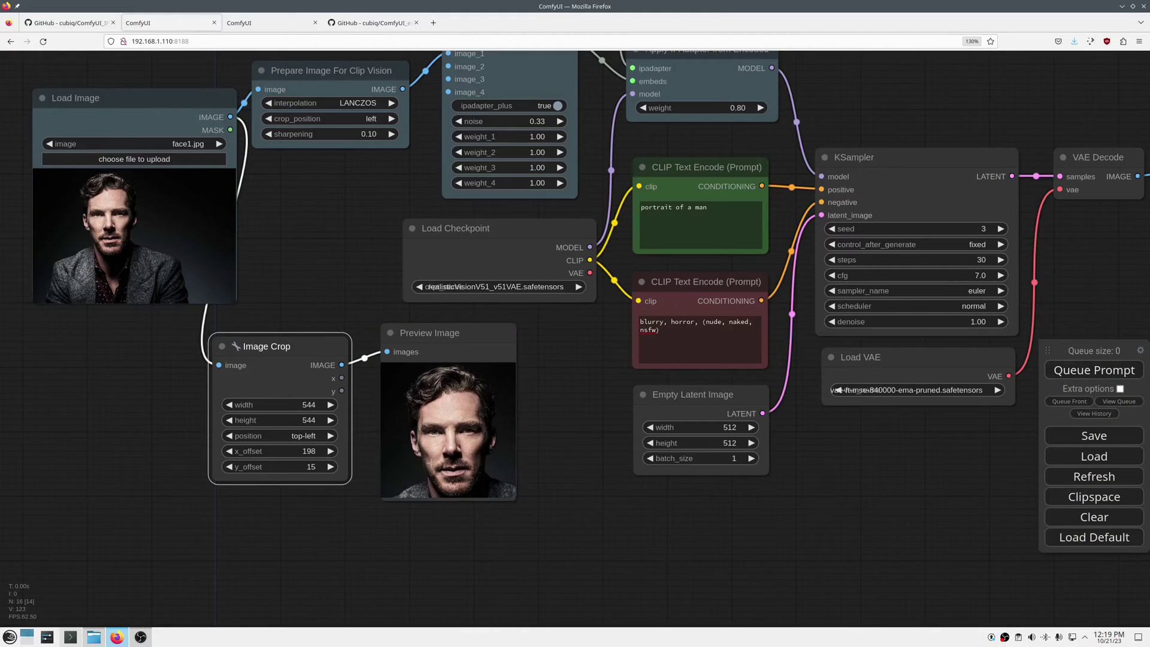
Step: Set the Image Crop width and height to 560 and rerun the workflow
{"action": "left_click", "coordinate": [308, 404]}
{"action": "type", "text": "560"}
{"action": "key", "text": "Return"}
{"action": "left_click", "coordinate": [1109, 369]}
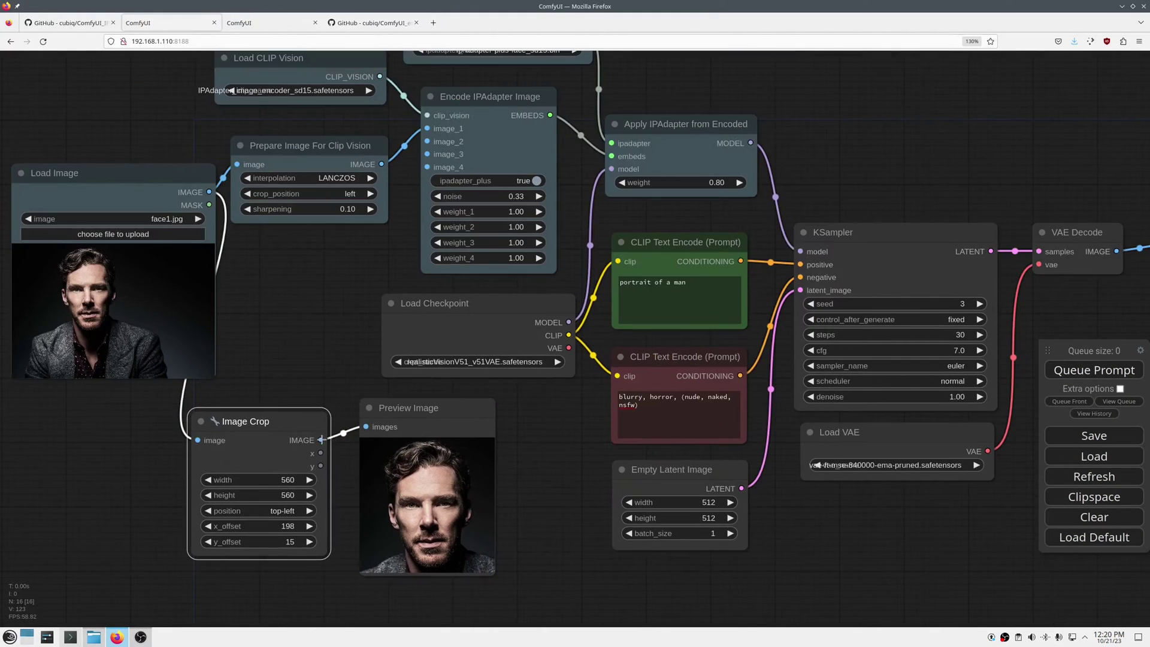
Step: Feed the Image Crop output into Prepare Image For Clip Vision and generate the portrait from the cropped face
{"action": "left_click_drag", "start_coordinate": [322, 439], "coordinate": [237, 164]}
{"action": "scroll", "coordinate": [377, 282], "scroll_direction": "down", "scroll_amount": 7}
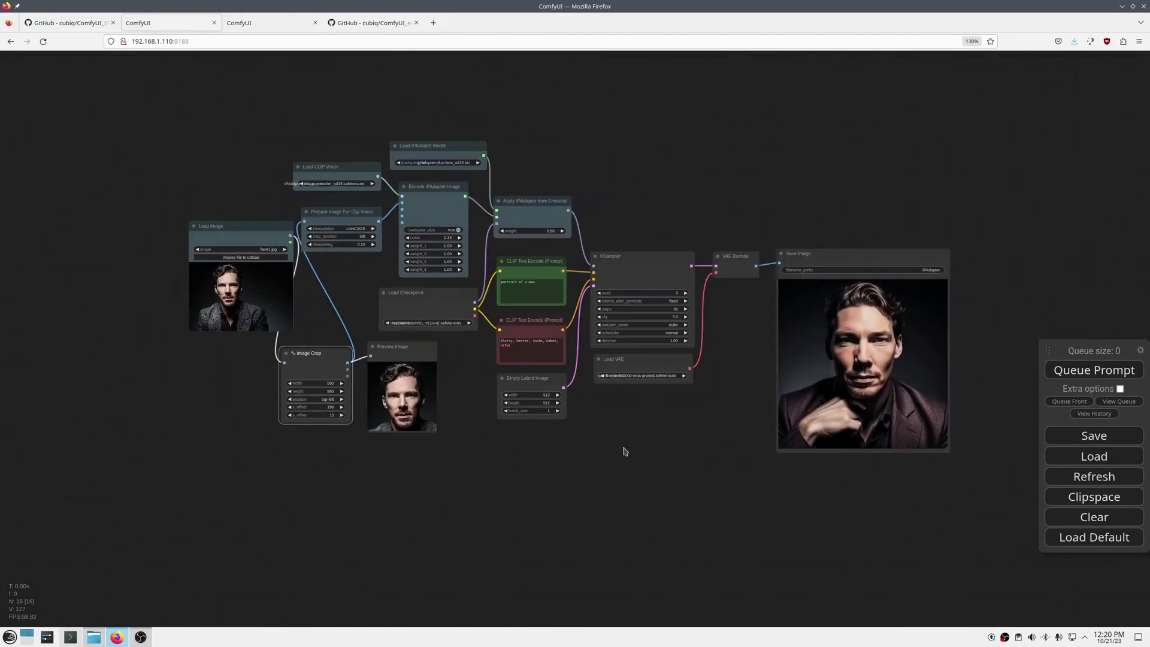
{"action": "left_click_drag", "start_coordinate": [621, 451], "coordinate": [323, 467]}
{"action": "scroll", "coordinate": [556, 379], "scroll_direction": "up", "scroll_amount": 6}
{"action": "left_click", "coordinate": [1095, 371]}
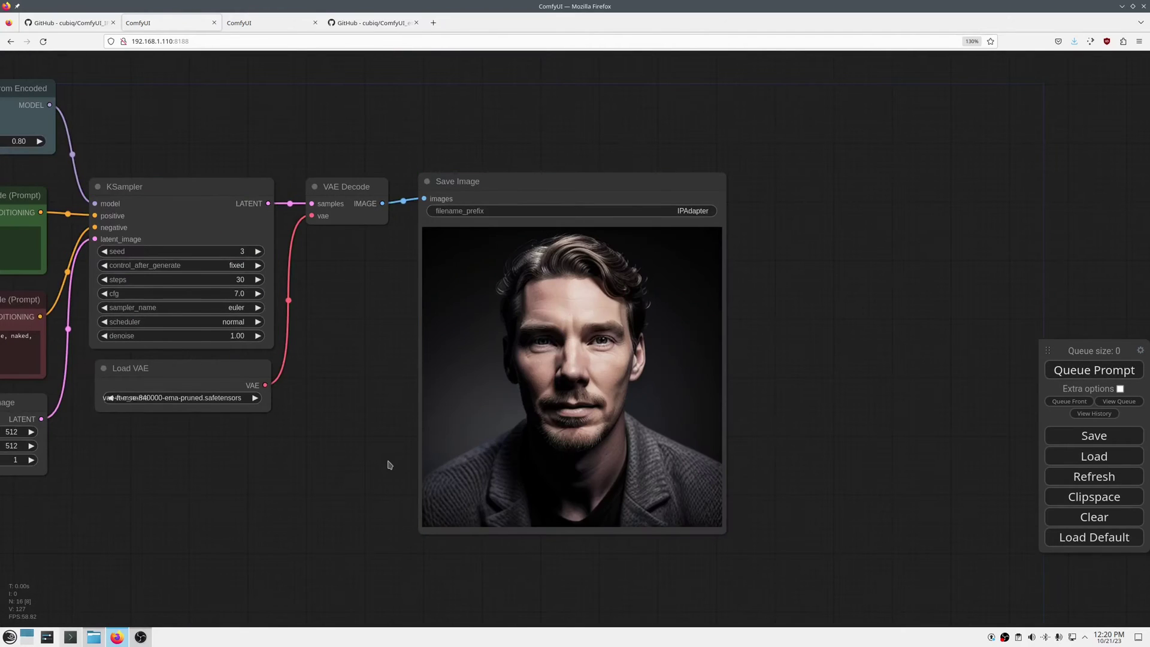
Step: Compare the generated portrait with the cropped reference by moving the Preview Image node beside the Save Image node and back
{"action": "scroll", "coordinate": [389, 462], "scroll_direction": "down", "scroll_amount": 5}
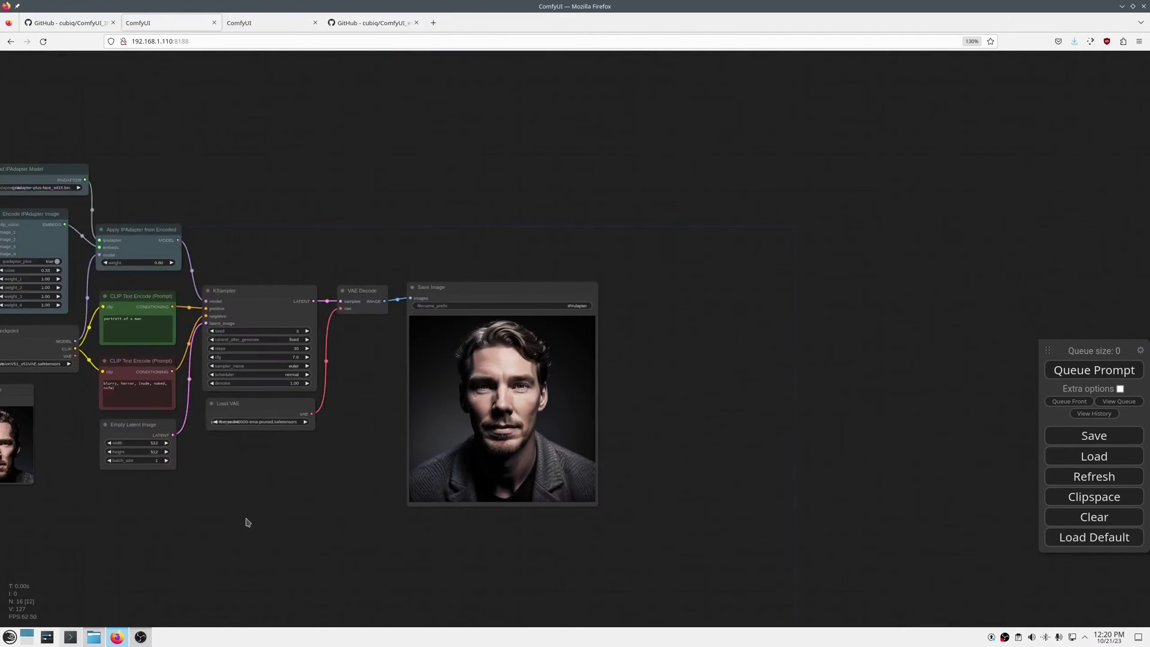
{"action": "left_click_drag", "start_coordinate": [249, 519], "coordinate": [397, 510]}
{"action": "left_click_drag", "start_coordinate": [145, 383], "coordinate": [510, 324]}
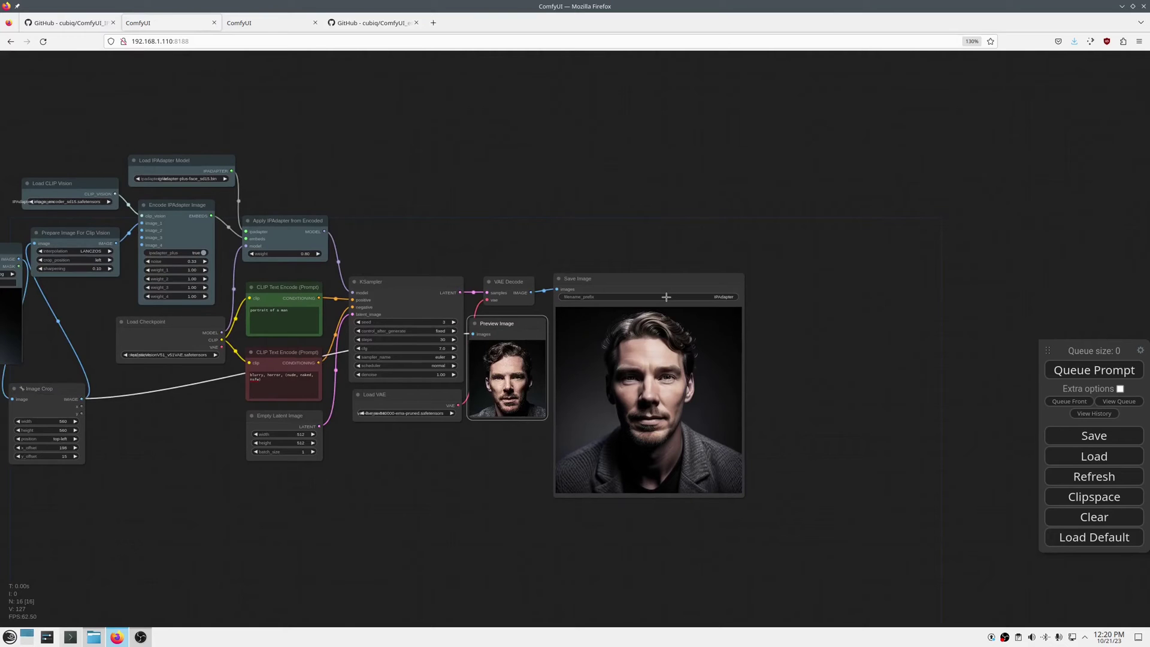
{"action": "scroll", "coordinate": [666, 296], "scroll_direction": "up", "scroll_amount": 5}
{"action": "left_click_drag", "start_coordinate": [805, 468], "coordinate": [876, 329]}
{"action": "scroll", "coordinate": [822, 289], "scroll_direction": "up", "scroll_amount": 3}
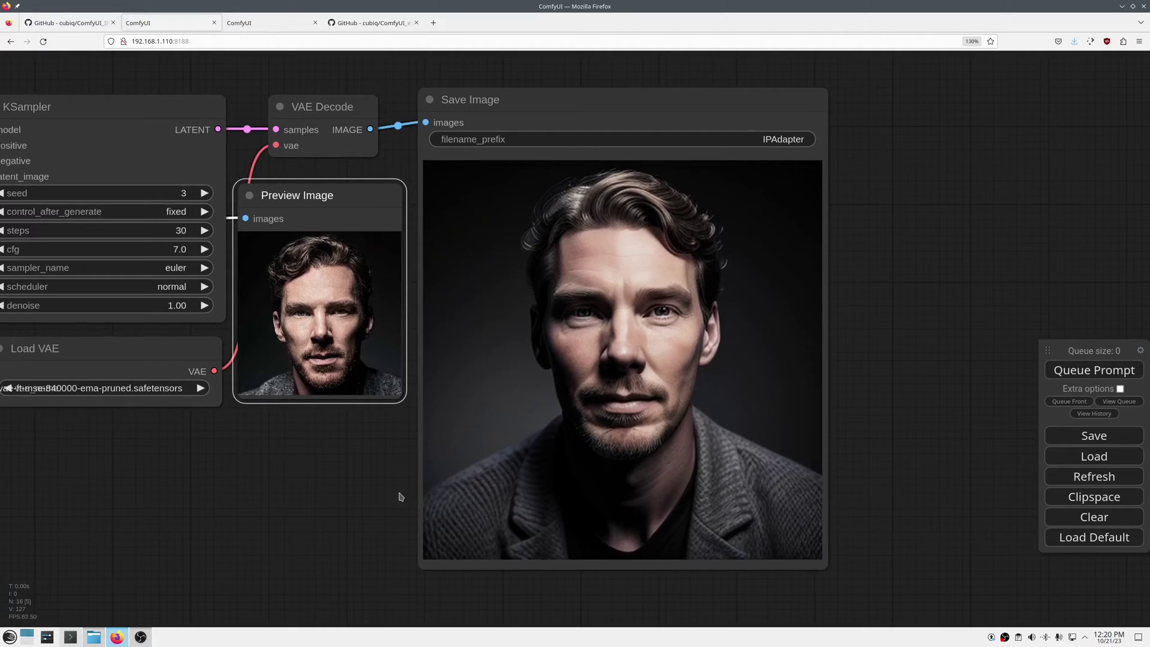
{"action": "scroll", "coordinate": [393, 488], "scroll_direction": "down", "scroll_amount": 11}
{"action": "left_click_drag", "start_coordinate": [281, 529], "coordinate": [539, 488]}
{"action": "left_click_drag", "start_coordinate": [624, 343], "coordinate": [357, 405]}
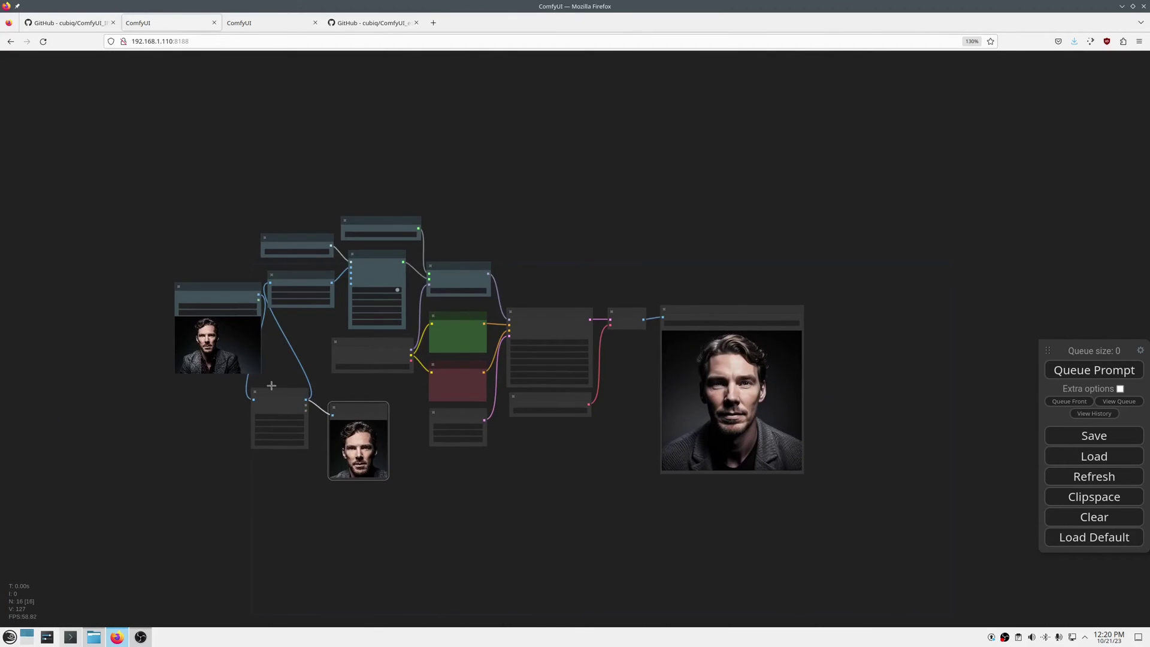
Step: Load face2 (1).jpg as the reference image and examine it up close
{"action": "scroll", "coordinate": [161, 312], "scroll_direction": "up", "scroll_amount": 7}
{"action": "left_click", "coordinate": [321, 300]}
{"action": "type", "text": "face"}
{"action": "left_click", "coordinate": [336, 331]}
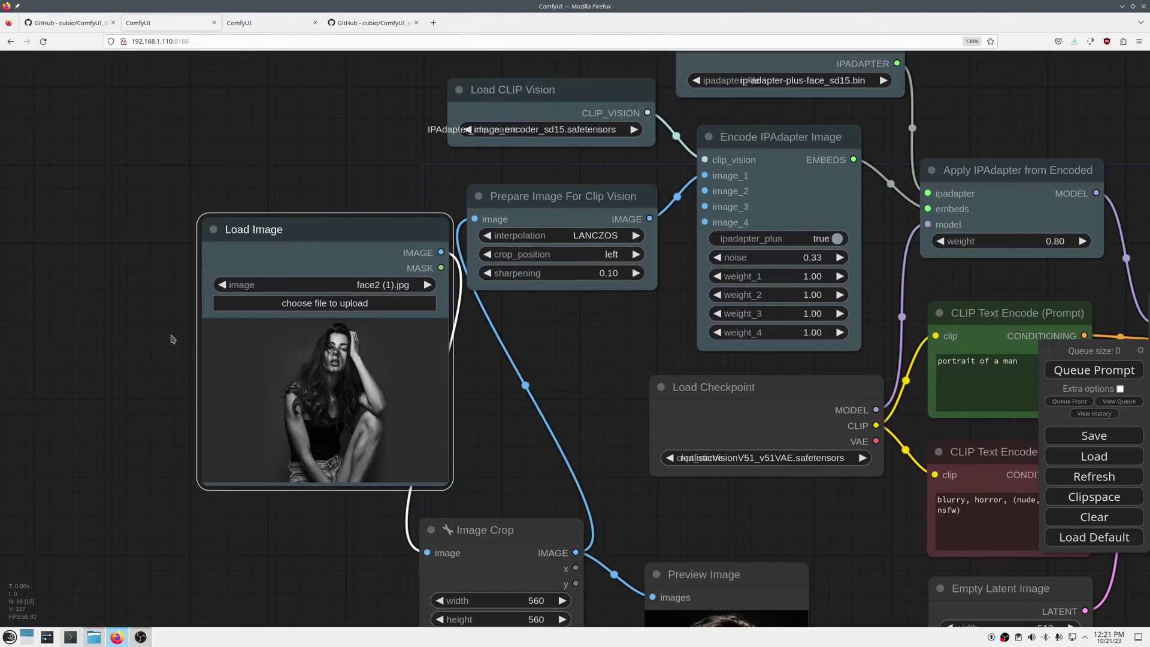
{"action": "scroll", "coordinate": [163, 362], "scroll_direction": "up", "scroll_amount": 5}
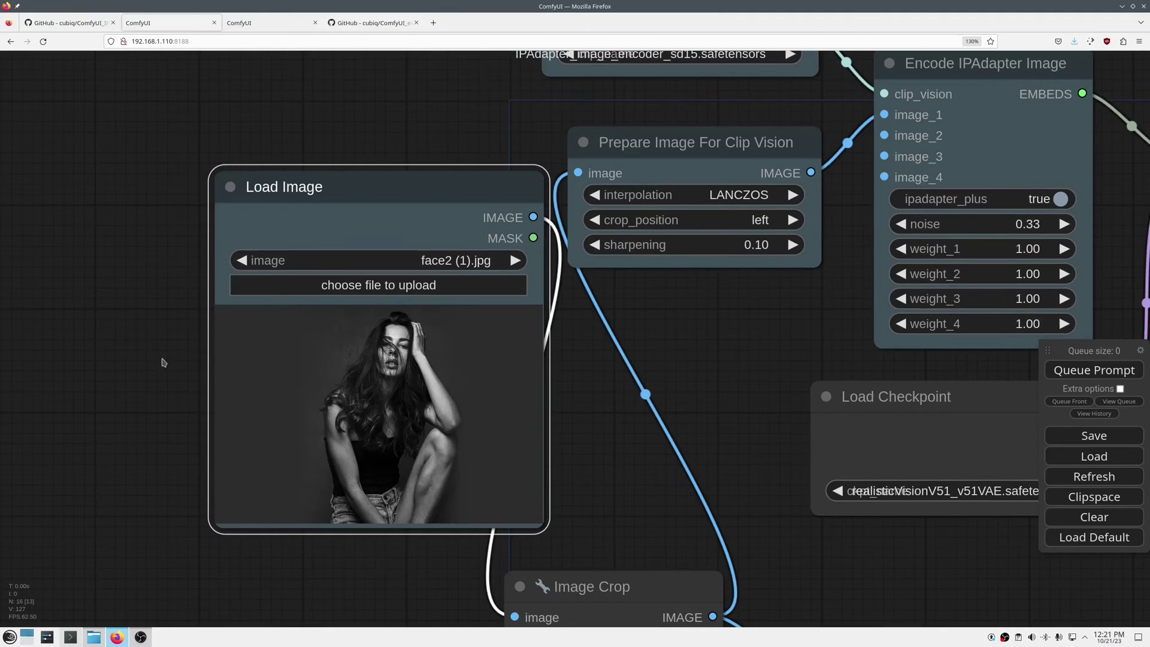
{"action": "scroll", "coordinate": [517, 427], "scroll_direction": "up", "scroll_amount": 2}
{"action": "scroll", "coordinate": [432, 374], "scroll_direction": "down", "scroll_amount": 1}
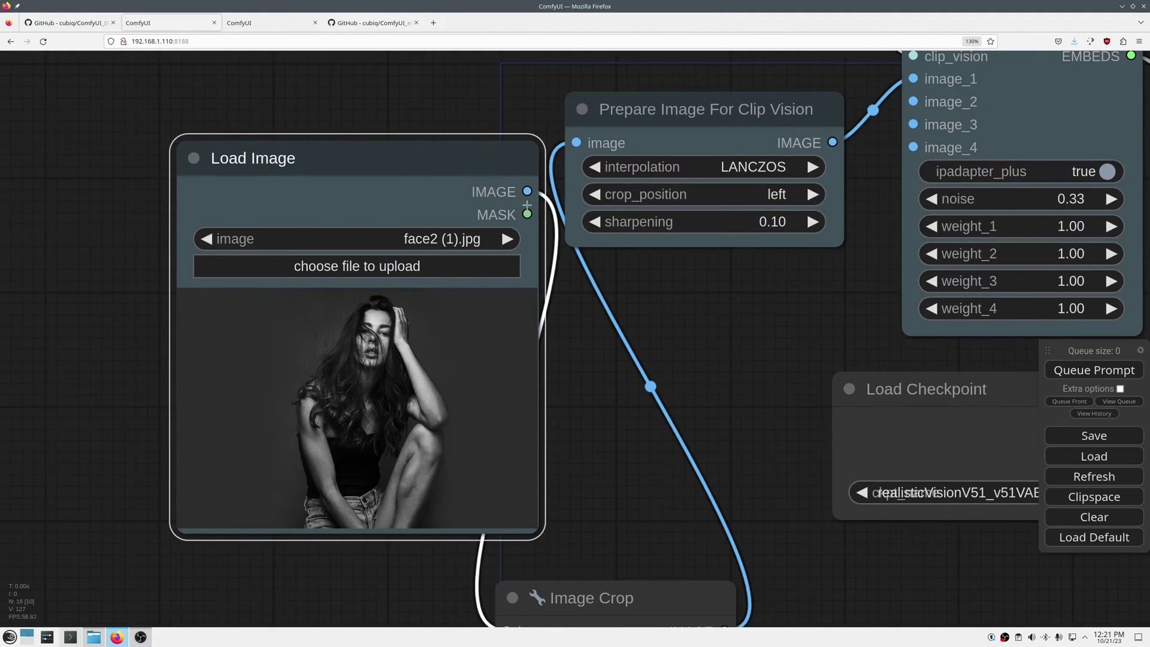
Step: Connect the Load Image output directly to Prepare Image For Clip Vision and set its crop position to top
{"action": "left_click_drag", "start_coordinate": [528, 192], "coordinate": [577, 142]}
{"action": "left_click", "coordinate": [740, 193]}
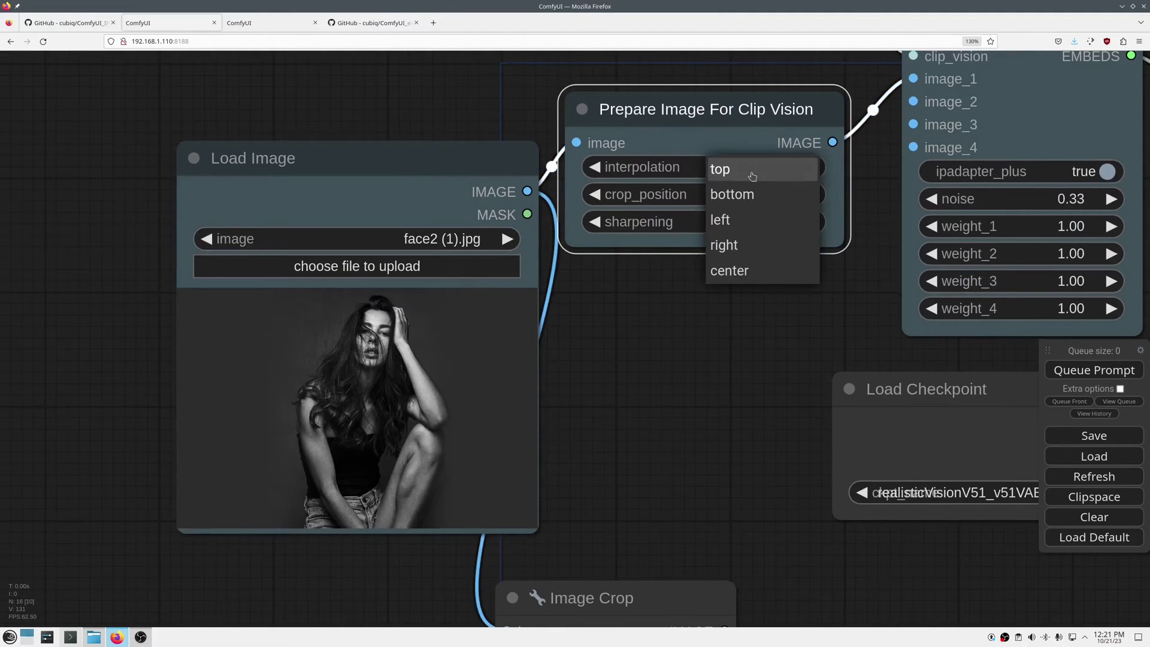
{"action": "left_click", "coordinate": [716, 170]}
{"action": "scroll", "coordinate": [576, 333], "scroll_direction": "down", "scroll_amount": 8}
{"action": "scroll", "coordinate": [598, 192], "scroll_direction": "up", "scroll_amount": 2}
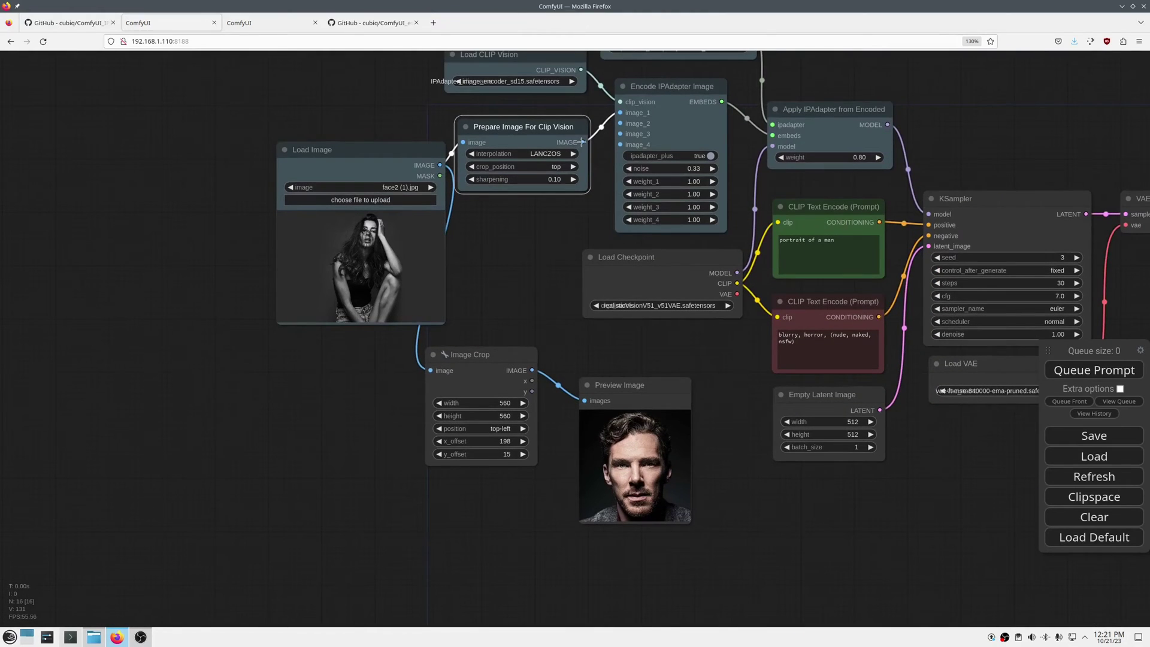
Step: Connect the Prepare Image For Clip Vision output to the Preview Image node and run the workflow
{"action": "left_click_drag", "start_coordinate": [582, 142], "coordinate": [584, 401]}
{"action": "left_click_drag", "start_coordinate": [712, 514], "coordinate": [466, 469]}
{"action": "left_click_drag", "start_coordinate": [877, 409], "coordinate": [759, 422]}
{"action": "scroll", "coordinate": [760, 422], "scroll_direction": "down", "scroll_amount": 2}
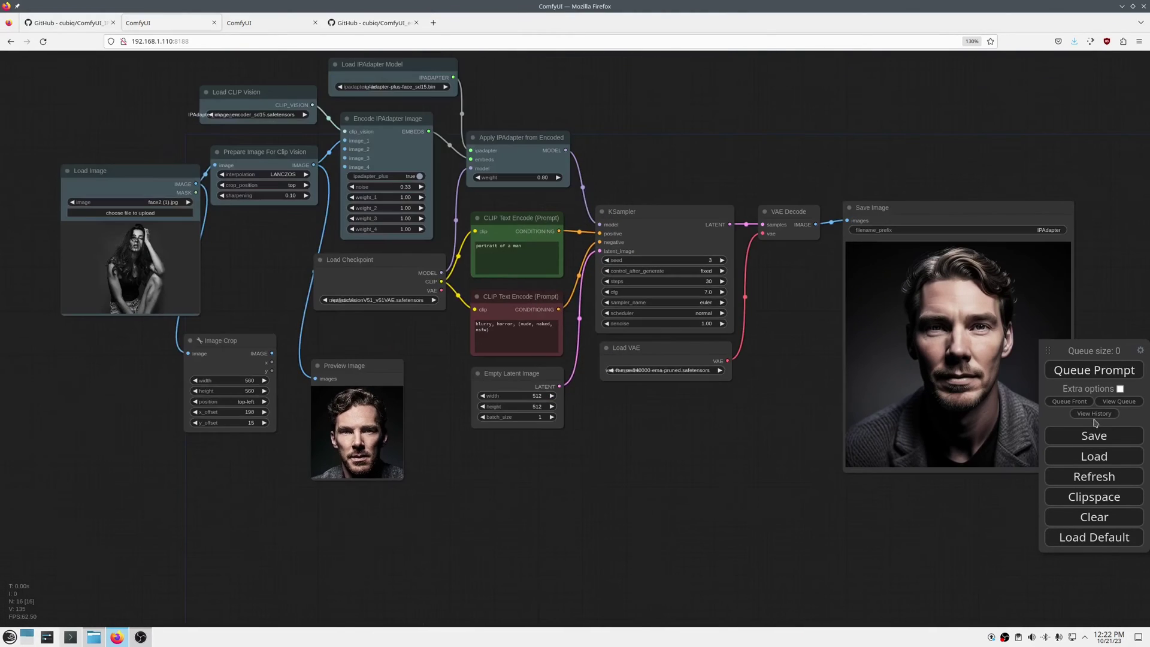
{"action": "left_click", "coordinate": [1082, 376]}
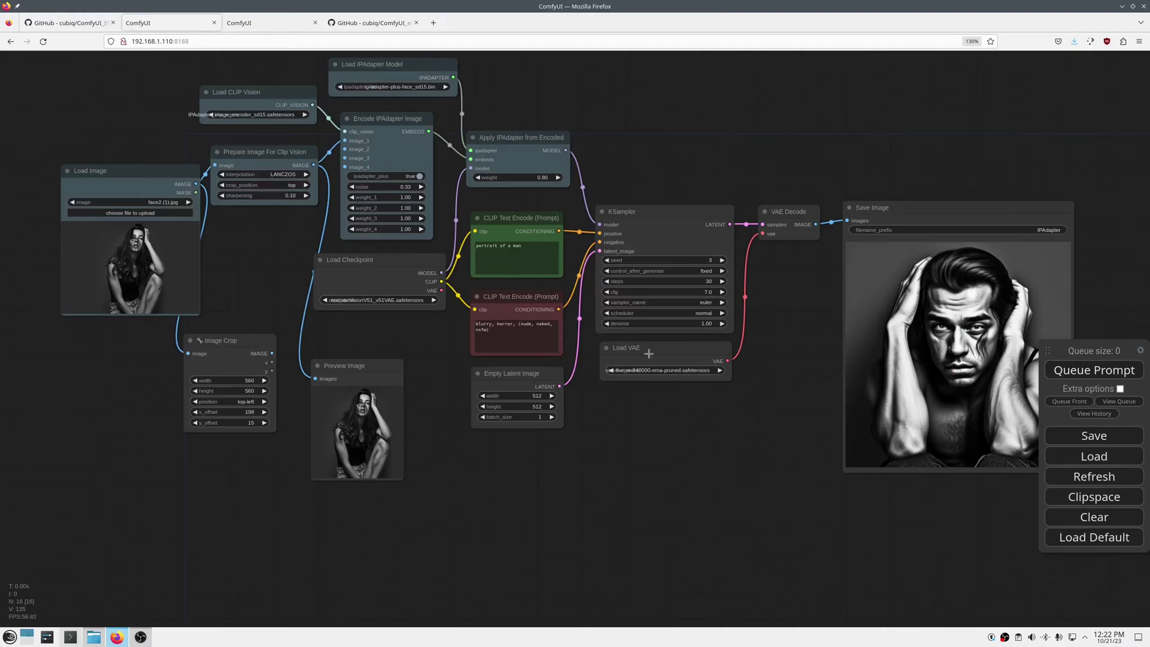
Step: Change the positive prompt to "portrait of a woman" and generate the portrait again
{"action": "scroll", "coordinate": [498, 199], "scroll_direction": "up", "scroll_amount": 5}
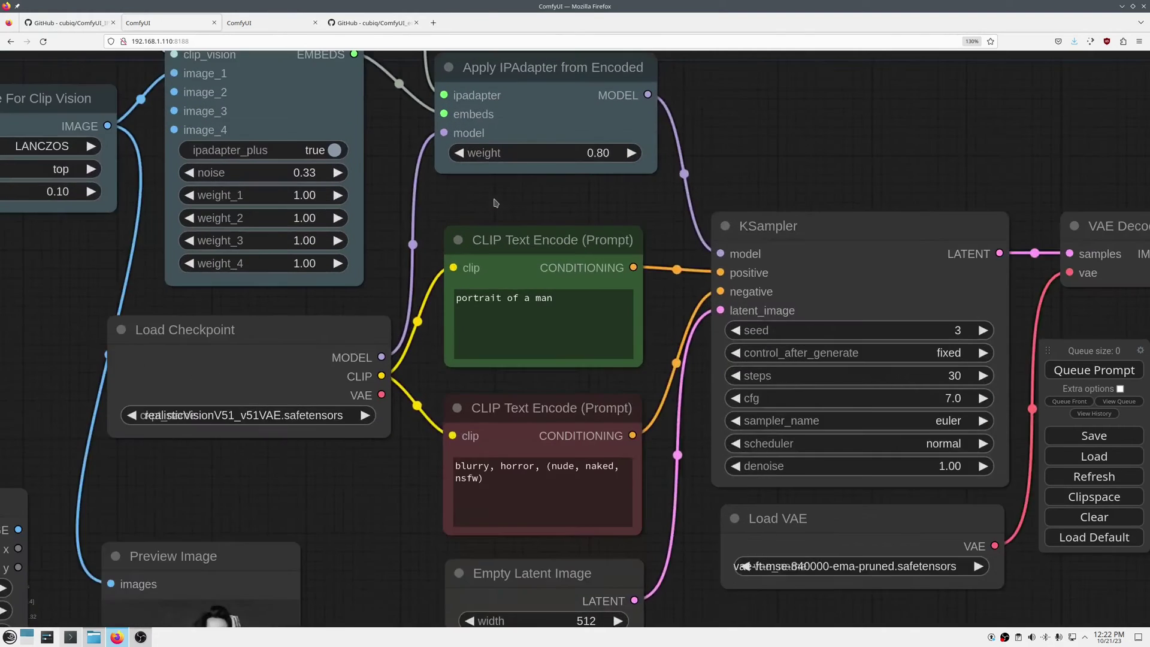
{"action": "double_click", "coordinate": [554, 317]}
{"action": "type", "text": "woman"}
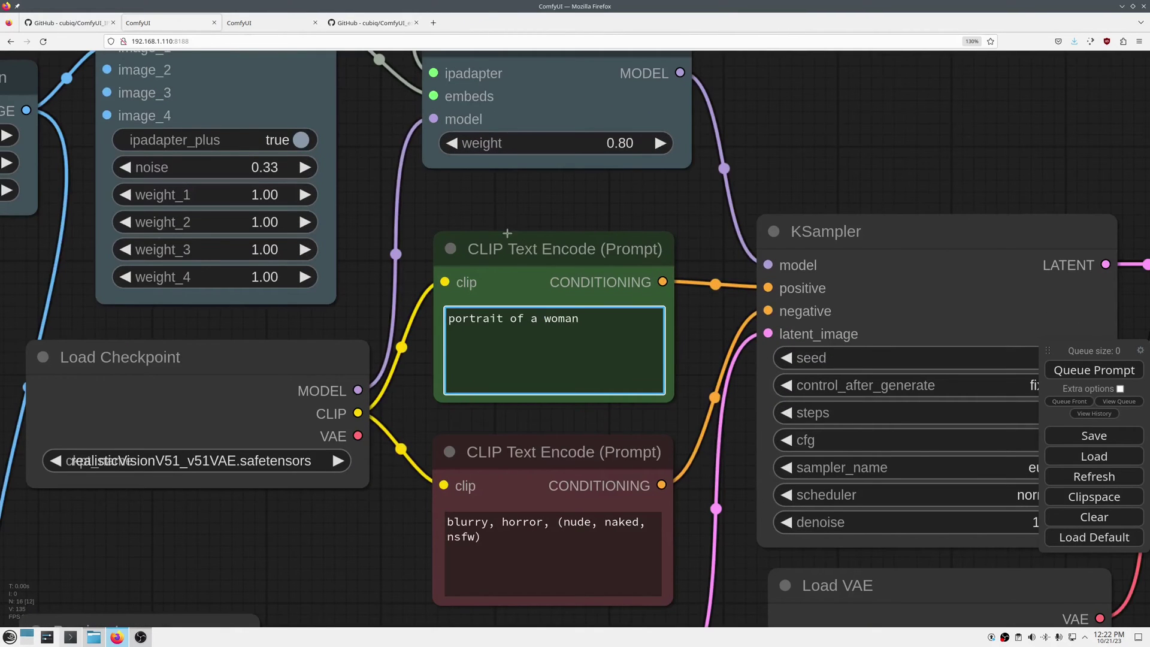
{"action": "scroll", "coordinate": [521, 225], "scroll_direction": "down", "scroll_amount": 3}
{"action": "left_click", "coordinate": [1080, 376]}
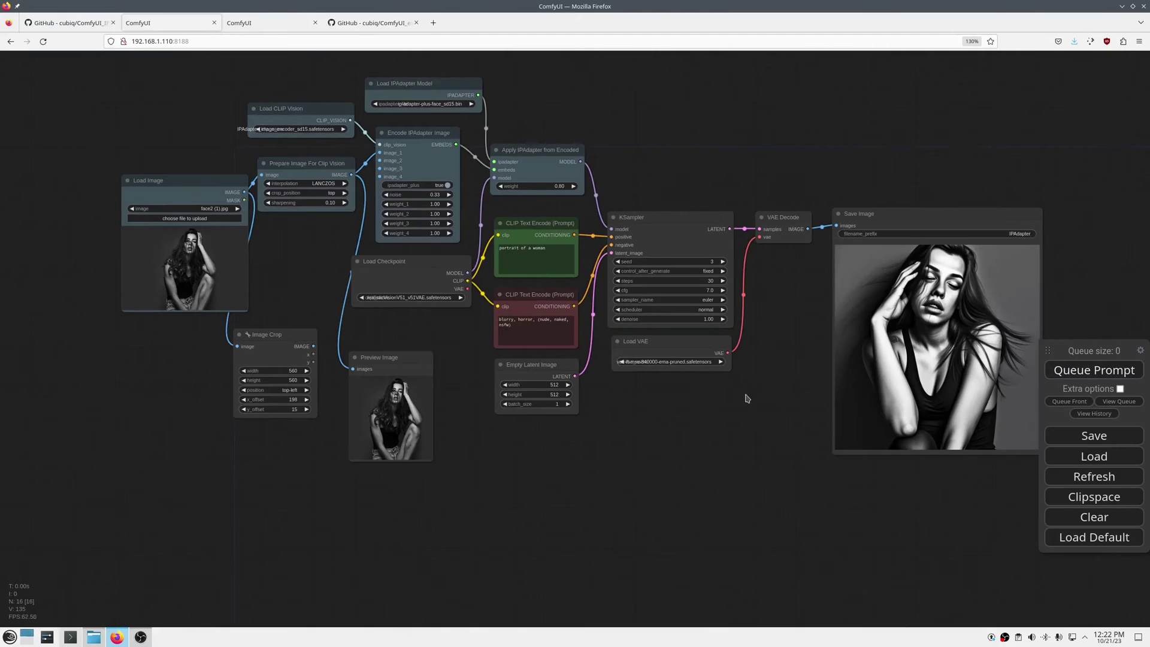
Step: Compare the top-cropped reference with the generated woman by moving the Preview Image node beside Save Image and back
{"action": "left_click_drag", "start_coordinate": [749, 398], "coordinate": [681, 414]}
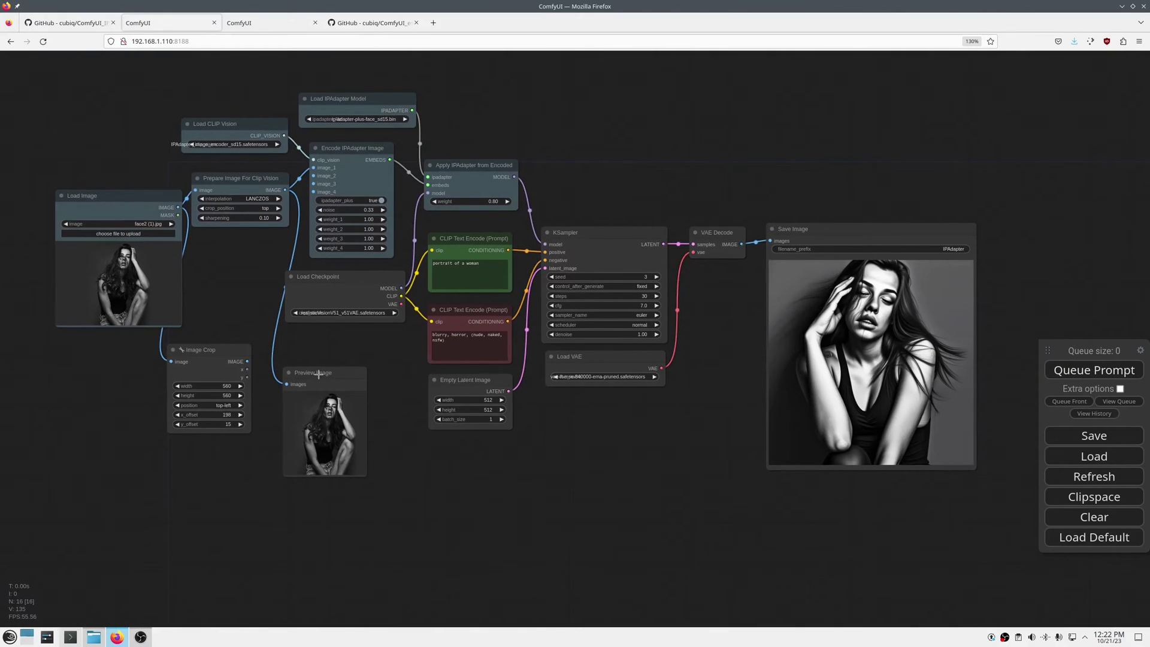
{"action": "left_click_drag", "start_coordinate": [327, 394], "coordinate": [722, 274]}
{"action": "scroll", "coordinate": [923, 285], "scroll_direction": "up", "scroll_amount": 5}
{"action": "scroll", "coordinate": [880, 281], "scroll_direction": "up", "scroll_amount": 4}
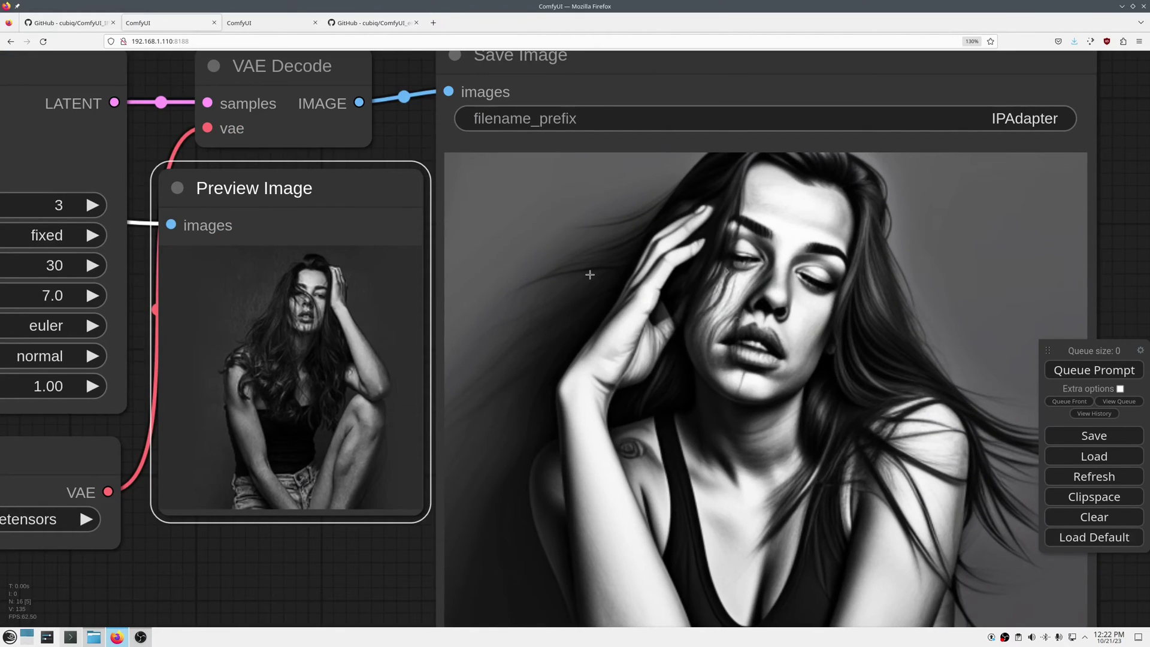
{"action": "scroll", "coordinate": [590, 274], "scroll_direction": "down", "scroll_amount": 12}
{"action": "scroll", "coordinate": [590, 274], "scroll_direction": "up", "scroll_amount": 9}
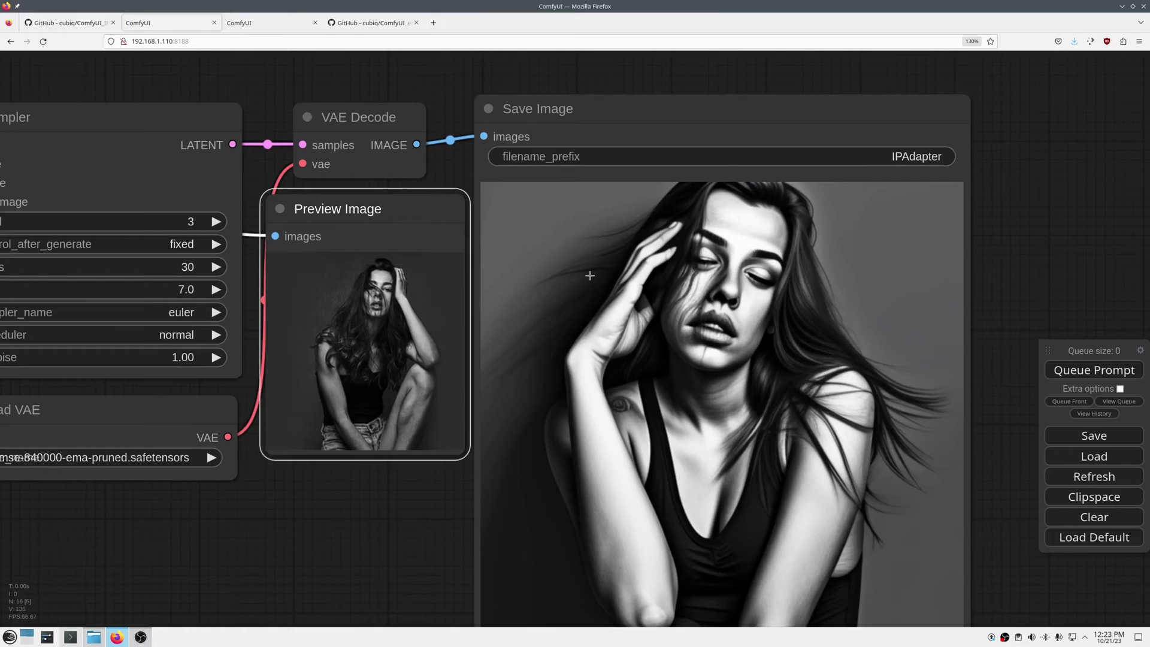
{"action": "scroll", "coordinate": [589, 273], "scroll_direction": "up", "scroll_amount": 1}
{"action": "left_click_drag", "start_coordinate": [42, 295], "coordinate": [253, 329]}
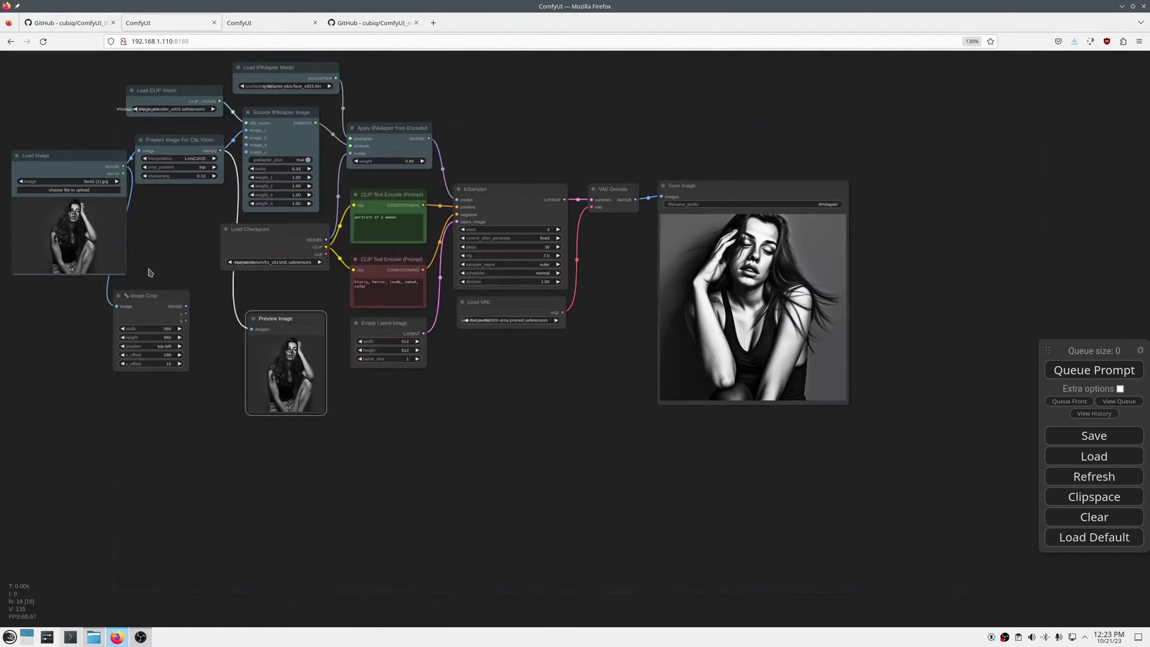
Step: Set the Image Crop to 256 by 256 at top-center with zero offsets and preview its output
{"action": "scroll", "coordinate": [254, 323], "scroll_direction": "up", "scroll_amount": 6}
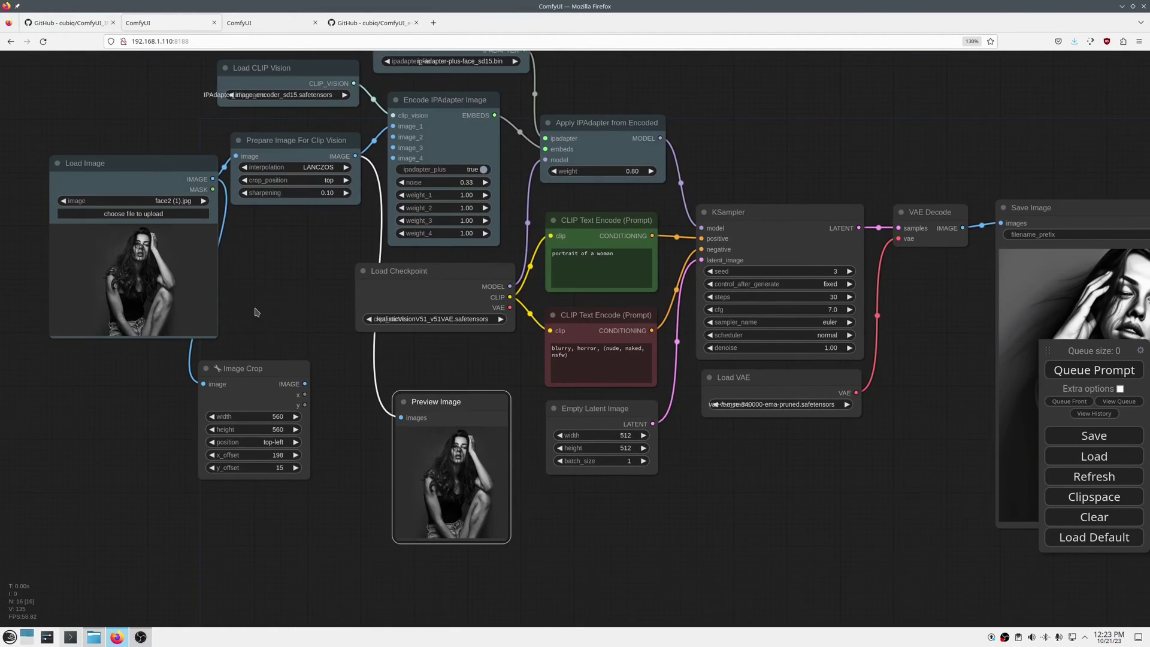
{"action": "left_click_drag", "start_coordinate": [313, 393], "coordinate": [429, 434]}
{"action": "scroll", "coordinate": [365, 432], "scroll_direction": "up", "scroll_amount": 4}
{"action": "left_click", "coordinate": [252, 433]}
{"action": "type", "text": "256"}
{"action": "key", "text": "Return"}
{"action": "left_click", "coordinate": [251, 455]}
{"action": "type", "text": "256"}
{"action": "key", "text": "Return"}
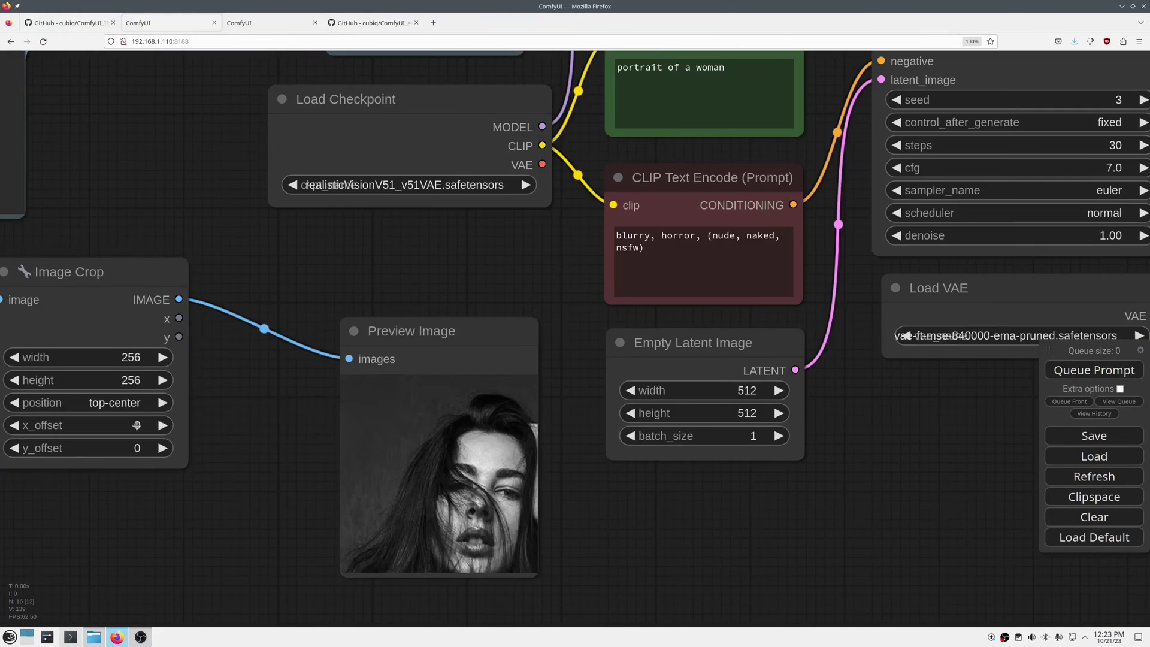
Step: Shift the Image Crop to an x_offset of 48 and y_offset of 20, rerunning to center the woman's face
{"action": "left_click_drag", "start_coordinate": [137, 425], "coordinate": [153, 425]}
{"action": "left_click_drag", "start_coordinate": [122, 447], "coordinate": [139, 425]}
{"action": "left_click", "coordinate": [1063, 369]}
{"action": "left_click", "coordinate": [1093, 369]}
{"action": "left_click", "coordinate": [1094, 370]}
Step: Feed the Image Crop output into Prepare Image For Clip Vision and generate the woman's portrait from the cropped face
{"action": "scroll", "coordinate": [273, 372], "scroll_direction": "down", "scroll_amount": 8}
{"action": "left_click_drag", "start_coordinate": [207, 249], "coordinate": [267, 337]}
{"action": "left_click_drag", "start_coordinate": [290, 425], "coordinate": [232, 237]}
{"action": "left_click", "coordinate": [1116, 370]}
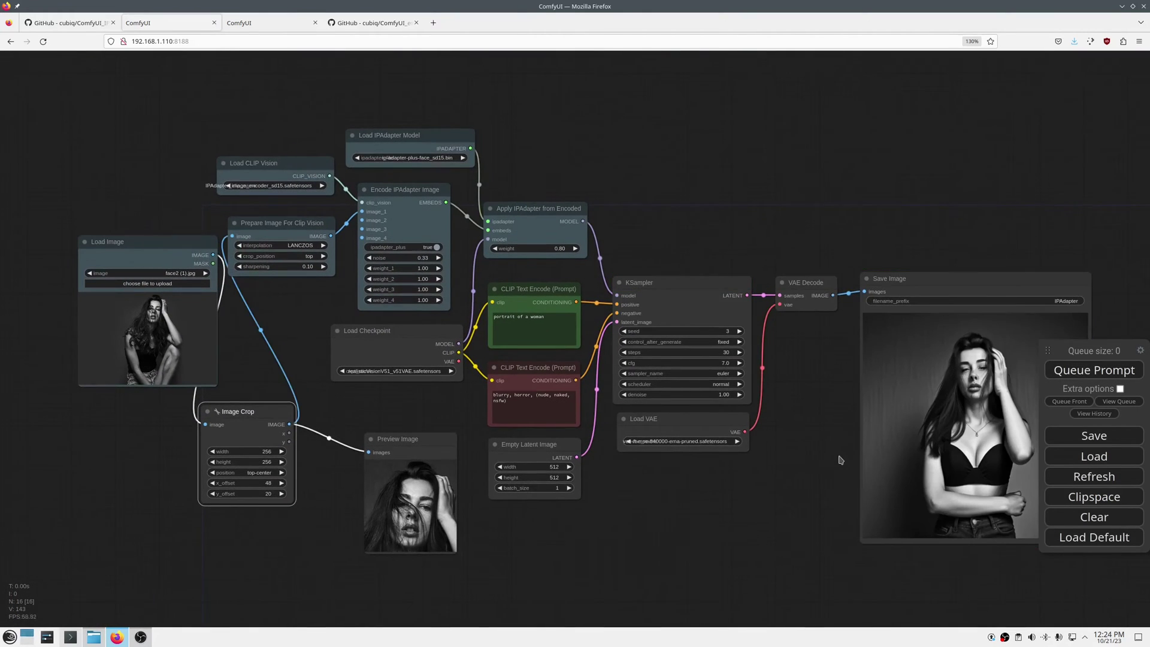
Step: Examine the face-crop result against its cropped reference by placing the Preview Image node beside Save Image and returning it
{"action": "left_click_drag", "start_coordinate": [838, 460], "coordinate": [710, 425]}
{"action": "left_click_drag", "start_coordinate": [271, 414], "coordinate": [673, 300]}
{"action": "scroll", "coordinate": [794, 418], "scroll_direction": "up", "scroll_amount": 10}
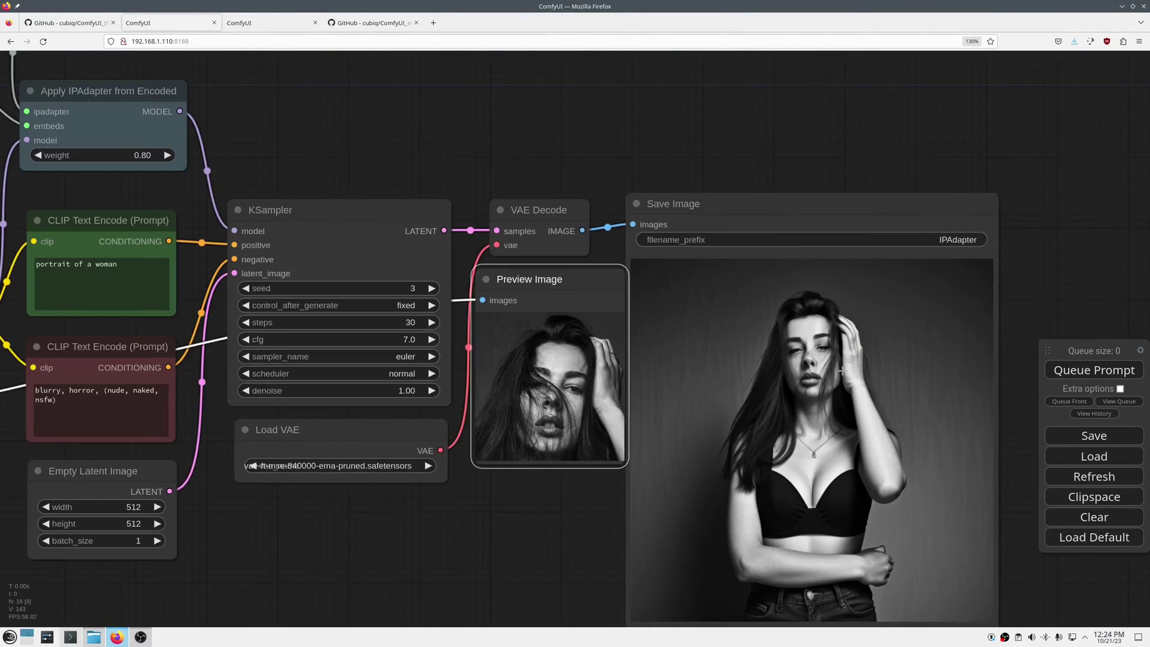
{"action": "scroll", "coordinate": [794, 418], "scroll_direction": "up", "scroll_amount": 2}
{"action": "mouse_move", "coordinate": [367, 167]}
{"action": "left_mouse_down"}
{"action": "mouse_move", "coordinate": [339, 174]}
{"action": "mouse_move", "coordinate": [352, 175]}
{"action": "left_mouse_up"}
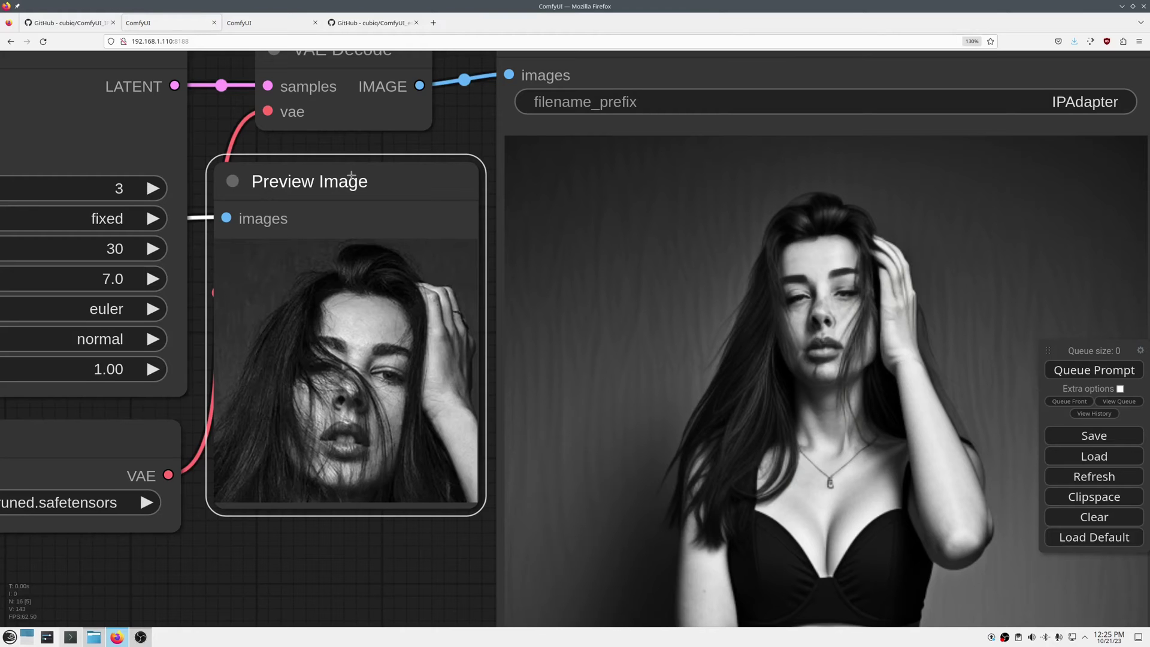
{"action": "scroll", "coordinate": [352, 175], "scroll_direction": "down", "scroll_amount": 5}
{"action": "left_click_drag", "start_coordinate": [290, 349], "coordinate": [539, 388]}
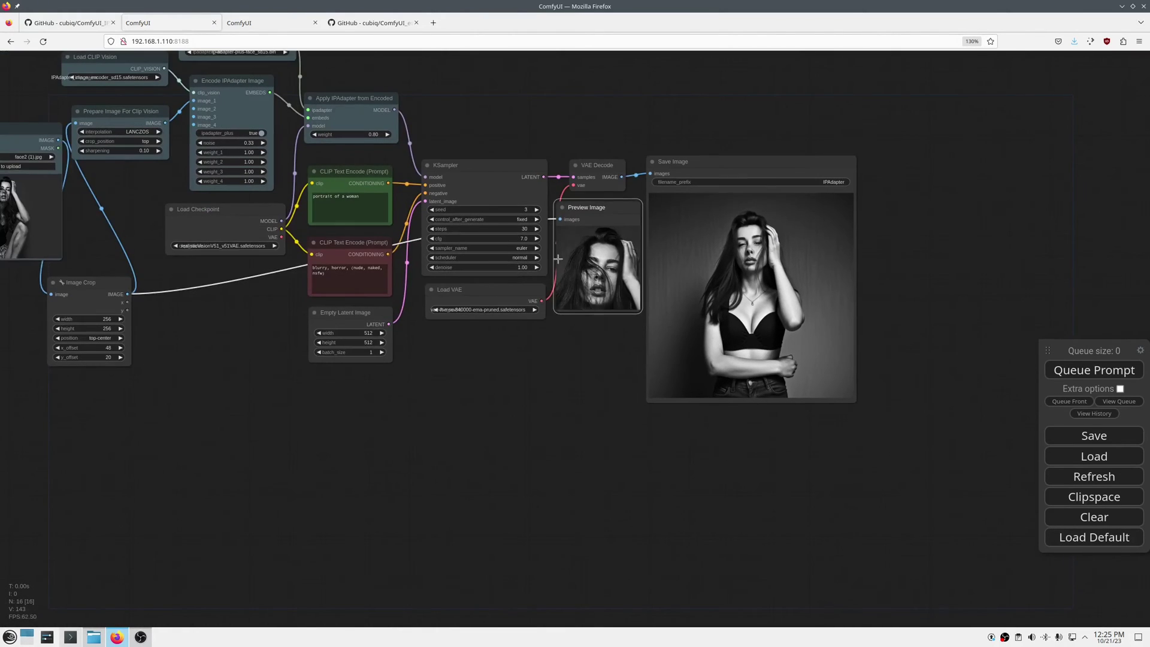
{"action": "left_click_drag", "start_coordinate": [595, 205], "coordinate": [187, 307]}
{"action": "left_click_drag", "start_coordinate": [180, 473], "coordinate": [329, 527]}
Step: Load face4.jpg as the reference image and connect it directly to Prepare Image For Clip Vision
{"action": "scroll", "coordinate": [90, 192], "scroll_direction": "up", "scroll_amount": 6}
{"action": "left_click", "coordinate": [257, 224]}
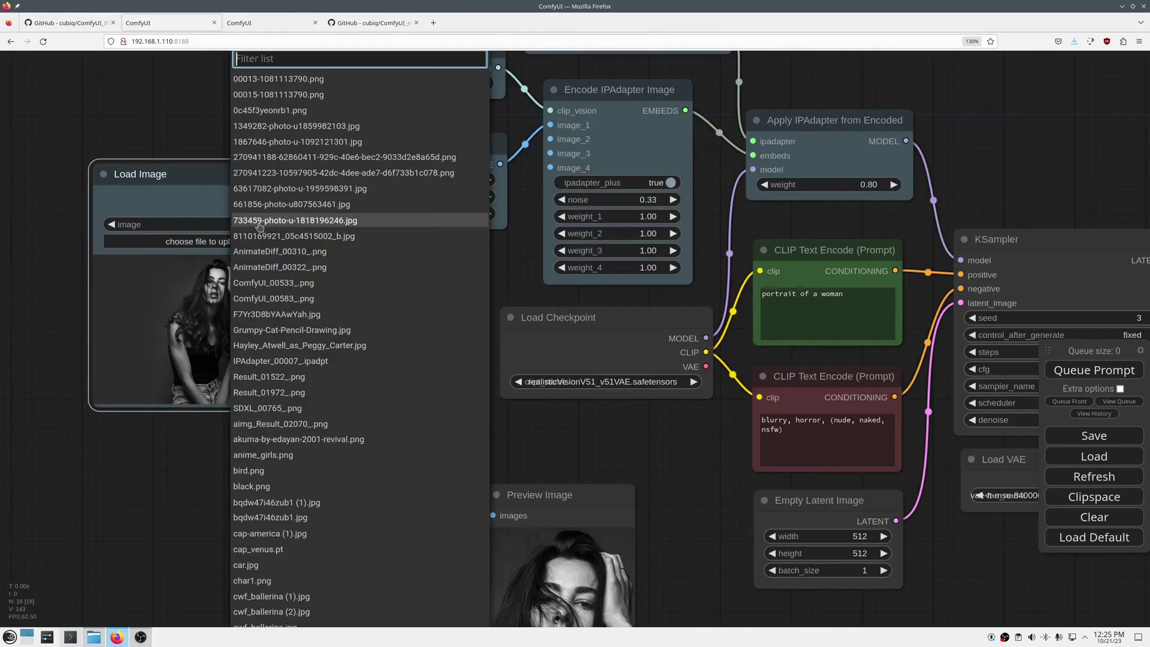
{"action": "type", "text": "face"}
{"action": "left_click", "coordinate": [262, 285]}
{"action": "left_click_drag", "start_coordinate": [277, 173], "coordinate": [221, 156]}
{"action": "left_click_drag", "start_coordinate": [255, 385], "coordinate": [341, 164]}
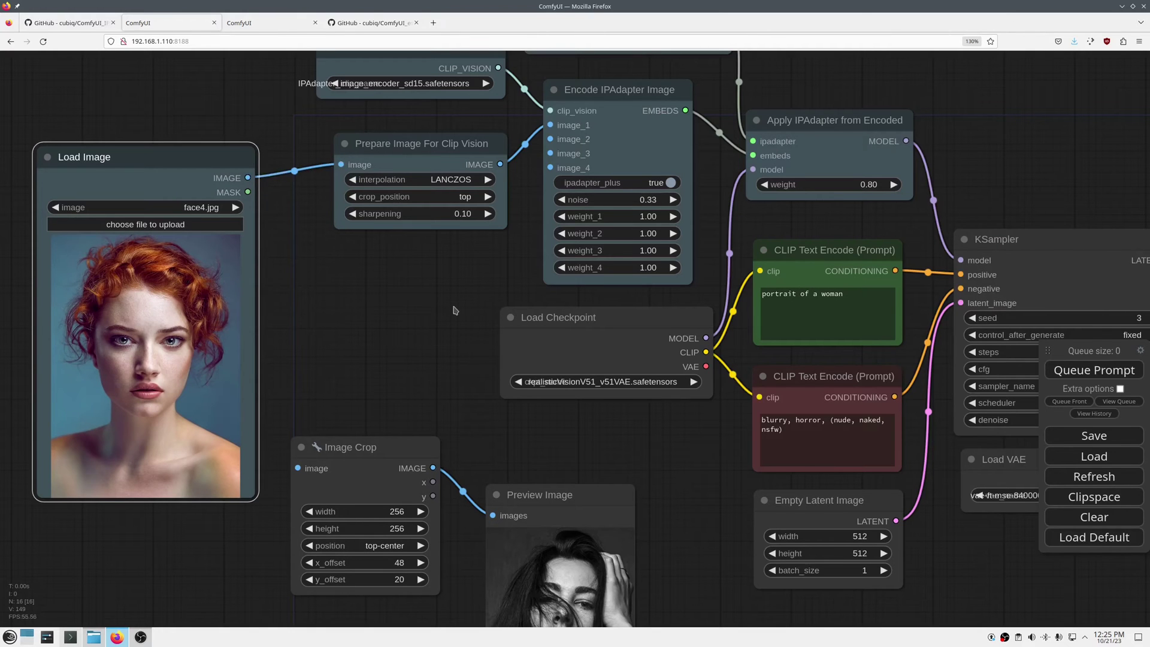
Step: Generate a portrait from face4.jpg and move the Load Image node beside Save Image to compare them
{"action": "scroll", "coordinate": [412, 284], "scroll_direction": "down", "scroll_amount": 6}
{"action": "left_click_drag", "start_coordinate": [825, 431], "coordinate": [539, 390]}
{"action": "left_click", "coordinate": [1107, 375]}
{"action": "left_click_drag", "start_coordinate": [64, 255], "coordinate": [110, 257]}
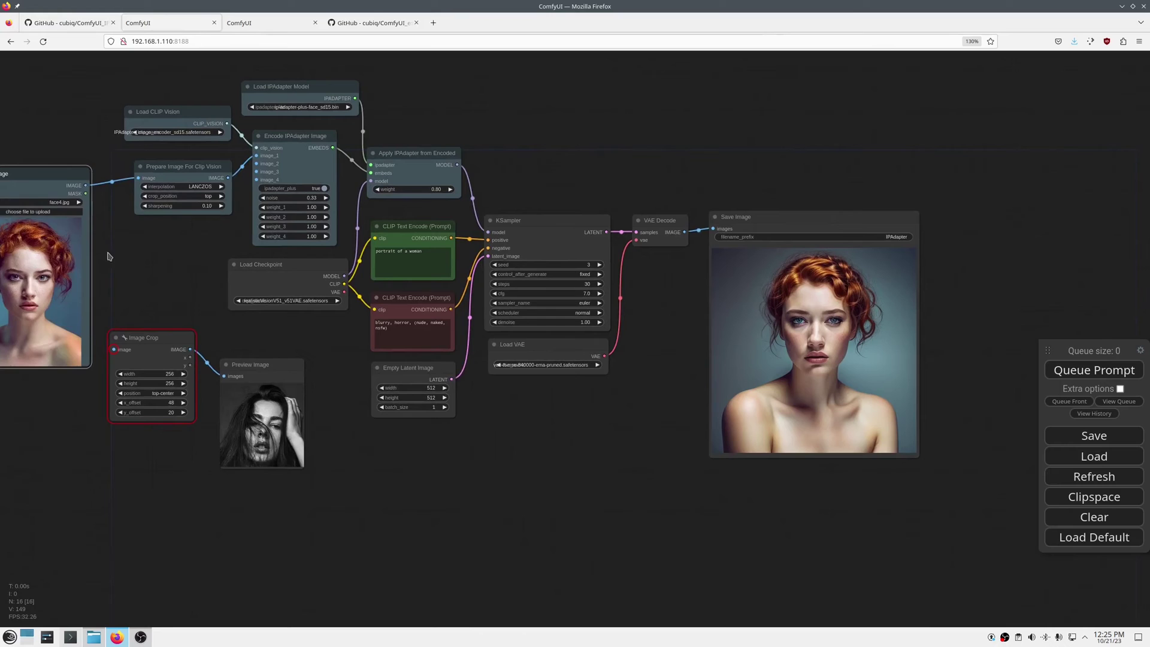
{"action": "left_click_drag", "start_coordinate": [35, 178], "coordinate": [999, 249]}
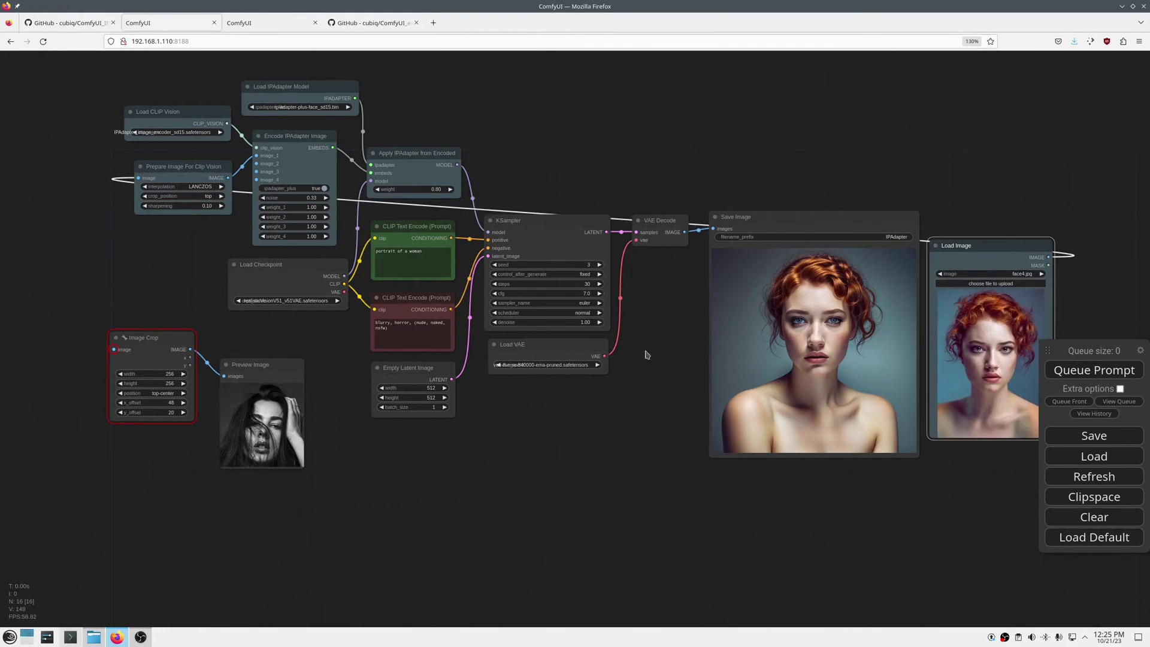
Step: Lower the KSampler cfg to 5.5 and regenerate the portrait
{"action": "scroll", "coordinate": [934, 345], "scroll_direction": "up", "scroll_amount": 5}
{"action": "left_click", "coordinate": [207, 255]}
{"action": "left_click", "coordinate": [207, 255]}
{"action": "left_click", "coordinate": [208, 255]}
{"action": "left_click", "coordinate": [1093, 375]}
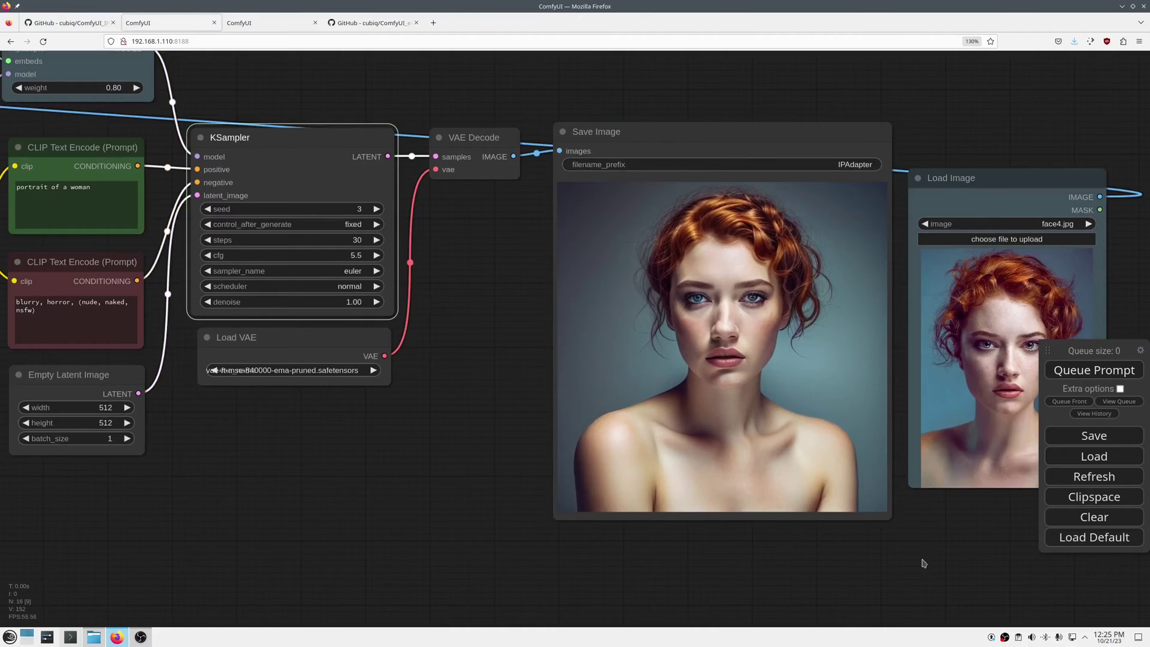
Step: Set the KSampler seed to 4 and generate another portrait
{"action": "left_click_drag", "start_coordinate": [967, 530], "coordinate": [860, 523]}
{"action": "left_click", "coordinate": [268, 202]}
{"action": "left_click", "coordinate": [1098, 371]}
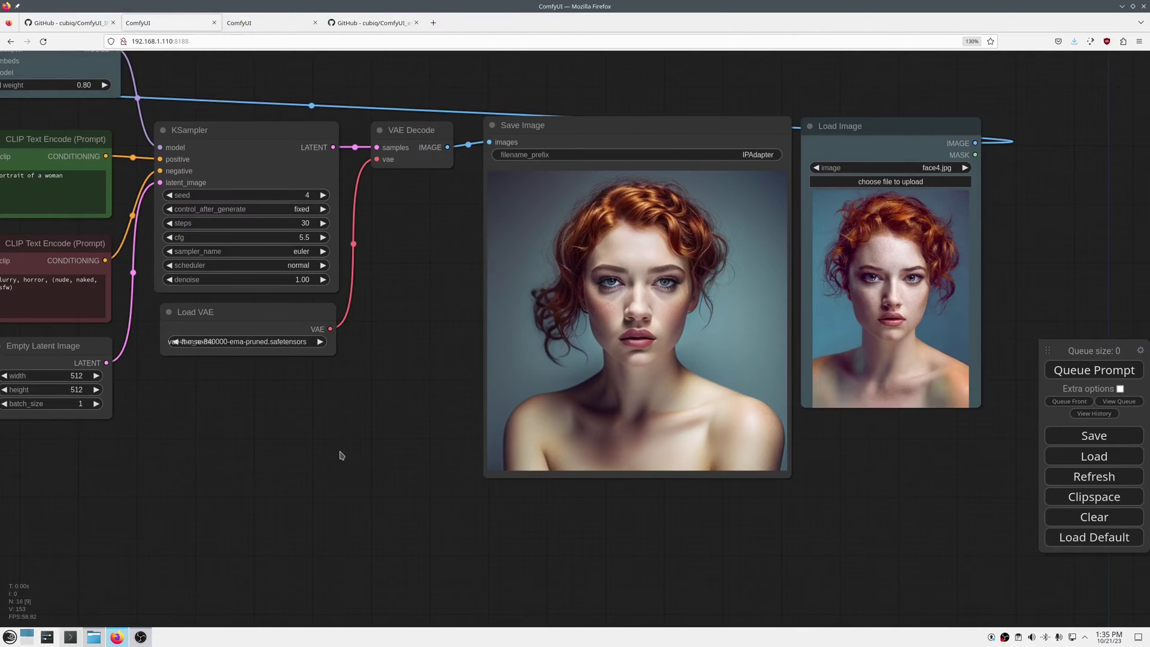
Step: Switch the IPAdapter model to ip-adapter_sdxl.bin and the CLIP Vision model to IPAdapter_image_encoder_sdxl.safetensors
{"action": "left_click_drag", "start_coordinate": [239, 421], "coordinate": [545, 527]}
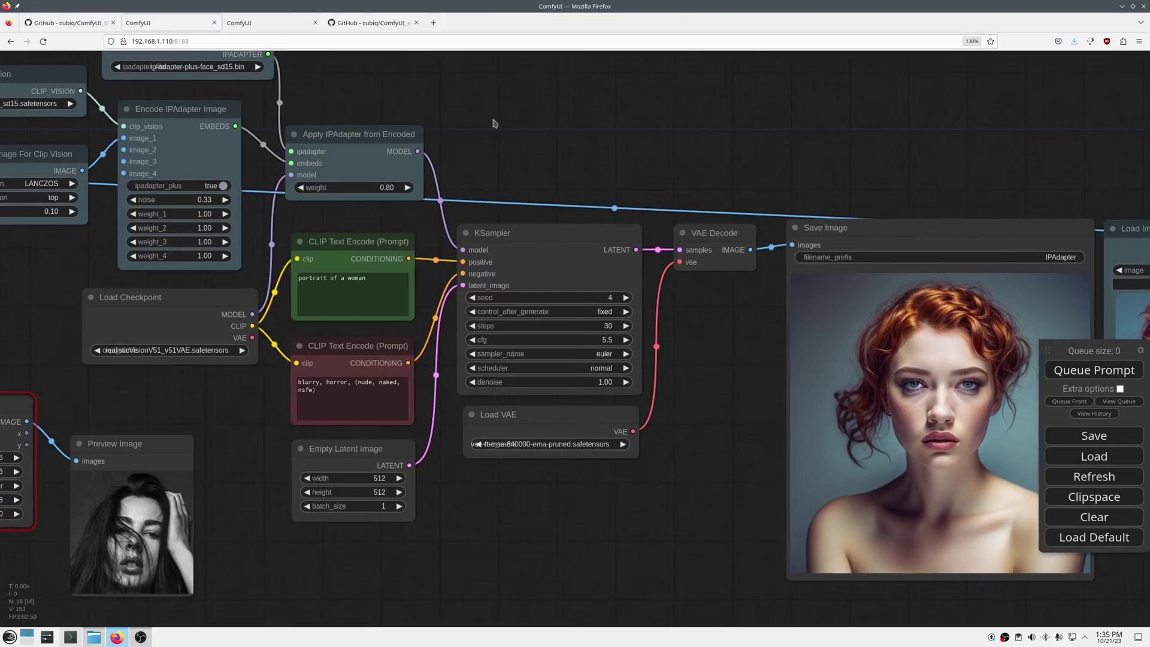
{"action": "left_click_drag", "start_coordinate": [495, 123], "coordinate": [653, 235]}
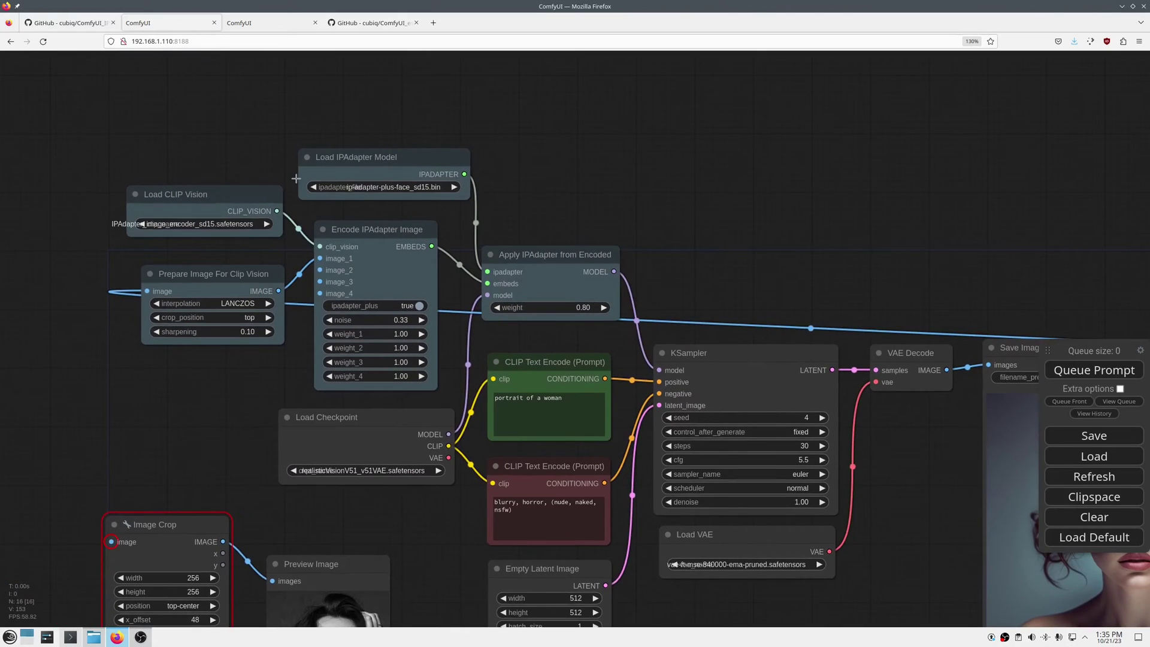
{"action": "scroll", "coordinate": [285, 181], "scroll_direction": "up", "scroll_amount": 5}
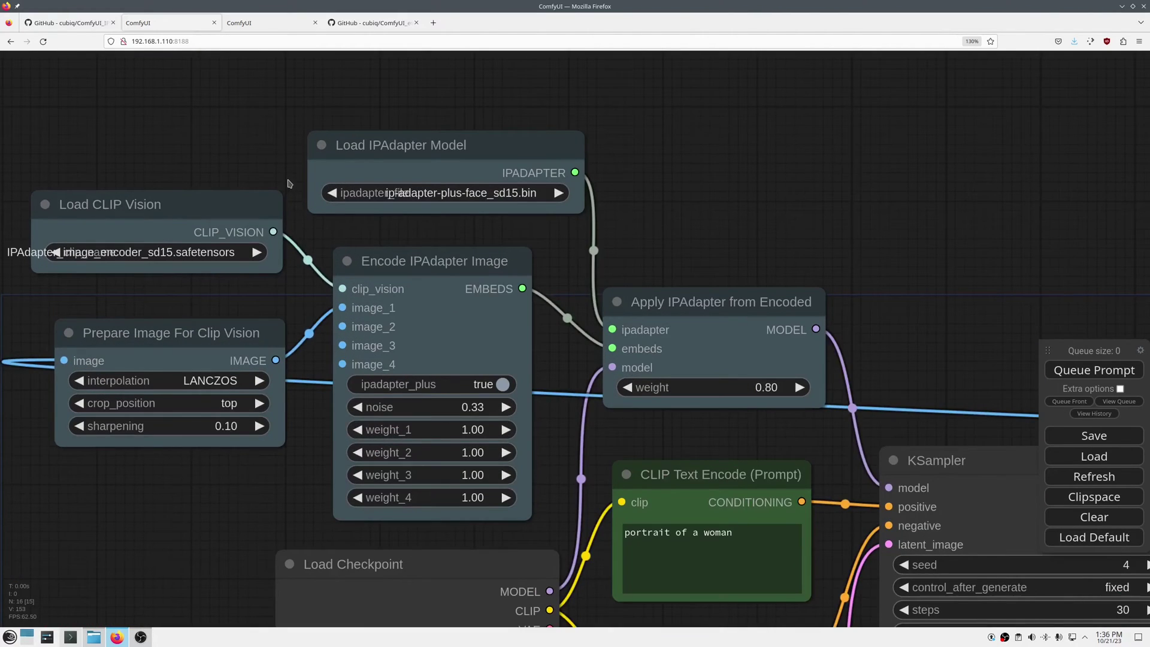
{"action": "left_click", "coordinate": [465, 194]}
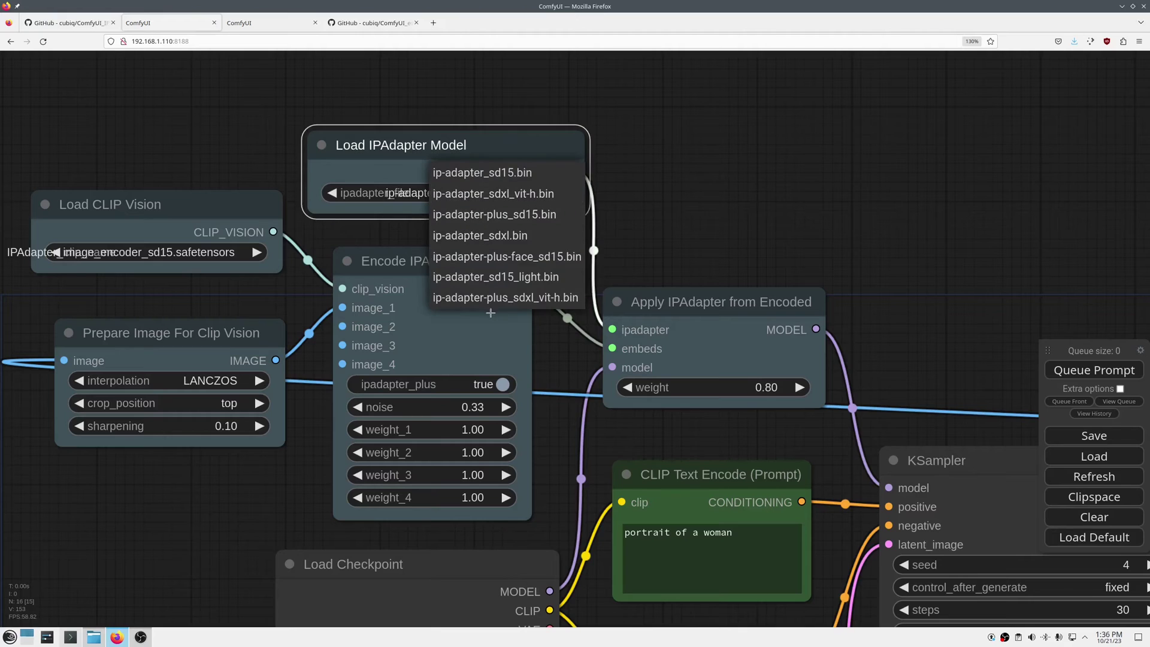
{"action": "left_click", "coordinate": [488, 243]}
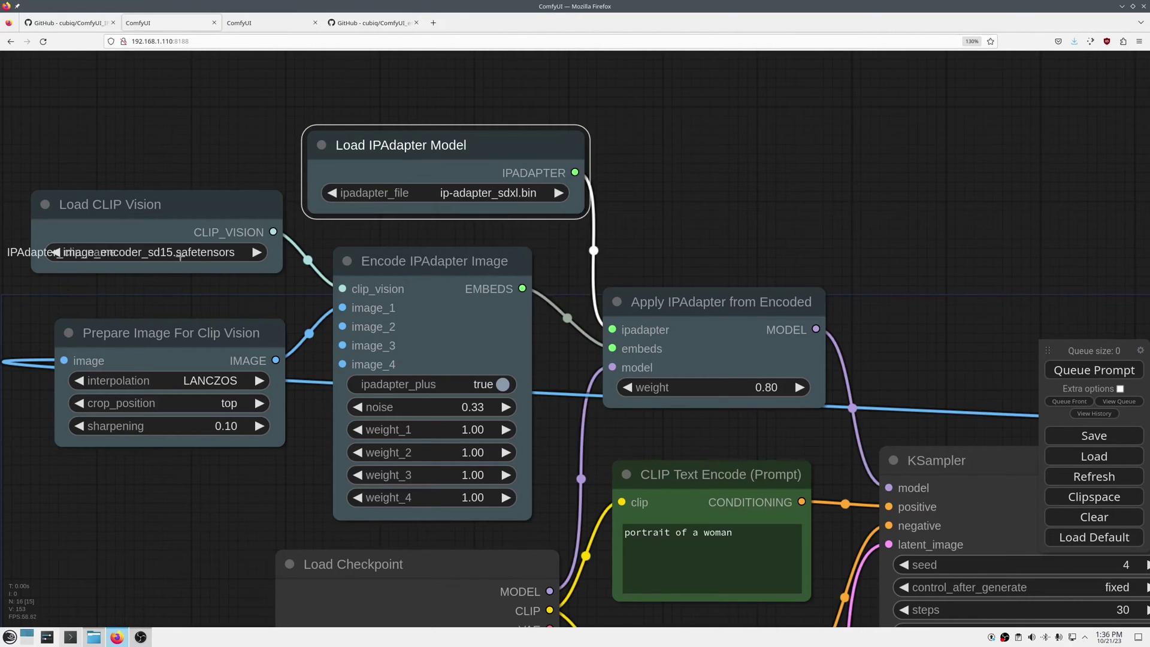
{"action": "left_click", "coordinate": [181, 256]}
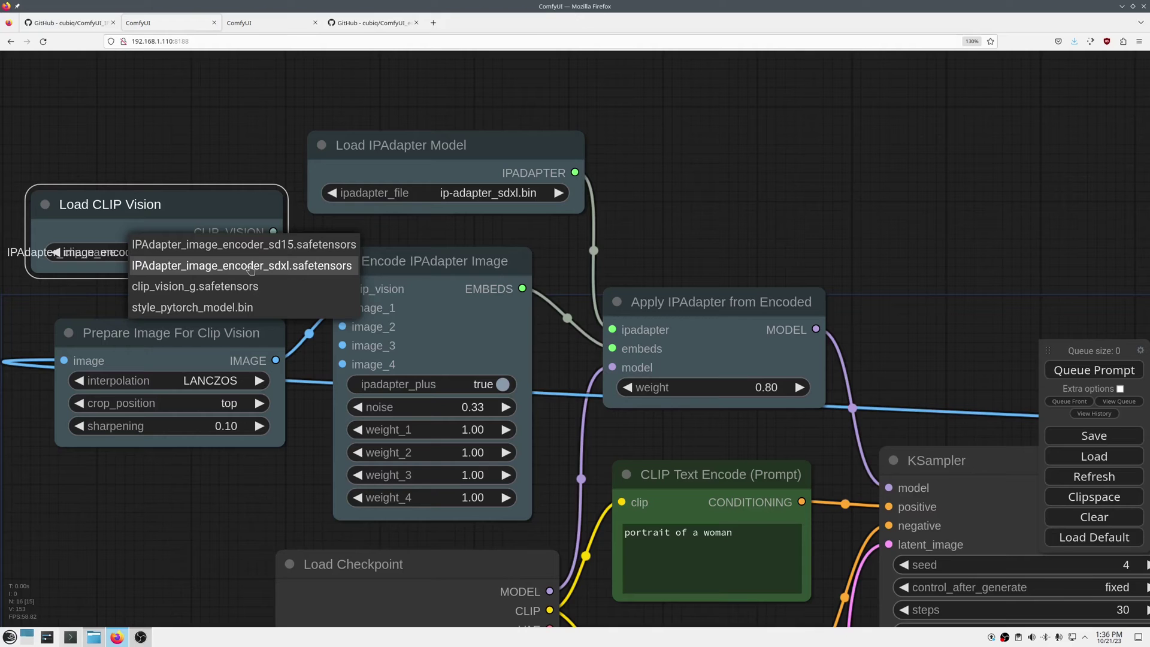
{"action": "left_click", "coordinate": [251, 268]}
Step: Load the SDXL checkpoint sdxl/sd_xl_base_1.0_0.9vae.safetensors
{"action": "scroll", "coordinate": [271, 269], "scroll_direction": "down", "scroll_amount": 3}
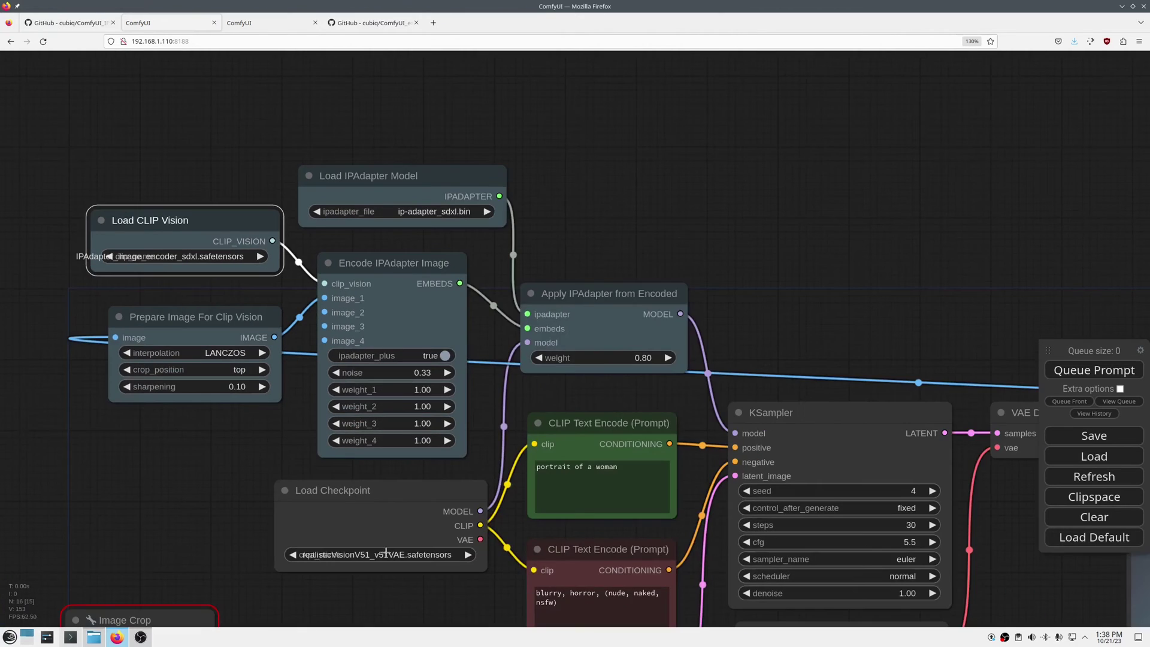
{"action": "left_click", "coordinate": [386, 553]}
{"action": "type", "text": "sdx"}
{"action": "left_click", "coordinate": [450, 575]}
Step: Delete the unused Image Crop and Preview Image nodes
{"action": "left_click_drag", "start_coordinate": [450, 585], "coordinate": [444, 392]}
{"action": "left_click", "coordinate": [300, 475]}
{"action": "key", "text": "Delete"}
Step: Set the Empty Latent Image width and height to 1024
{"action": "left_click", "coordinate": [608, 517]}
{"action": "type", "text": "1024"}
{"action": "key", "text": "Return"}
{"action": "left_click", "coordinate": [614, 535]}
{"action": "type", "text": "1024"}
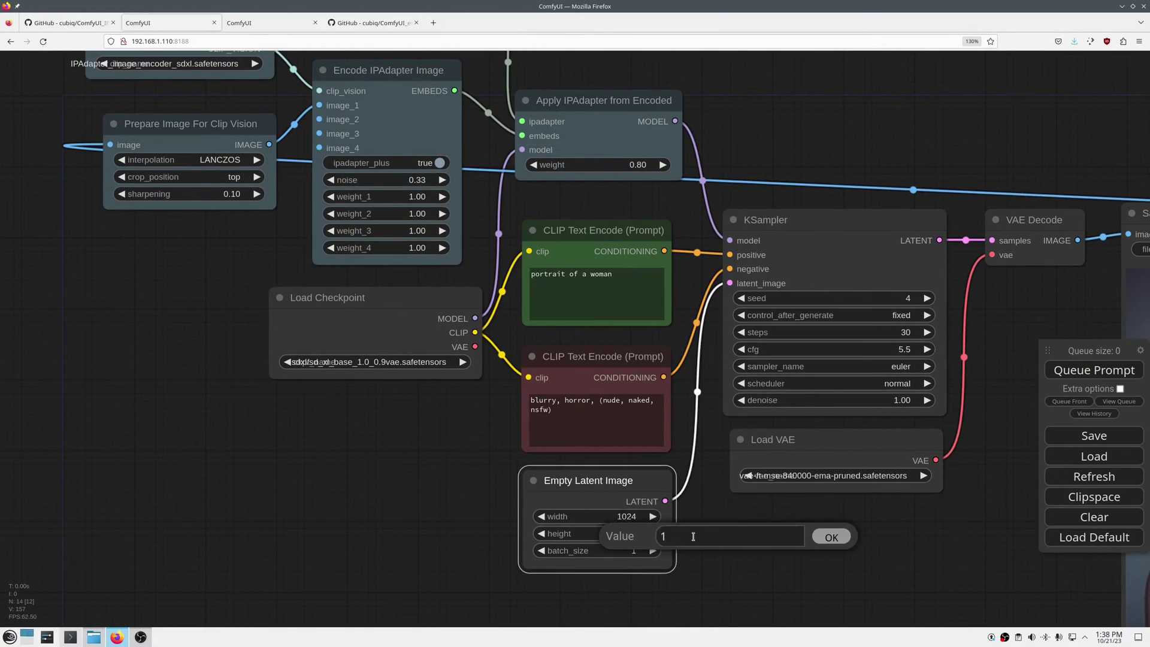
{"action": "key", "text": "Return"}
Step: Move the Load Image node back to the start of the graph and try to run the SDXL workflow
{"action": "scroll", "coordinate": [296, 380], "scroll_direction": "down", "scroll_amount": 8}
{"action": "left_click_drag", "start_coordinate": [944, 366], "coordinate": [157, 321]}
{"action": "left_click", "coordinate": [1094, 370]}
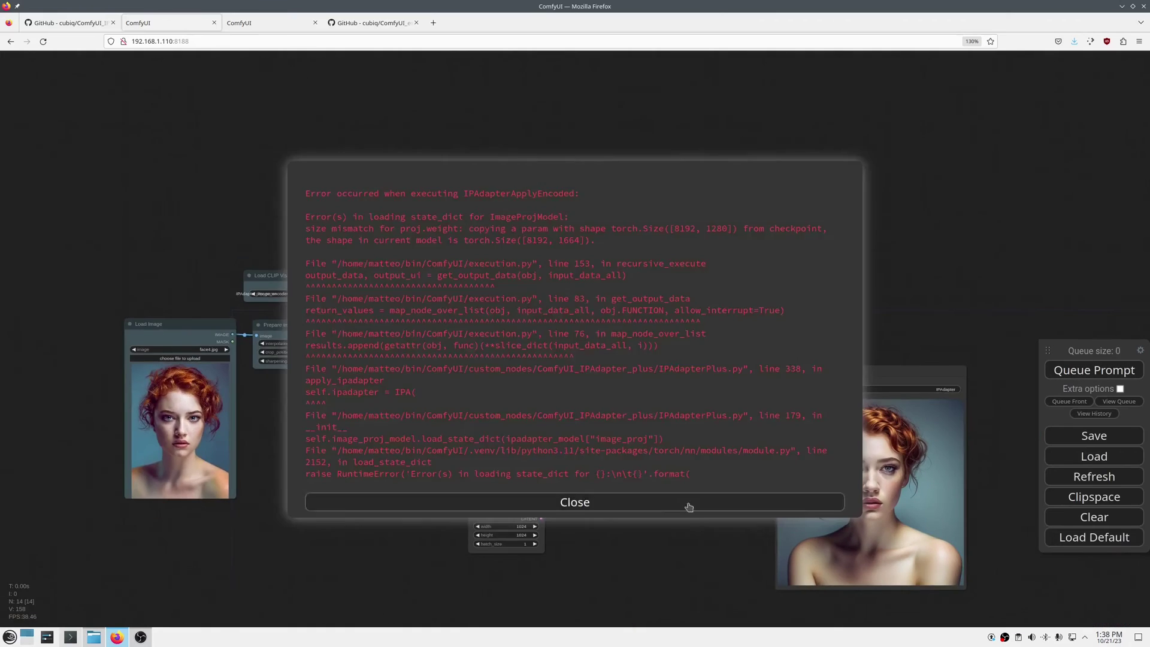
{"action": "left_click", "coordinate": [689, 504]}
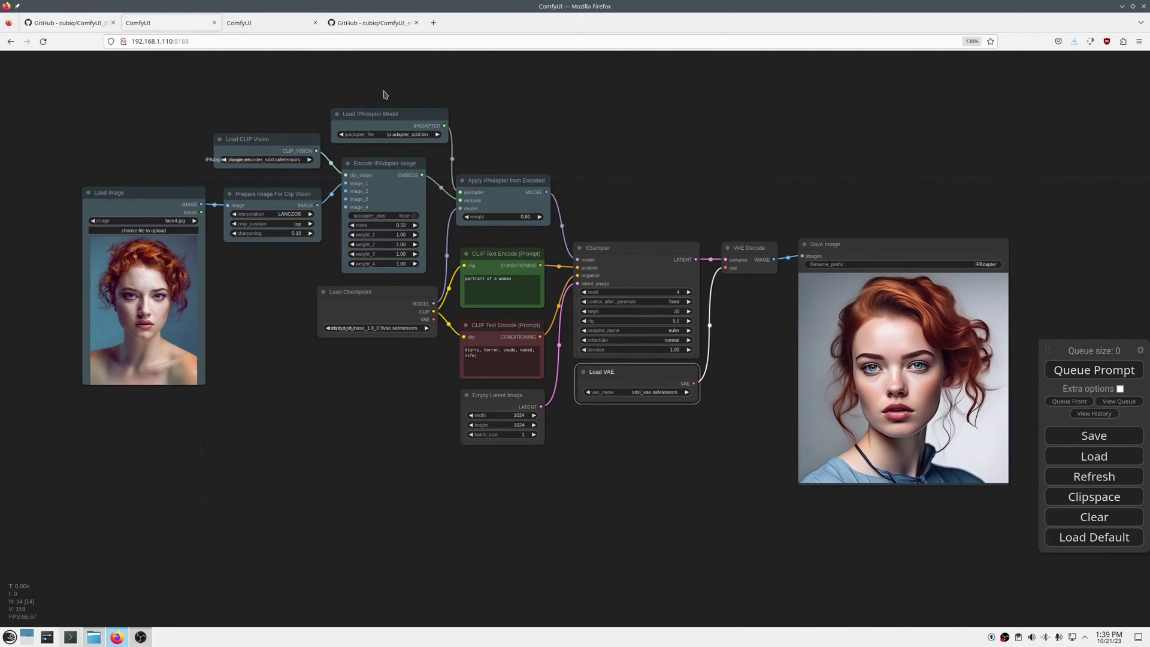
Step: Switch the IPAdapter model to ip-adapter_sdxl_vit-h.bin
{"action": "scroll", "coordinate": [384, 95], "scroll_direction": "up", "scroll_amount": 8}
{"action": "left_click", "coordinate": [456, 185]}
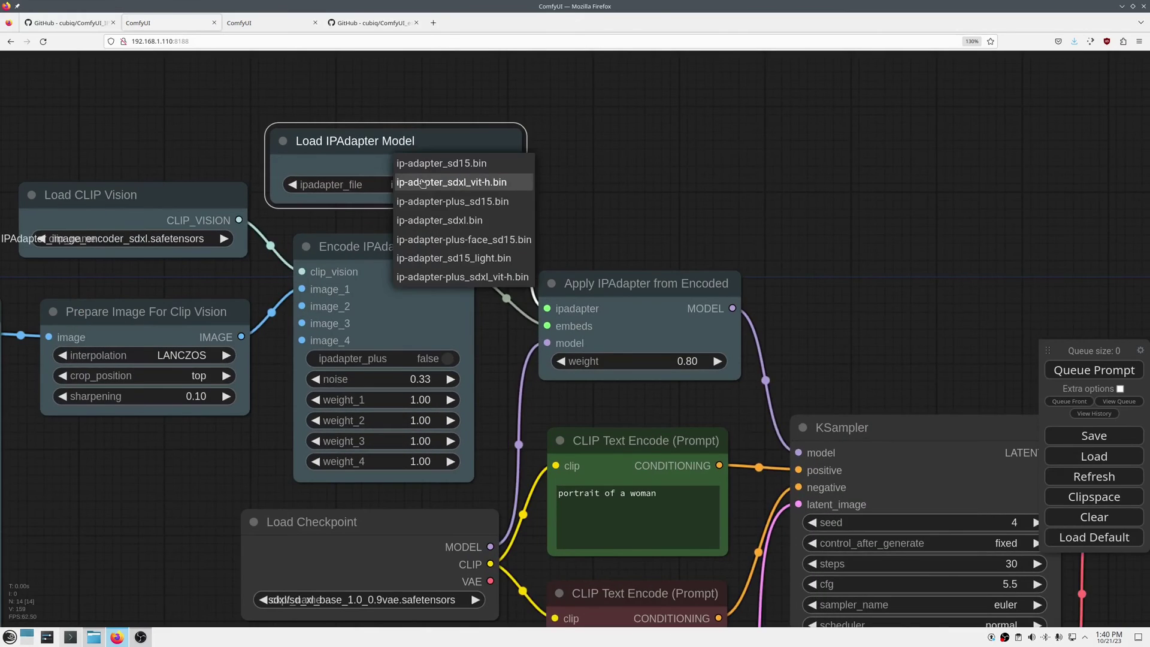
{"action": "left_click", "coordinate": [479, 187]}
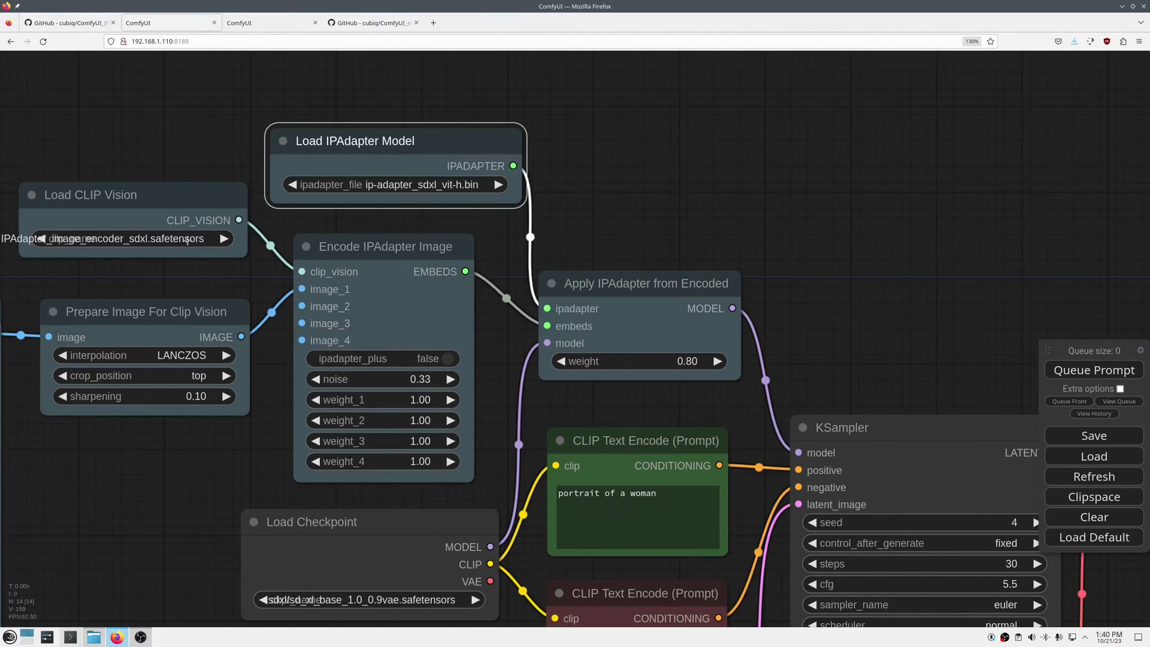
Step: Set the CLIP Vision model to IPAdapter_image_encoder_sd15.safetensors, then generate the SDXL portrait and inspect it
{"action": "left_click", "coordinate": [188, 240]}
{"action": "left_click", "coordinate": [302, 234]}
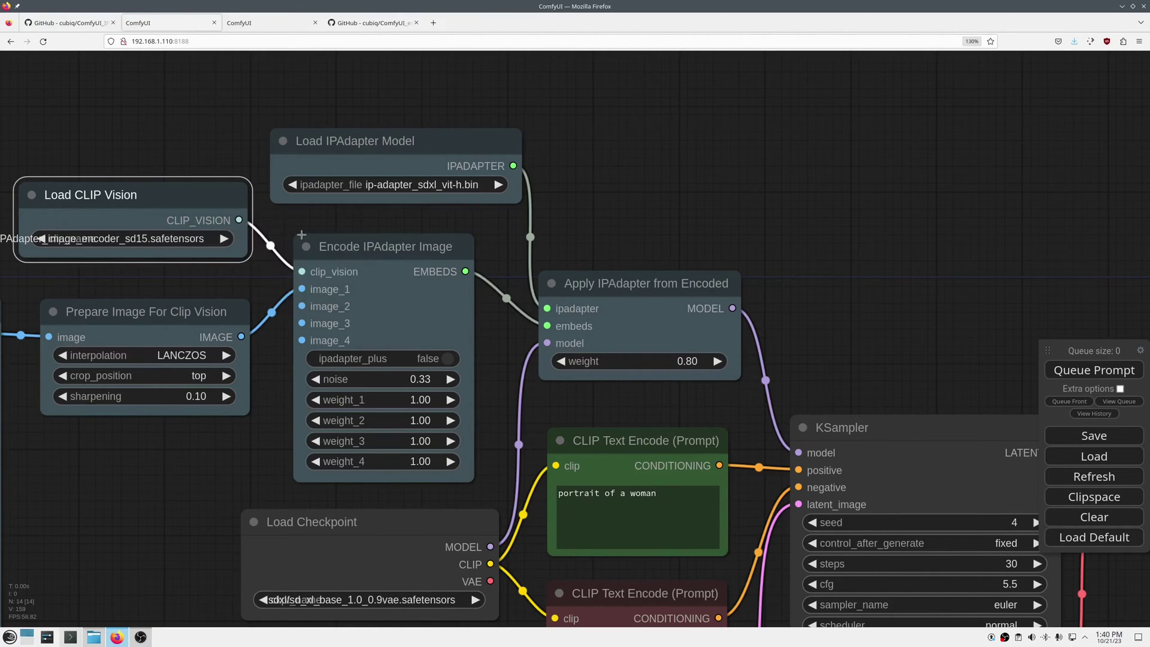
{"action": "scroll", "coordinate": [400, 220], "scroll_direction": "down", "scroll_amount": 7}
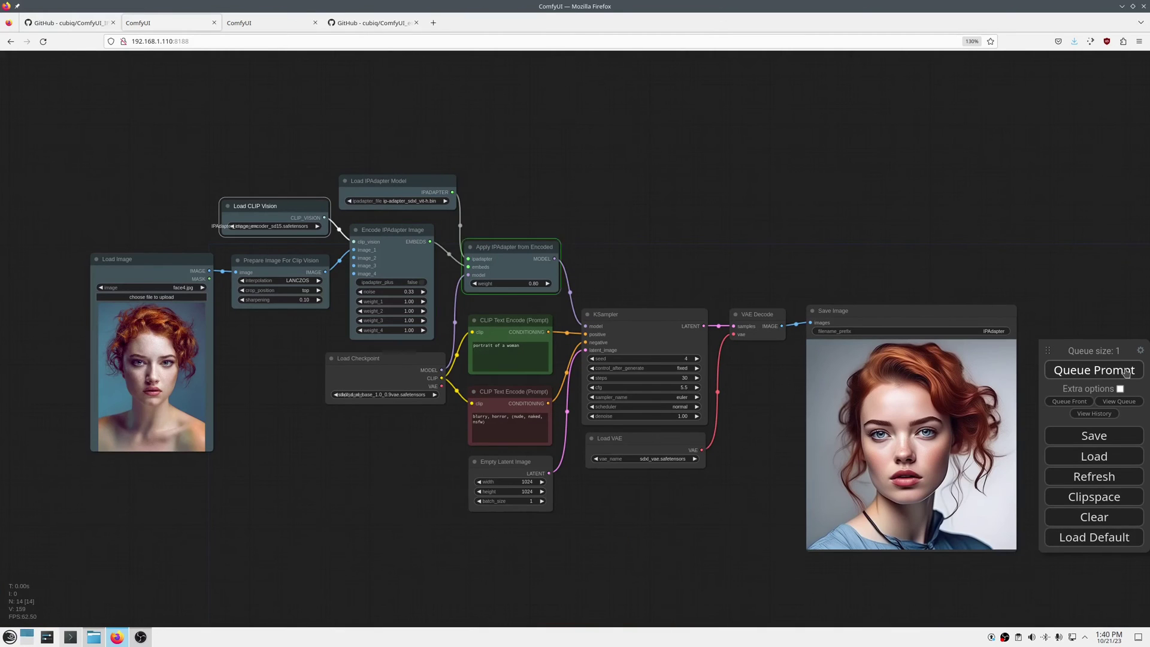
{"action": "left_click_drag", "start_coordinate": [747, 485], "coordinate": [741, 447]}
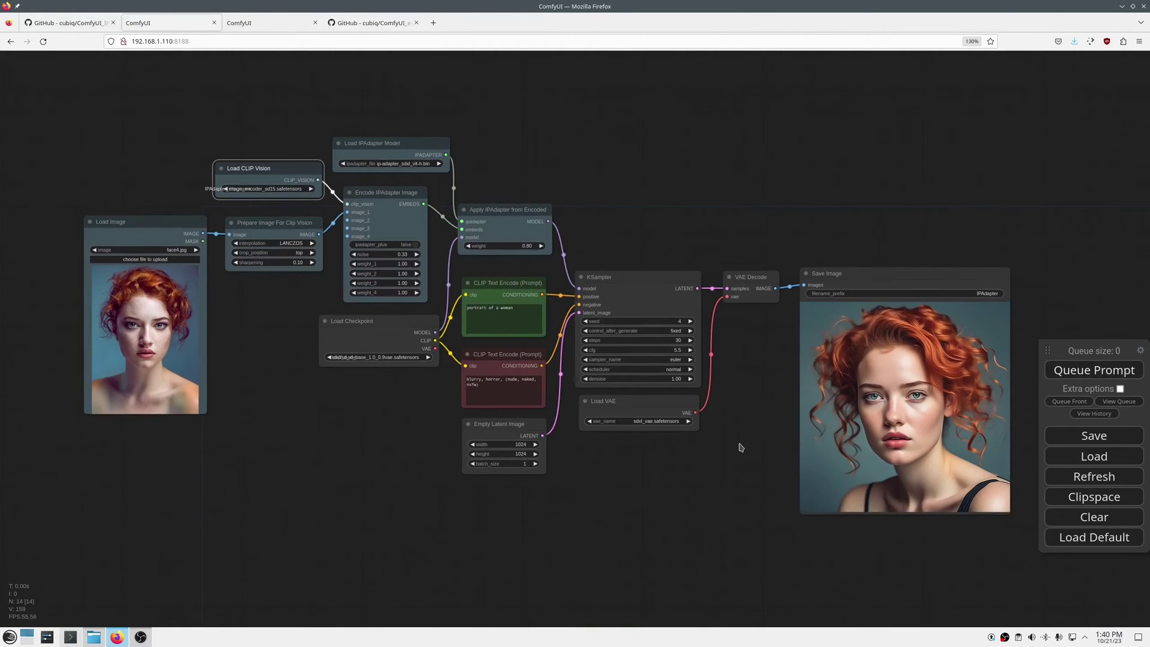
{"action": "scroll", "coordinate": [992, 384], "scroll_direction": "up", "scroll_amount": 4}
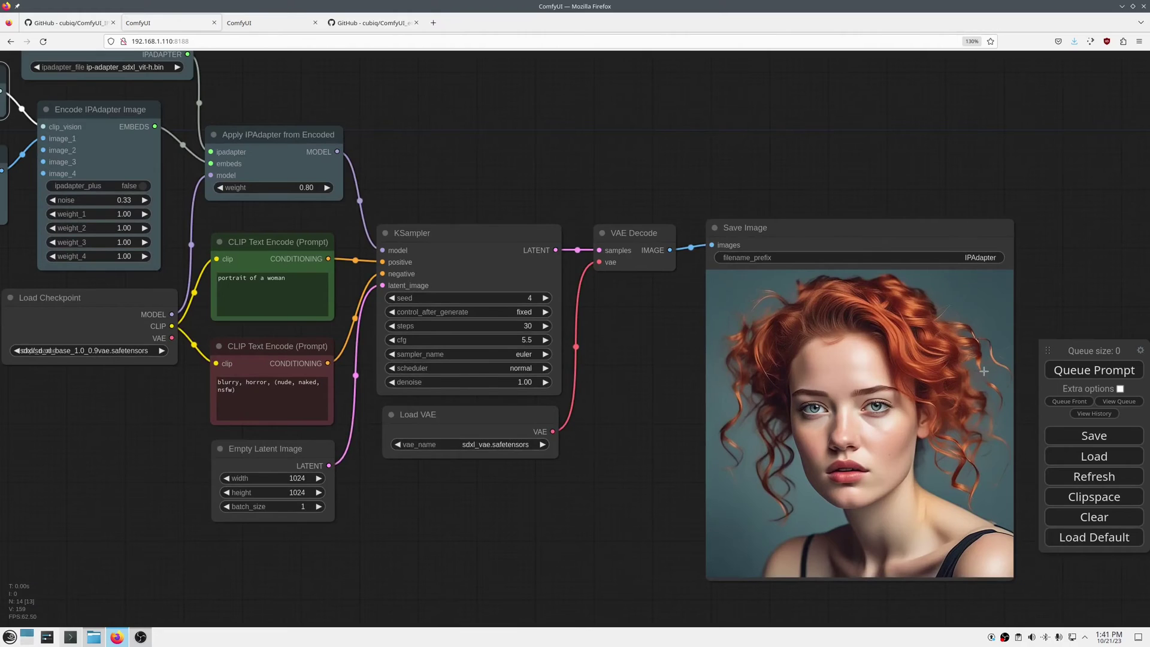
{"action": "scroll", "coordinate": [623, 357], "scroll_direction": "down", "scroll_amount": 7}
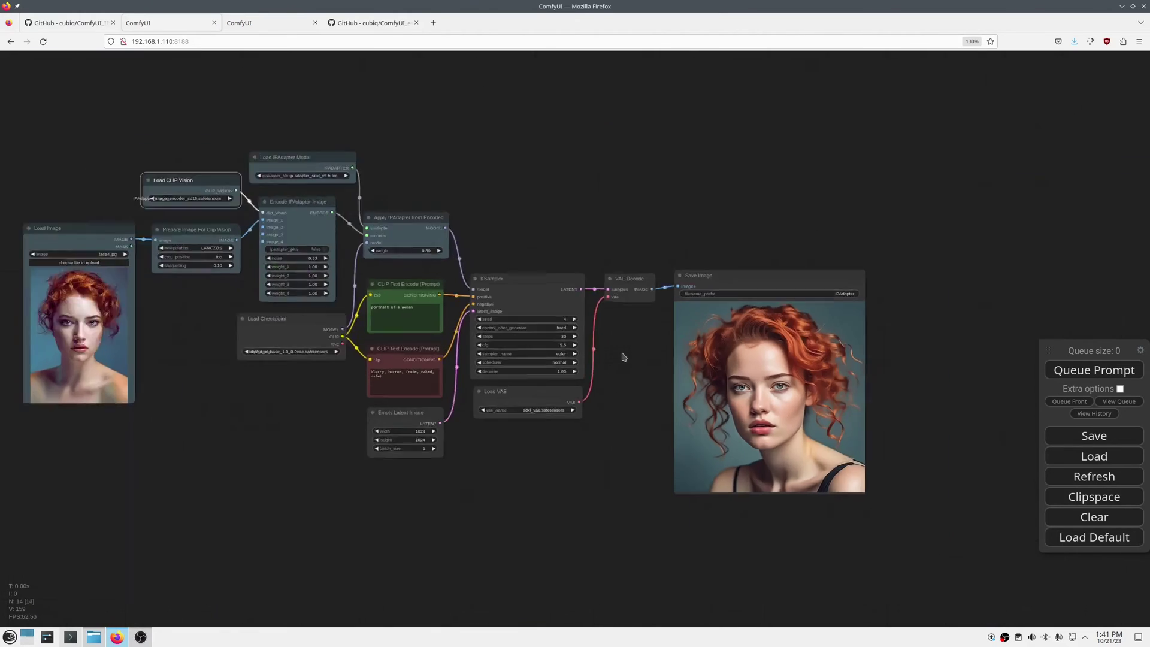
Step: Switch the IPAdapter model to ip-adapter-plus_sdxl_vit-h.bin with ipadapter_plus set to true, and generate a new portrait
{"action": "scroll", "coordinate": [340, 222], "scroll_direction": "up", "scroll_amount": 11}
{"action": "left_click", "coordinate": [359, 204]}
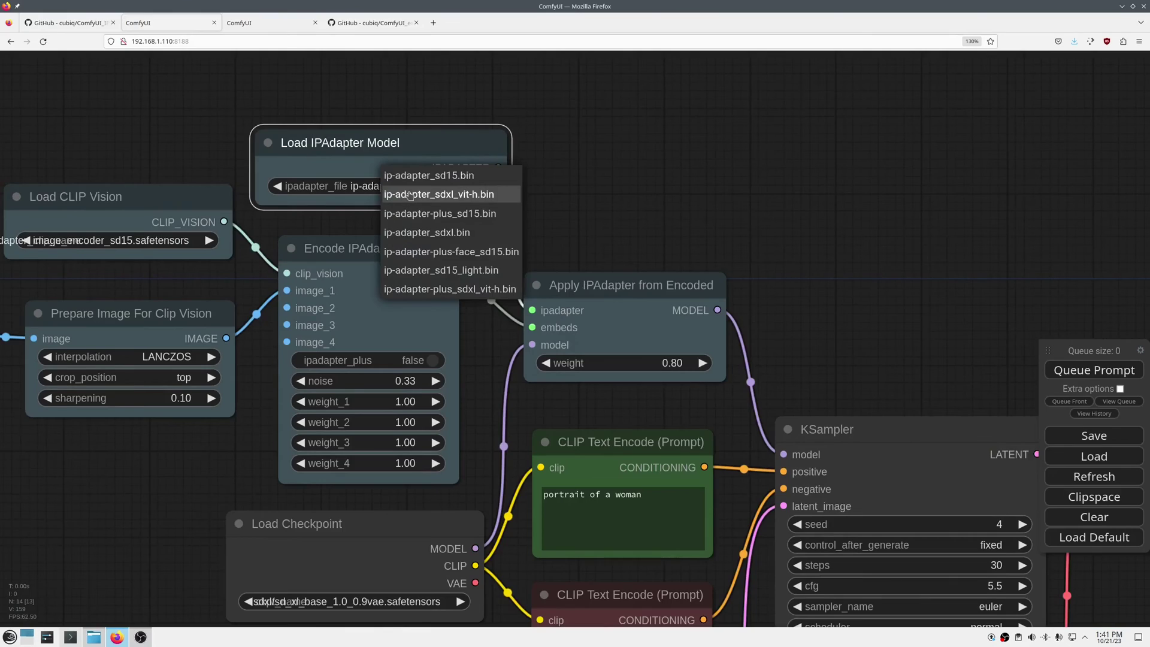
{"action": "left_click", "coordinate": [449, 289]}
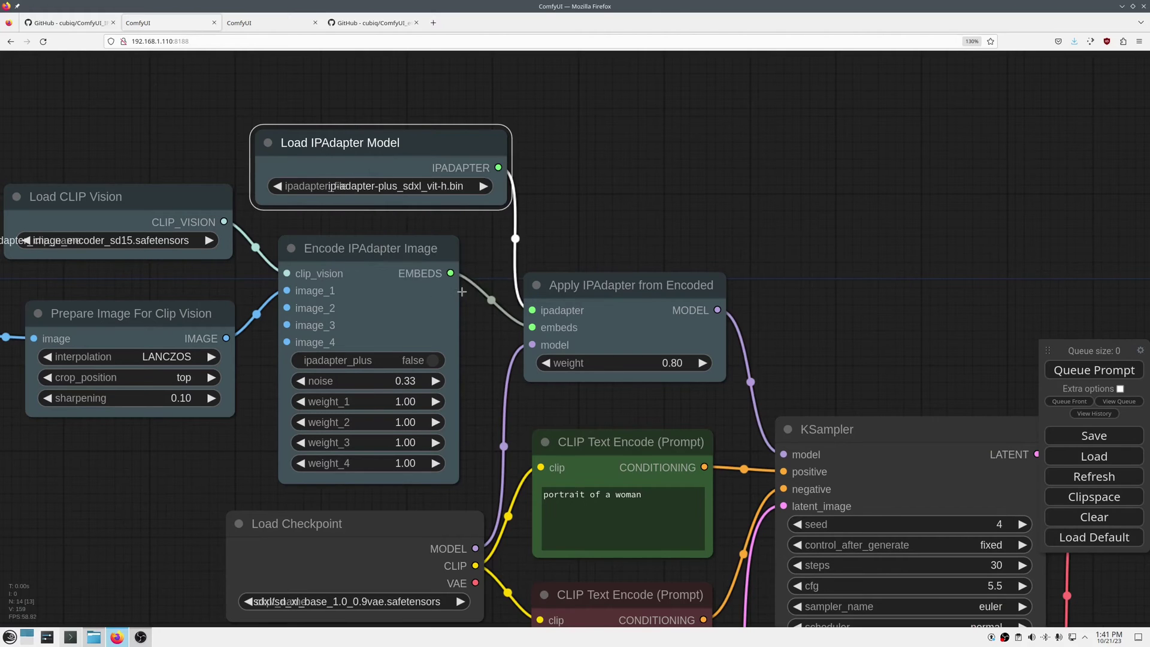
{"action": "left_click", "coordinate": [420, 360]}
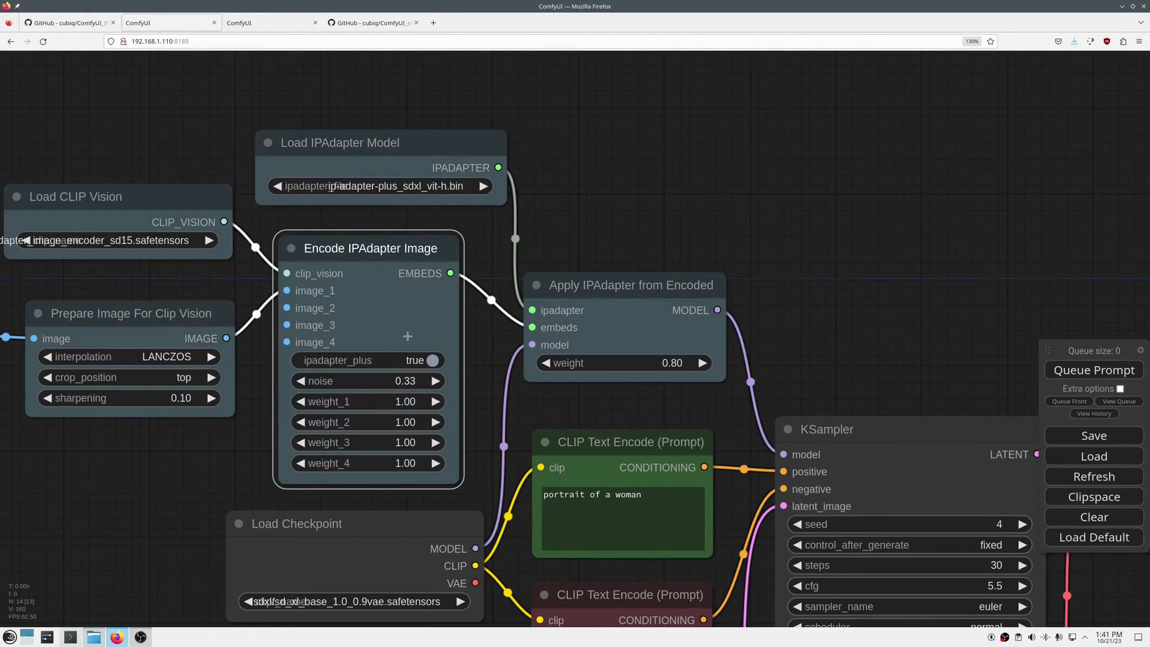
{"action": "scroll", "coordinate": [485, 295], "scroll_direction": "down", "scroll_amount": 9}
{"action": "left_click", "coordinate": [1107, 375]}
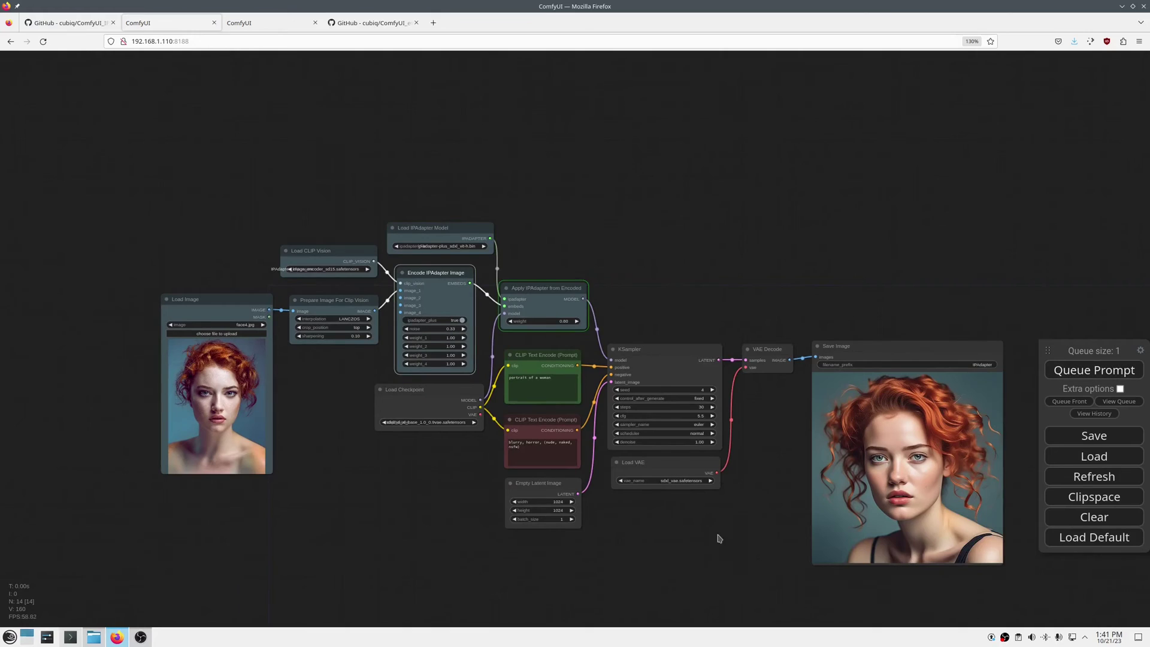
{"action": "left_click_drag", "start_coordinate": [769, 550], "coordinate": [735, 515]}
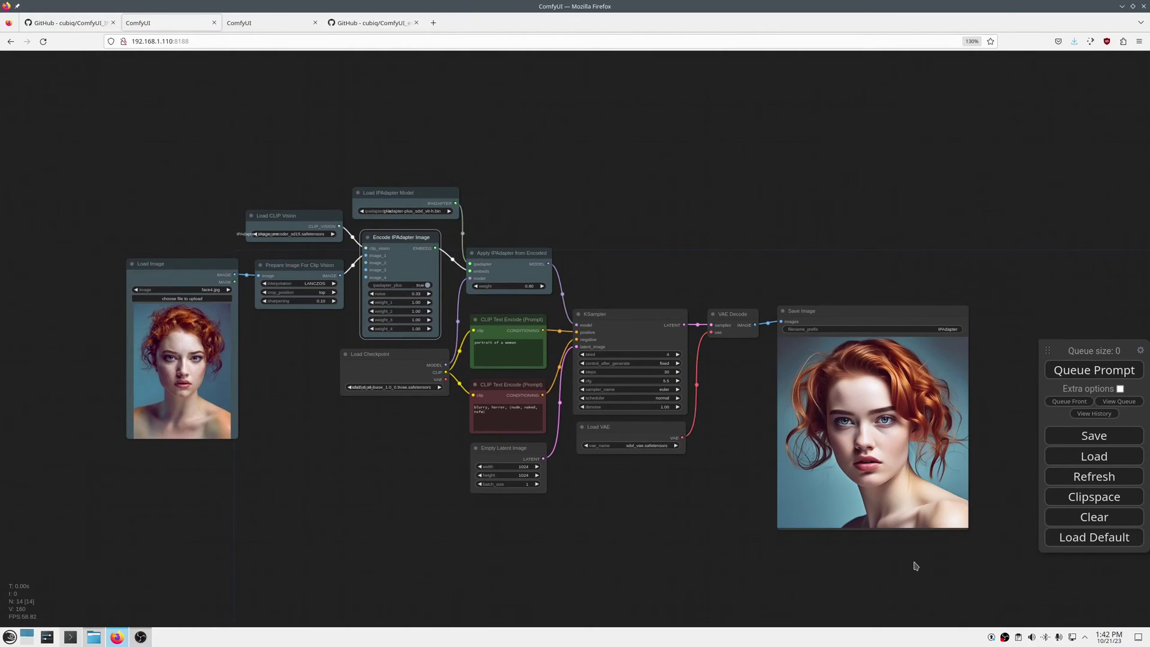
{"action": "left_click_drag", "start_coordinate": [916, 568], "coordinate": [913, 554]}
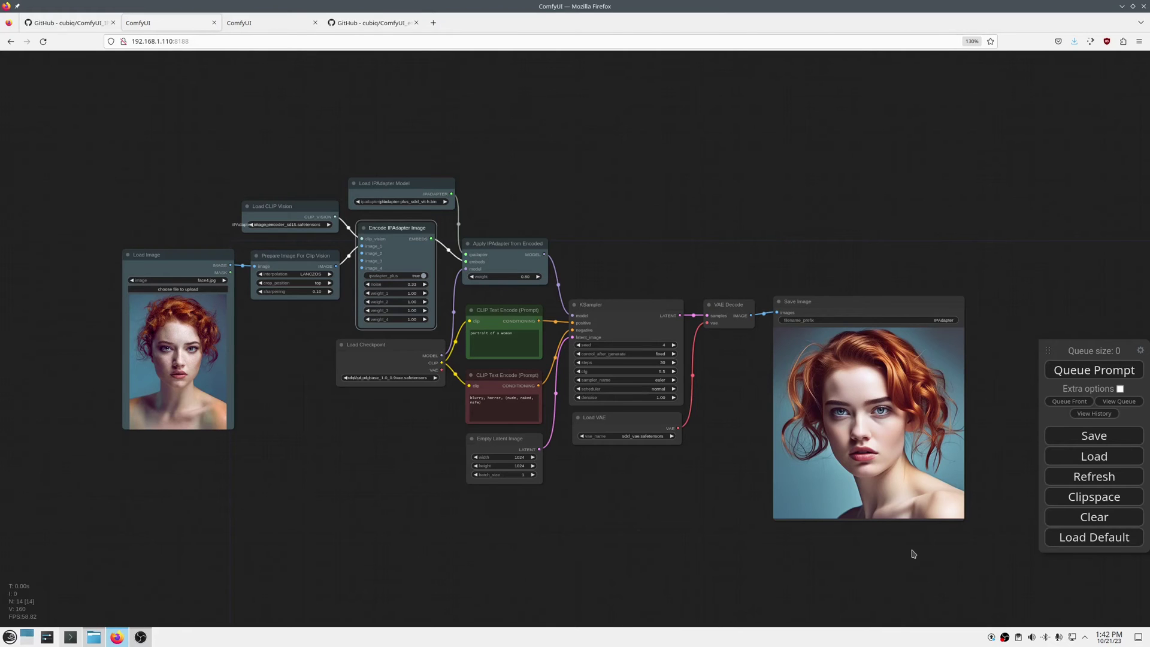
{"action": "scroll", "coordinate": [973, 570], "scroll_direction": "up", "scroll_amount": 1}
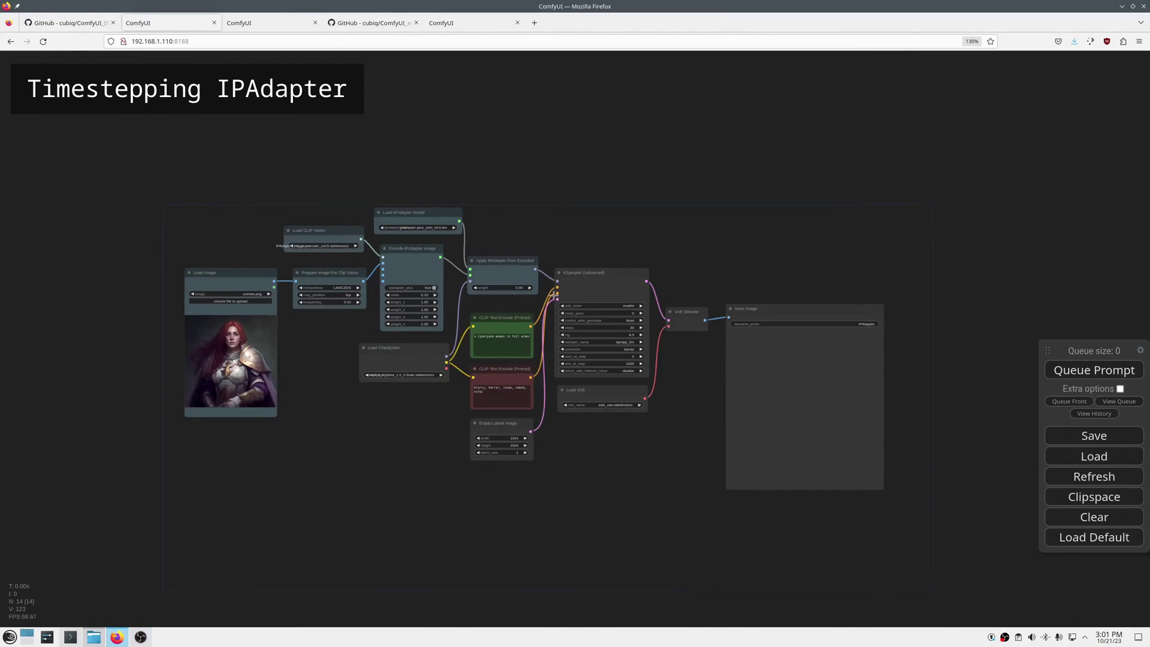
Step: Set the Apply IPAdapter from Encoded weight to 0.50 and generate the cyberpunk woman in armor from the woman.png reference
{"action": "scroll", "coordinate": [547, 243], "scroll_direction": "up", "scroll_amount": 6}
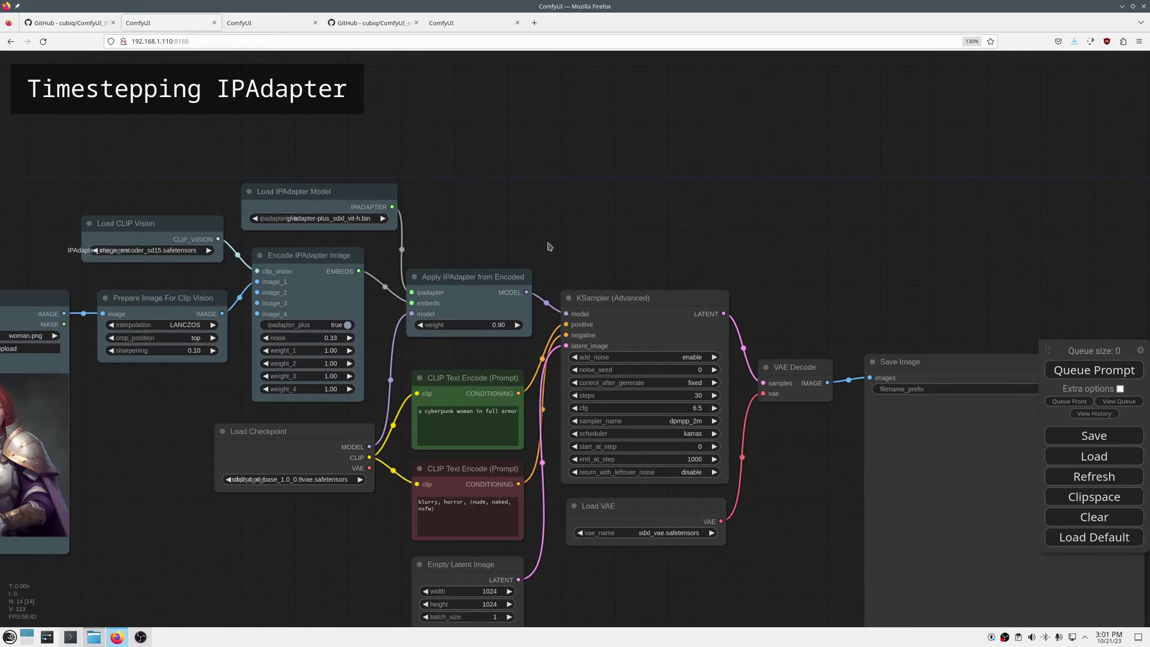
{"action": "left_click_drag", "start_coordinate": [457, 219], "coordinate": [644, 162]}
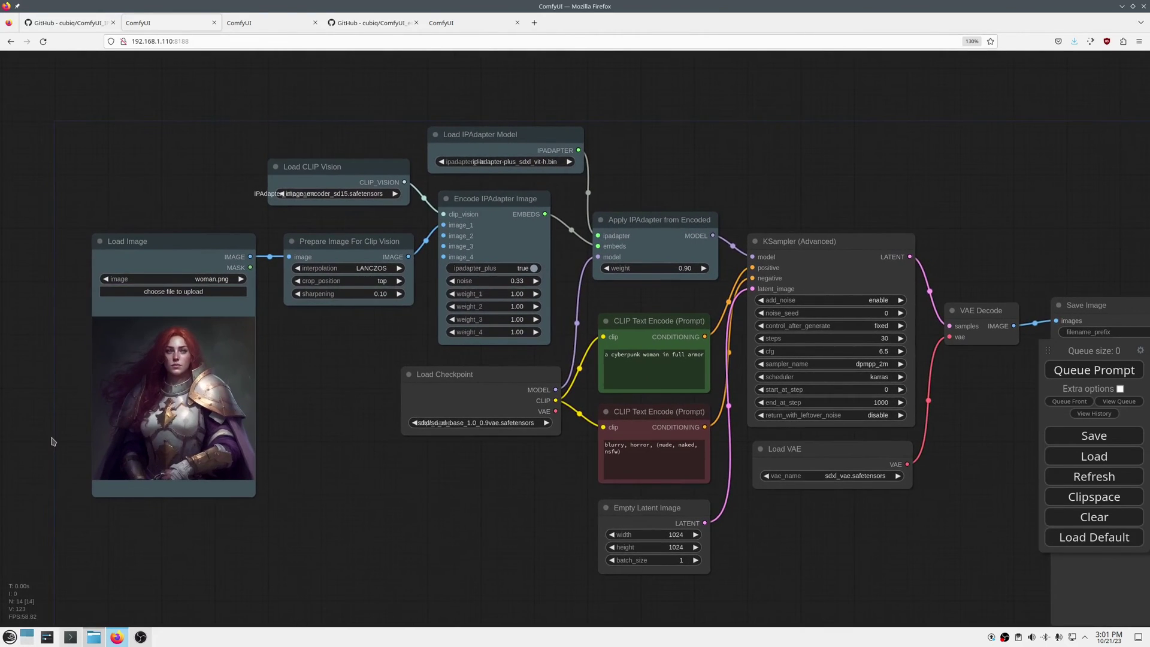
{"action": "scroll", "coordinate": [52, 441], "scroll_direction": "up", "scroll_amount": 5}
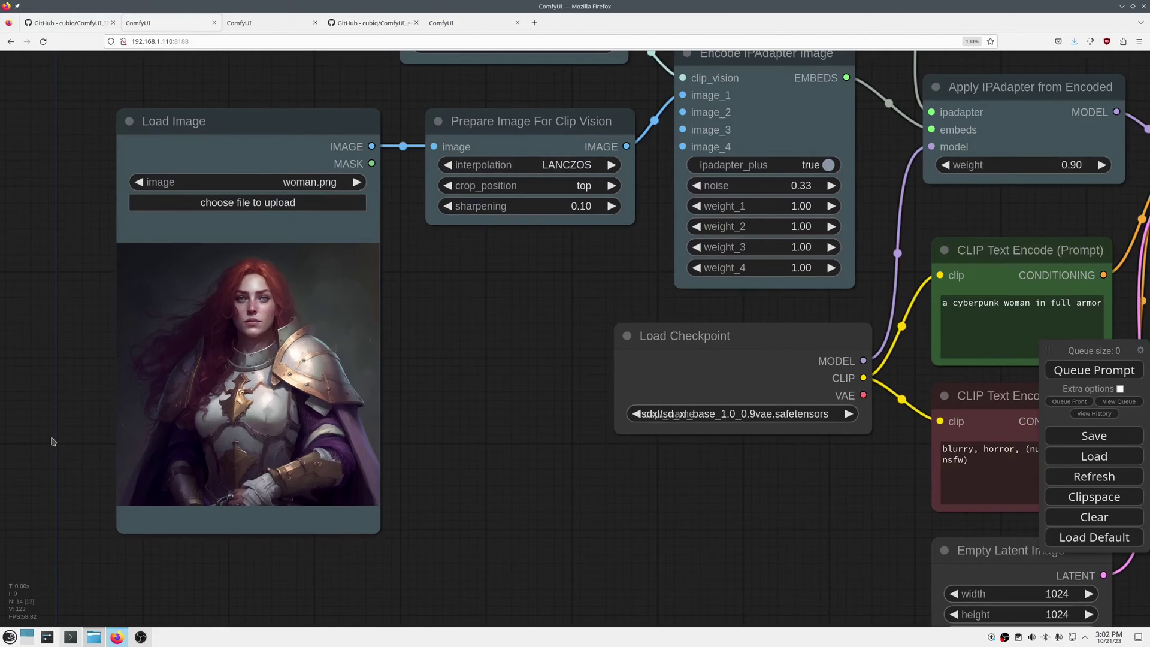
{"action": "scroll", "coordinate": [443, 361], "scroll_direction": "down", "scroll_amount": 5}
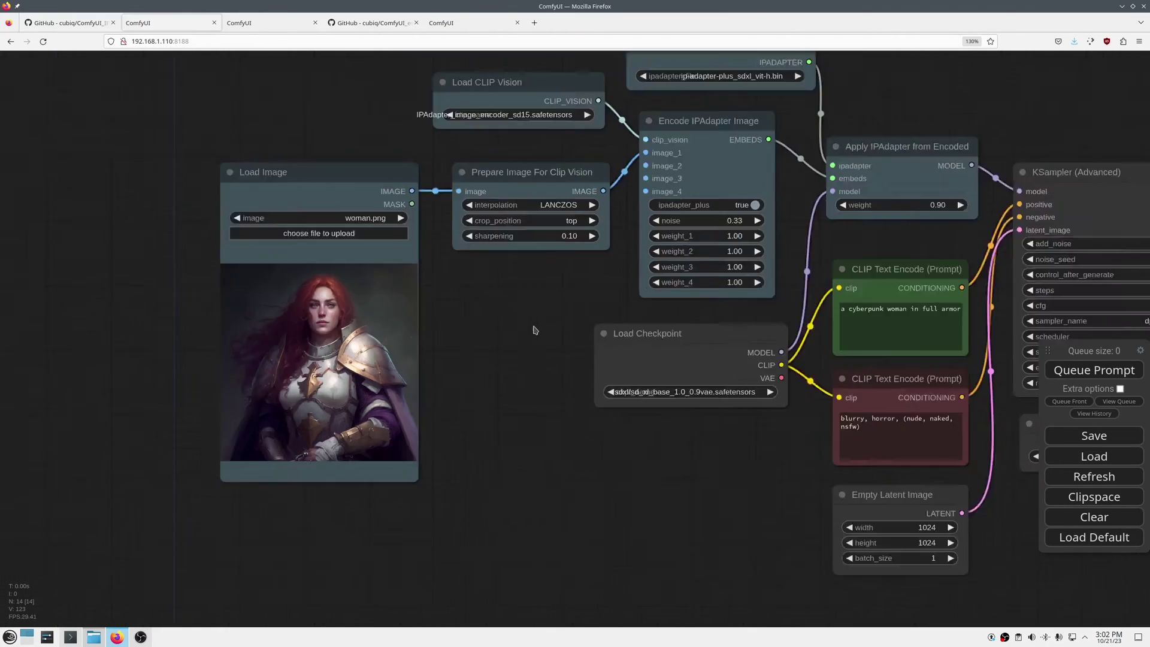
{"action": "scroll", "coordinate": [539, 329], "scroll_direction": "down", "scroll_amount": 2}
{"action": "left_click_drag", "start_coordinate": [826, 153], "coordinate": [683, 175]}
{"action": "scroll", "coordinate": [683, 180], "scroll_direction": "up", "scroll_amount": 6}
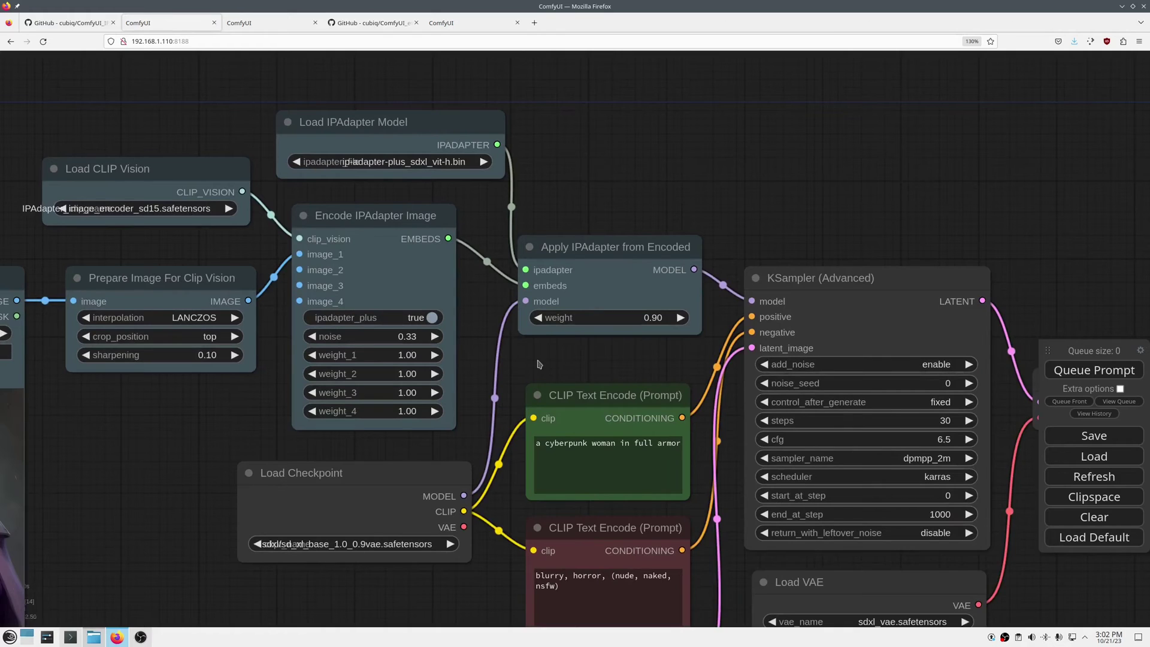
{"action": "left_click", "coordinate": [540, 318]}
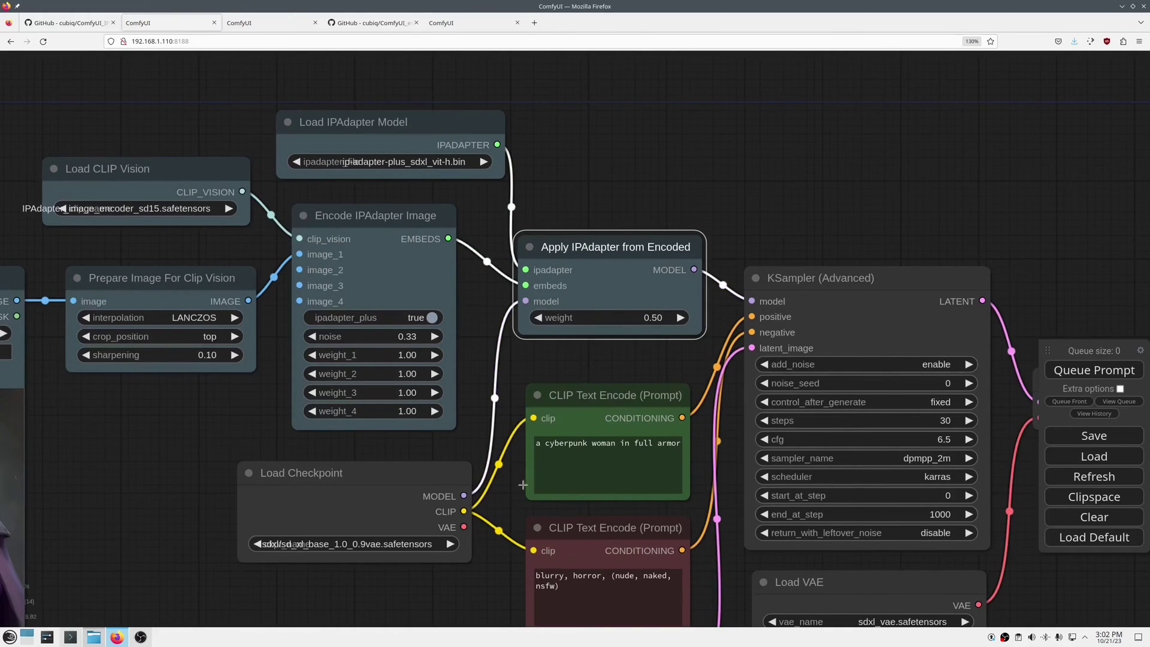
{"action": "left_click_drag", "start_coordinate": [512, 499], "coordinate": [421, 384]}
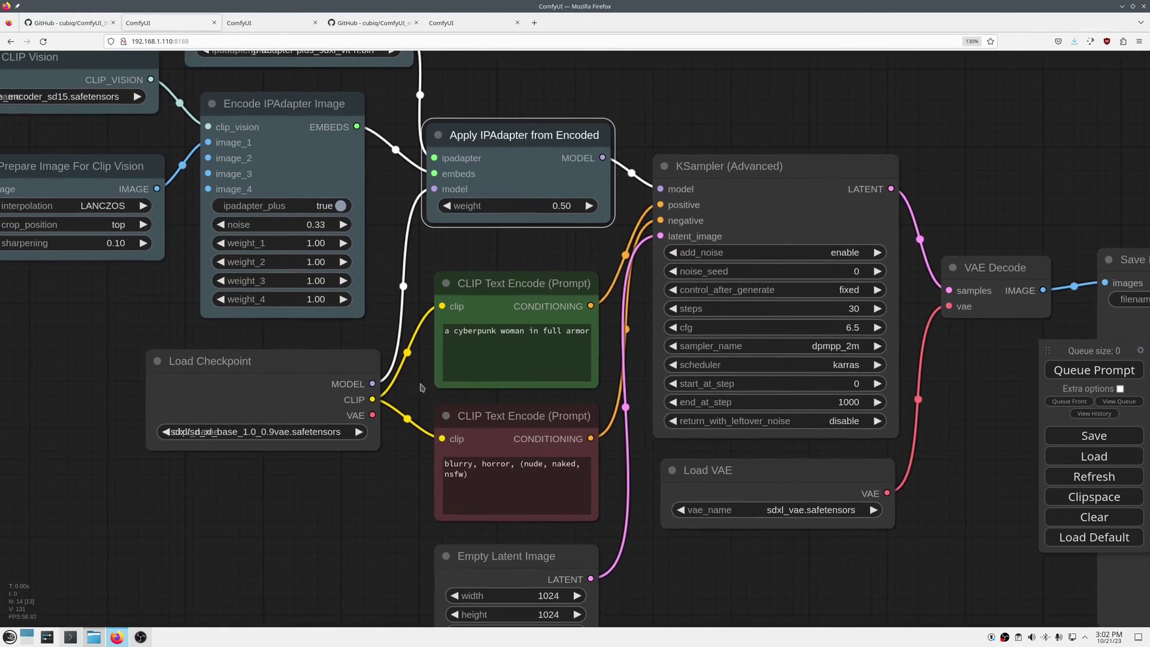
{"action": "scroll", "coordinate": [615, 345], "scroll_direction": "down", "scroll_amount": 5}
{"action": "left_click_drag", "start_coordinate": [801, 522], "coordinate": [670, 460]}
{"action": "key", "text": "ctrl+Return"}
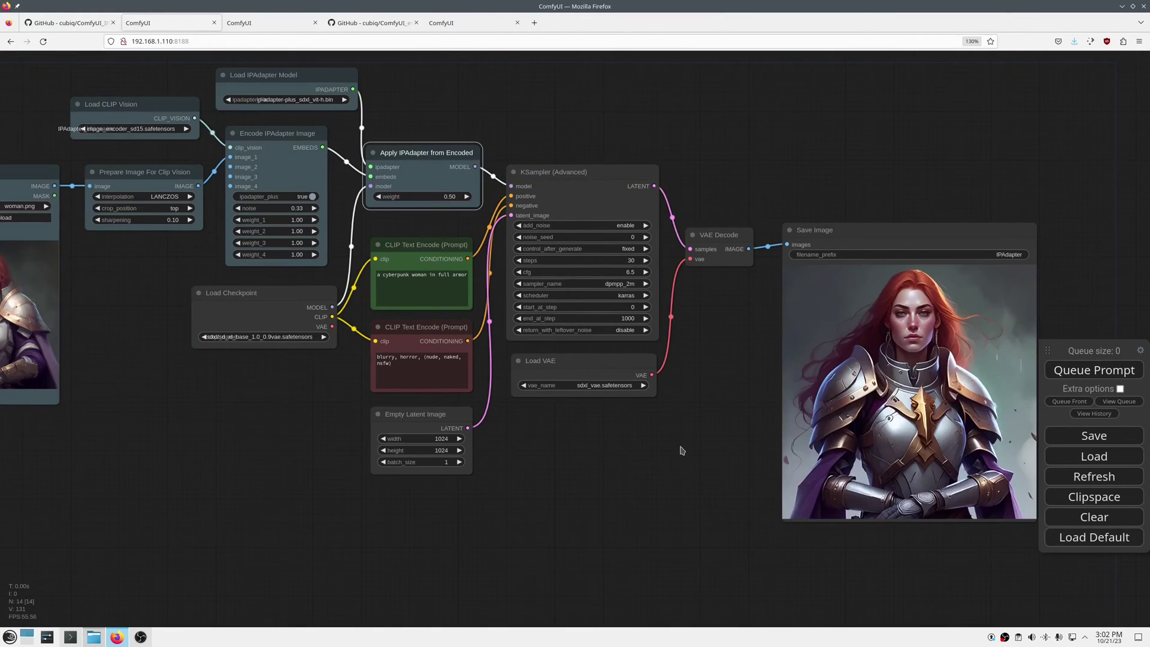
Step: Move the Load Image node beside the Save Image node to compare the reference with the generated image
{"action": "scroll", "coordinate": [681, 450], "scroll_direction": "down", "scroll_amount": 2}
{"action": "left_click_drag", "start_coordinate": [100, 216], "coordinate": [1024, 238]}
{"action": "left_click_drag", "start_coordinate": [954, 205], "coordinate": [719, 155]}
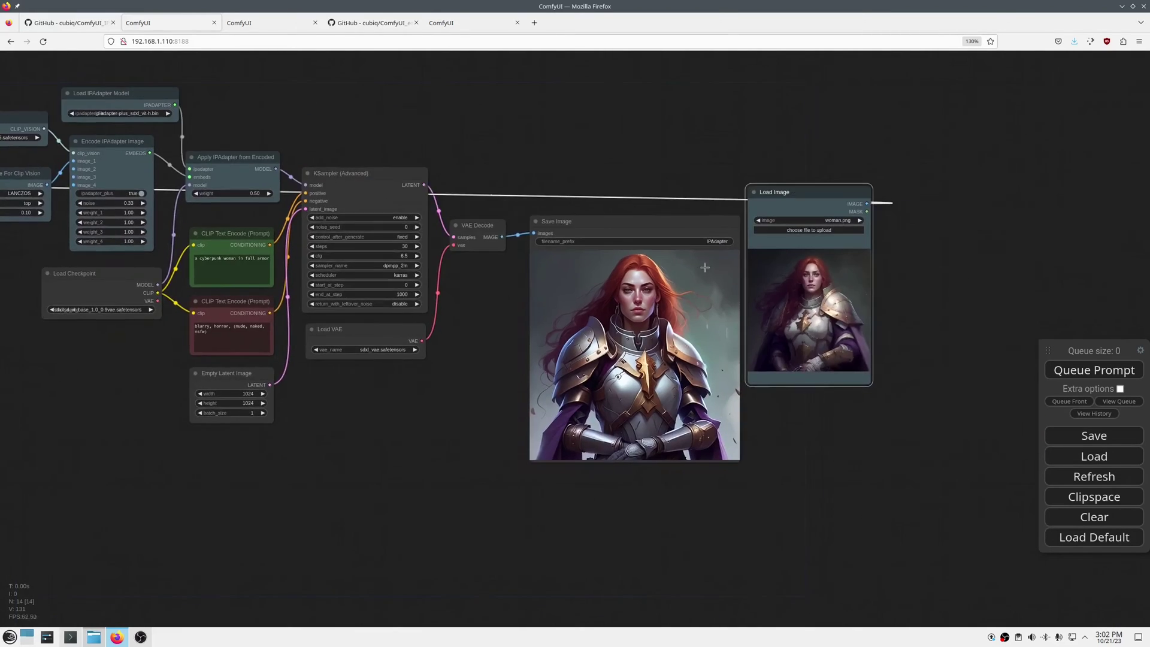
Step: Lower the Apply IPAdapter from Encoded weight to 0.25 and generate again, comparing the result with the reference image
{"action": "scroll", "coordinate": [709, 277], "scroll_direction": "up", "scroll_amount": 5}
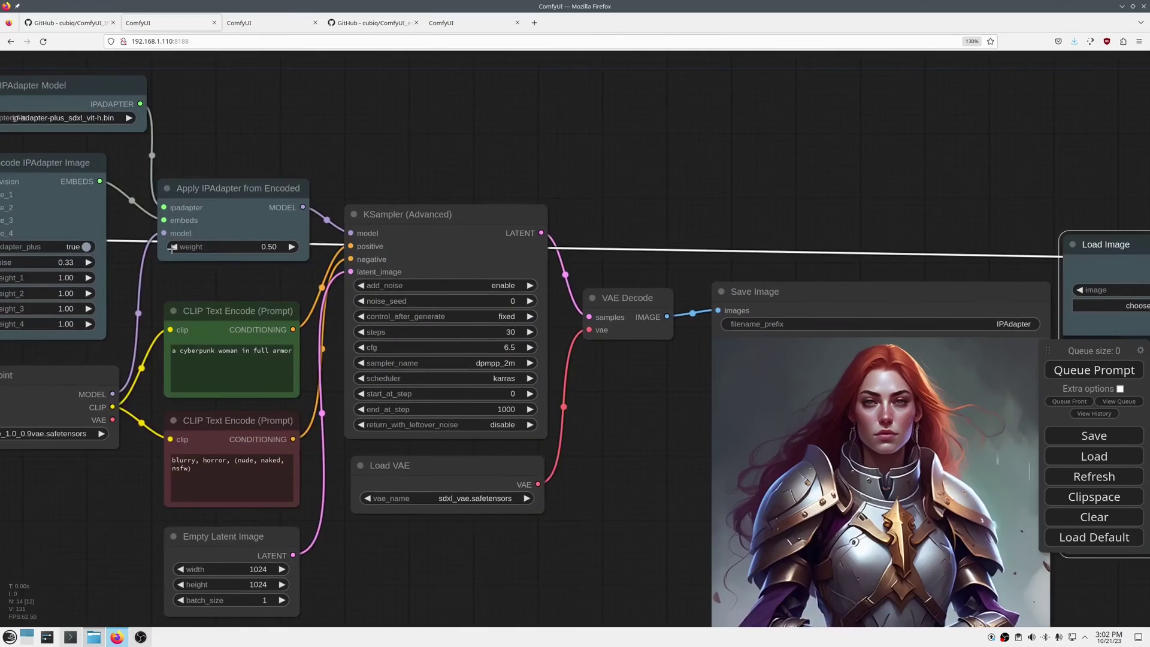
{"action": "left_click", "coordinate": [176, 247]}
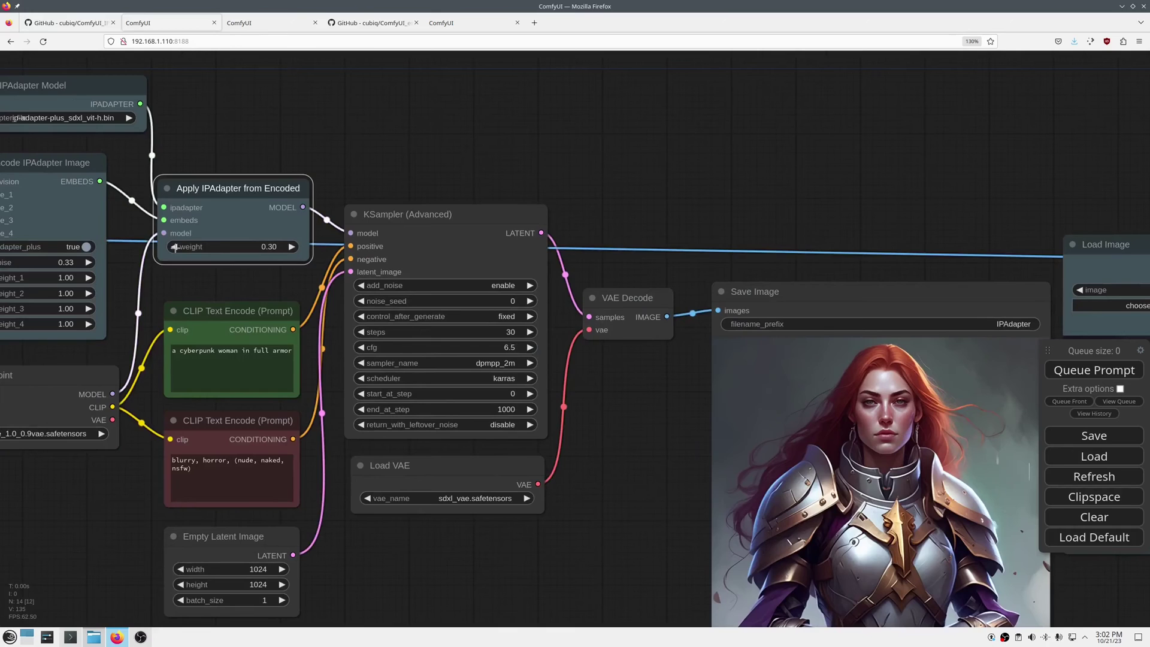
{"action": "scroll", "coordinate": [612, 163], "scroll_direction": "down", "scroll_amount": 3}
{"action": "left_click", "coordinate": [1094, 371]}
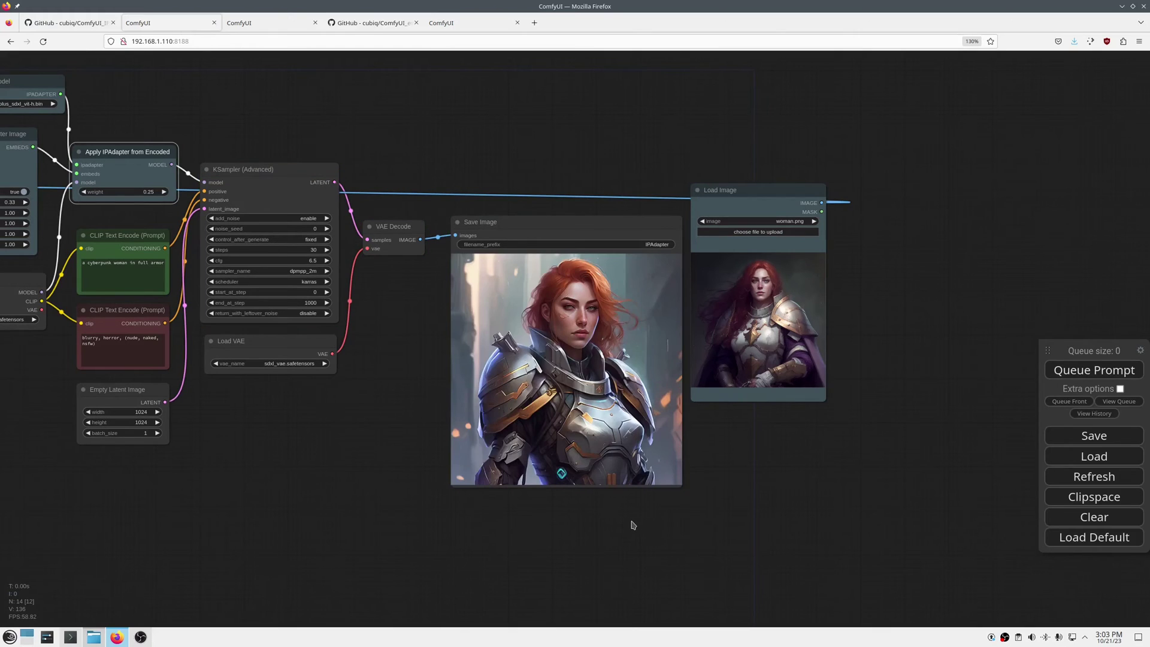
{"action": "scroll", "coordinate": [634, 524], "scroll_direction": "up", "scroll_amount": 4}
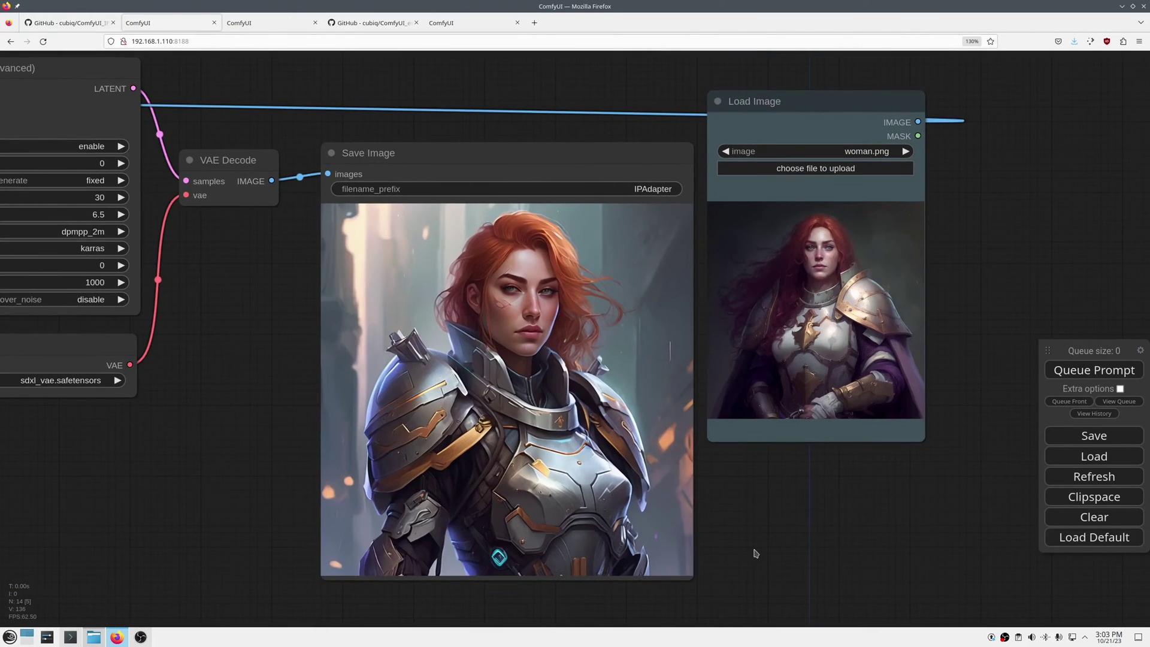
{"action": "left_click_drag", "start_coordinate": [767, 101], "coordinate": [770, 106]}
{"action": "scroll", "coordinate": [258, 390], "scroll_direction": "down", "scroll_amount": 5}
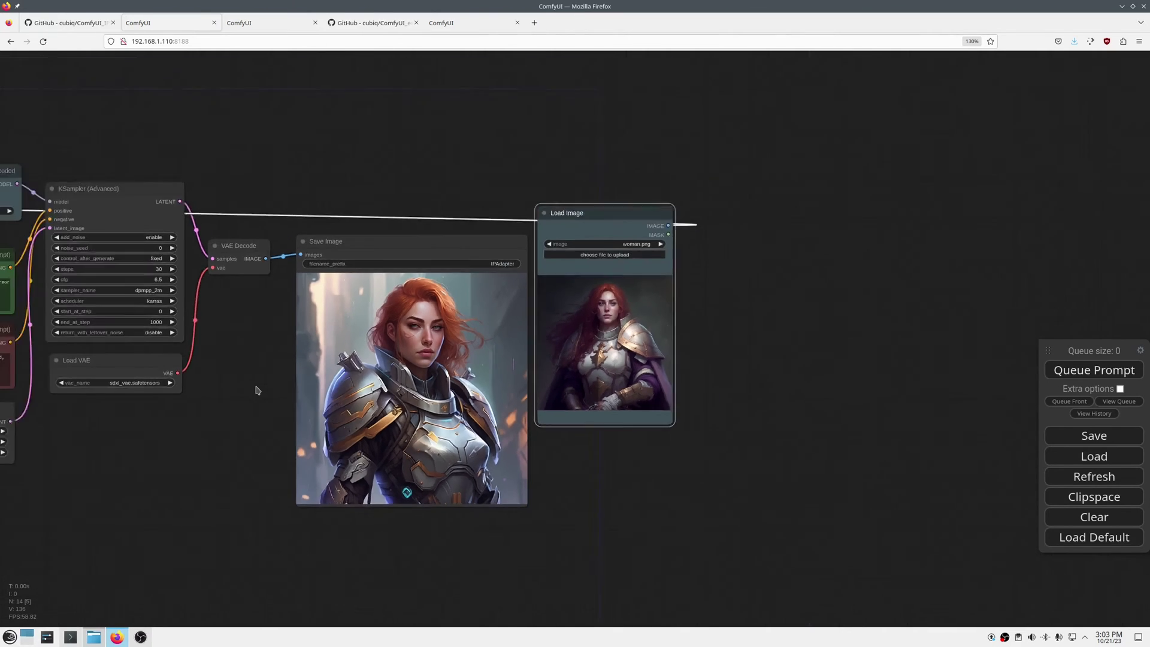
Step: Duplicate the KSampler (Advanced) node with its input connections and place the copy above the original
{"action": "left_click_drag", "start_coordinate": [257, 390], "coordinate": [407, 405]}
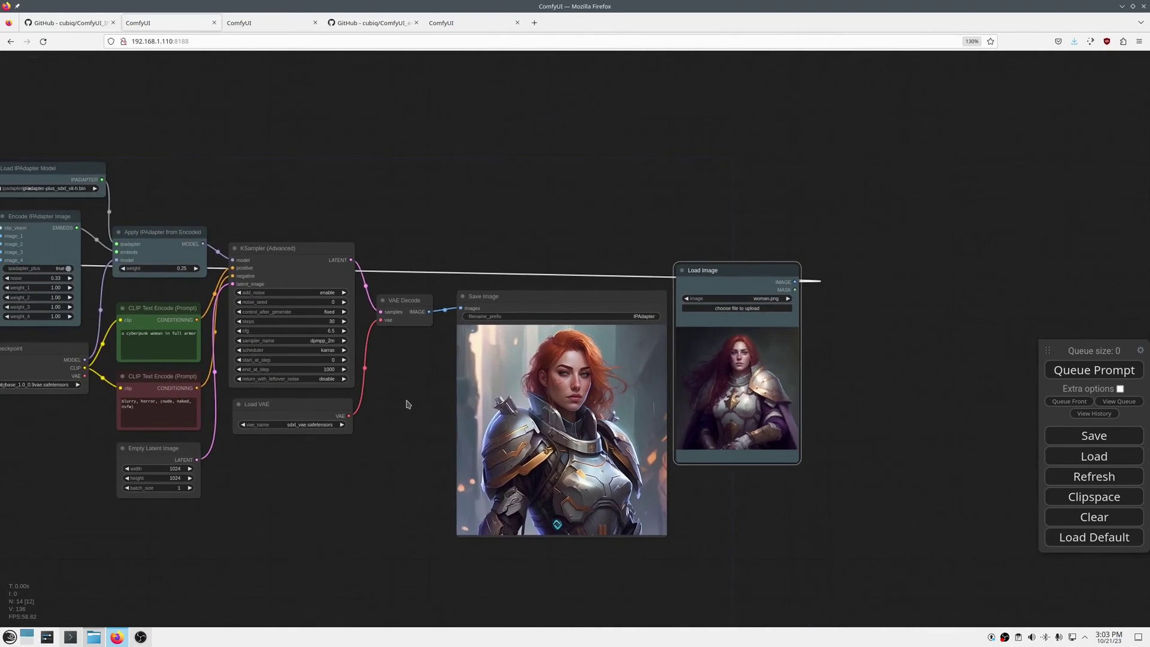
{"action": "left_click", "coordinate": [270, 250]}
{"action": "key", "text": "ctrl+c"}
{"action": "key", "text": "ctrl+shift+v"}
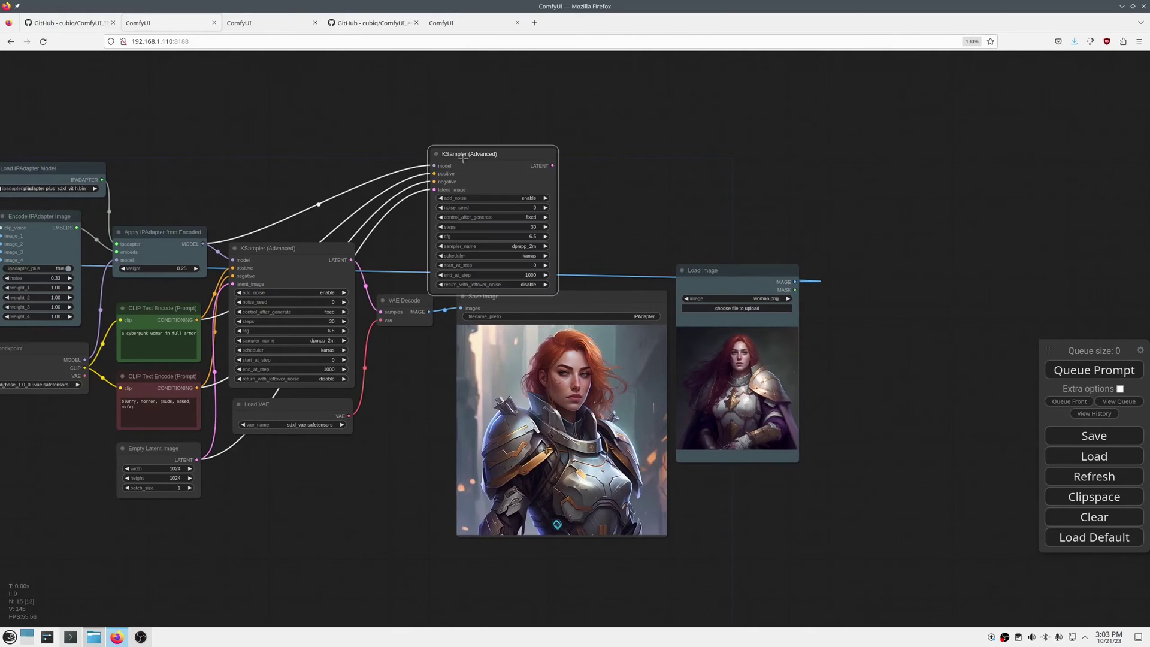
{"action": "left_click_drag", "start_coordinate": [463, 157], "coordinate": [411, 117]}
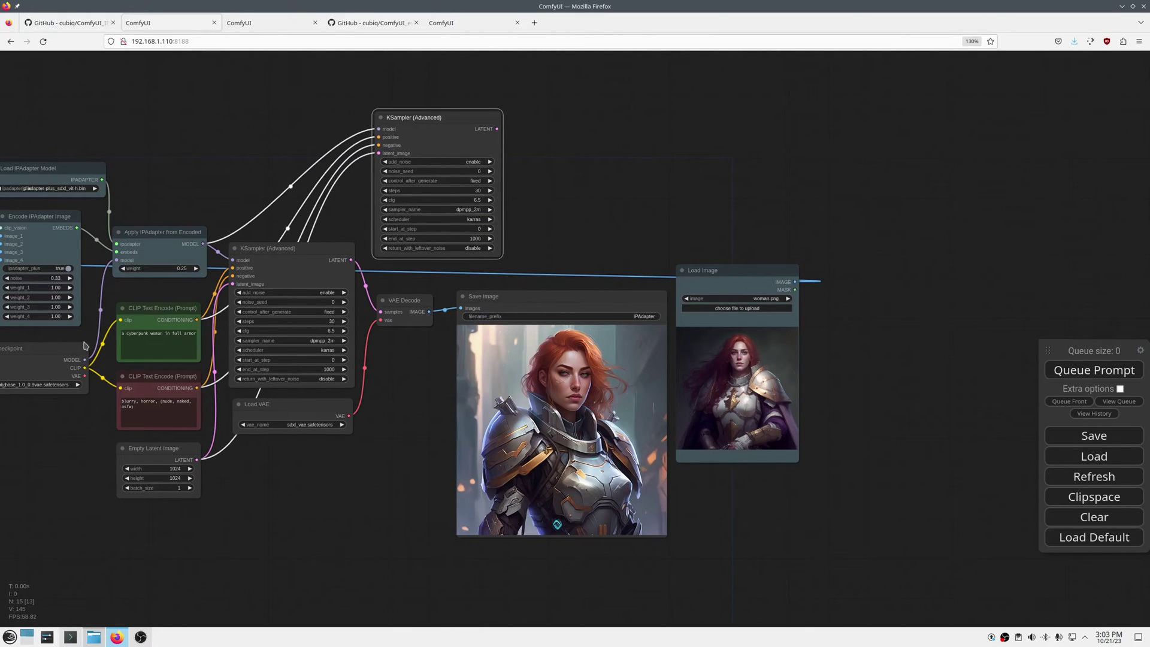
Step: Connect the checkpoint's MODEL output to the copied sampler and reroute the first sampler's LATENT output to its latent_image input
{"action": "left_click_drag", "start_coordinate": [82, 359], "coordinate": [378, 130]}
{"action": "left_click_drag", "start_coordinate": [159, 254], "coordinate": [158, 256]}
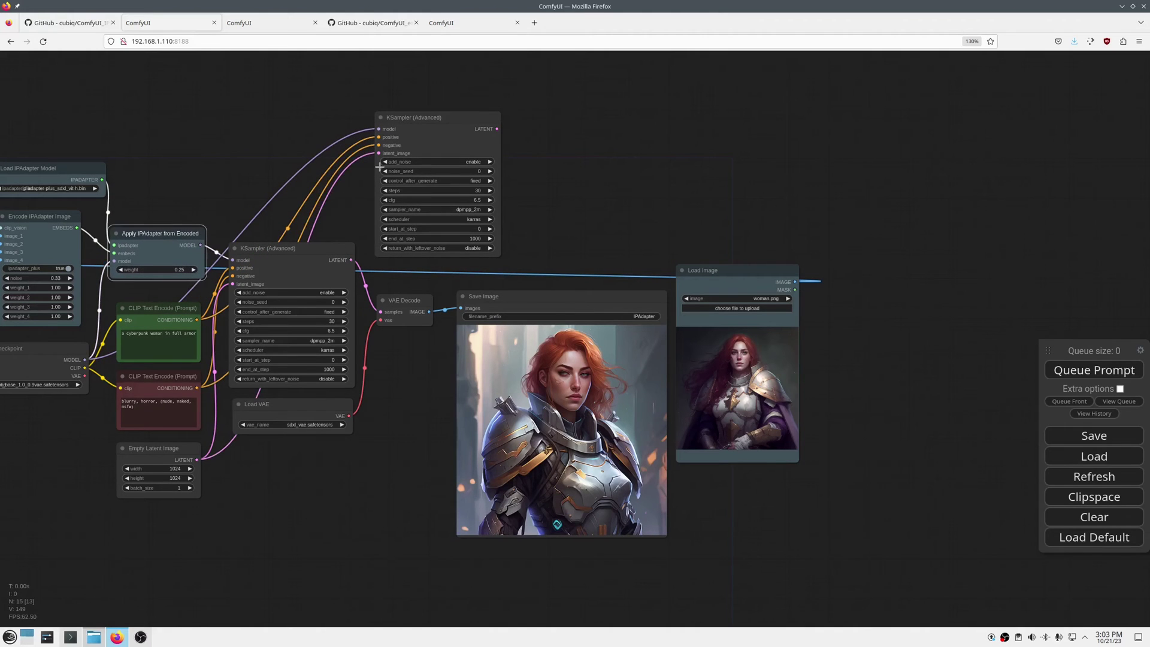
{"action": "scroll", "coordinate": [407, 282], "scroll_direction": "up", "scroll_amount": 3}
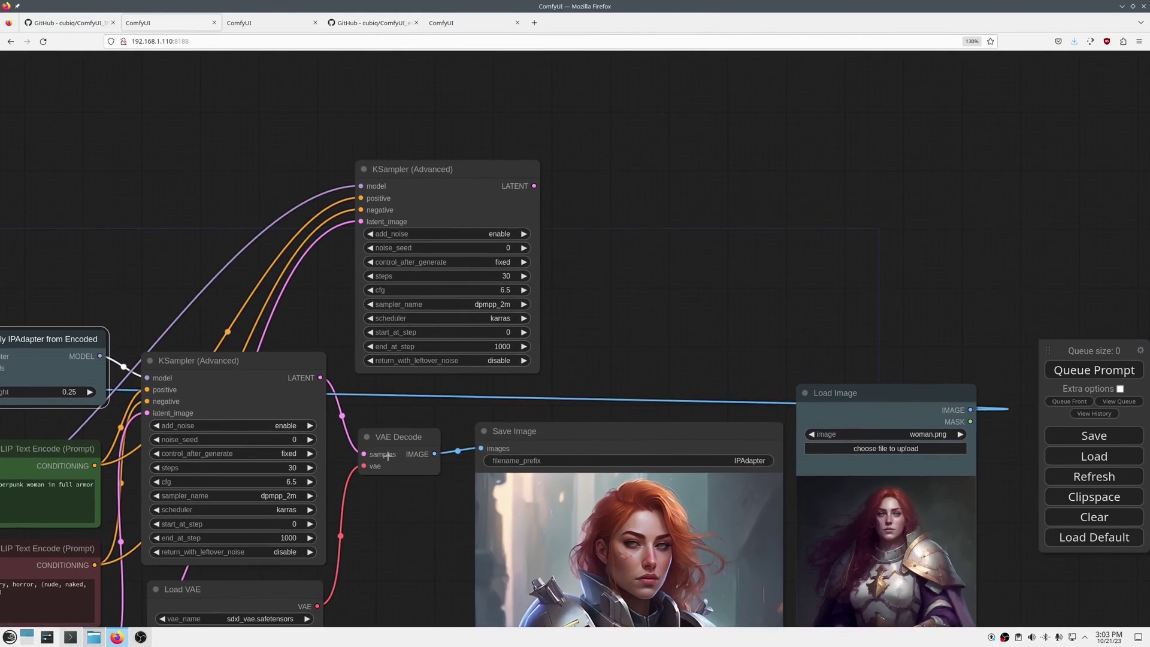
{"action": "left_click_drag", "start_coordinate": [363, 454], "coordinate": [359, 222]}
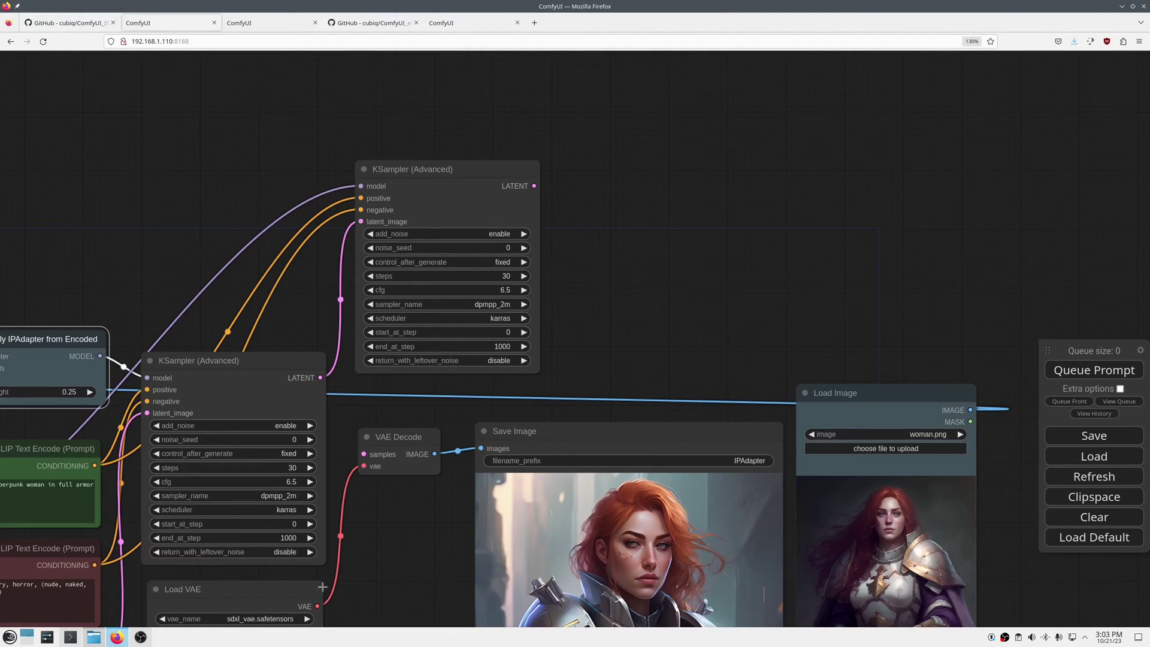
Step: Enable return_with_leftover_noise on the first KSampler (Advanced) and disable add_noise on the copied one
{"action": "left_click", "coordinate": [310, 553]}
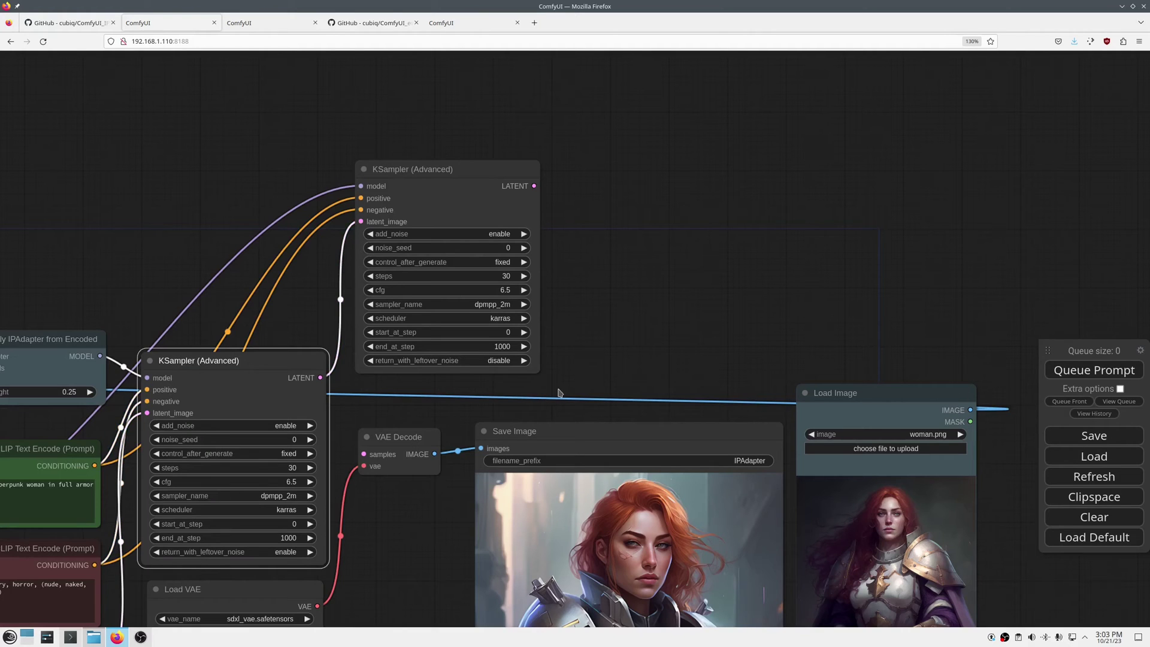
{"action": "left_click", "coordinate": [524, 233]}
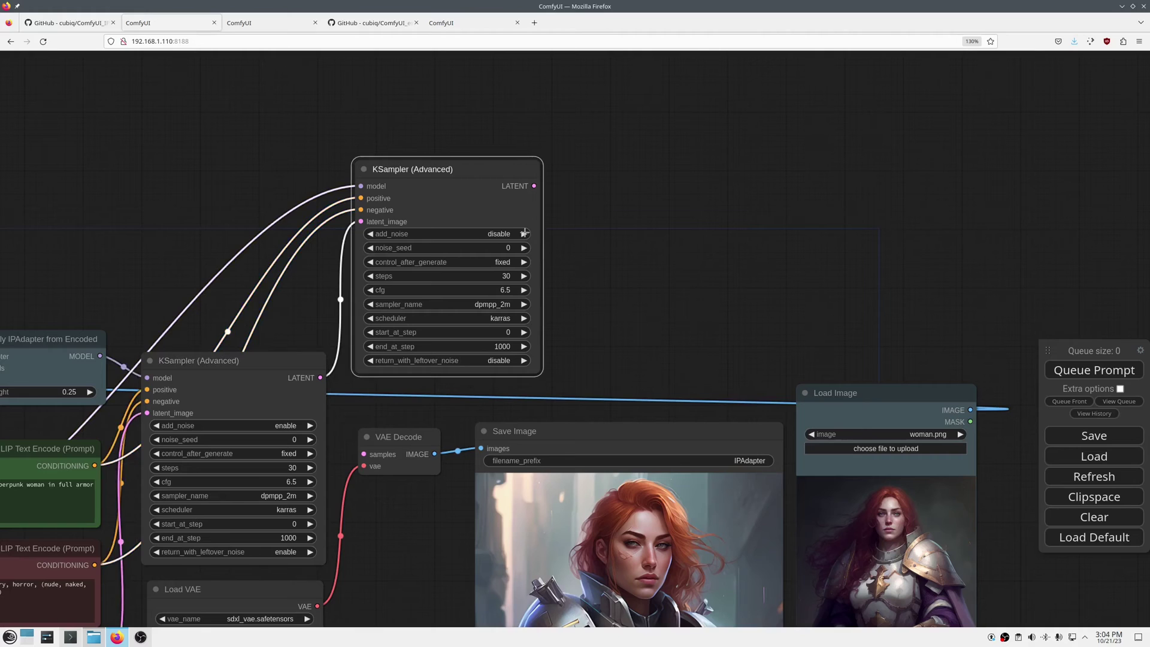
Step: Set end_at_step to 6 on the first KSampler (Advanced)
{"action": "left_click", "coordinate": [286, 538]}
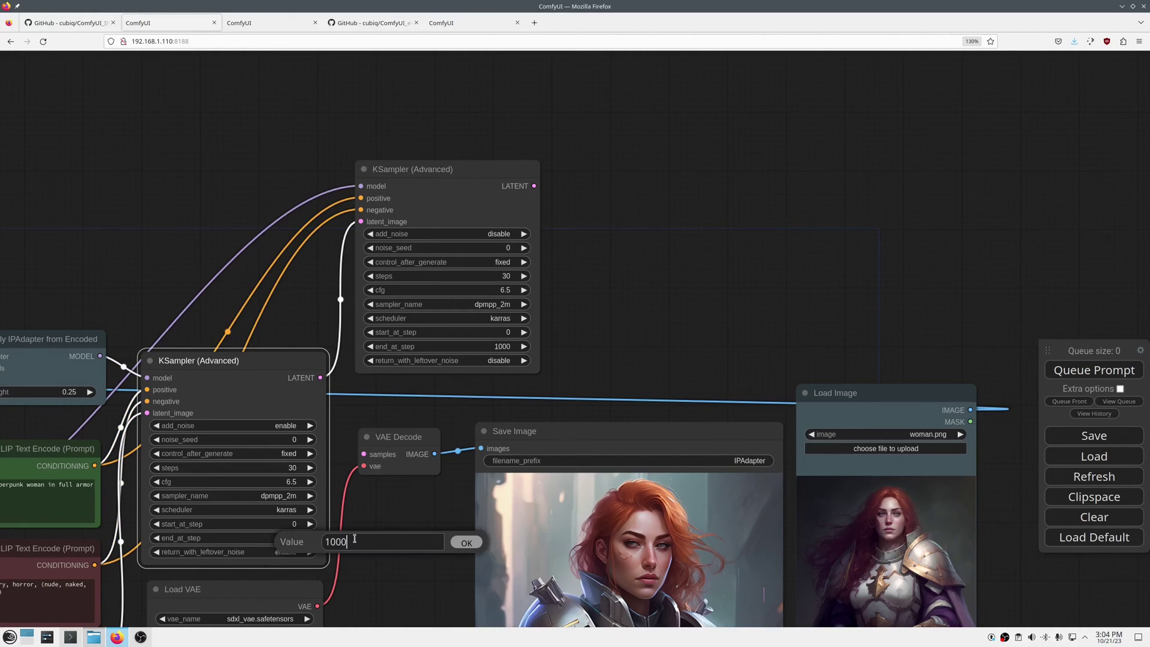
{"action": "double_click", "coordinate": [355, 539]}
{"action": "type", "text": "6"}
{"action": "key", "text": "Return"}
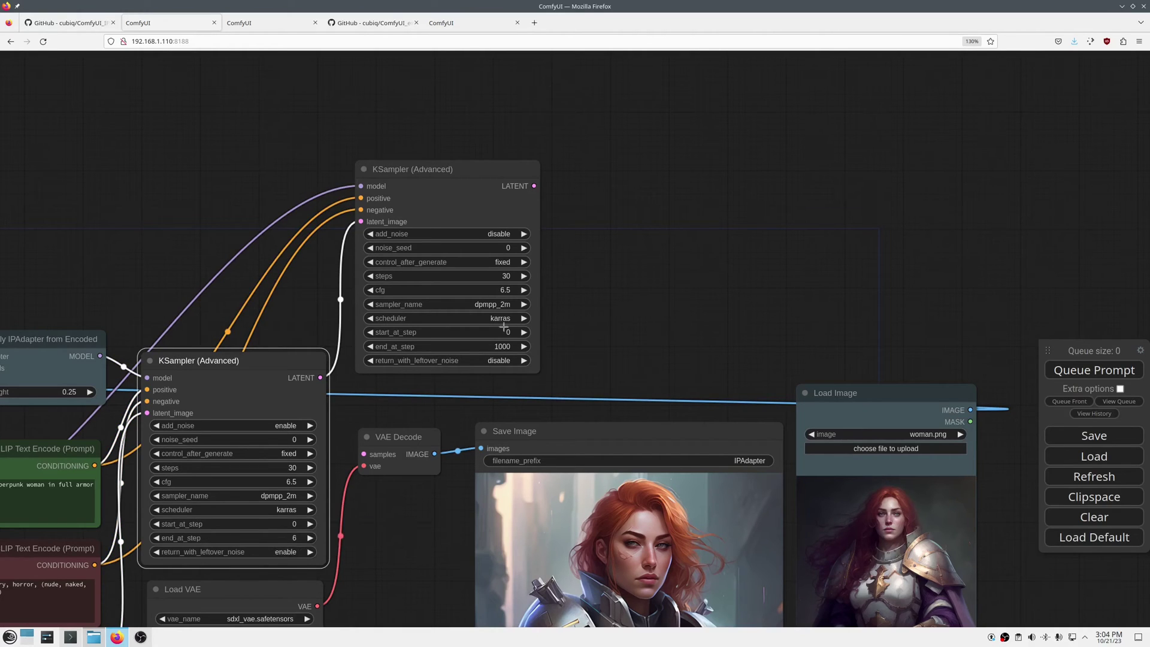
Step: Set start_at_step to 6 on the second KSampler (Advanced) and connect its LATENT output to the VAE Decode samples input
{"action": "left_click", "coordinate": [495, 332]}
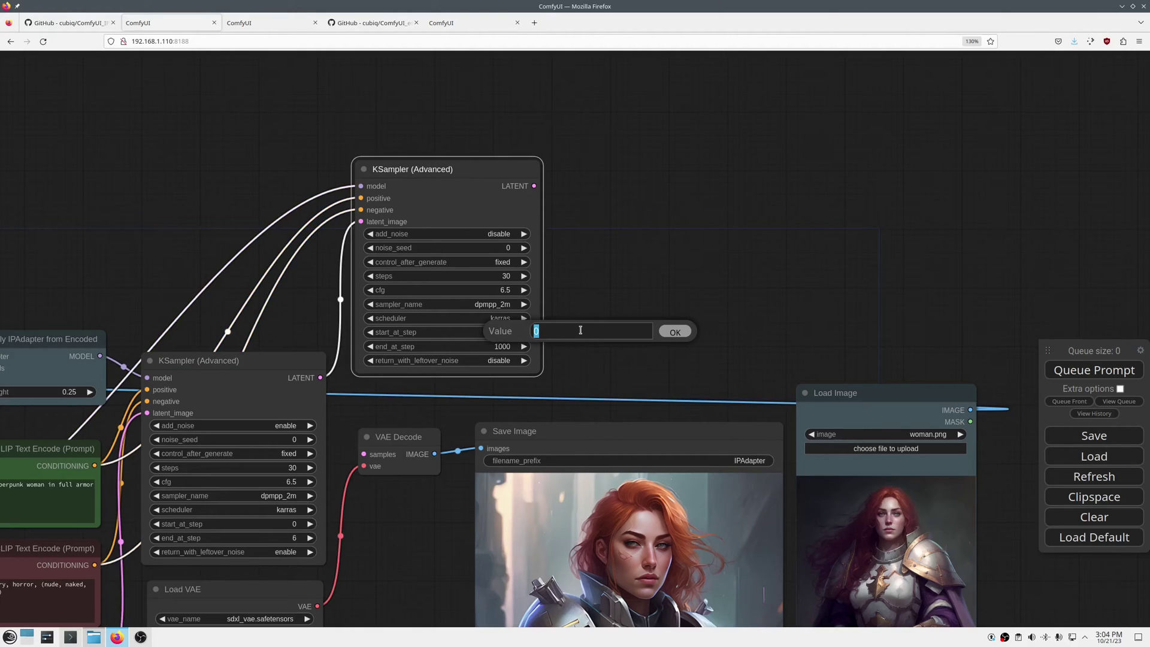
{"action": "key", "text": "Return"}
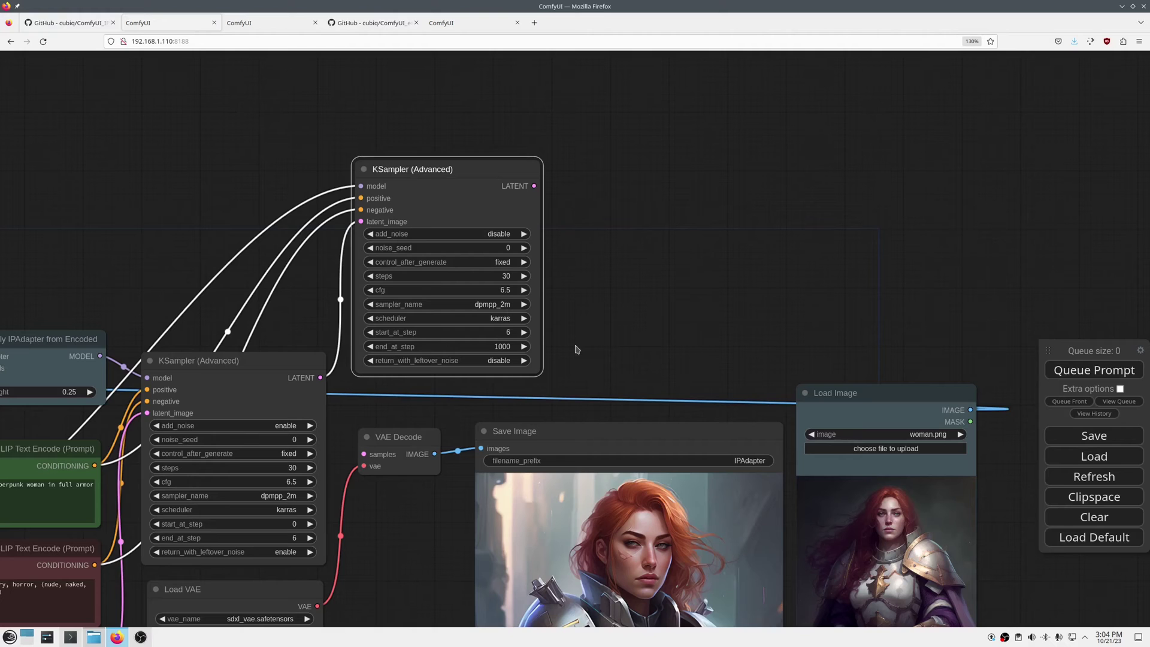
{"action": "left_click_drag", "start_coordinate": [527, 187], "coordinate": [367, 455]}
Step: Raise the Apply IPAdapter from Encoded weight to 0.90 and generate, comparing the image with the reference
{"action": "scroll", "coordinate": [599, 299], "scroll_direction": "down", "scroll_amount": 1}
{"action": "scroll", "coordinate": [79, 410], "scroll_direction": "up", "scroll_amount": 3}
{"action": "left_click", "coordinate": [133, 376]}
{"action": "left_click", "coordinate": [132, 376]}
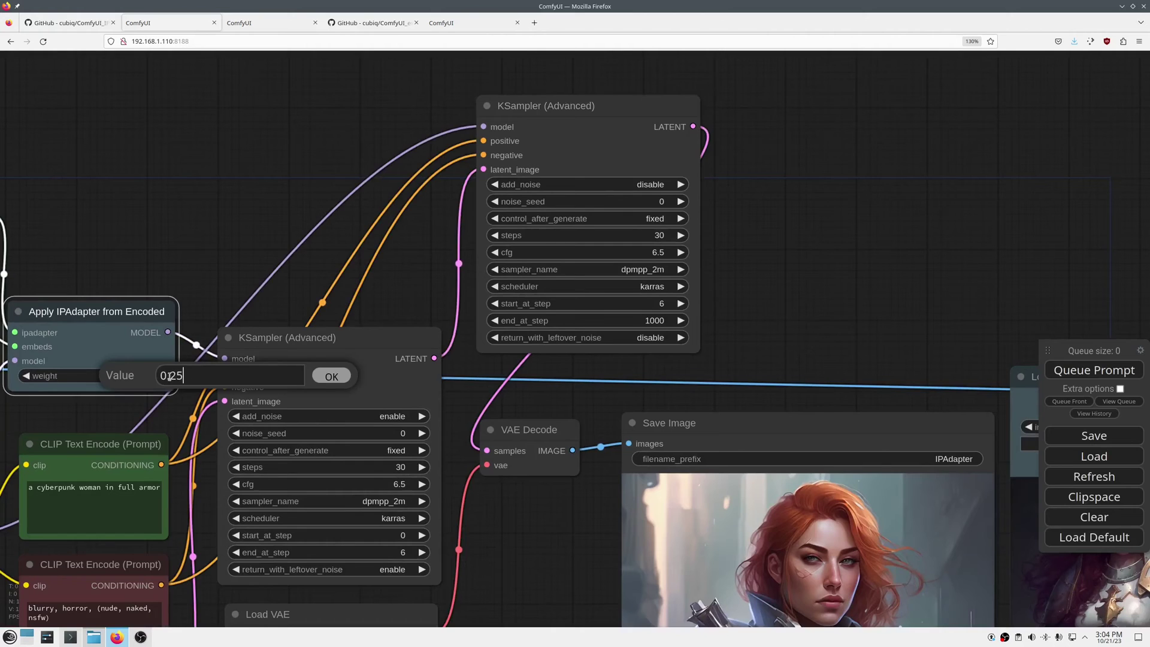
{"action": "left_click_drag", "start_coordinate": [170, 372], "coordinate": [225, 371]}
{"action": "type", "text": "5"}
{"action": "key", "text": "Return"}
{"action": "scroll", "coordinate": [263, 222], "scroll_direction": "down", "scroll_amount": 5}
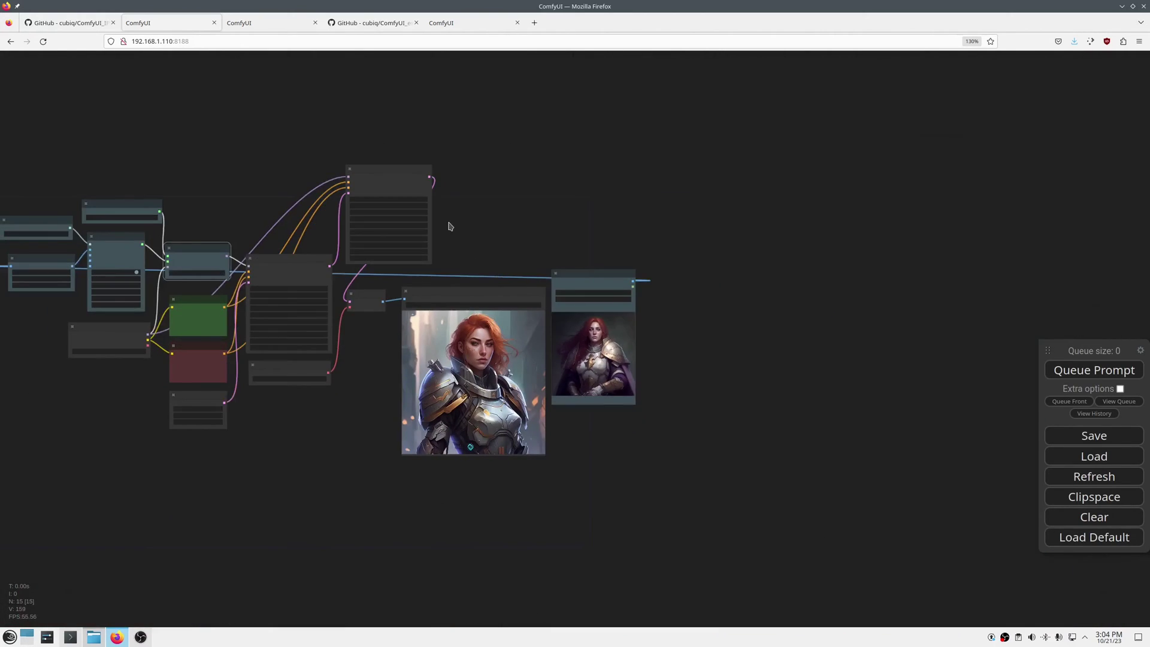
{"action": "scroll", "coordinate": [503, 236], "scroll_direction": "up", "scroll_amount": 4}
{"action": "key", "text": "ctrl+Return"}
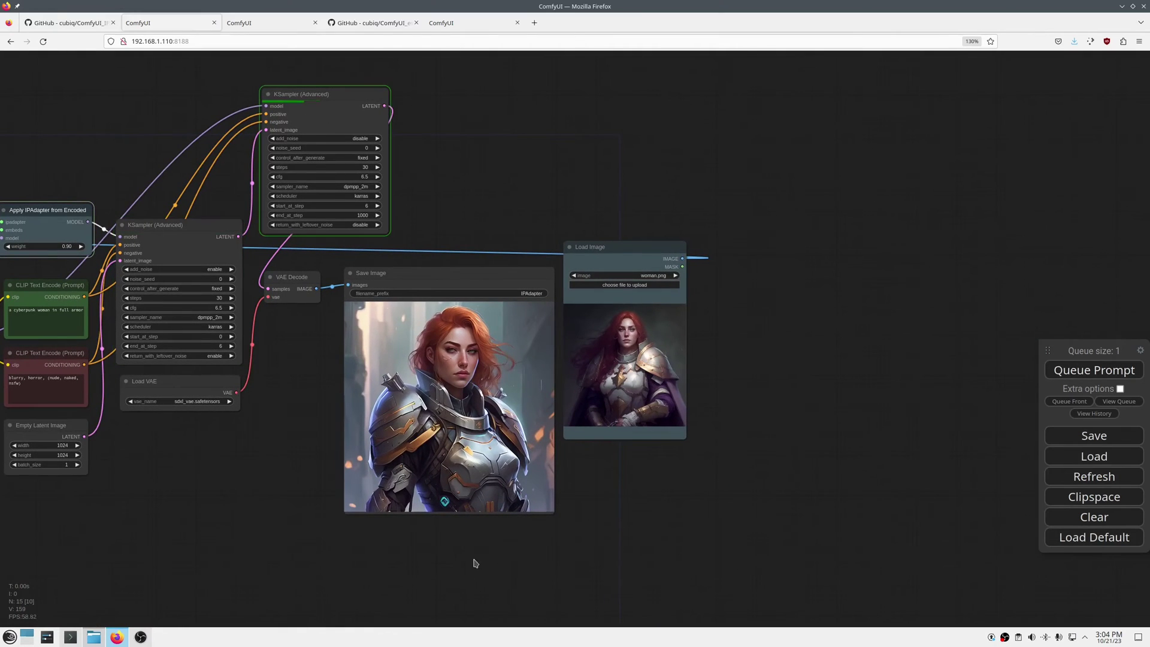
{"action": "scroll", "coordinate": [591, 465], "scroll_direction": "up", "scroll_amount": 5}
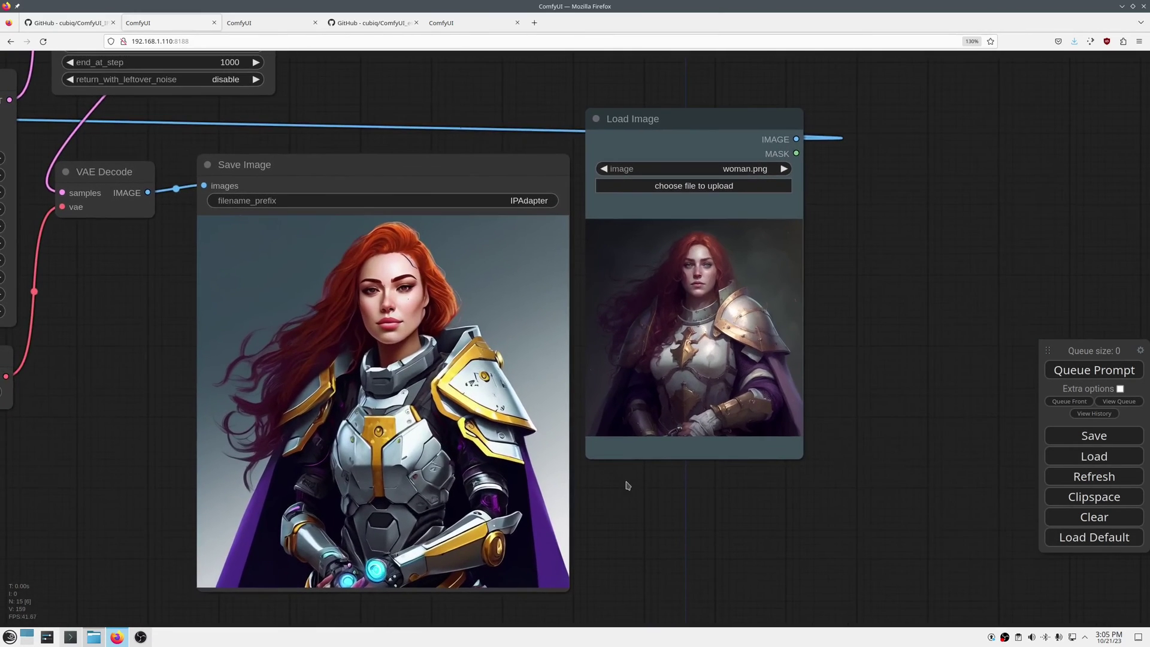
{"action": "left_click_drag", "start_coordinate": [640, 122], "coordinate": [647, 119]}
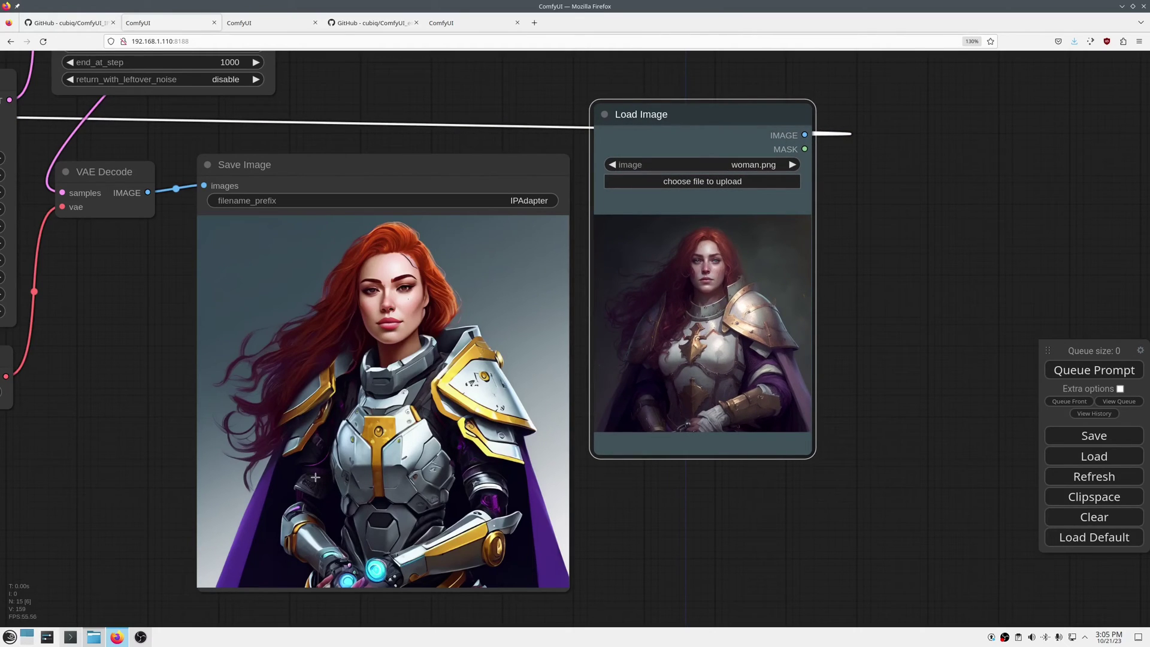
Step: Lower cfg to 5.0 on both KSampler (Advanced) nodes and generate again
{"action": "left_click_drag", "start_coordinate": [117, 323], "coordinate": [362, 369]}
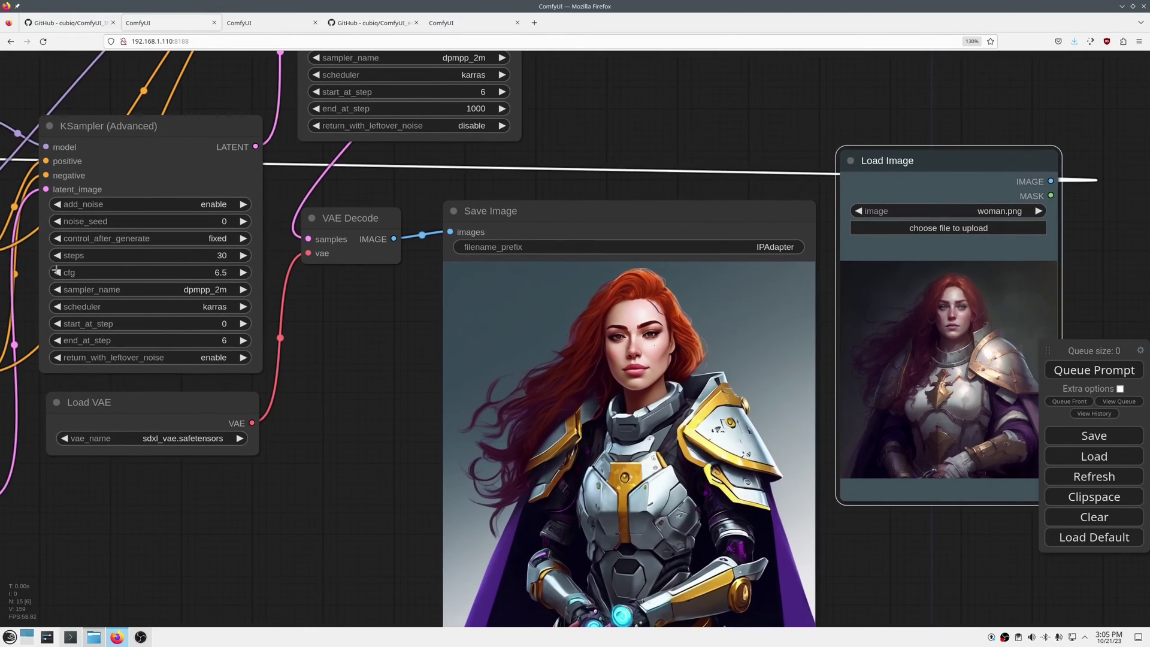
{"action": "left_click", "coordinate": [56, 271]}
{"action": "left_click_drag", "start_coordinate": [402, 210], "coordinate": [377, 269]}
{"action": "left_click", "coordinate": [287, 98]}
{"action": "scroll", "coordinate": [660, 111], "scroll_direction": "down", "scroll_amount": 3}
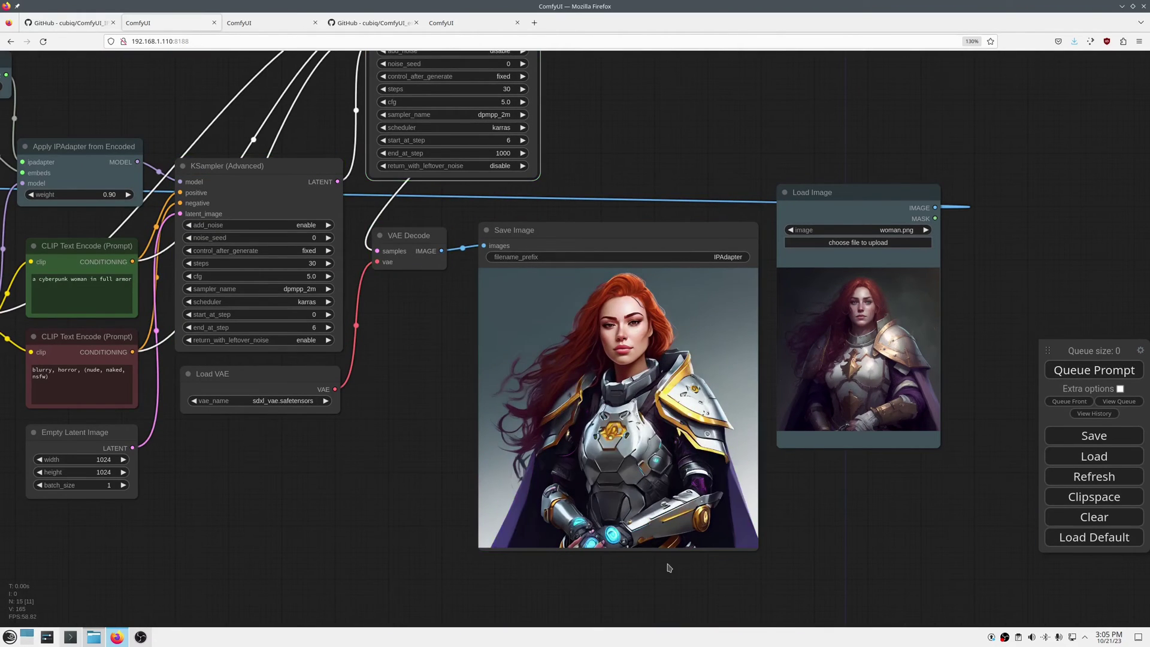
{"action": "scroll", "coordinate": [669, 568], "scroll_direction": "up", "scroll_amount": 2}
{"action": "left_click_drag", "start_coordinate": [861, 477], "coordinate": [852, 517]}
Step: Reduce the Apply IPAdapter from Encoded weight to 0.85 and queue another generation
{"action": "scroll", "coordinate": [852, 517], "scroll_direction": "down", "scroll_amount": 3}
{"action": "scroll", "coordinate": [124, 279], "scroll_direction": "up", "scroll_amount": 4}
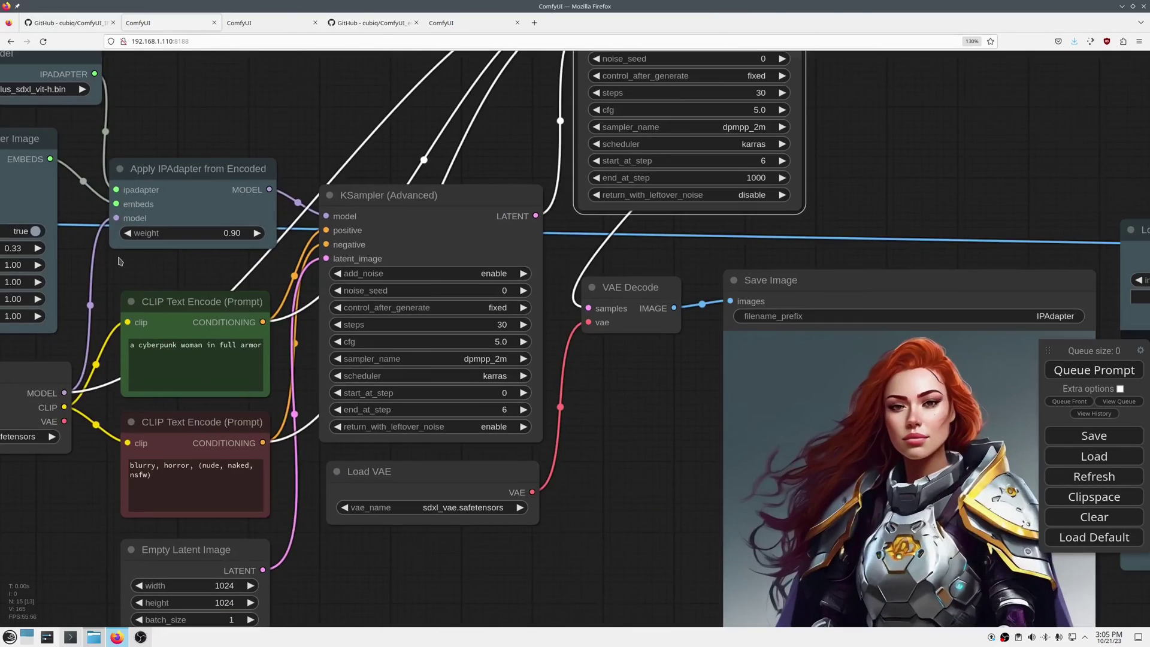
{"action": "left_click", "coordinate": [127, 233]}
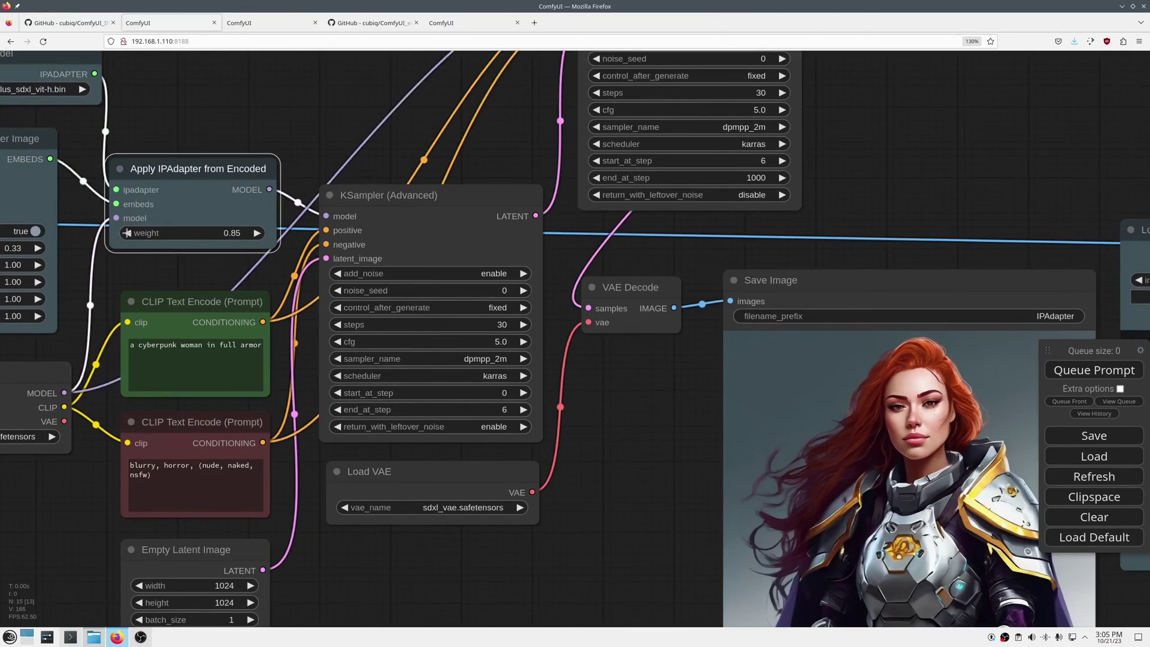
{"action": "left_click_drag", "start_coordinate": [628, 480], "coordinate": [383, 354]}
{"action": "left_click", "coordinate": [1099, 371]}
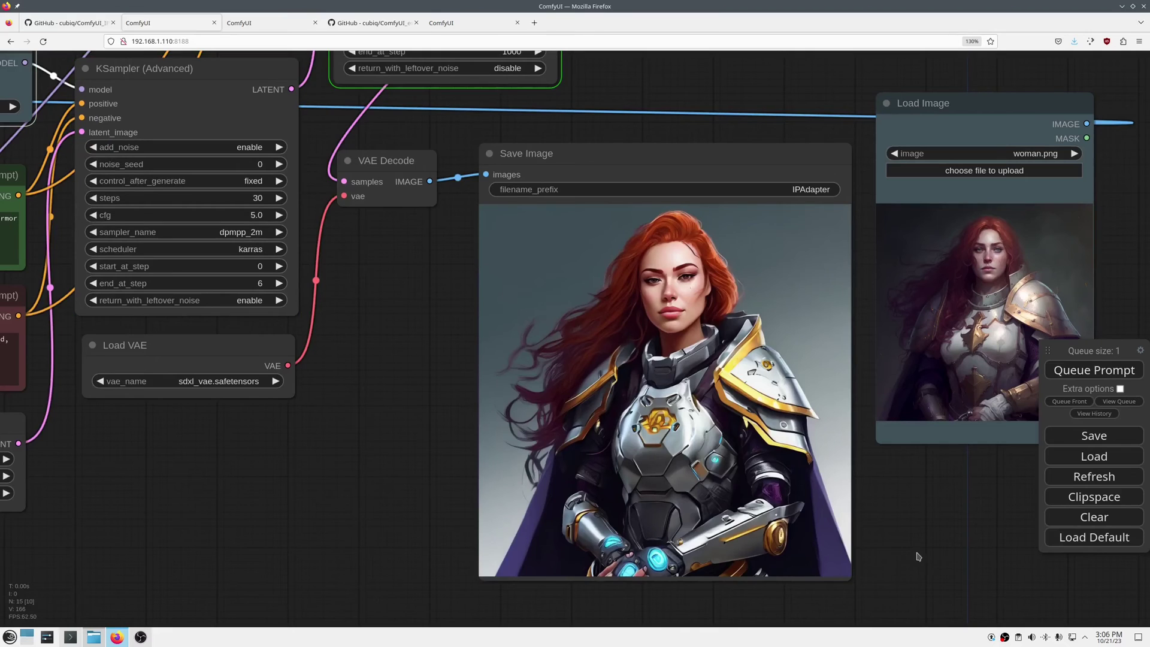
Step: Generate two more variations with the first sampler's noise_seed at 1 and at 2
{"action": "left_click_drag", "start_coordinate": [319, 140], "coordinate": [265, 179]}
{"action": "left_click", "coordinate": [229, 203]}
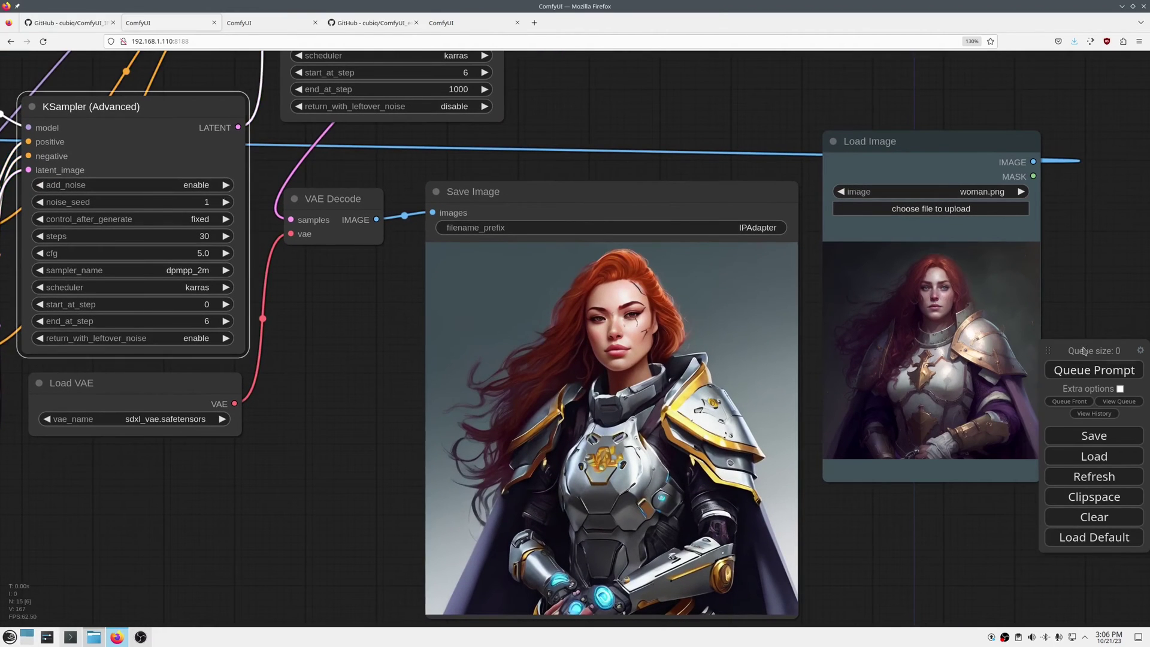
{"action": "left_click", "coordinate": [1086, 369]}
{"action": "scroll", "coordinate": [889, 517], "scroll_direction": "down", "scroll_amount": 2}
{"action": "left_click_drag", "start_coordinate": [907, 571], "coordinate": [854, 520]}
{"action": "scroll", "coordinate": [823, 489], "scroll_direction": "down", "scroll_amount": 2}
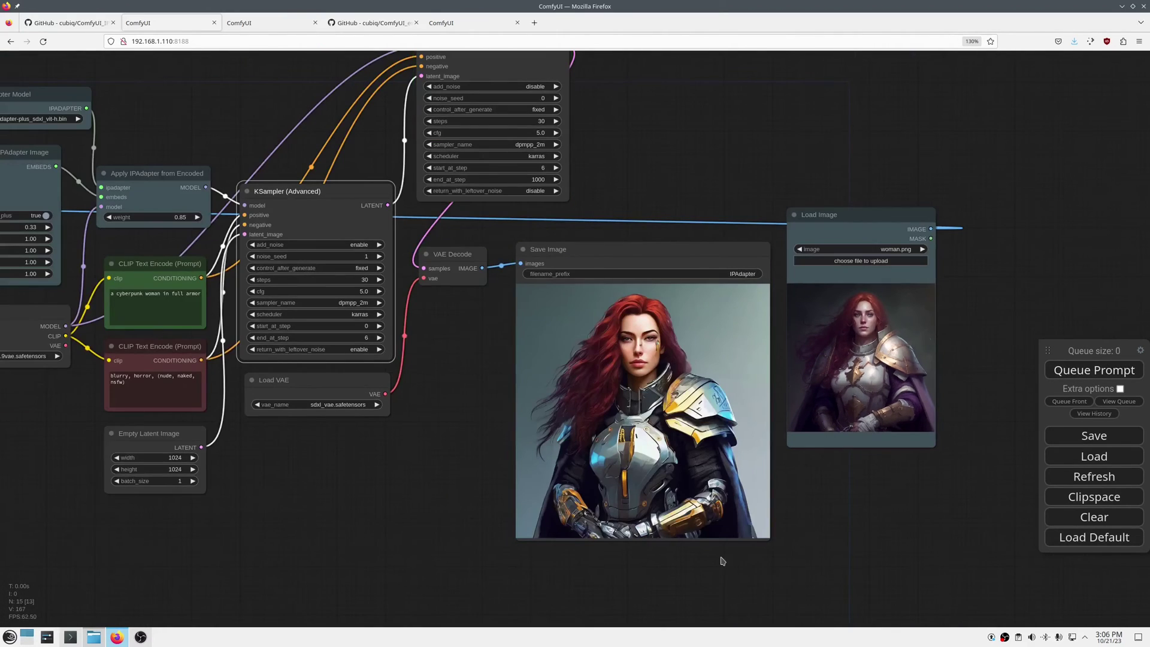
{"action": "key", "text": "ctrl+Return"}
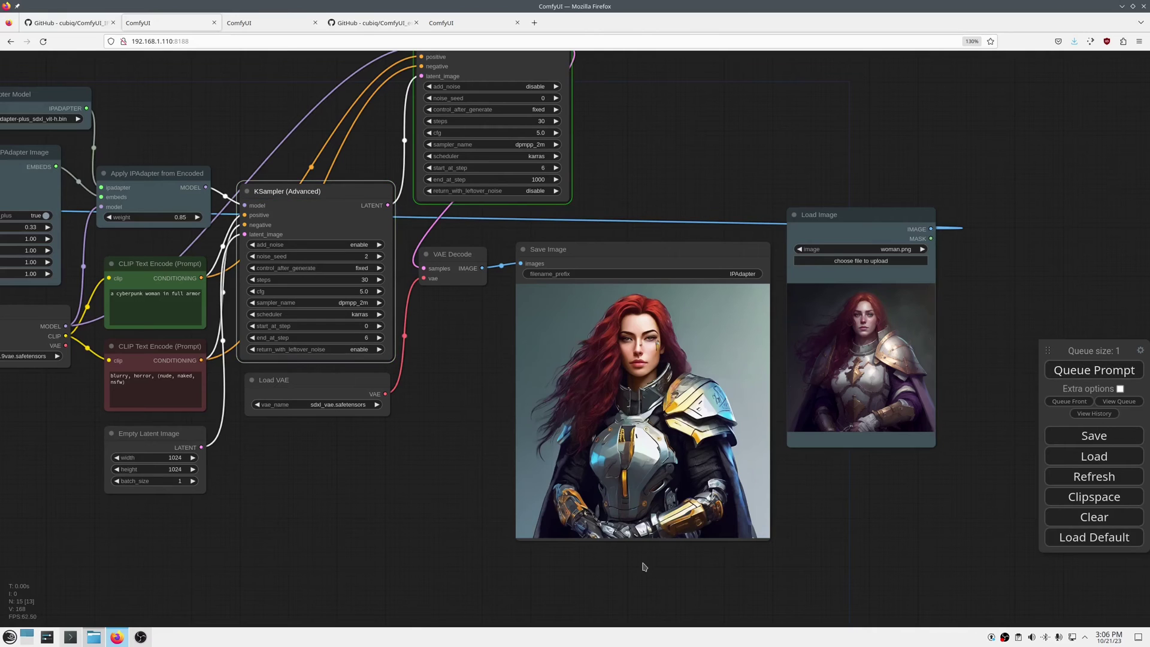
{"action": "scroll", "coordinate": [666, 437], "scroll_direction": "up", "scroll_amount": 4}
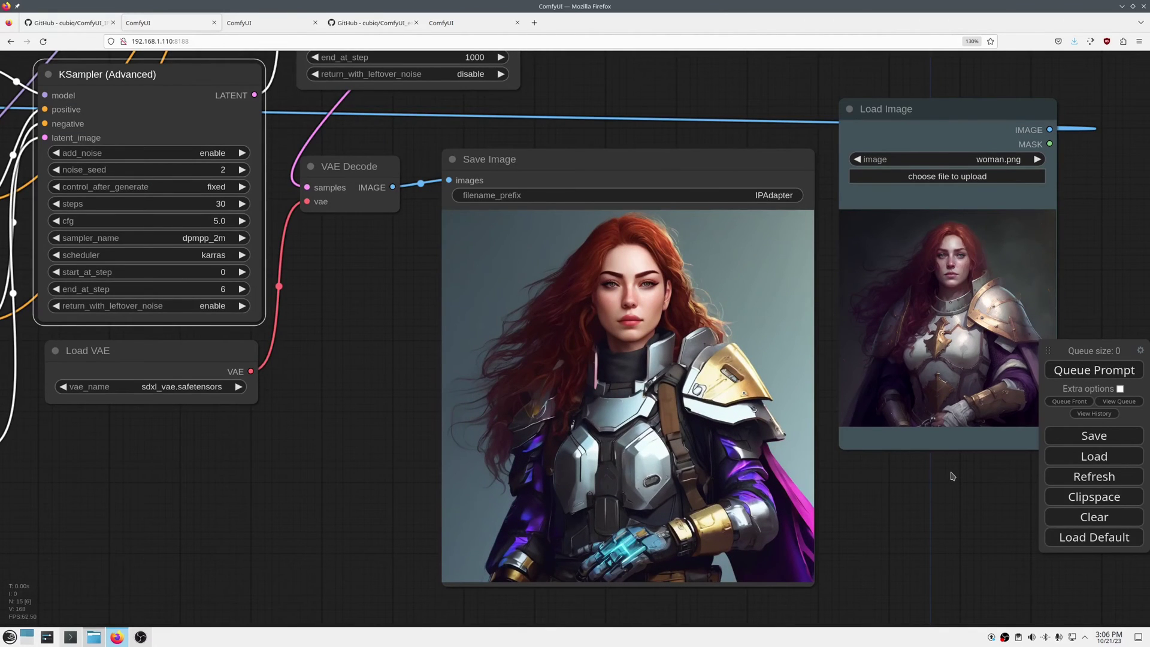
Step: Change the reference in the Load Image node to manga.jpg and inspect the line drawing
{"action": "left_click_drag", "start_coordinate": [954, 476], "coordinate": [848, 469]}
{"action": "left_click", "coordinate": [869, 153]}
{"action": "type", "text": "manga"}
{"action": "left_click", "coordinate": [884, 173]}
{"action": "scroll", "coordinate": [912, 231], "scroll_direction": "up", "scroll_amount": 5}
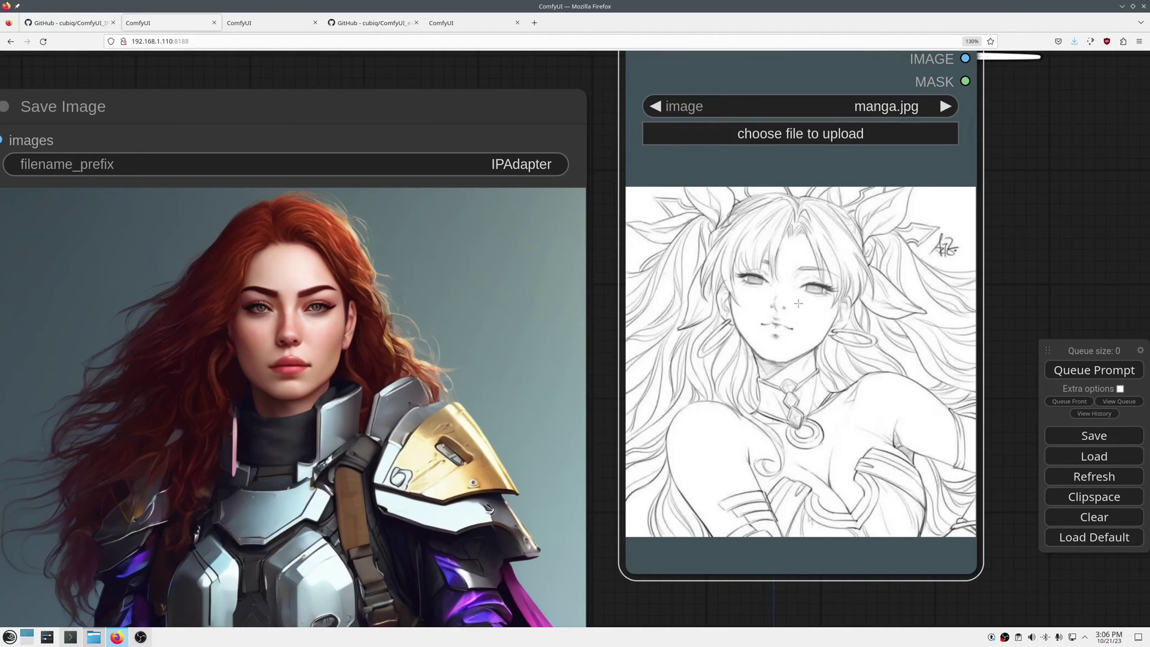
{"action": "scroll", "coordinate": [746, 349], "scroll_direction": "down", "scroll_amount": 7}
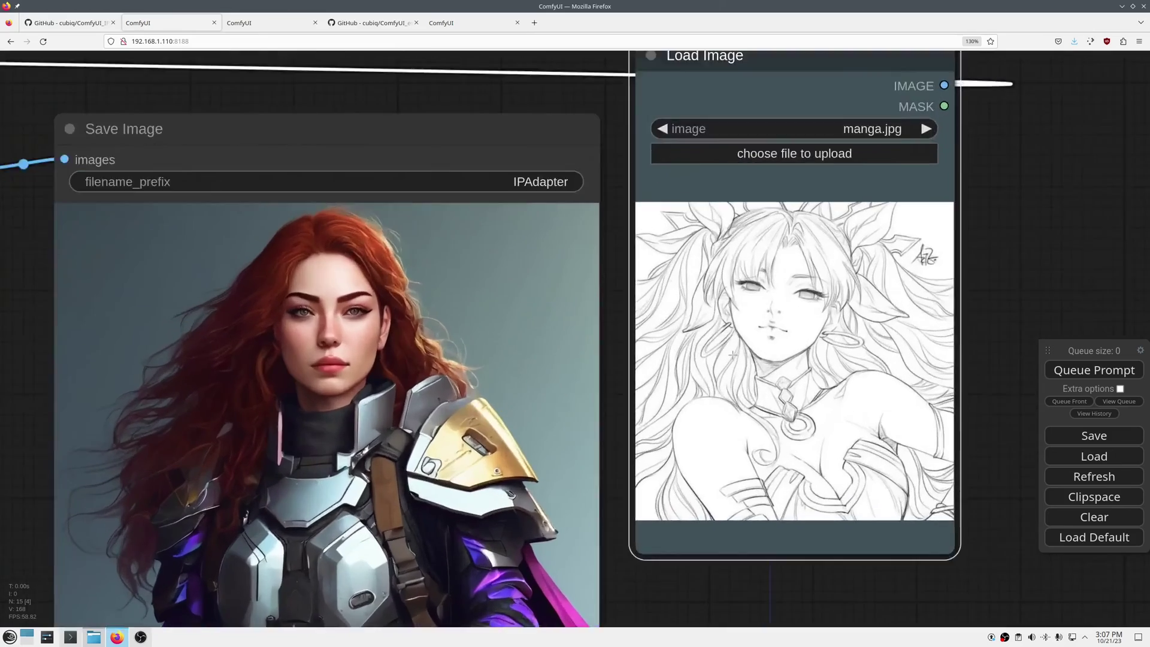
Step: Increase the IPAdapter weight to 0.95 and generate an image from the manga reference
{"action": "left_click_drag", "start_coordinate": [294, 381], "coordinate": [453, 353]}
{"action": "left_click", "coordinate": [142, 165]}
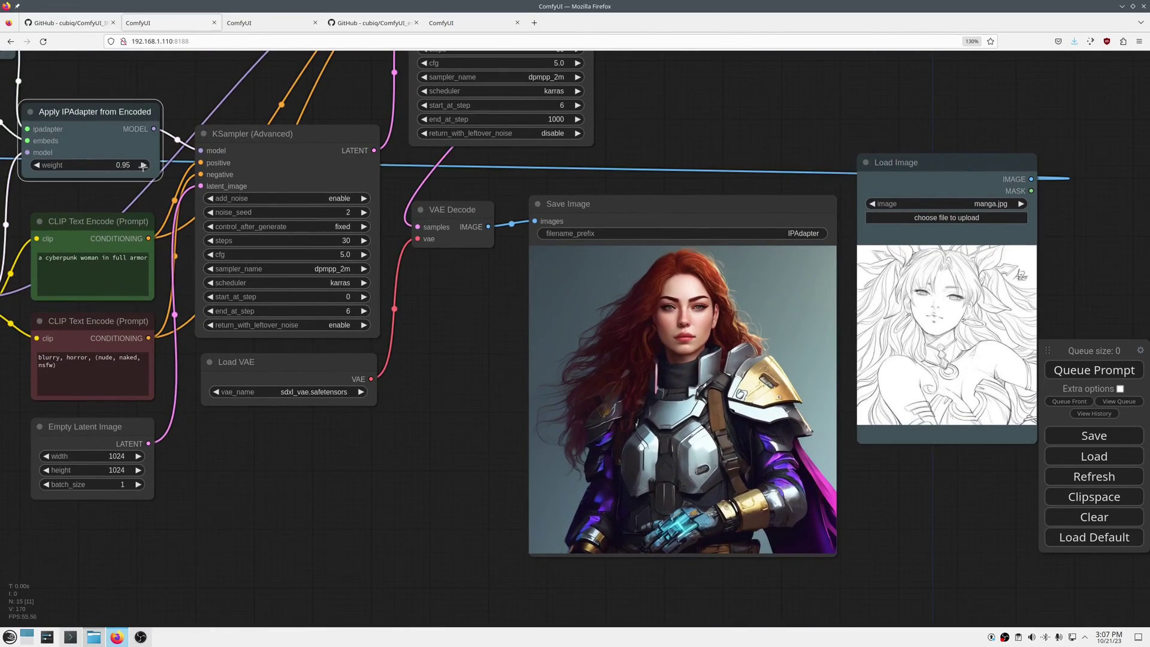
{"action": "left_click", "coordinate": [1094, 370]}
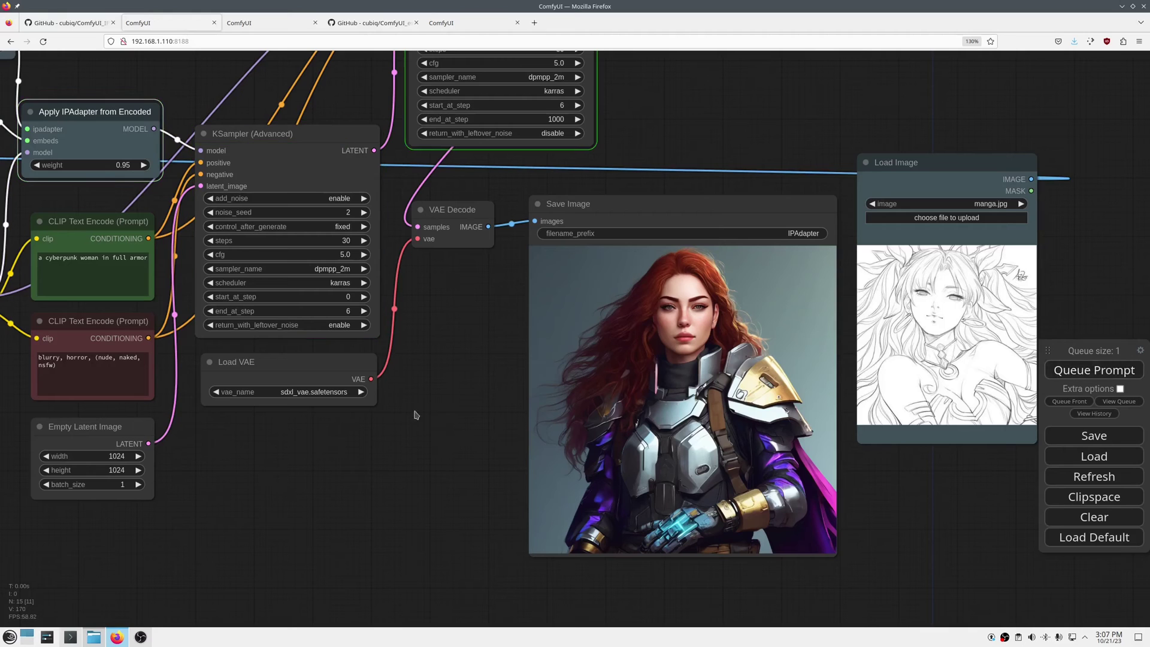
{"action": "left_click_drag", "start_coordinate": [693, 129], "coordinate": [625, 189]}
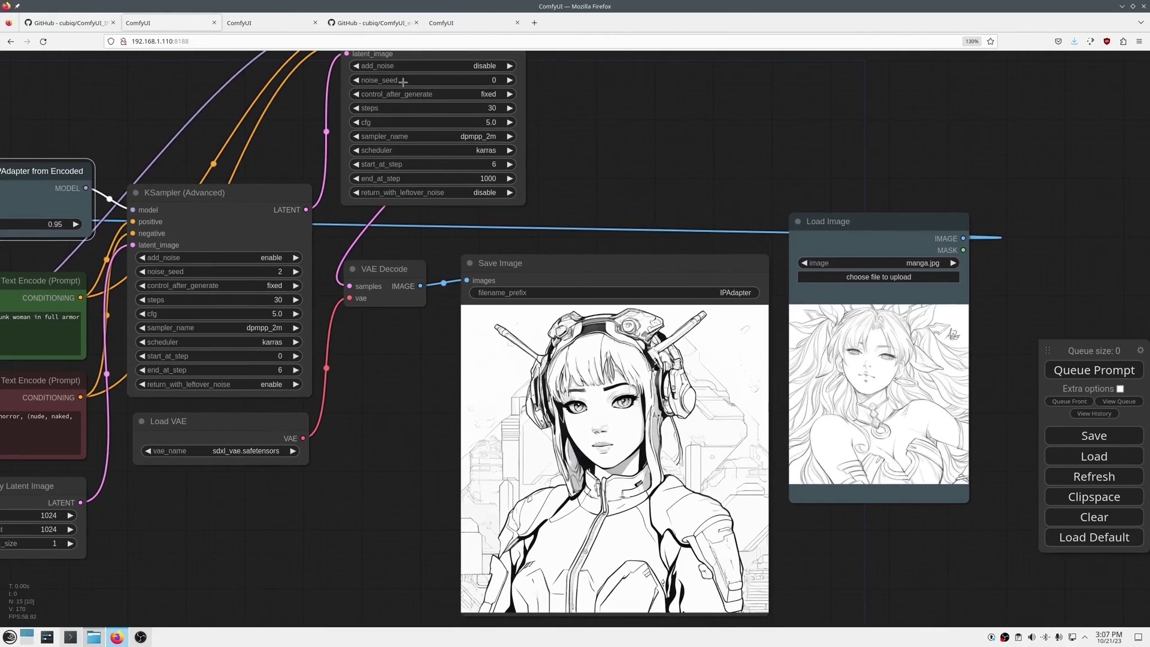
Step: Set noise_seed to 371 on the second sampler and 0 on the first one, and generate again
{"action": "left_click", "coordinate": [356, 80]}
{"action": "double_click", "coordinate": [143, 271]}
{"action": "left_click", "coordinate": [1094, 370]}
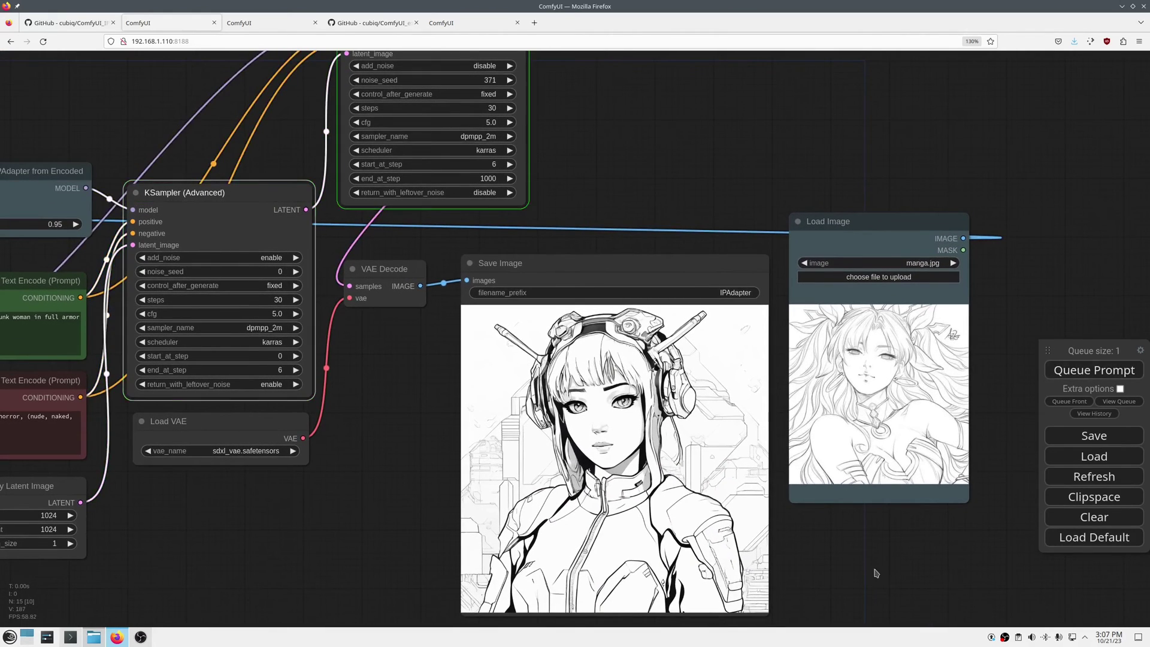
{"action": "left_click_drag", "start_coordinate": [876, 571], "coordinate": [845, 552]}
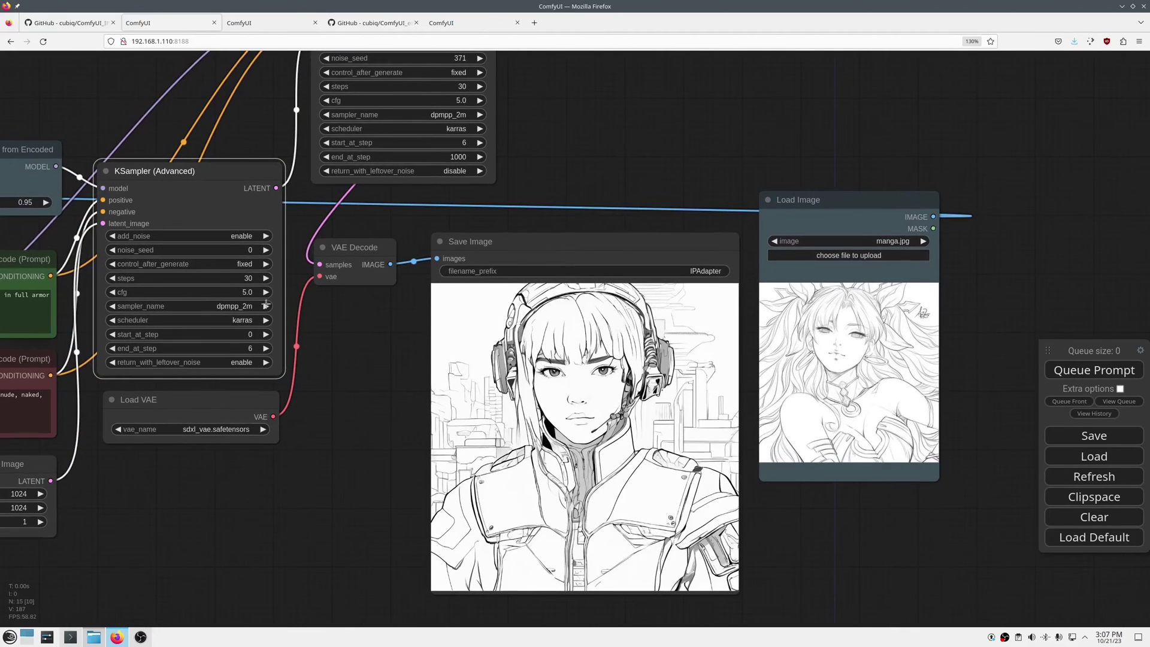
Step: Raise cfg to 5.5 on both KSampler (Advanced) nodes and generate, comparing the result with the manga reference
{"action": "left_click", "coordinate": [479, 100]}
{"action": "left_click", "coordinate": [1093, 370]}
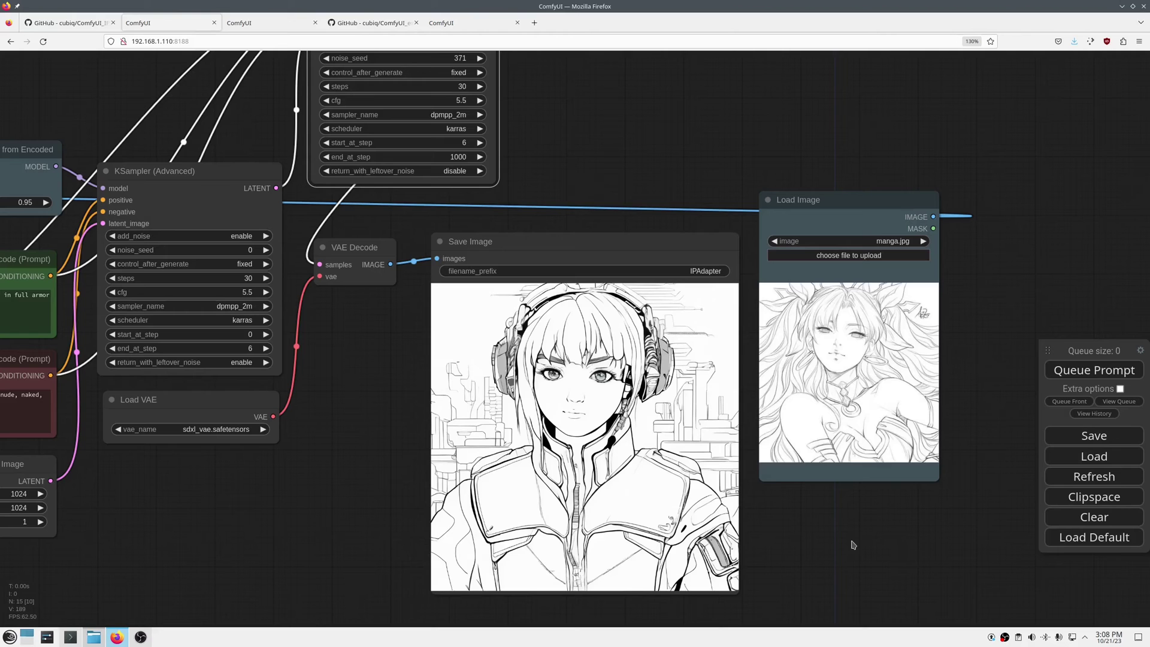
{"action": "scroll", "coordinate": [854, 545], "scroll_direction": "up", "scroll_amount": 2}
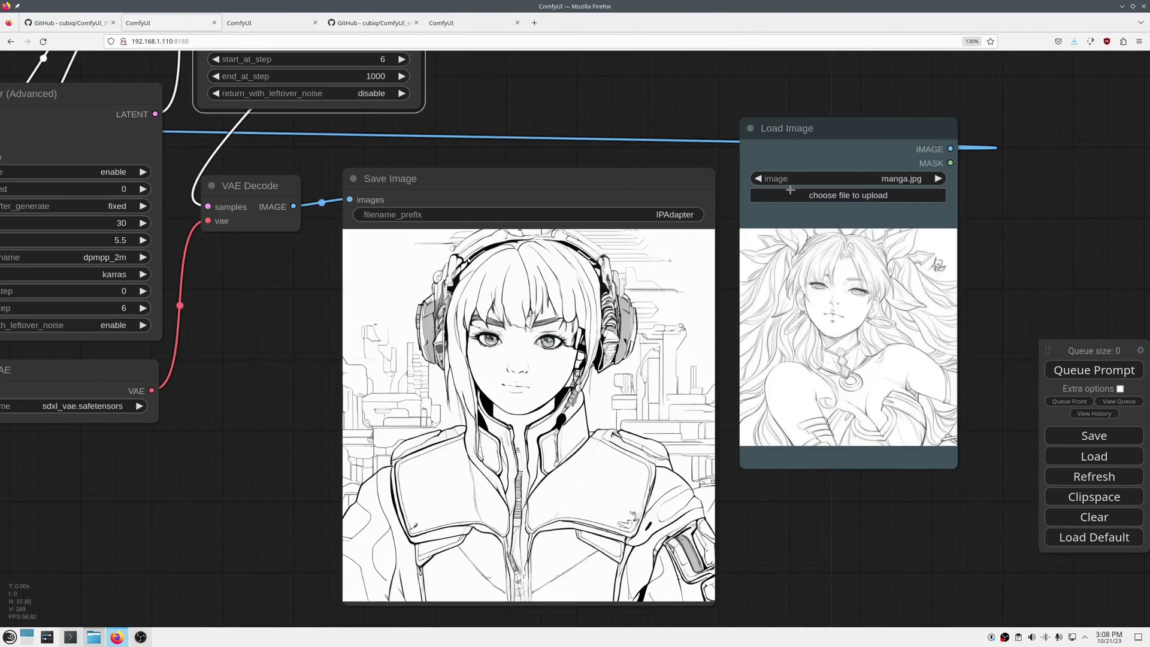
{"action": "left_click_drag", "start_coordinate": [794, 133], "coordinate": [794, 135]}
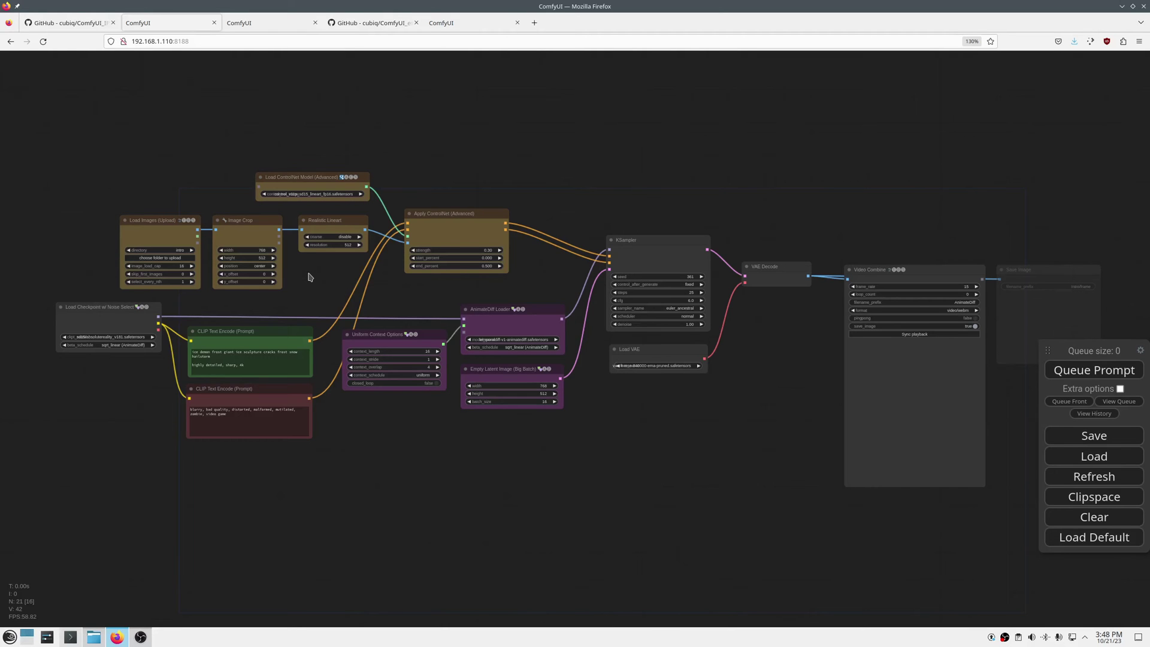
Step: Examine the AnimateDiff workflow, from the image loading, cropping and Realistic Lineart nodes through ControlNet to the AnimateDiff Loader
{"action": "scroll", "coordinate": [310, 277], "scroll_direction": "up", "scroll_amount": 4}
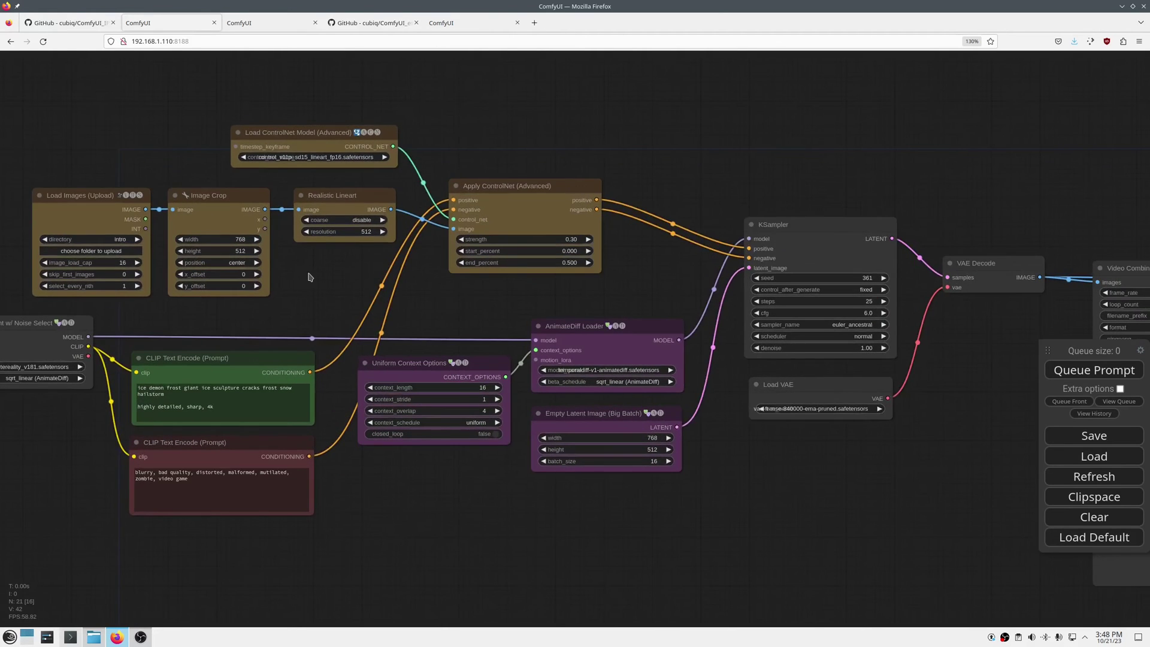
{"action": "scroll", "coordinate": [430, 303], "scroll_direction": "up", "scroll_amount": 1}
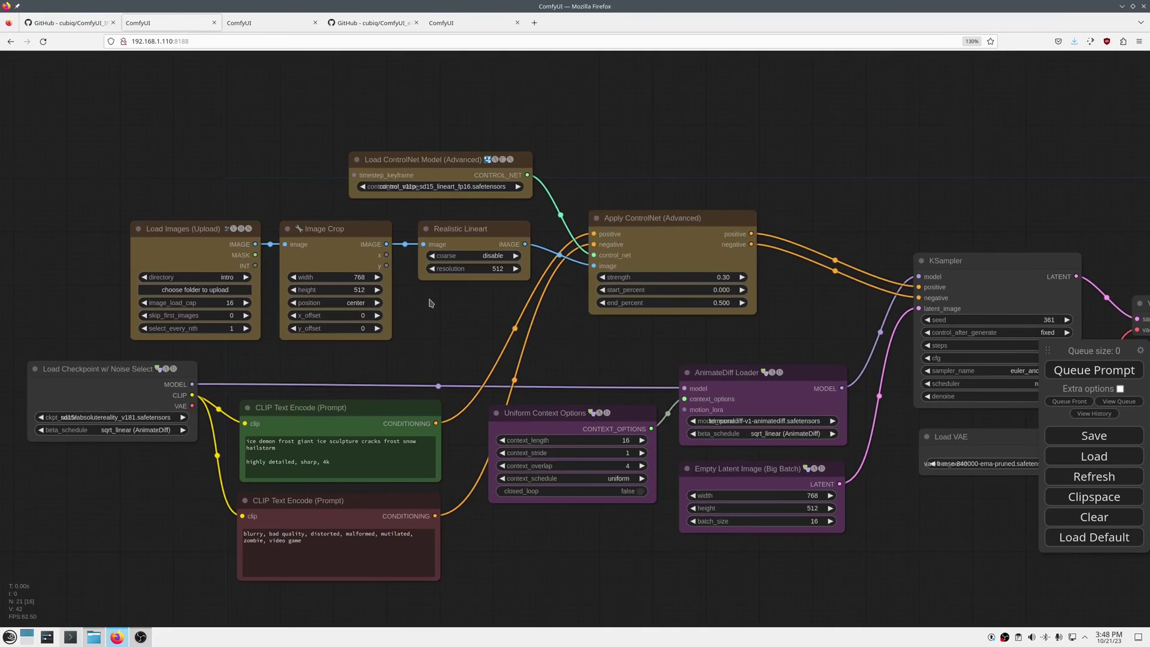
{"action": "scroll", "coordinate": [431, 303], "scroll_direction": "up", "scroll_amount": 1}
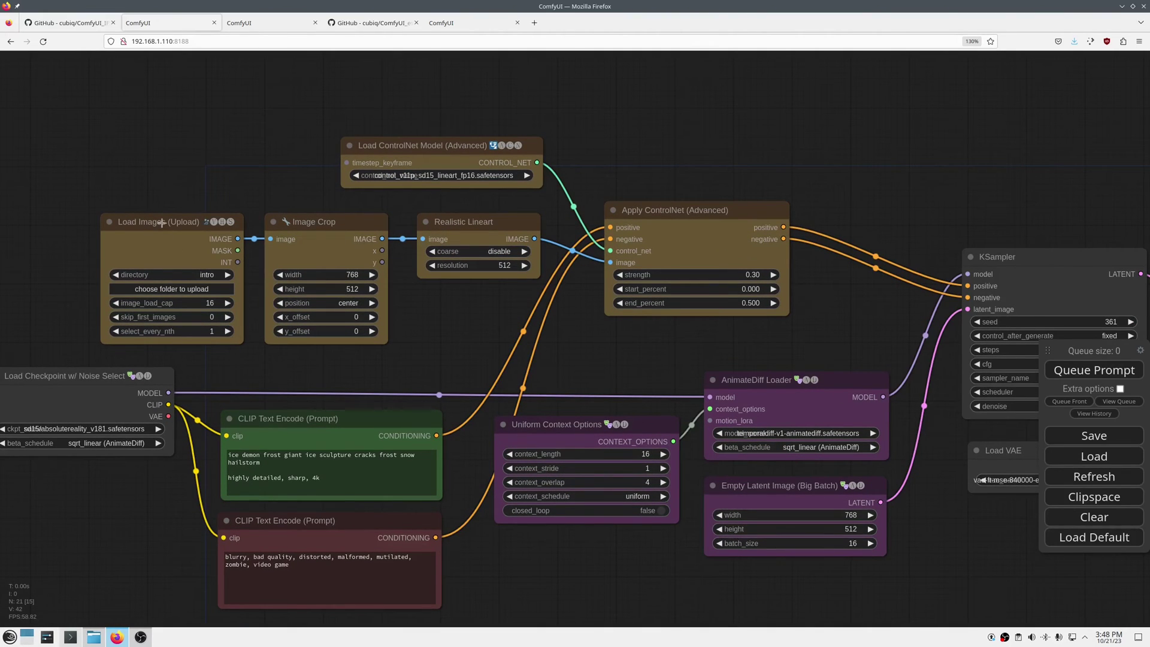
{"action": "left_click_drag", "start_coordinate": [161, 223], "coordinate": [158, 219]}
{"action": "left_click_drag", "start_coordinate": [338, 223], "coordinate": [336, 221]}
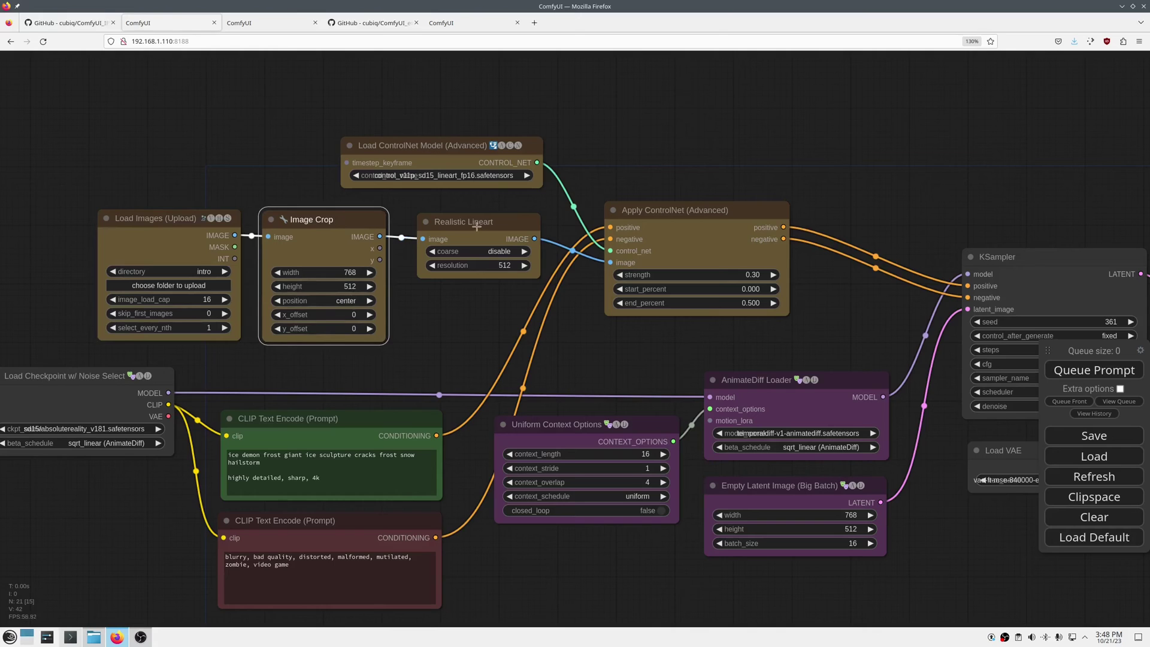
{"action": "left_click_drag", "start_coordinate": [477, 226], "coordinate": [479, 225]}
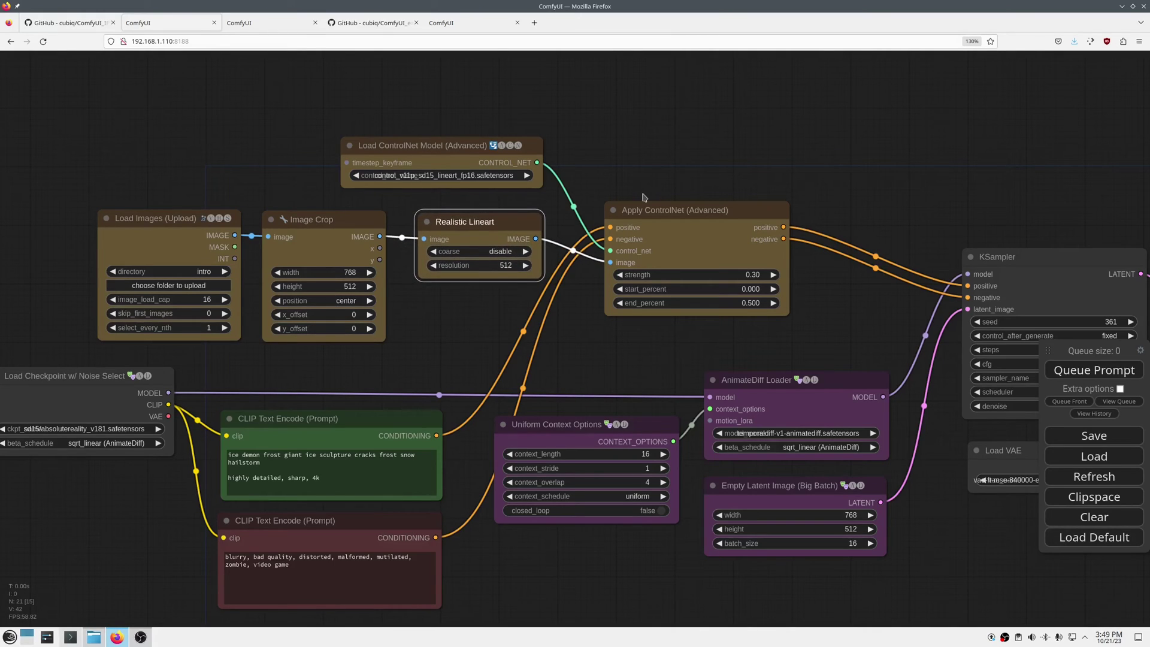
{"action": "scroll", "coordinate": [644, 195], "scroll_direction": "down", "scroll_amount": 1}
{"action": "scroll", "coordinate": [775, 564], "scroll_direction": "up", "scroll_amount": 2}
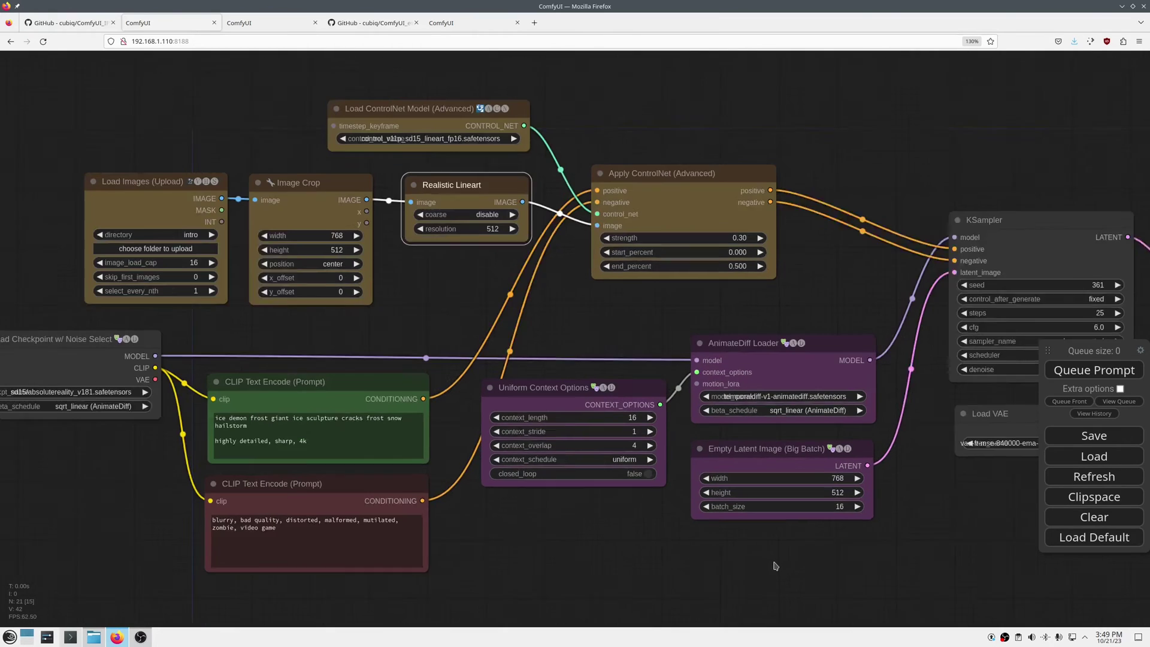
{"action": "left_click", "coordinate": [737, 319]}
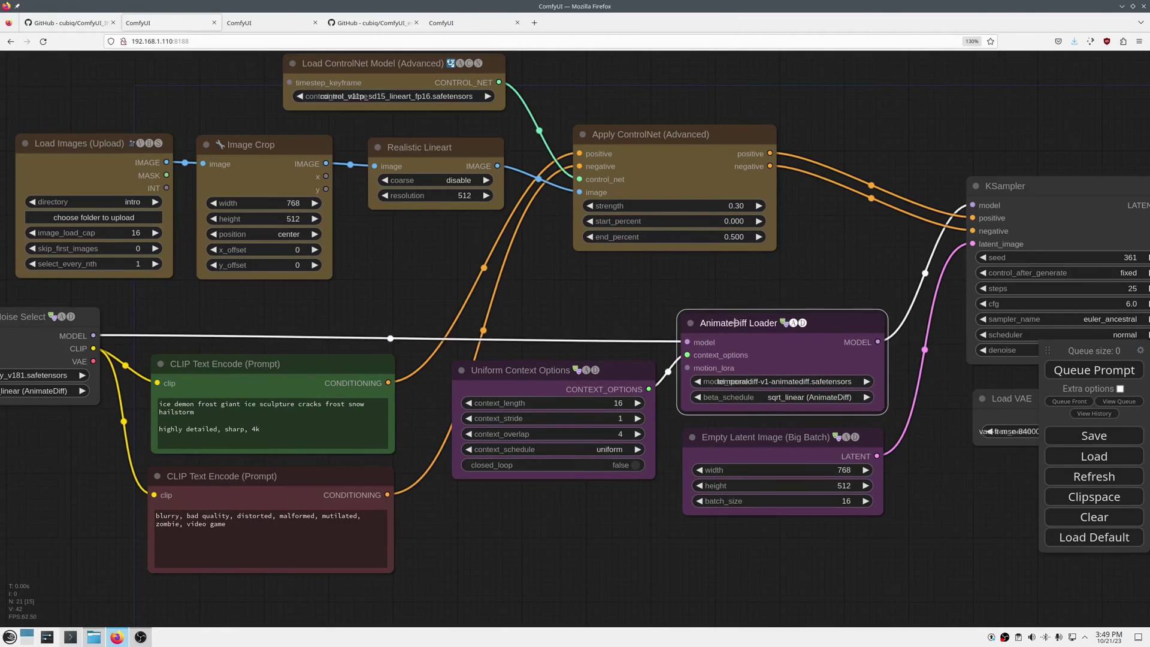
Step: Generate the AnimateDiff animation without IPAdapter and view the resulting clip in the Video Combine node
{"action": "left_click_drag", "start_coordinate": [736, 318], "coordinate": [746, 319]}
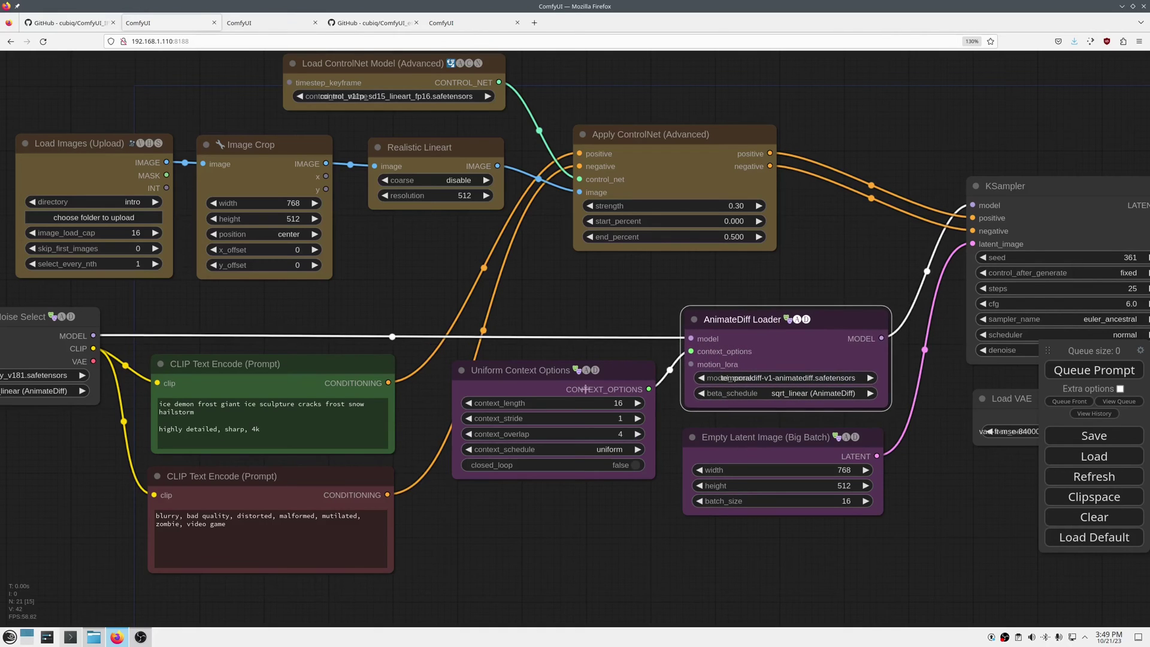
{"action": "left_click_drag", "start_coordinate": [545, 297], "coordinate": [678, 329]}
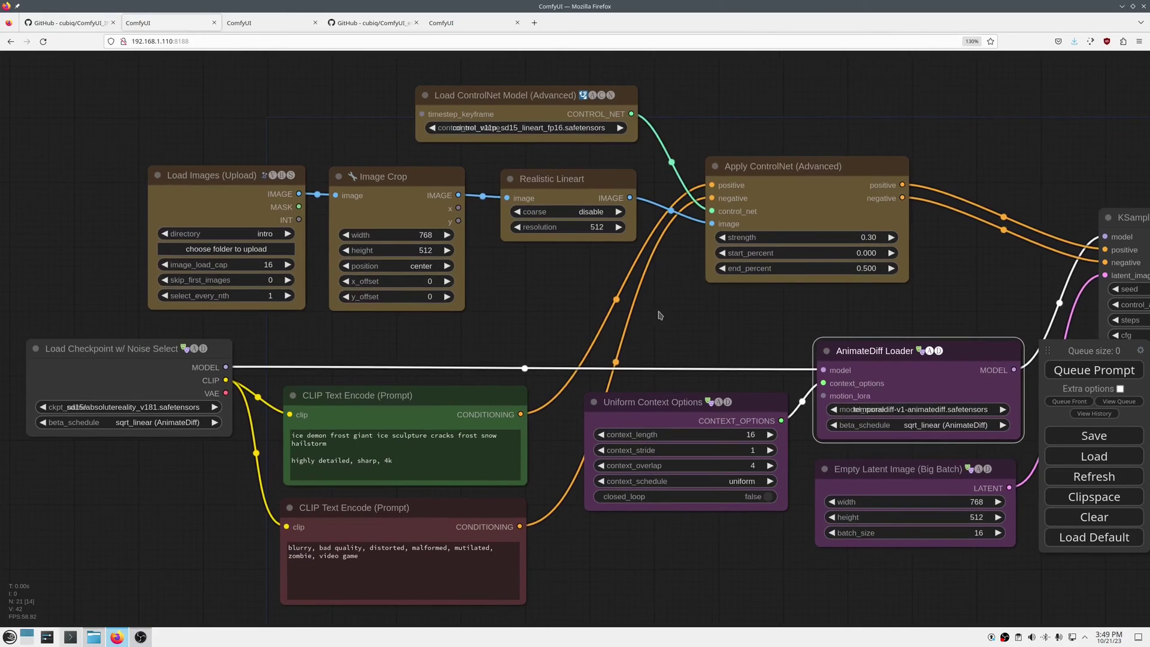
{"action": "left_click_drag", "start_coordinate": [764, 313], "coordinate": [655, 302]}
{"action": "scroll", "coordinate": [580, 328], "scroll_direction": "down", "scroll_amount": 4}
{"action": "left_click_drag", "start_coordinate": [919, 457], "coordinate": [592, 423]}
{"action": "key", "text": "ctrl+Return"}
{"action": "left_click_drag", "start_coordinate": [788, 414], "coordinate": [595, 359]}
{"action": "scroll", "coordinate": [867, 387], "scroll_direction": "up", "scroll_amount": 3}
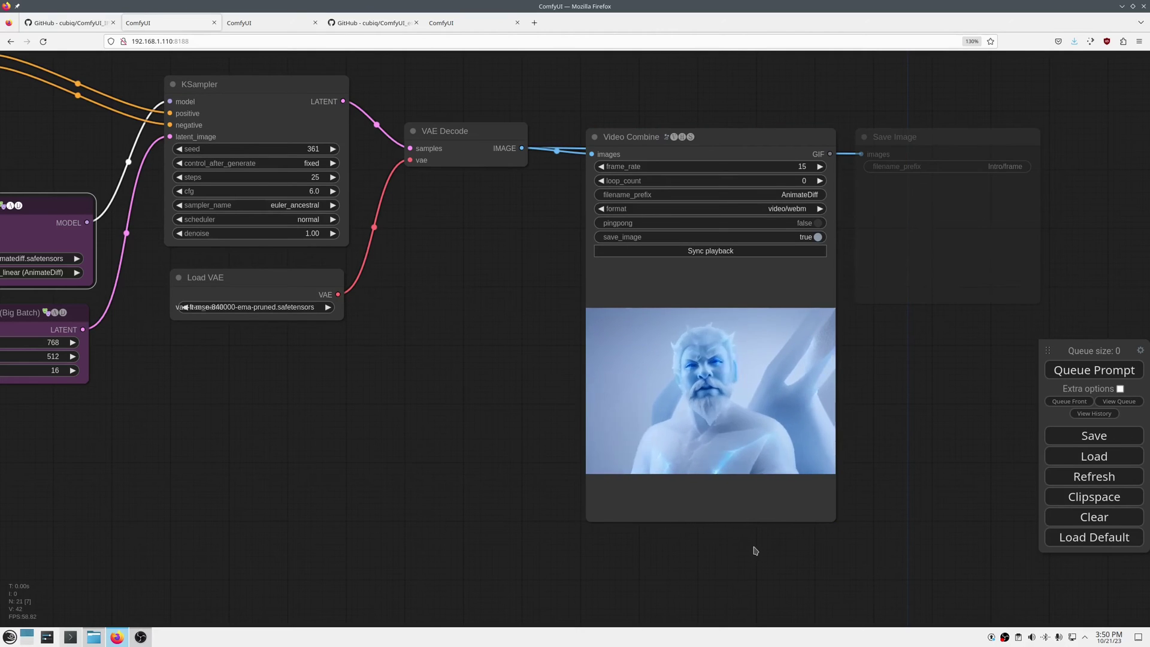
{"action": "scroll", "coordinate": [764, 544], "scroll_direction": "up", "scroll_amount": 4}
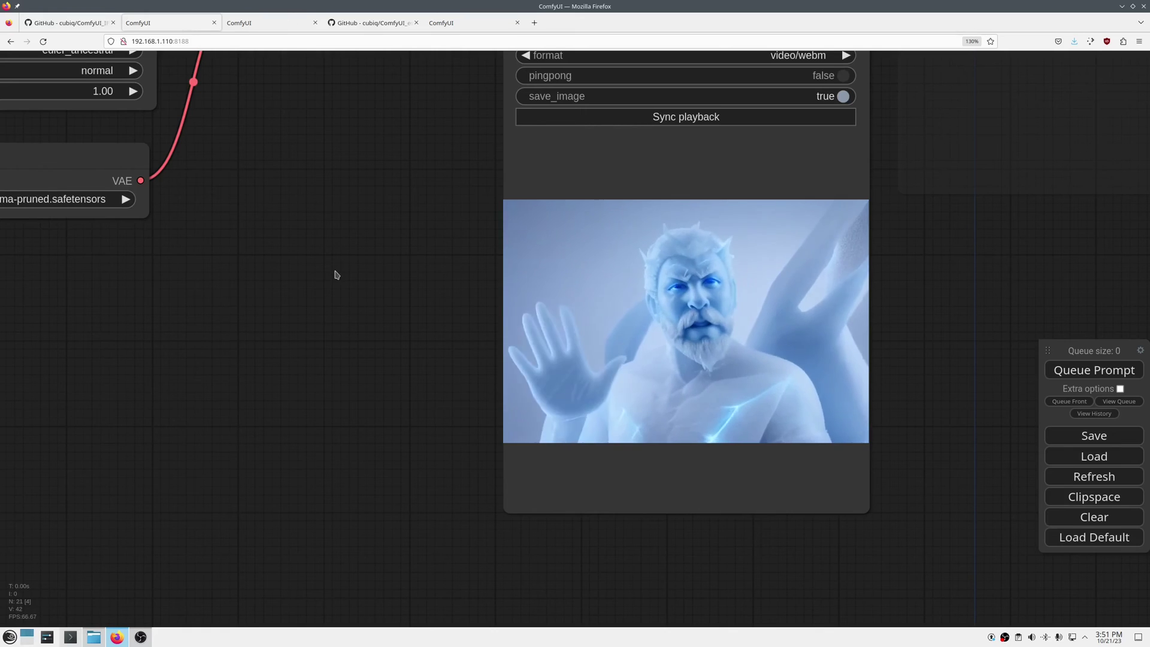
Step: Reposition the IPAdapter nodes above the ControlNet nodes and inspect their loaders, frost giant reference image and settings
{"action": "scroll", "coordinate": [334, 275], "scroll_direction": "down", "scroll_amount": 17}
{"action": "left_click_drag", "start_coordinate": [335, 275], "coordinate": [650, 477]}
{"action": "mouse_move", "coordinate": [325, 289]}
{"action": "left_mouse_down"}
{"action": "mouse_move", "coordinate": [106, 194]}
{"action": "mouse_move", "coordinate": [103, 141]}
{"action": "mouse_move", "coordinate": [329, 272]}
{"action": "left_mouse_up"}
{"action": "scroll", "coordinate": [412, 353], "scroll_direction": "up", "scroll_amount": 4}
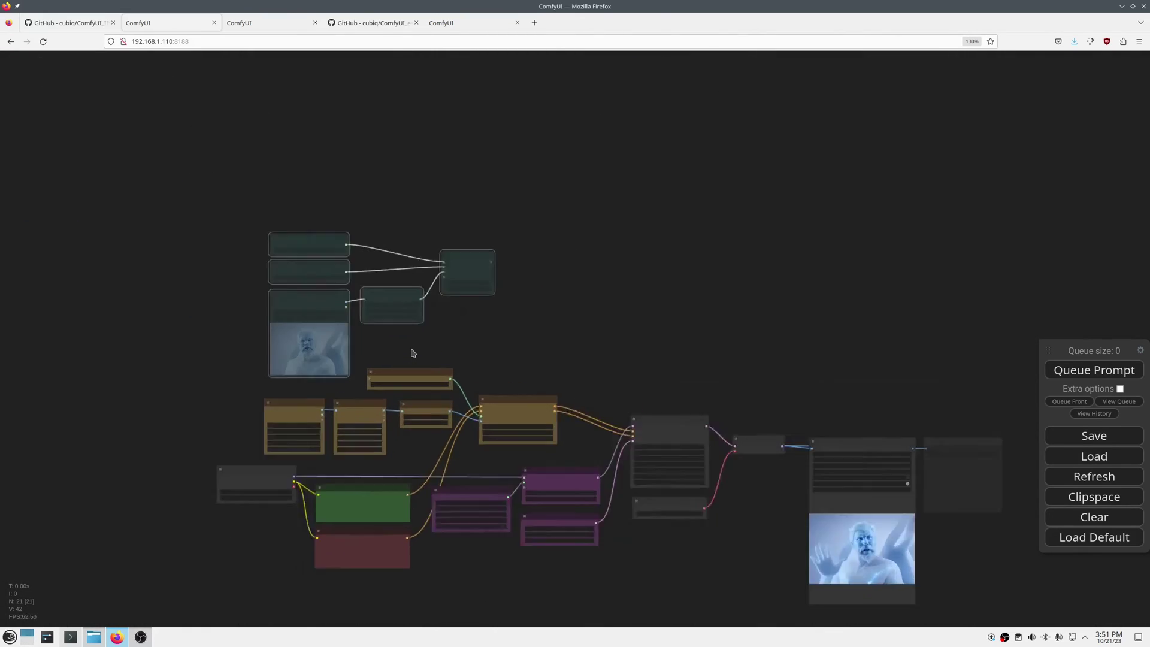
{"action": "left_click", "coordinate": [412, 319]}
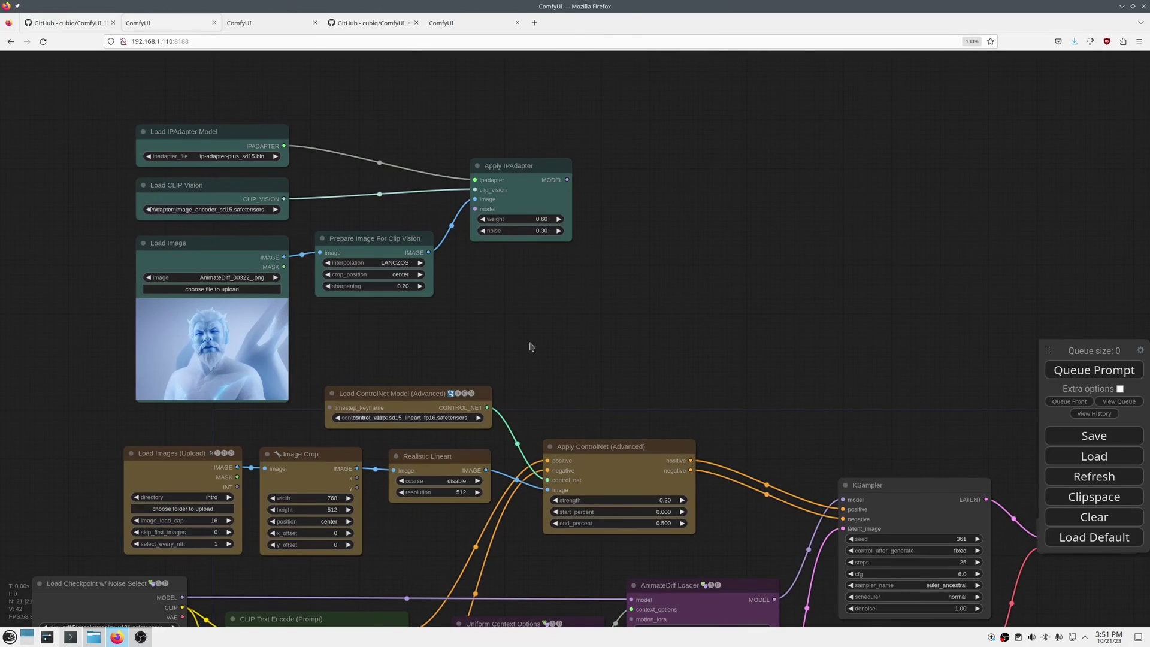
{"action": "scroll", "coordinate": [85, 348], "scroll_direction": "up", "scroll_amount": 4}
{"action": "scroll", "coordinate": [85, 353], "scroll_direction": "down", "scroll_amount": 1}
{"action": "left_click_drag", "start_coordinate": [85, 353], "coordinate": [103, 389]}
{"action": "left_click_drag", "start_coordinate": [311, 238], "coordinate": [307, 241]}
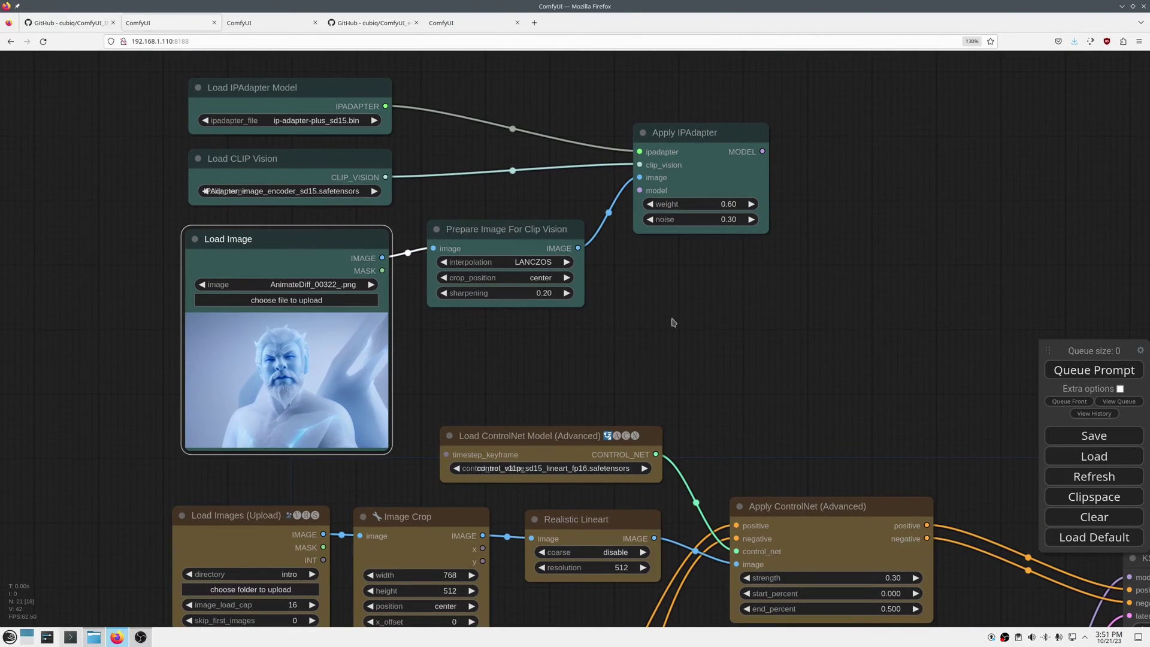
Step: Route the AnimateDiff Loader's model output through Apply IPAdapter and into the KSampler's model input
{"action": "scroll", "coordinate": [594, 239], "scroll_direction": "down", "scroll_amount": 3}
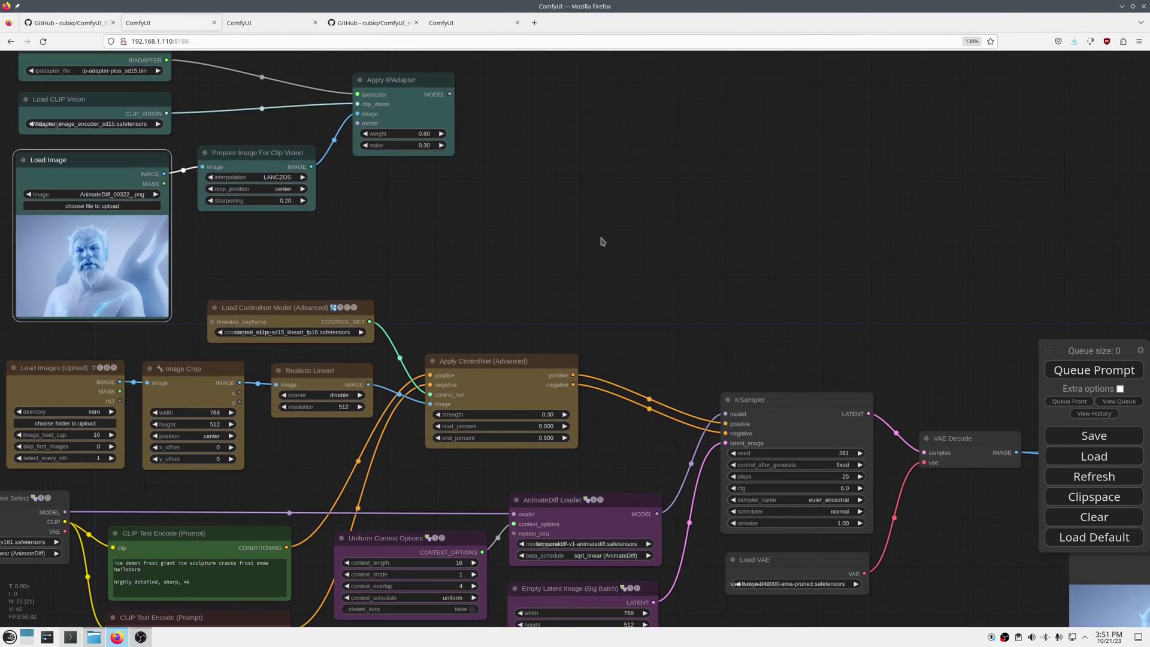
{"action": "left_click_drag", "start_coordinate": [725, 413], "coordinate": [358, 123]}
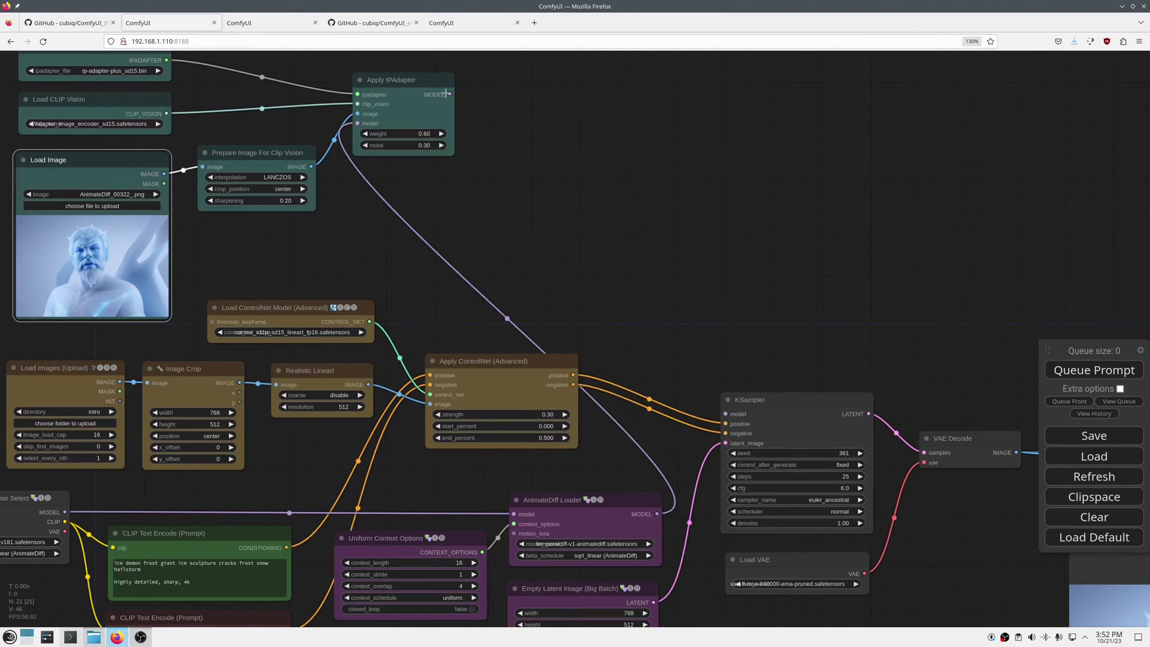
{"action": "left_click_drag", "start_coordinate": [449, 95], "coordinate": [726, 414]}
Step: Set image_load_cap to 32 on the Load Images (Upload) node
{"action": "left_click_drag", "start_coordinate": [298, 241], "coordinate": [402, 201]}
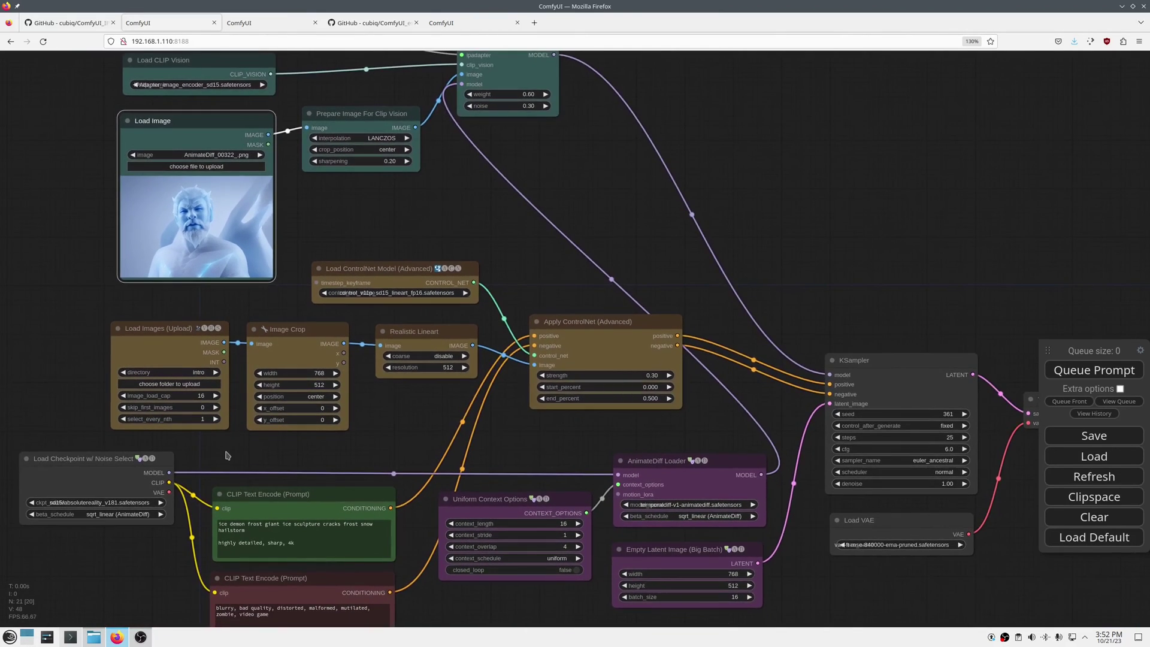
{"action": "scroll", "coordinate": [227, 453], "scroll_direction": "up", "scroll_amount": 6}
{"action": "left_click", "coordinate": [150, 353]}
{"action": "type", "text": "32"}
{"action": "left_click", "coordinate": [416, 356]}
Step: Set batch_size to 32 on the Empty Latent Image (Big Batch) node
{"action": "scroll", "coordinate": [542, 363], "scroll_direction": "down", "scroll_amount": 6}
{"action": "left_click_drag", "start_coordinate": [970, 561], "coordinate": [649, 467]}
{"action": "scroll", "coordinate": [528, 467], "scroll_direction": "up", "scroll_amount": 6}
{"action": "left_click", "coordinate": [524, 455]}
{"action": "key", "text": "BackSpace"}
{"action": "key", "text": "BackSpace"}
{"action": "type", "text": "32"}
{"action": "key", "text": "Return"}
{"action": "scroll", "coordinate": [656, 371], "scroll_direction": "down", "scroll_amount": 5}
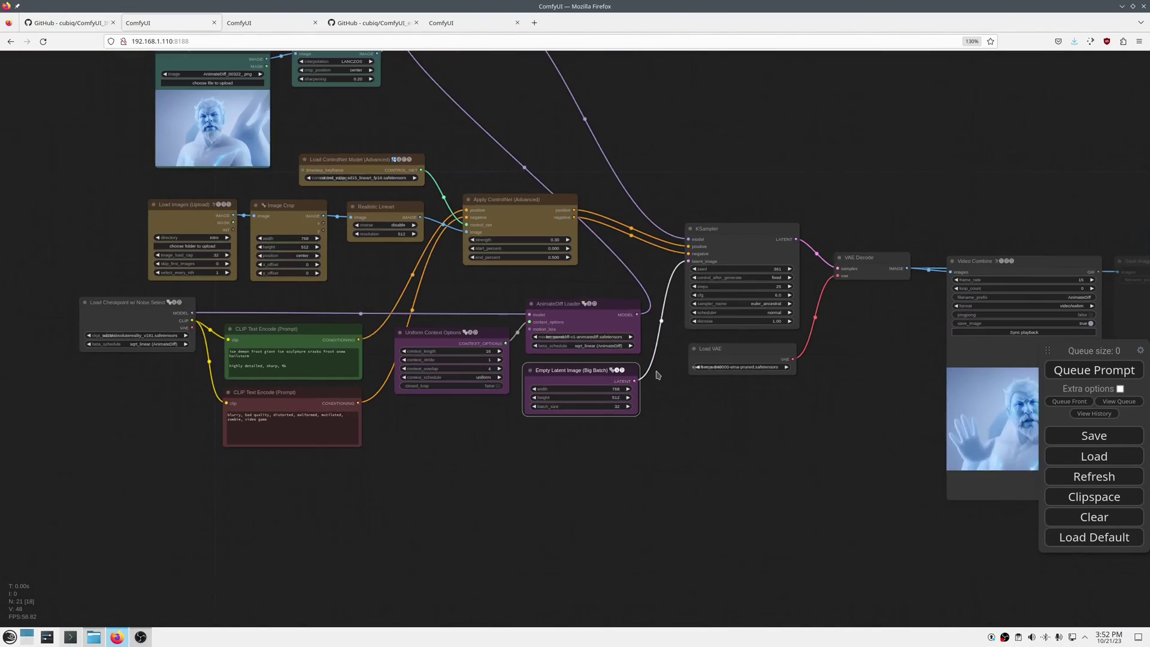
{"action": "left_click_drag", "start_coordinate": [866, 361], "coordinate": [664, 381]}
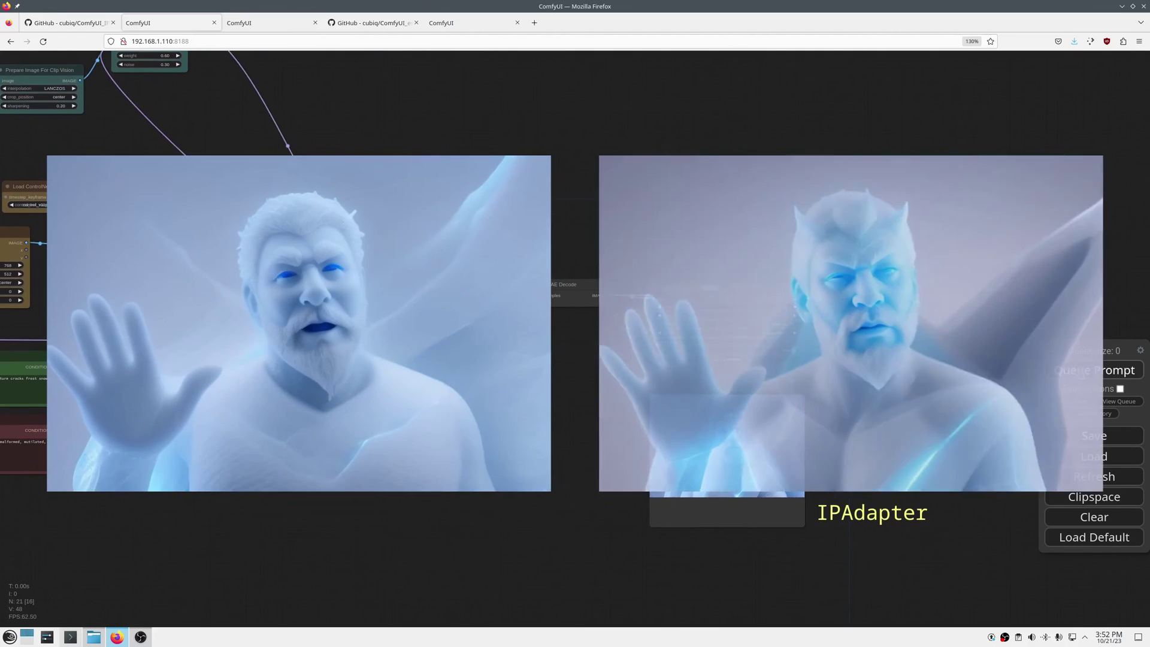
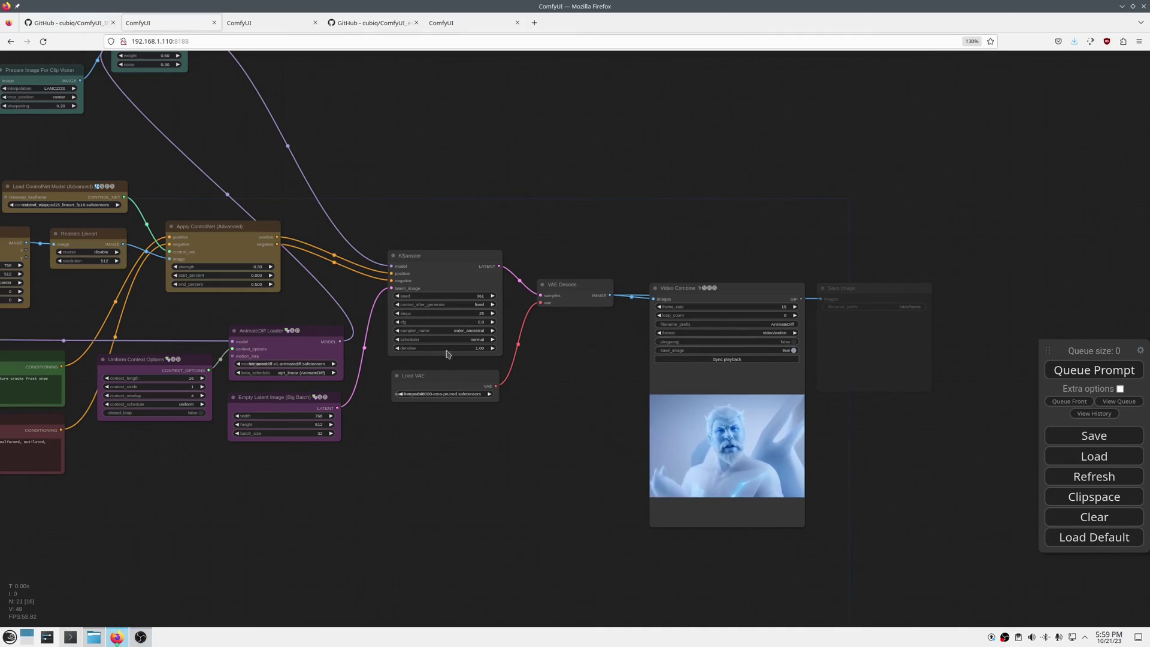
Step: Add an IPAdapterEncoder node after Prepare Image For Clip Vision, moving Apply IPAdapter aside to make room for it
{"action": "left_click_drag", "start_coordinate": [304, 117], "coordinate": [661, 316]}
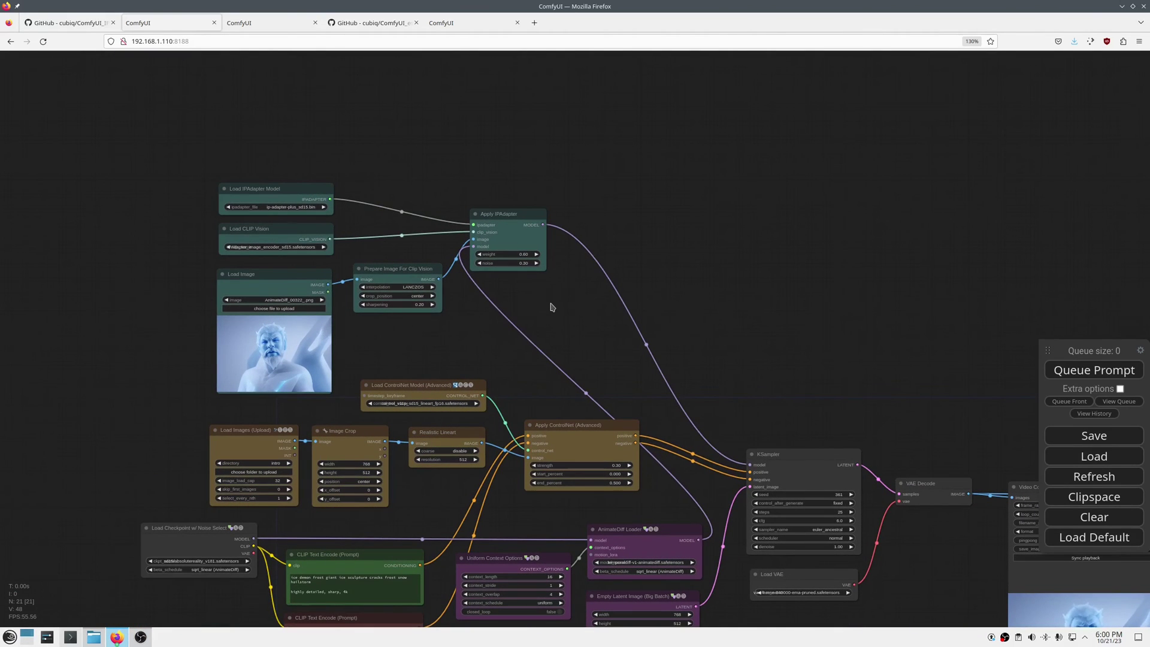
{"action": "scroll", "coordinate": [410, 336], "scroll_direction": "up", "scroll_amount": 4}
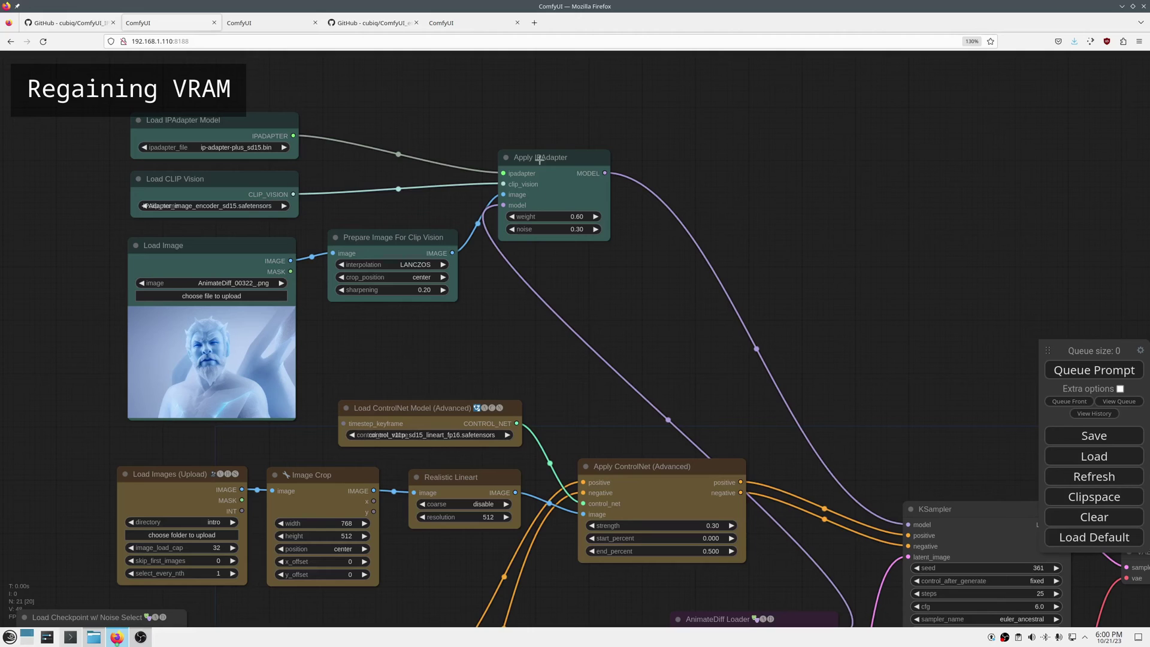
{"action": "left_click_drag", "start_coordinate": [539, 159], "coordinate": [613, 176]}
{"action": "double_click", "coordinate": [523, 316]}
{"action": "type", "text": "ip"}
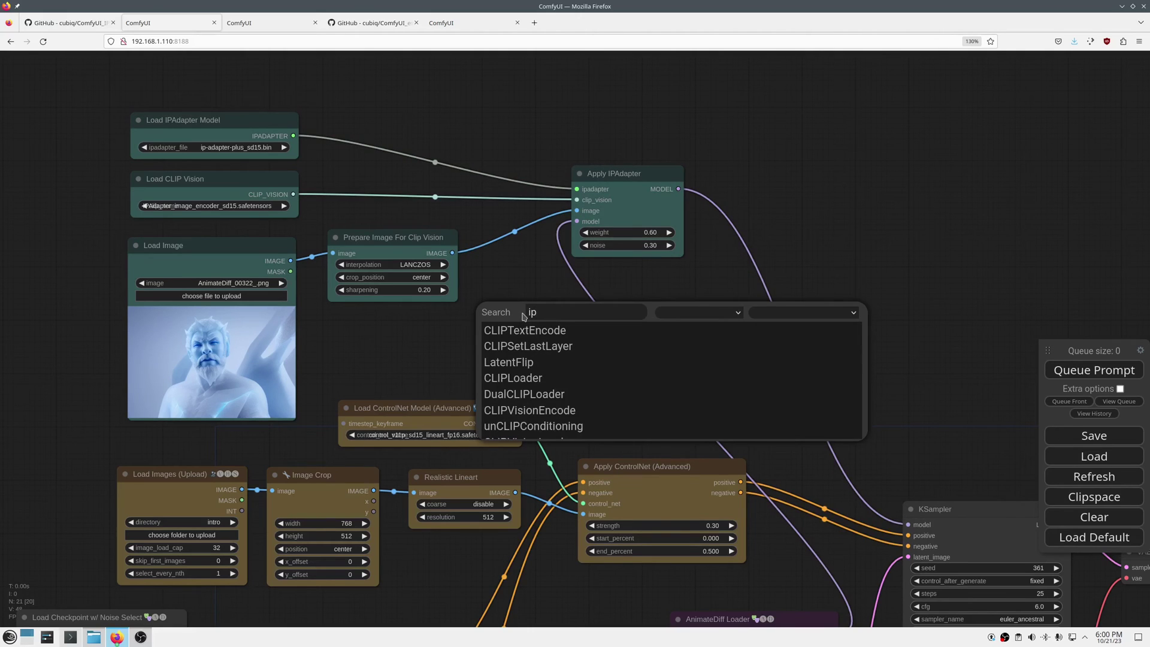
{"action": "type", "text": "a"}
{"action": "key", "text": "Down"}
{"action": "key", "text": "Down"}
{"action": "key", "text": "Down"}
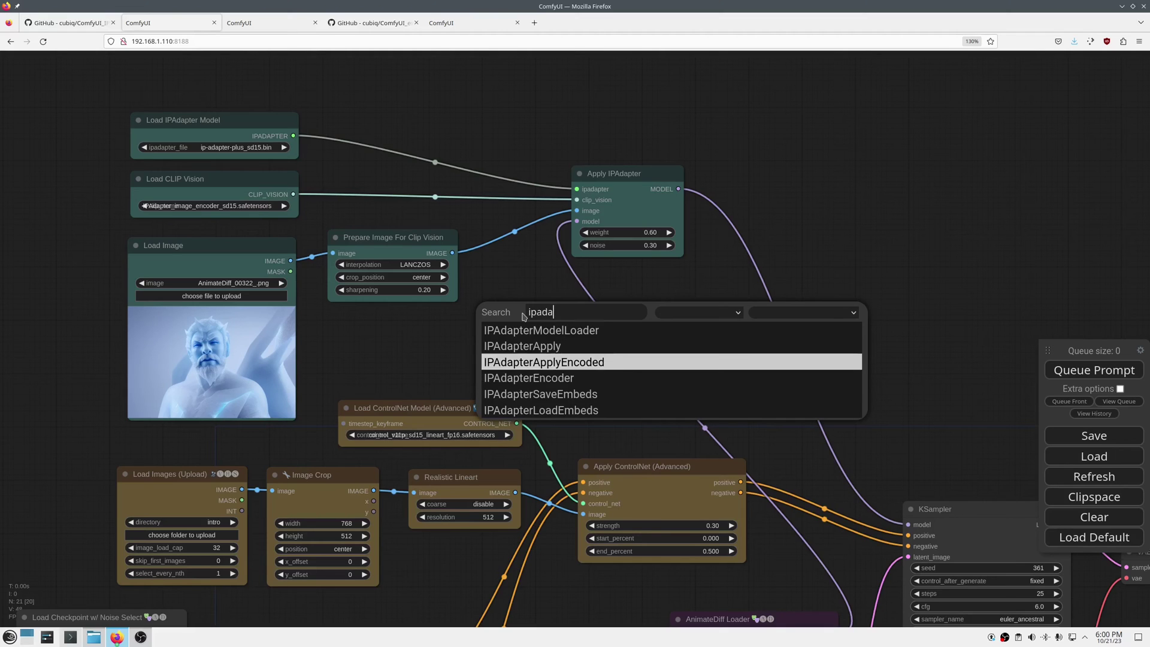
{"action": "key", "text": "Down"}
{"action": "key", "text": "Return"}
{"action": "left_click", "coordinate": [695, 182]}
{"action": "left_click_drag", "start_coordinate": [695, 182], "coordinate": [765, 171]}
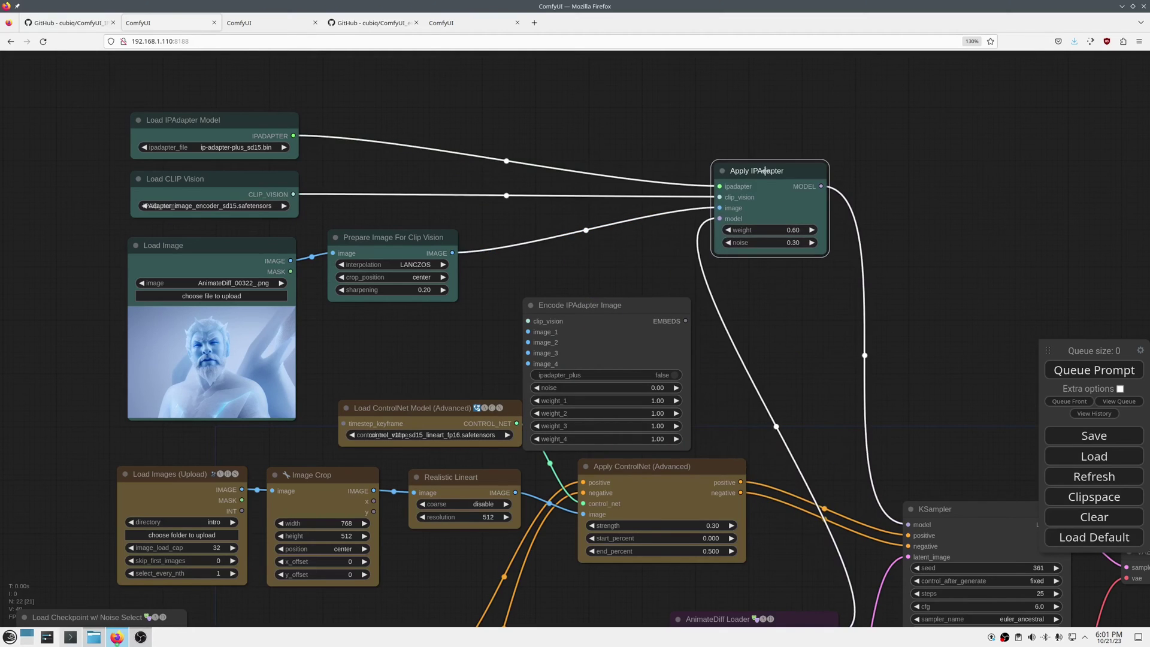
Step: Place the Encode IPAdapter Image node and connect the prepared image to image_1 and the CLIP Vision output to clip_vision
{"action": "left_click_drag", "start_coordinate": [598, 310], "coordinate": [586, 231]}
{"action": "left_click_drag", "start_coordinate": [452, 253], "coordinate": [520, 277]}
{"action": "left_click_drag", "start_coordinate": [719, 197], "coordinate": [521, 246]}
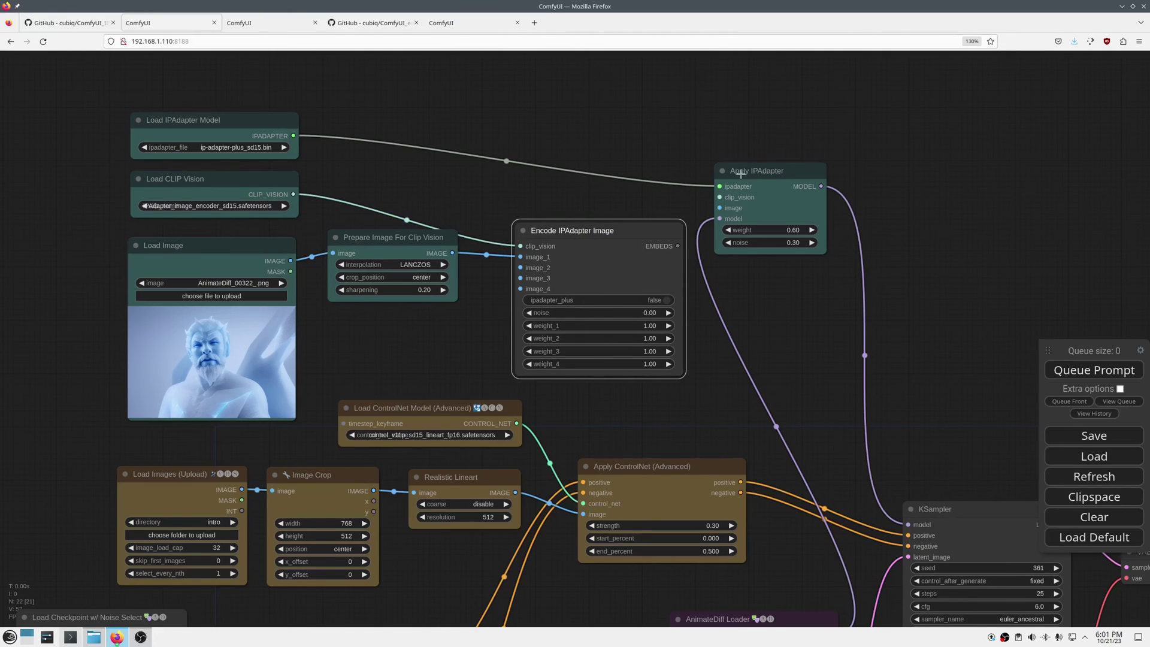
Step: Set noise to 0.30 and enable ipadapter_plus on the Encode IPAdapter Image node
{"action": "scroll", "coordinate": [716, 302], "scroll_direction": "up", "scroll_amount": 3}
{"action": "left_click", "coordinate": [630, 320]}
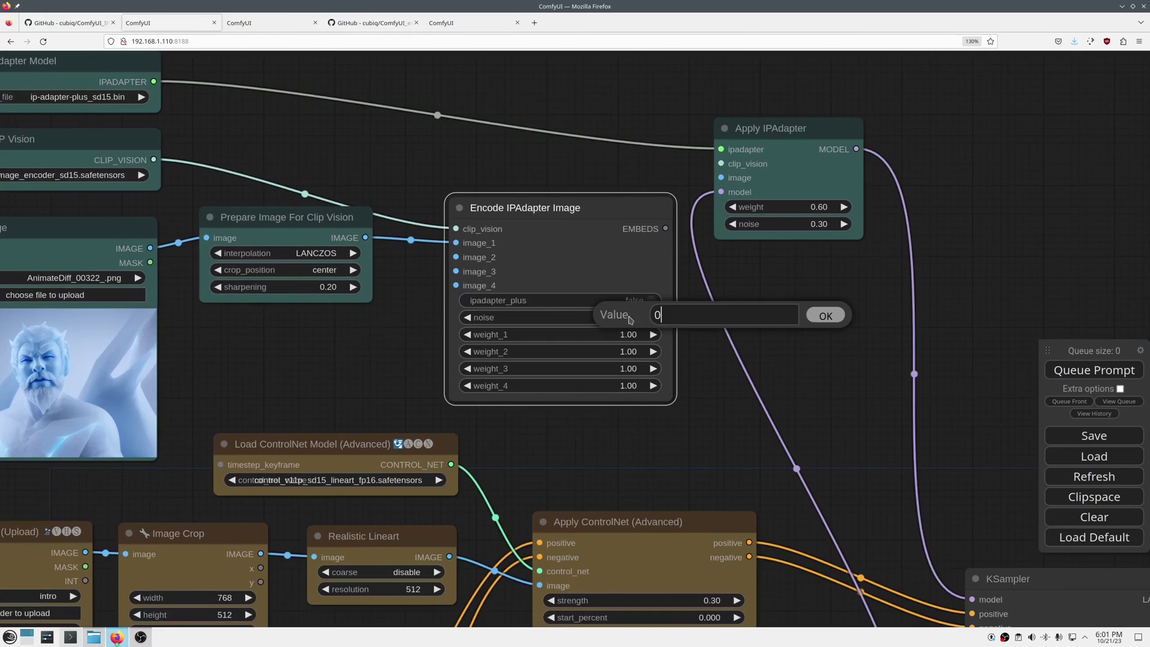
{"action": "type", "text": ".30"}
{"action": "key", "text": "Return"}
{"action": "scroll", "coordinate": [679, 320], "scroll_direction": "down", "scroll_amount": 3}
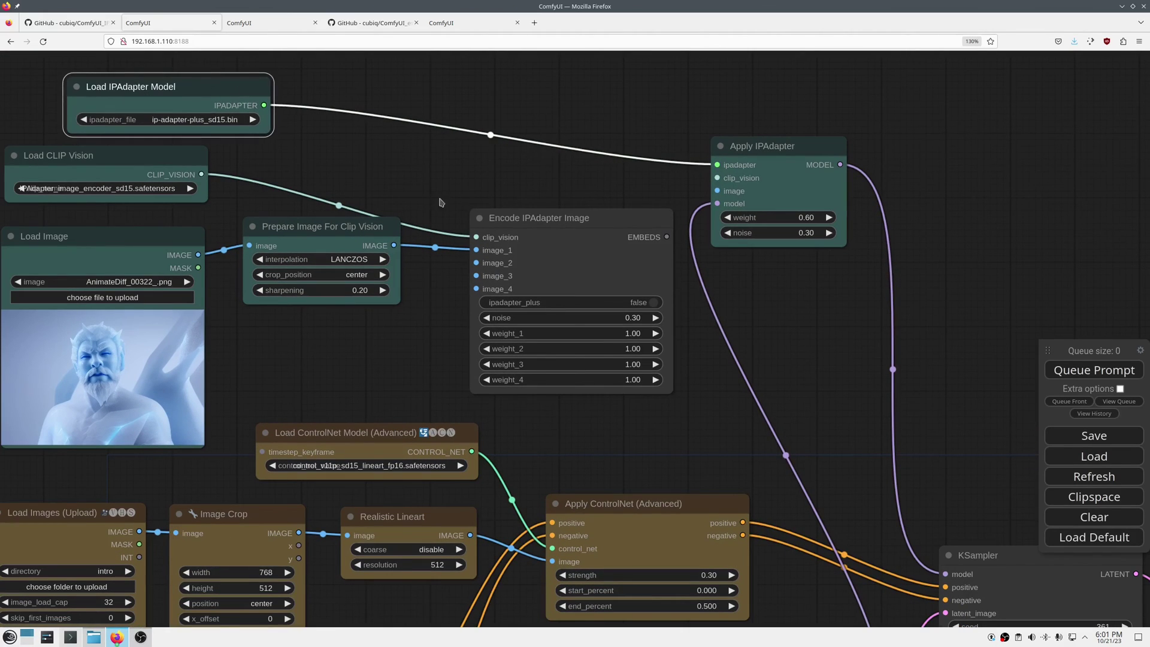
{"action": "left_click", "coordinate": [610, 302]}
{"action": "scroll", "coordinate": [610, 301], "scroll_direction": "down", "scroll_amount": 3}
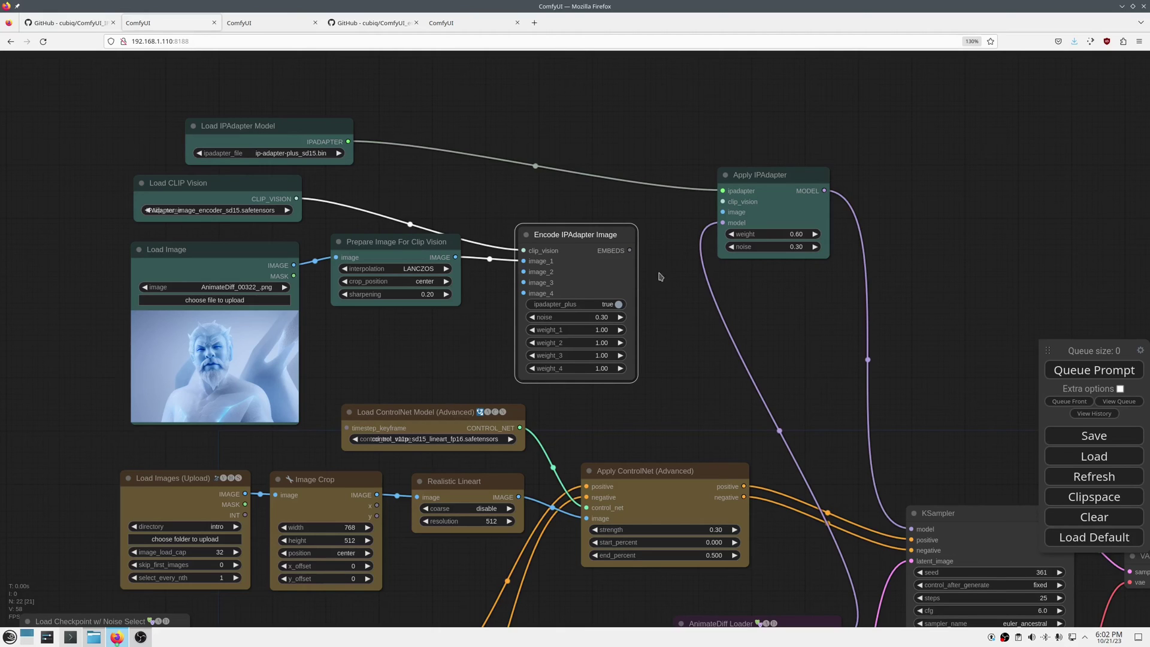
Step: Attach an IPAdapterSaveEmbeds node to the EMBEDS output, narrow it, and set its filename_prefix to embeds/frost_giant
{"action": "left_click_drag", "start_coordinate": [629, 251], "coordinate": [684, 299]}
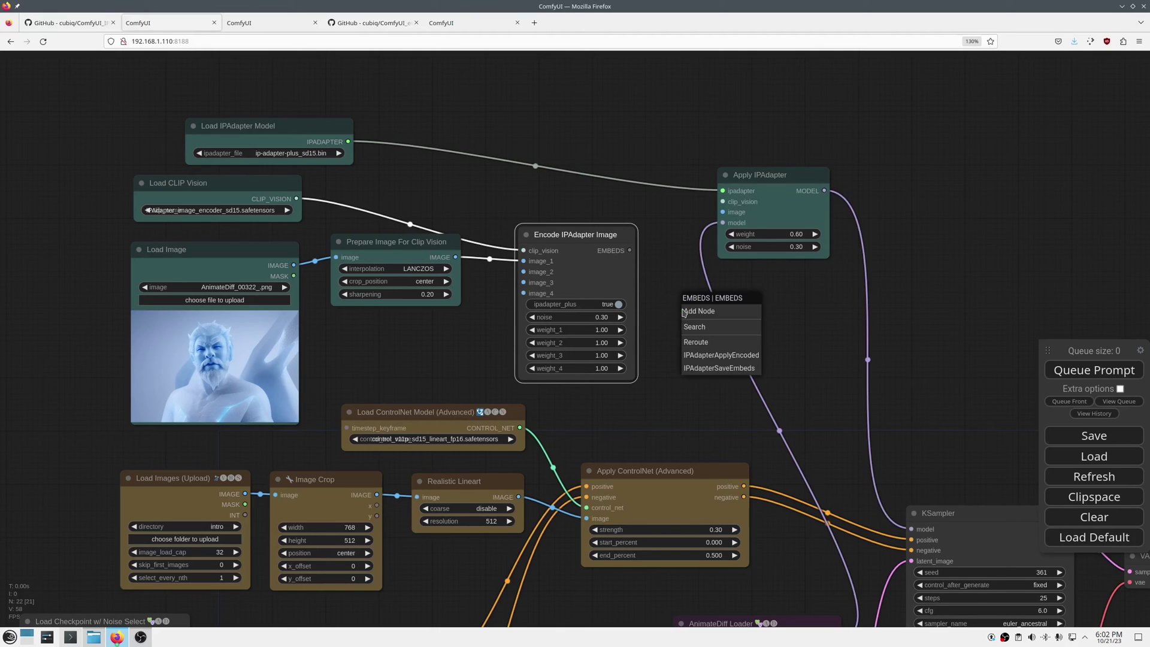
{"action": "left_click", "coordinate": [735, 368]}
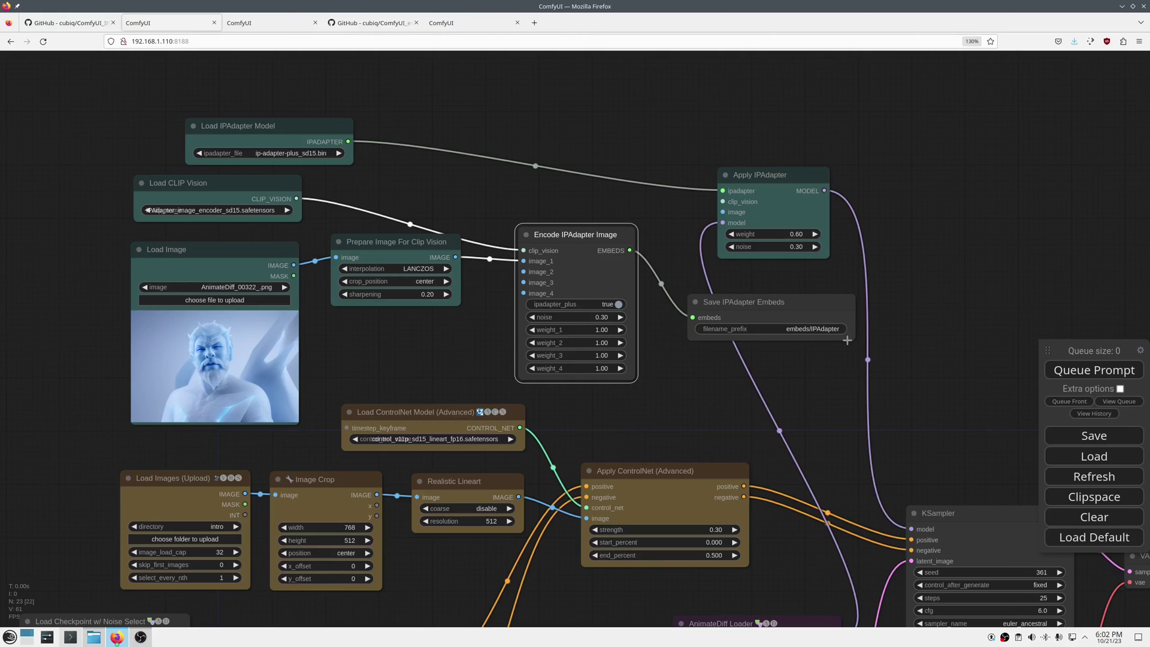
{"action": "left_click_drag", "start_coordinate": [848, 340], "coordinate": [825, 315]}
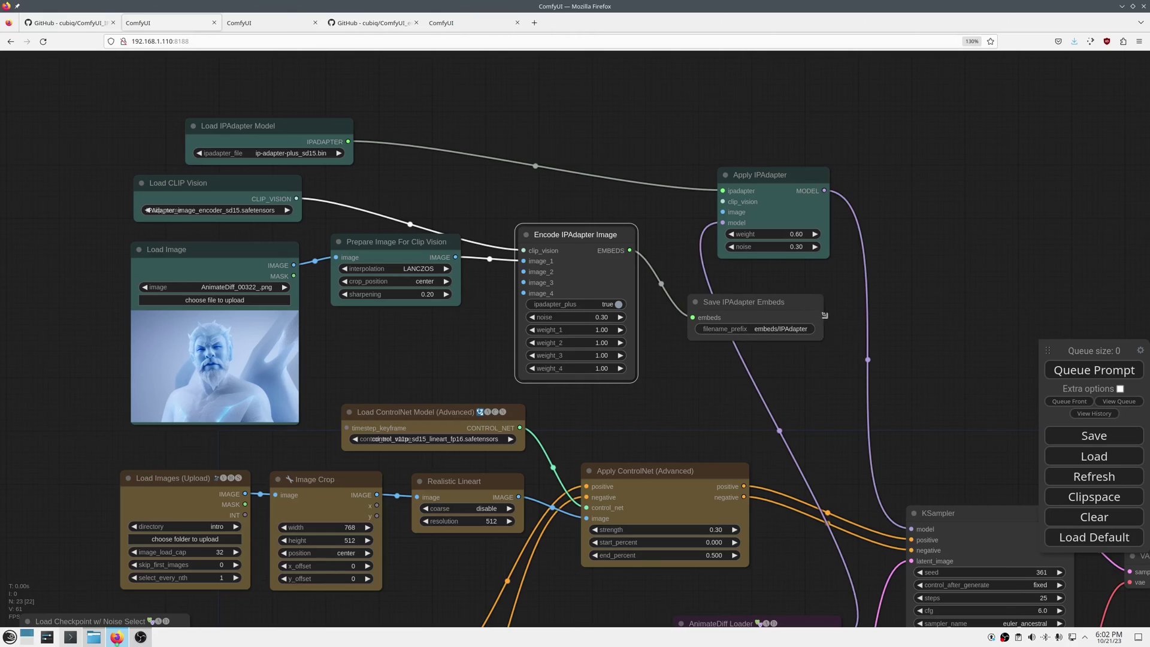
{"action": "left_click", "coordinate": [790, 332]}
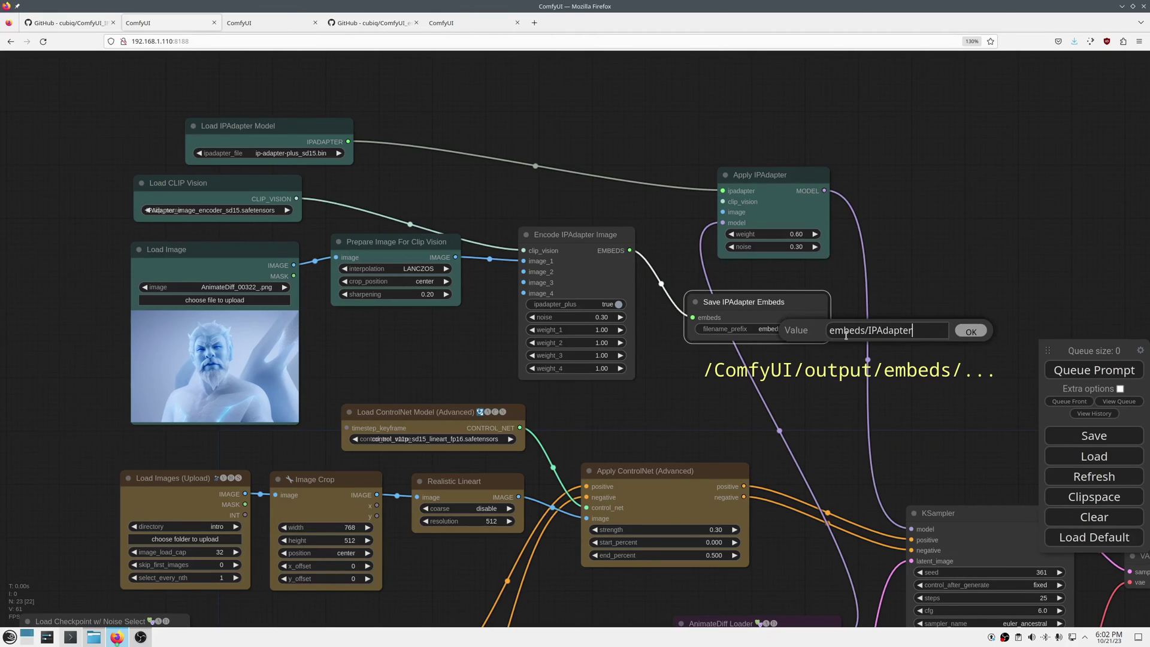
{"action": "double_click", "coordinate": [895, 330]}
{"action": "key", "text": "Return"}
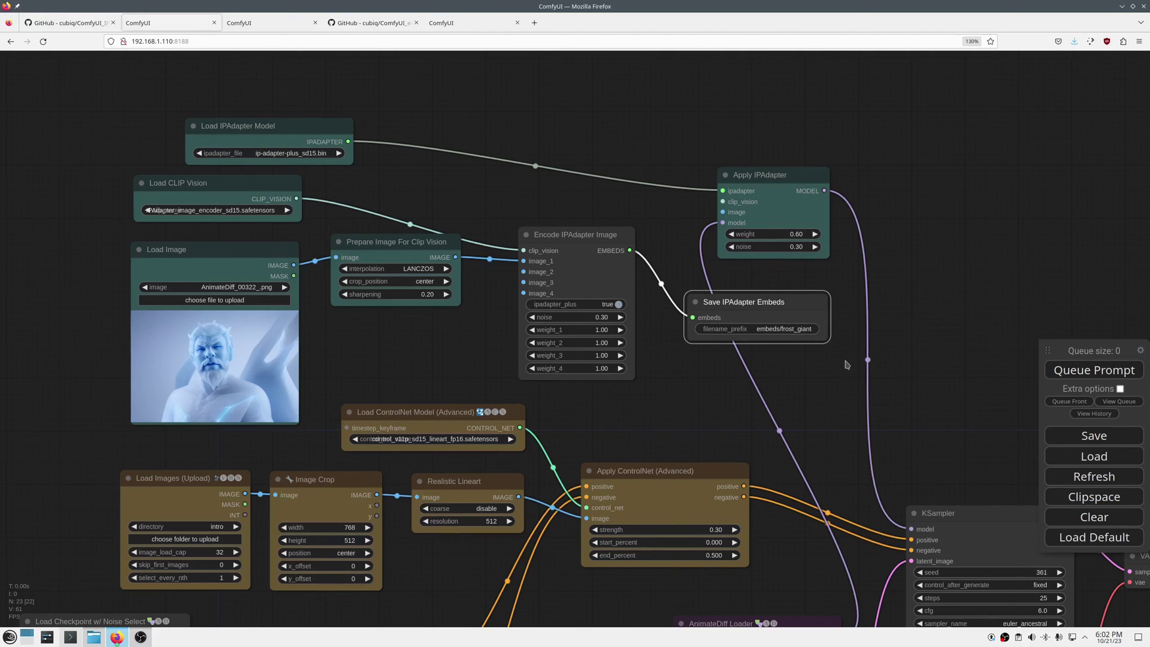
Step: Mute the KSampler node so that only the image encoding can run
{"action": "scroll", "coordinate": [848, 365], "scroll_direction": "down", "scroll_amount": 5}
{"action": "left_click_drag", "start_coordinate": [930, 411], "coordinate": [772, 340]}
{"action": "left_click", "coordinate": [751, 389]}
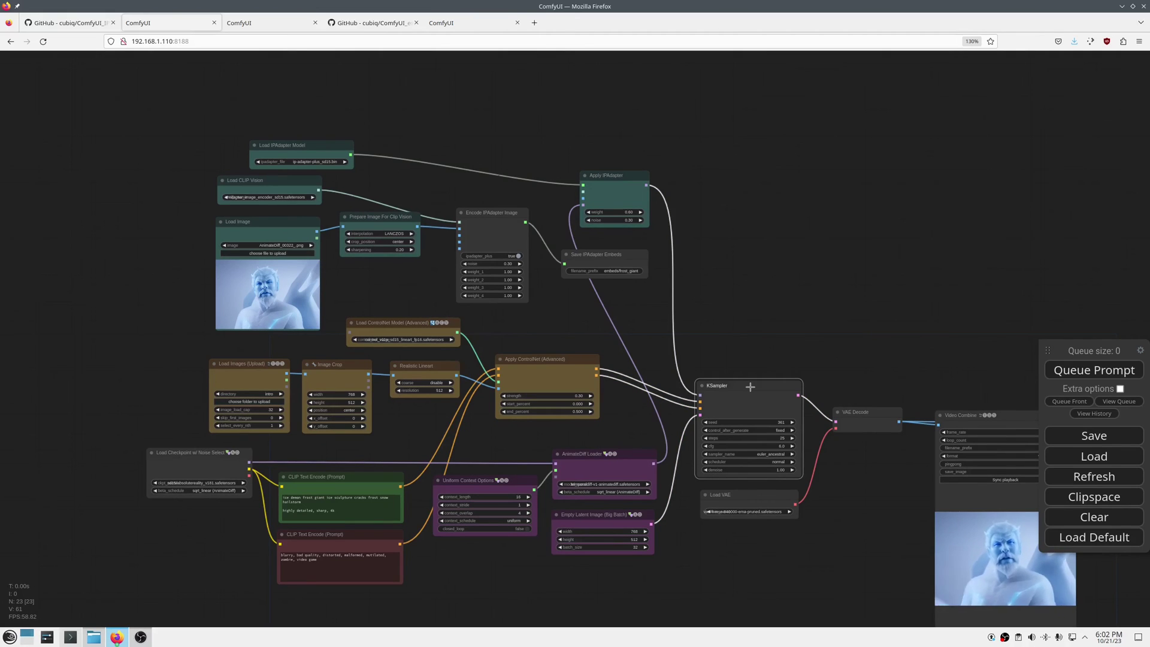
{"action": "key", "text": "ctrl+m"}
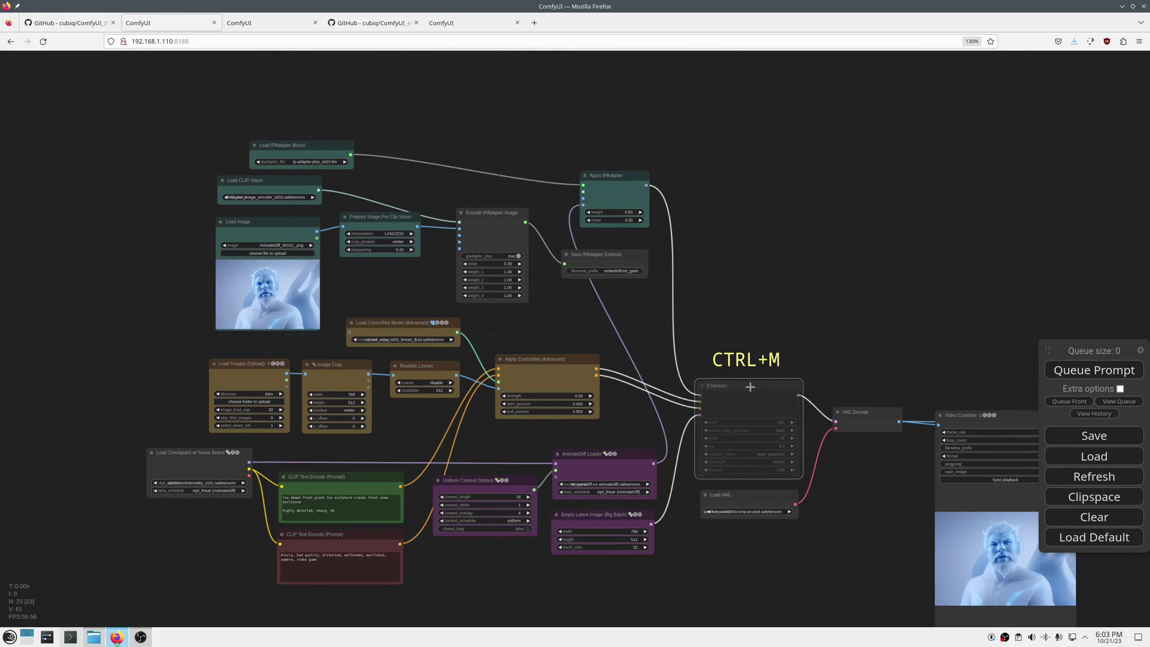
{"action": "left_click", "coordinate": [639, 306]}
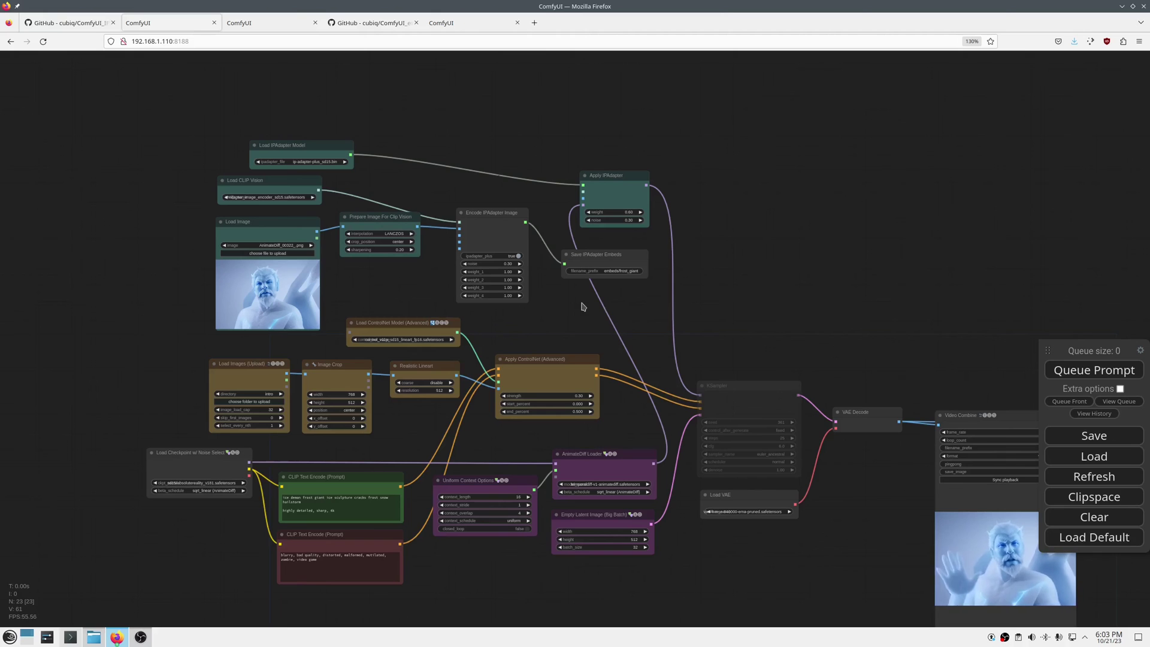
Step: Queue the workflow with the KSampler muted to save the frost_giant embeds
{"action": "scroll", "coordinate": [540, 287], "scroll_direction": "up", "scroll_amount": 3}
{"action": "left_click", "coordinate": [648, 264]}
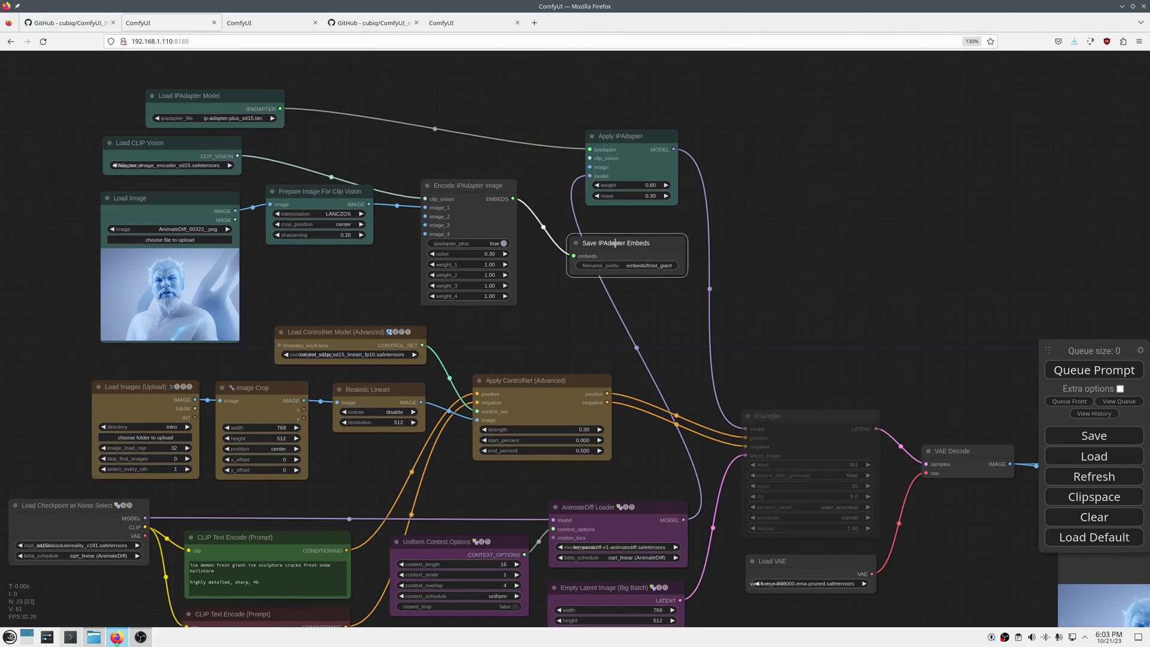
{"action": "scroll", "coordinate": [650, 283], "scroll_direction": "up", "scroll_amount": 2}
{"action": "scroll", "coordinate": [650, 283], "scroll_direction": "down", "scroll_amount": 5}
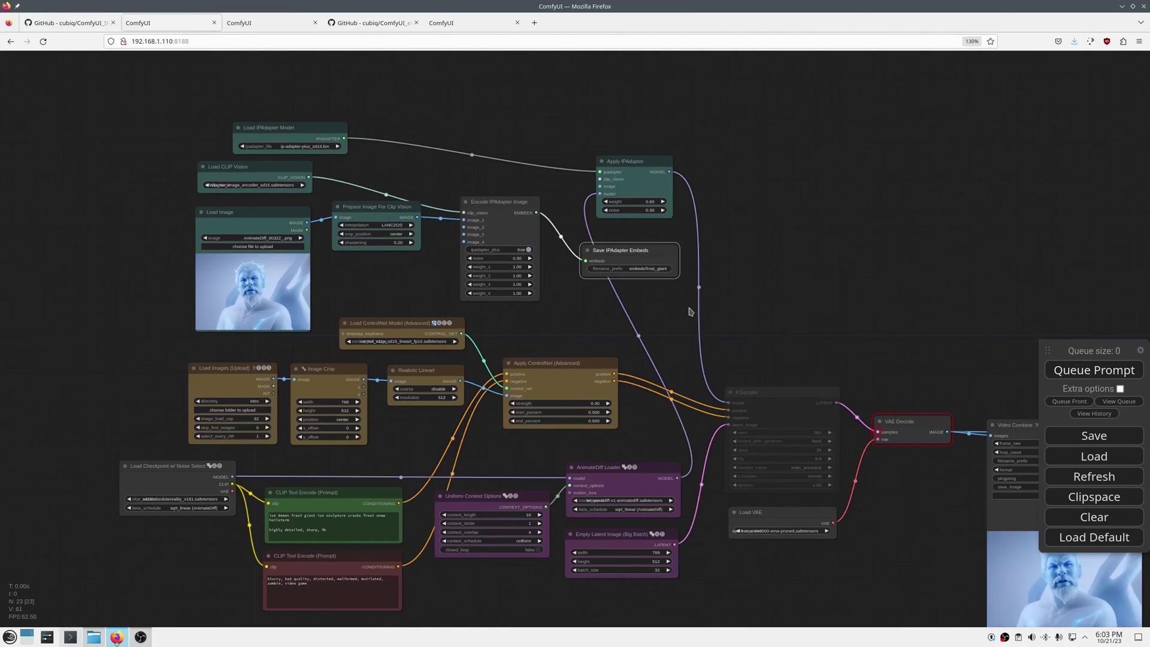
{"action": "scroll", "coordinate": [648, 293], "scroll_direction": "up", "scroll_amount": 1}
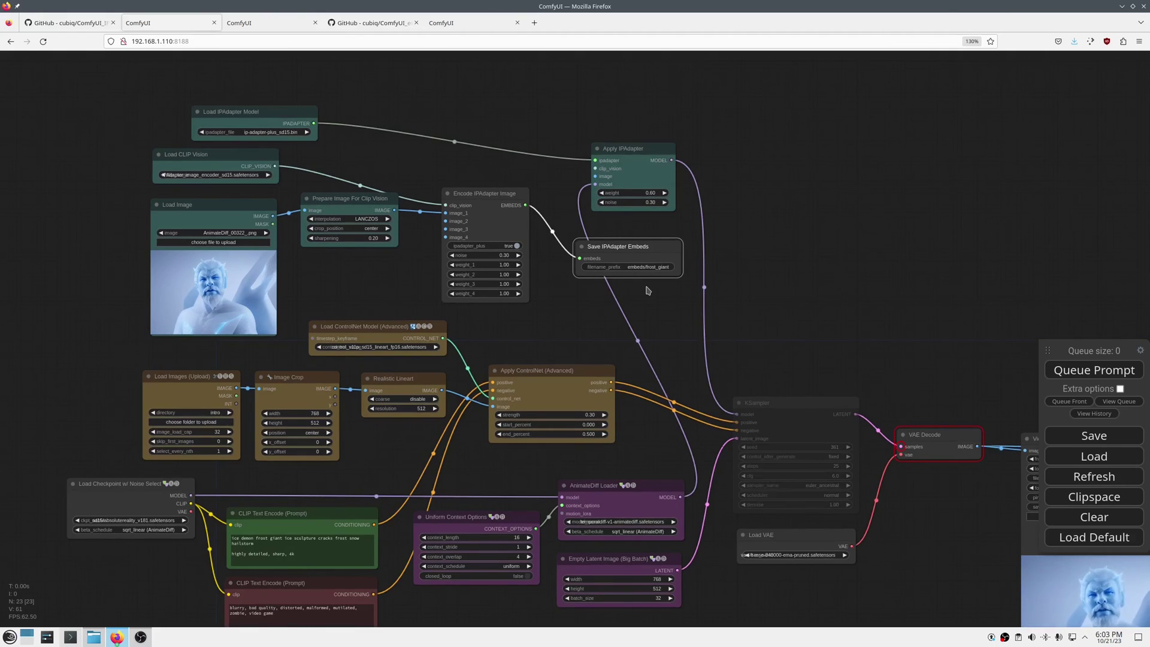
{"action": "scroll", "coordinate": [647, 291], "scroll_direction": "up", "scroll_amount": 2}
{"action": "scroll", "coordinate": [647, 291], "scroll_direction": "up", "scroll_amount": 1}
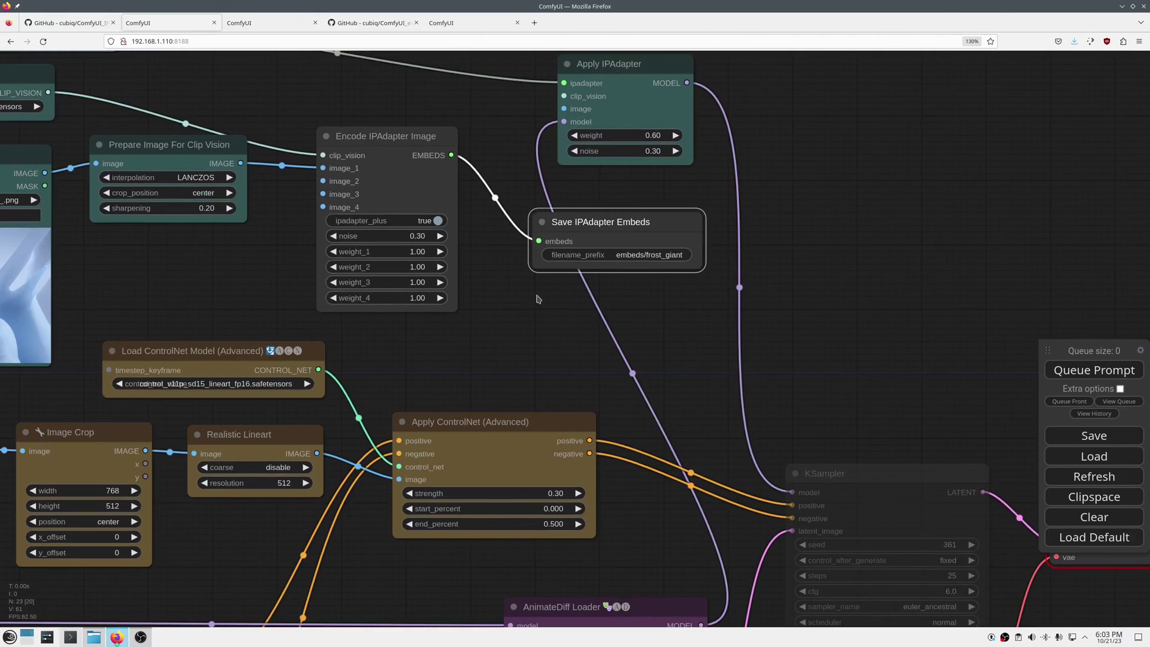
{"action": "scroll", "coordinate": [539, 299], "scroll_direction": "down", "scroll_amount": 2}
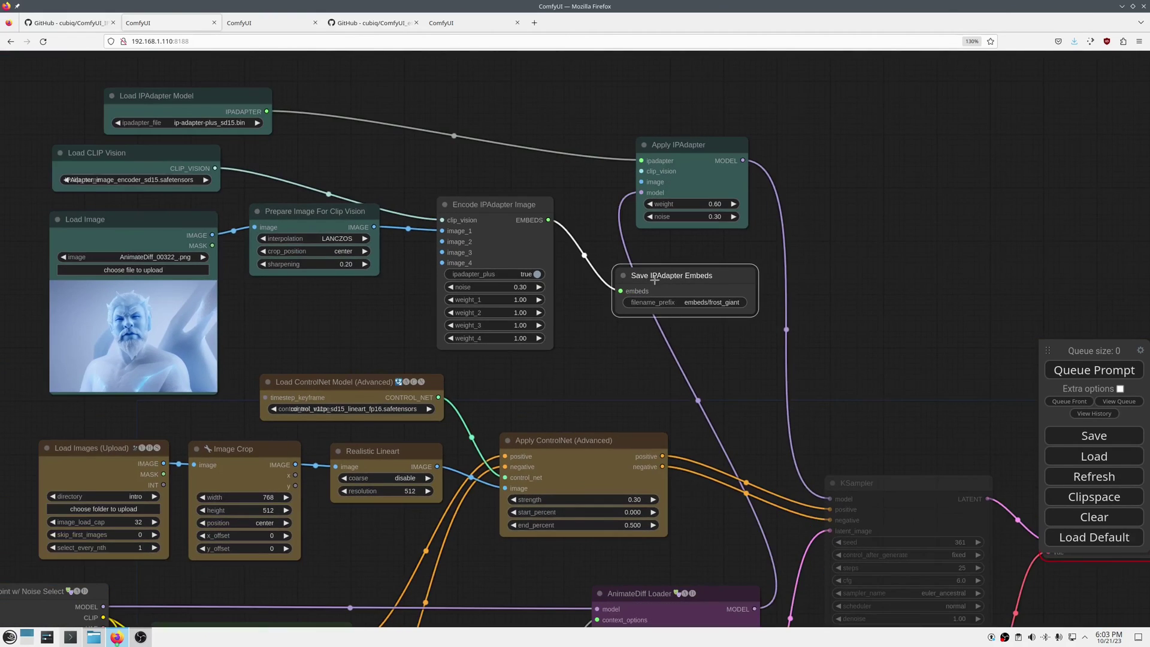
Step: Delete the Load CLIP Vision, Load Image, Prepare Image For Clip Vision, Encode IPAdapter Image and Save IPAdapter Embeds nodes
{"action": "left_click", "coordinate": [490, 216], "text": "shift"}
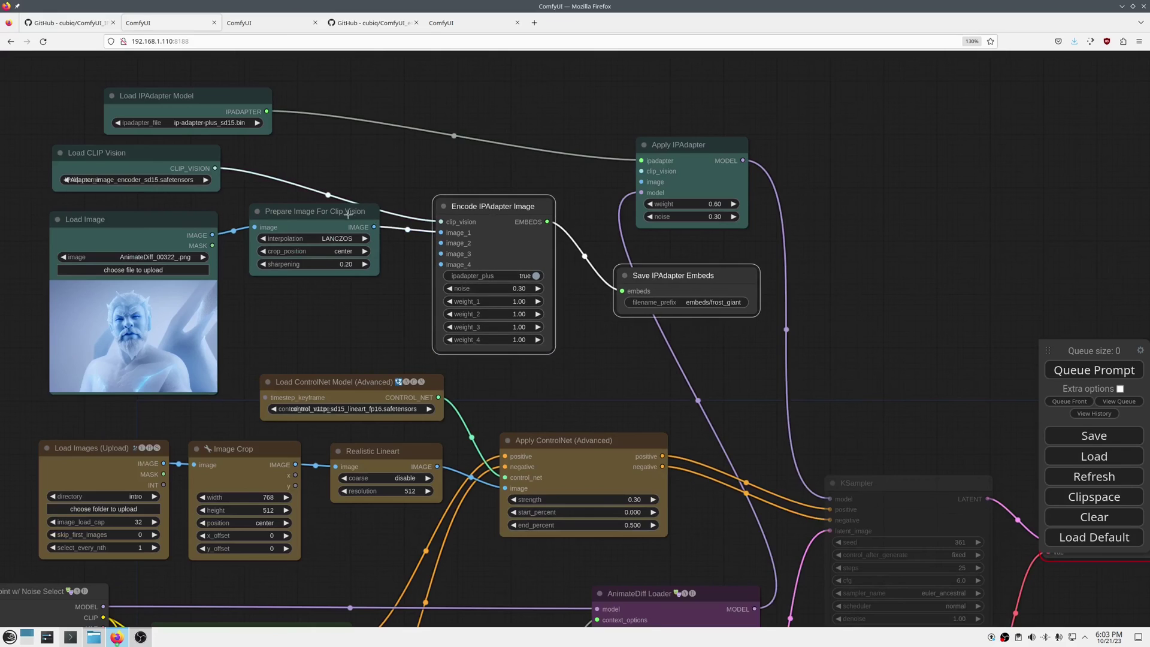
{"action": "left_click", "coordinate": [177, 155]}
{"action": "left_click", "coordinate": [147, 224], "text": "shift"}
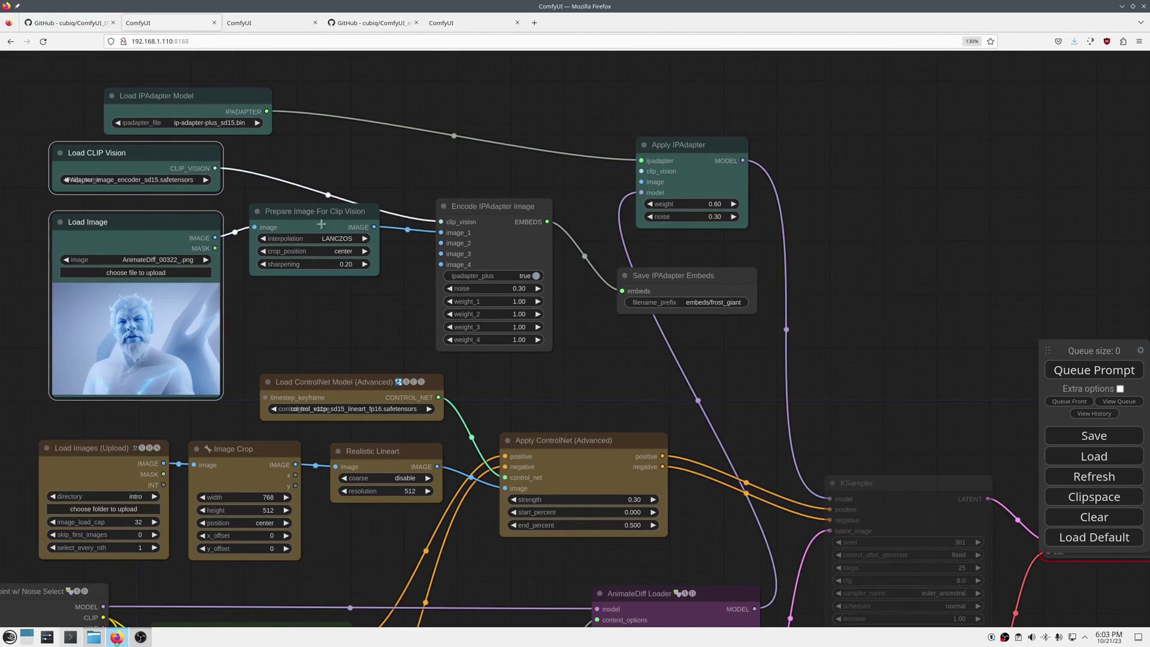
{"action": "left_click", "coordinate": [379, 213], "text": "shift"}
{"action": "left_click", "coordinate": [494, 223], "text": "shift"}
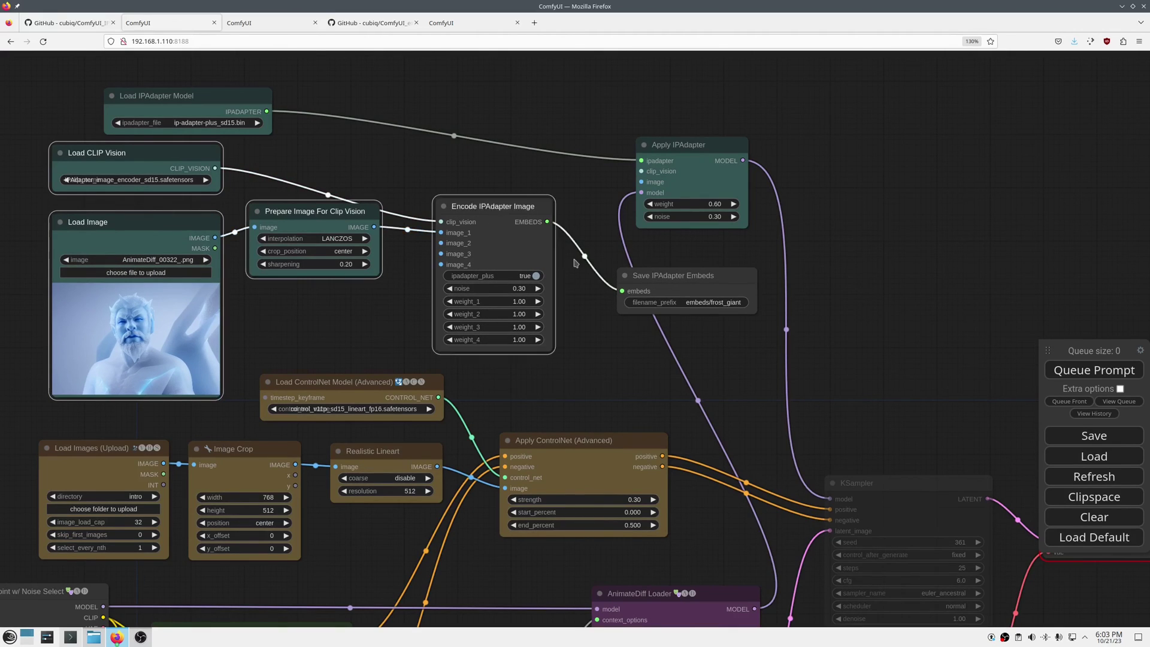
{"action": "left_click", "coordinate": [702, 274], "text": "shift"}
{"action": "key", "text": "Delete"}
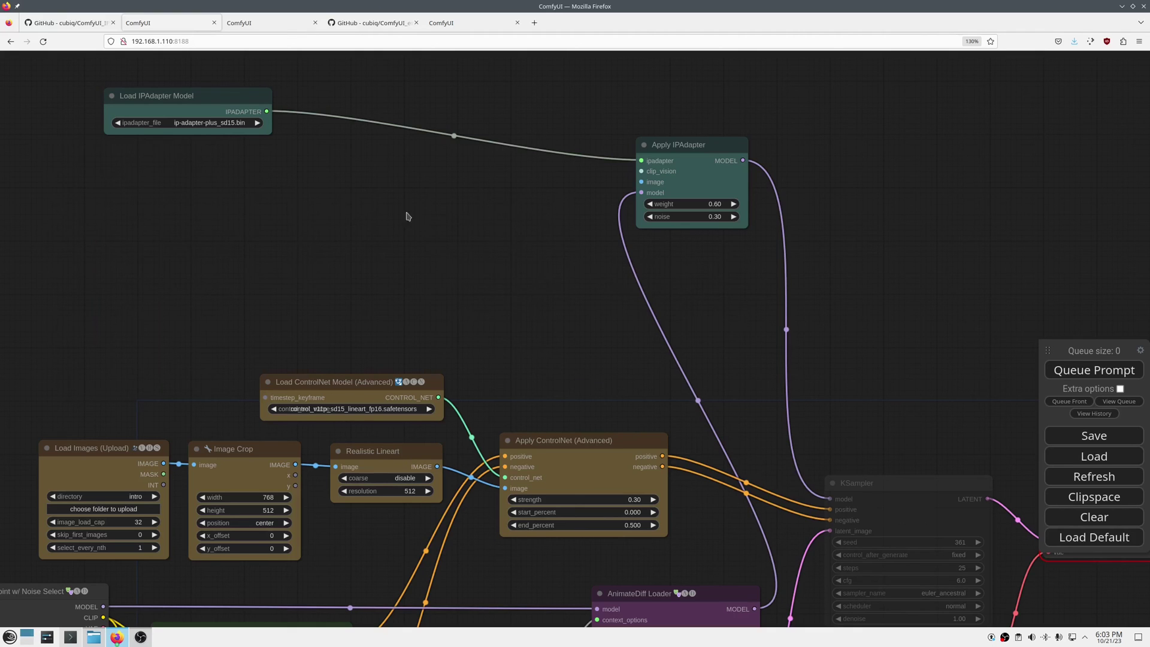
Step: Add an IPAdapterLoadEmbeds node below Load IPAdapter Model, widen it, and load the embeds file embeds/frost_00002_.ipadpt
{"action": "double_click", "coordinate": [378, 201]}
{"action": "type", "text": "ipa"}
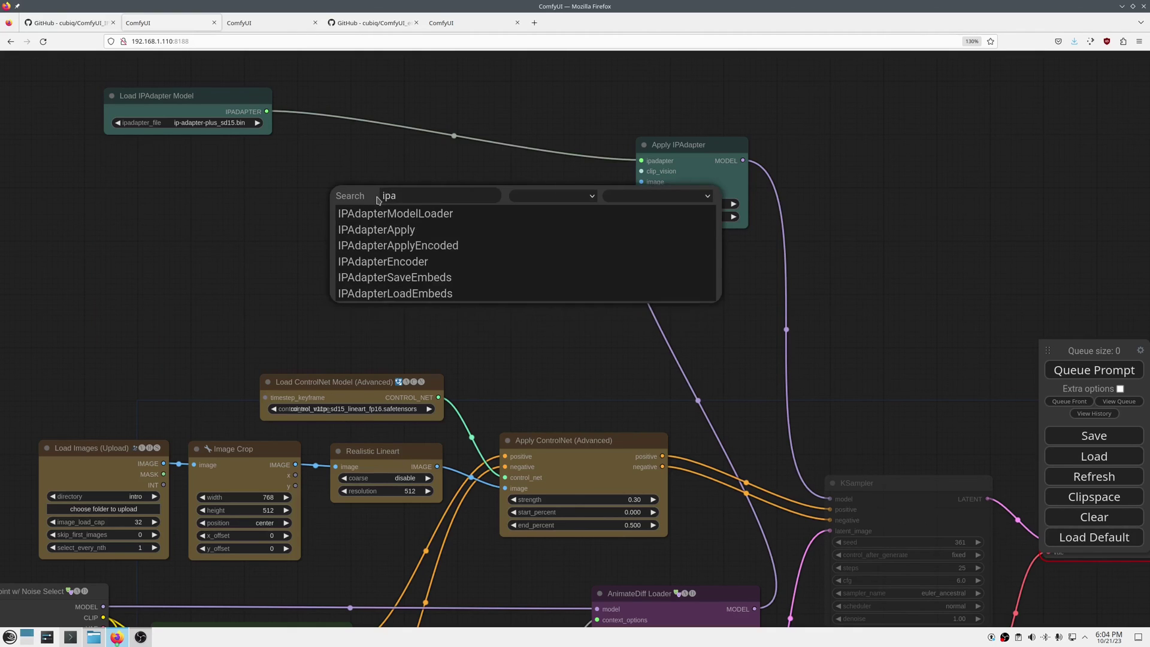
{"action": "left_click", "coordinate": [449, 295]}
{"action": "left_click_drag", "start_coordinate": [495, 185], "coordinate": [391, 221]}
{"action": "left_click_drag", "start_coordinate": [443, 262], "coordinate": [386, 262]}
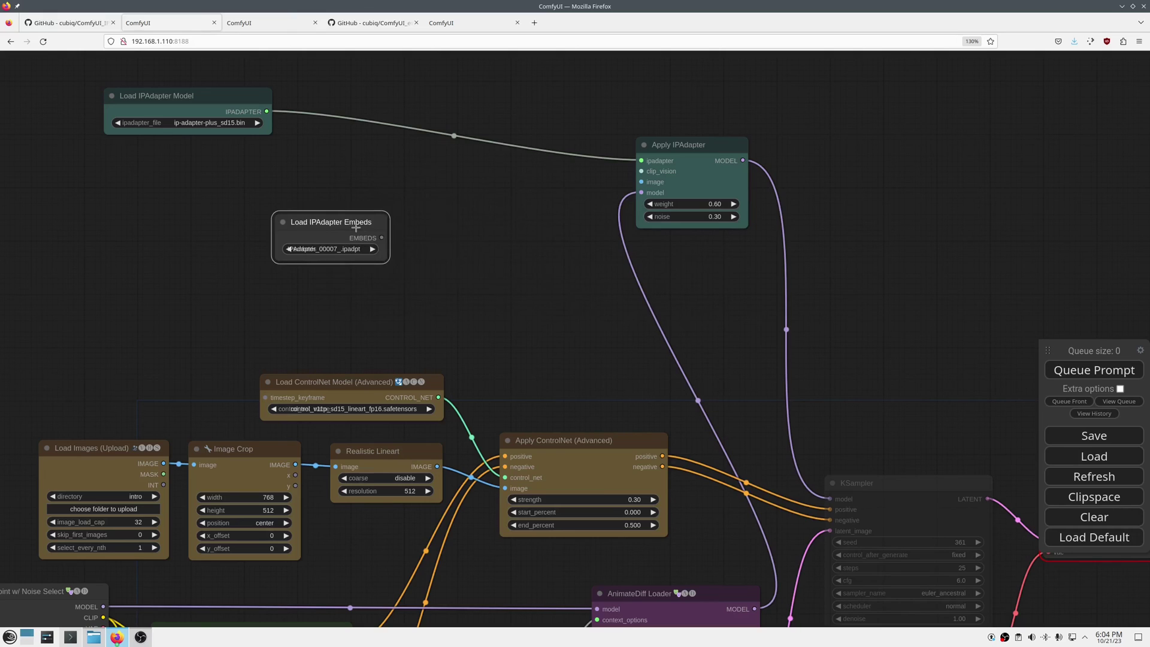
{"action": "left_click_drag", "start_coordinate": [355, 225], "coordinate": [328, 234]}
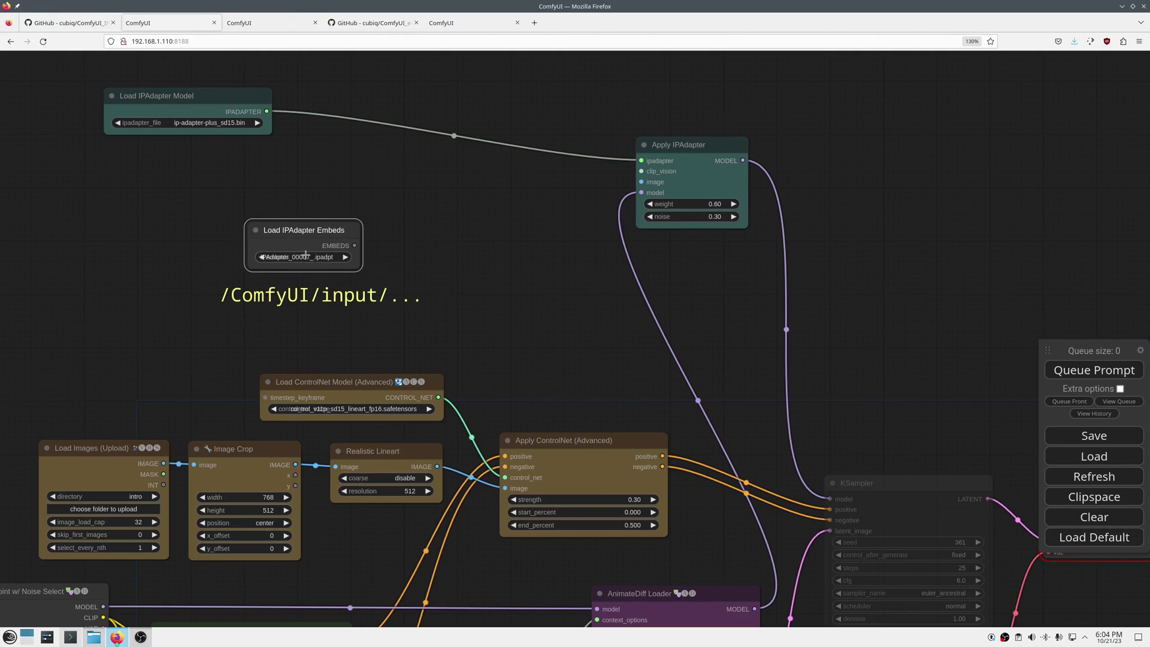
{"action": "left_click_drag", "start_coordinate": [360, 269], "coordinate": [390, 251]}
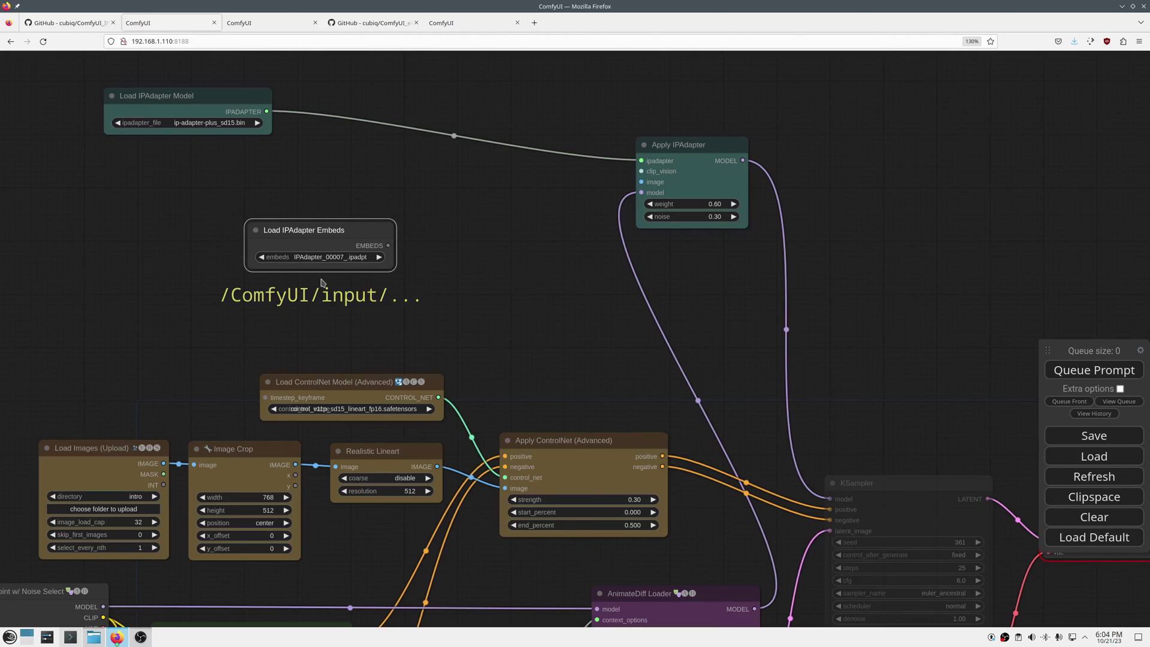
{"action": "scroll", "coordinate": [327, 279], "scroll_direction": "up", "scroll_amount": 4}
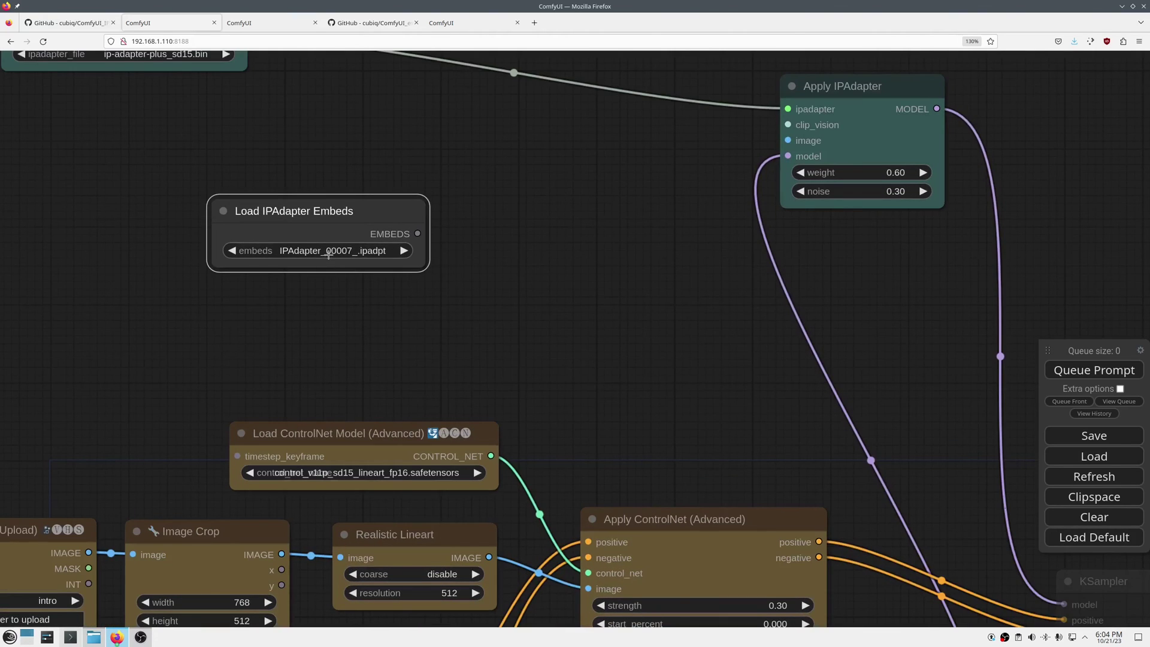
{"action": "left_click", "coordinate": [342, 299]}
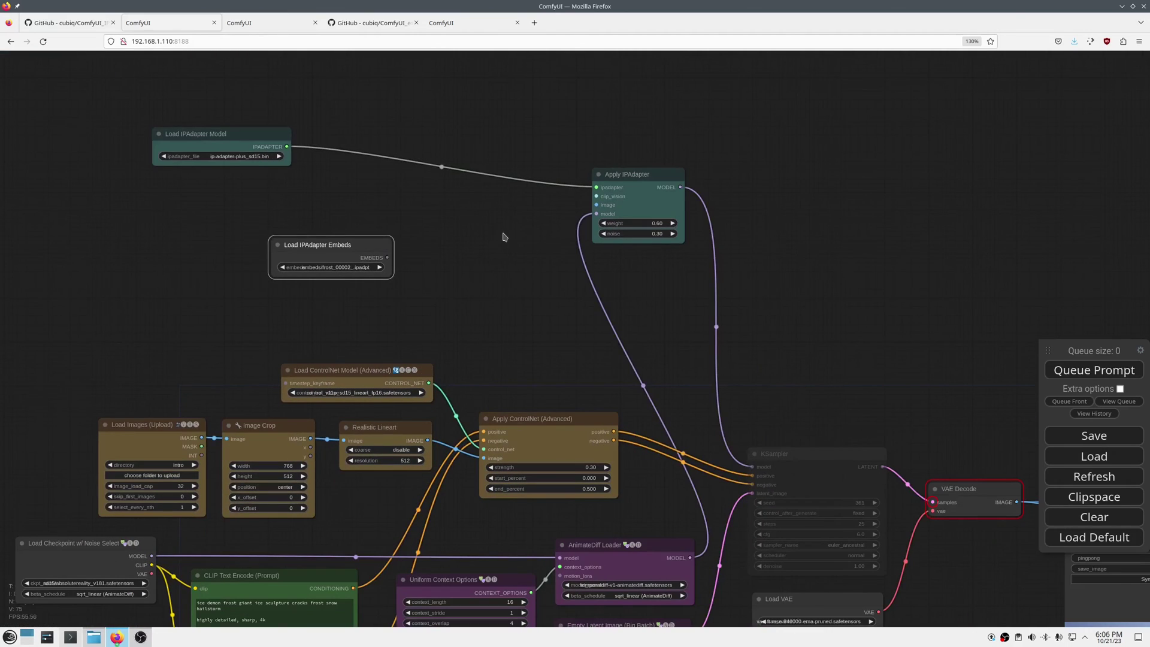
Step: Add an IPAdapterApplyEncoded node and place it beside the Load IPAdapter Embeds node
{"action": "double_click", "coordinate": [504, 238]}
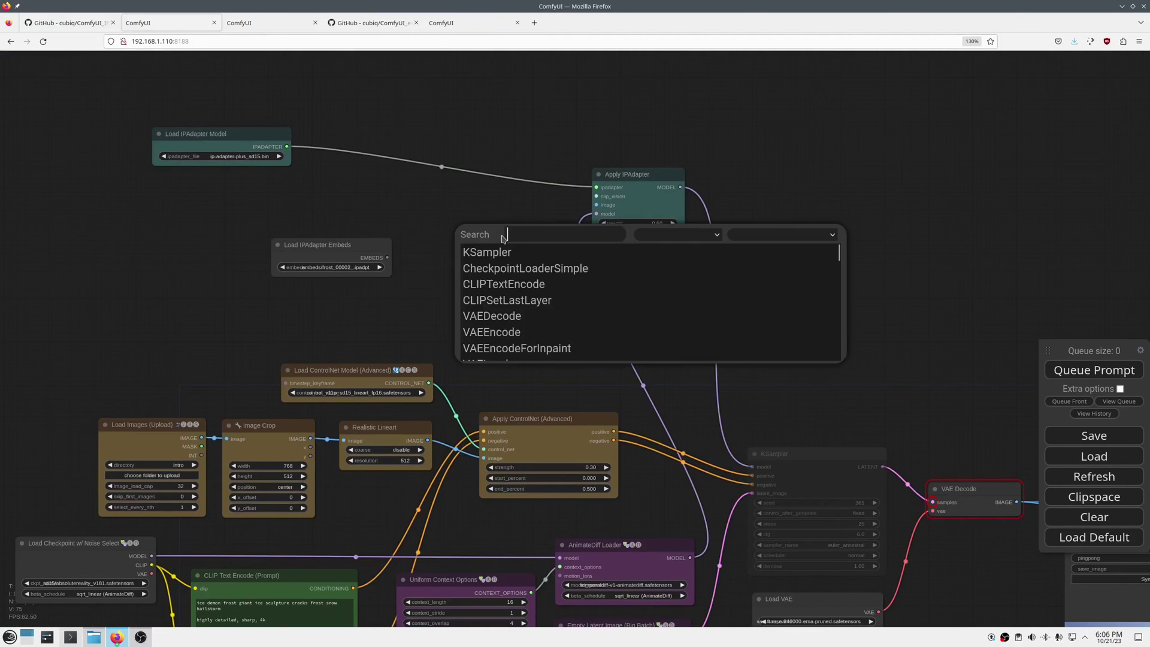
{"action": "type", "text": "ipada"}
{"action": "key", "text": "Down"}
{"action": "key", "text": "Down"}
{"action": "key", "text": "Down"}
{"action": "key", "text": "Return"}
{"action": "left_click_drag", "start_coordinate": [538, 239], "coordinate": [442, 247]}
{"action": "scroll", "coordinate": [405, 208], "scroll_direction": "up", "scroll_amount": 3}
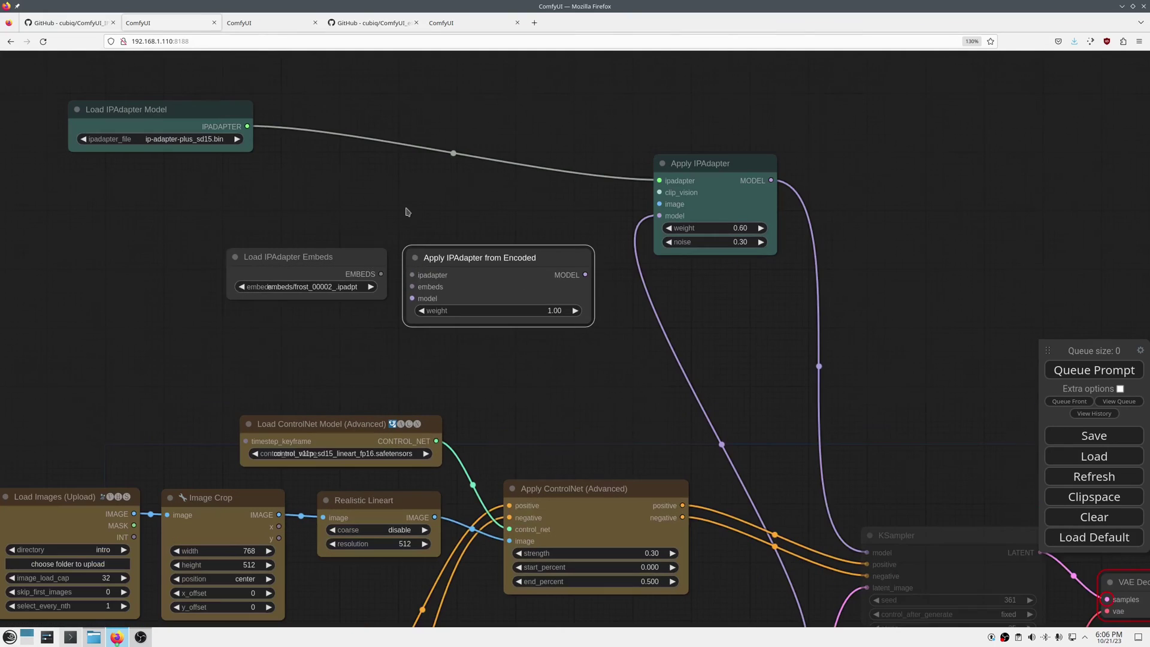
Step: Connect the loaded embeds and the IPAdapter model to the Apply IPAdapter from Encoded node
{"action": "left_click_drag", "start_coordinate": [380, 275], "coordinate": [466, 289]}
{"action": "left_click_drag", "start_coordinate": [660, 181], "coordinate": [466, 274]}
{"action": "left_click_drag", "start_coordinate": [461, 260], "coordinate": [476, 256]}
{"action": "scroll", "coordinate": [606, 529], "scroll_direction": "down", "scroll_amount": 2}
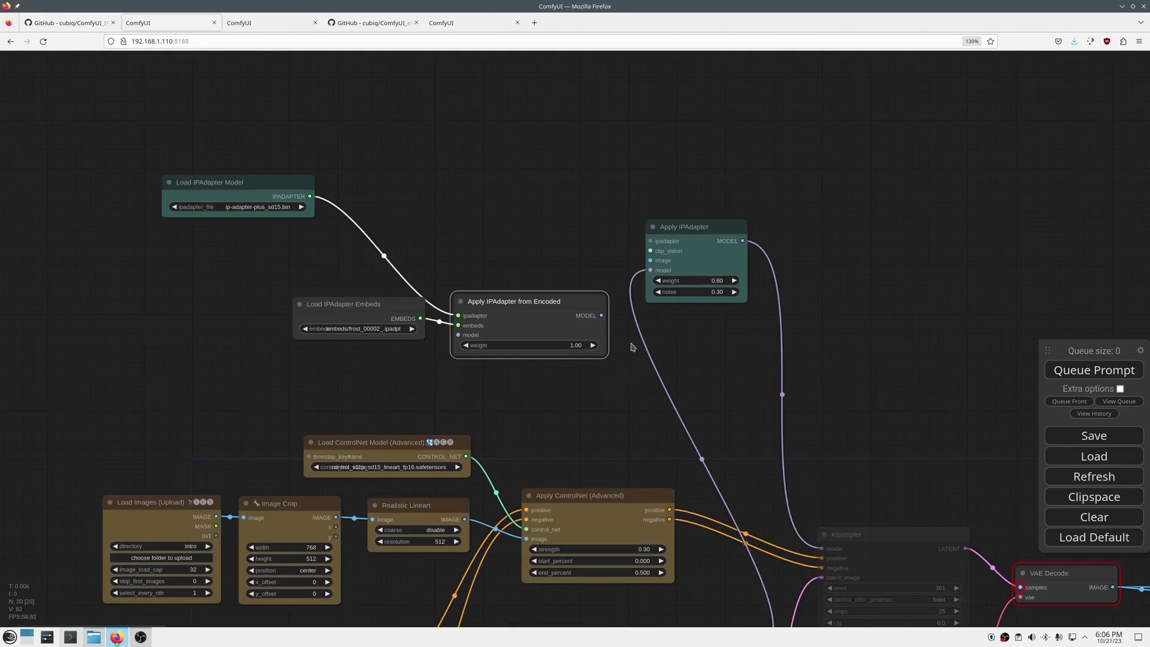
Step: Reroute the AnimateDiff Loader model through Apply IPAdapter from Encoded and into the KSampler's model input
{"action": "left_click_drag", "start_coordinate": [650, 270], "coordinate": [459, 336]}
{"action": "left_click_drag", "start_coordinate": [691, 462], "coordinate": [680, 462]}
{"action": "left_click_drag", "start_coordinate": [811, 549], "coordinate": [629, 378]}
{"action": "left_click_drag", "start_coordinate": [591, 316], "coordinate": [812, 548]}
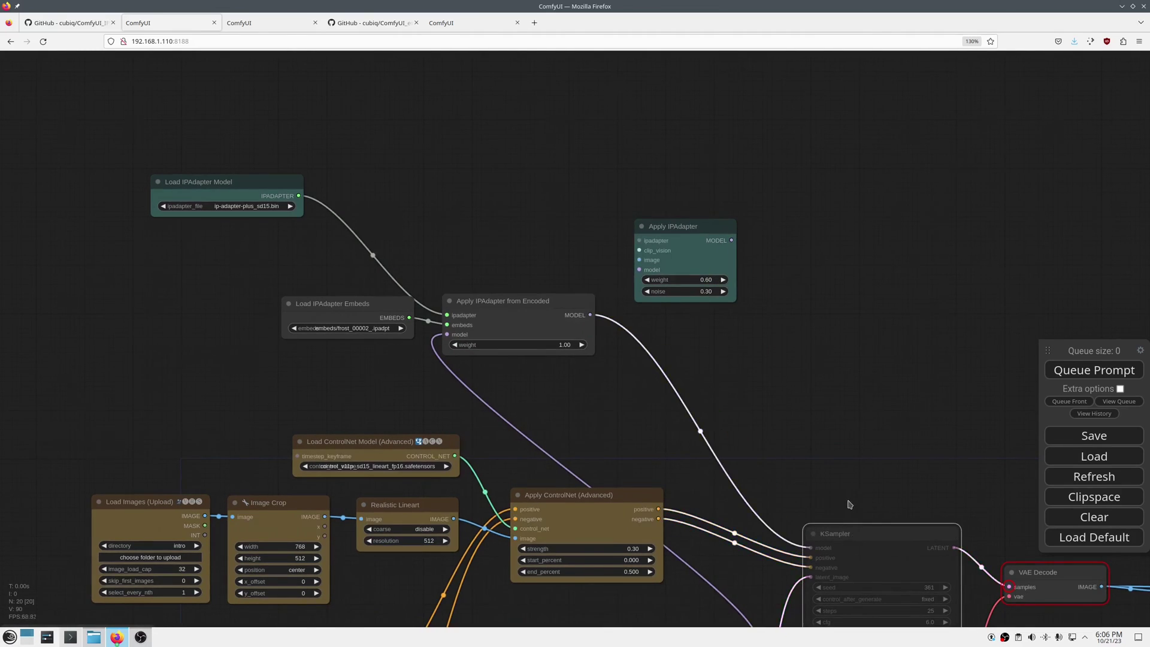
Step: Unmute the KSampler and delete the unused Apply IPAdapter node
{"action": "left_click_drag", "start_coordinate": [749, 413], "coordinate": [607, 292]}
{"action": "left_click", "coordinate": [539, 105]}
{"action": "key", "text": "Delete"}
Step: Arrange the Load IPAdapter Model, Load IPAdapter Embeds and Apply IPAdapter from Encoded nodes compactly above the ControlNet and KSampler nodes
{"action": "left_click_drag", "start_coordinate": [359, 180], "coordinate": [619, 214]}
{"action": "left_click_drag", "start_coordinate": [192, 183], "coordinate": [370, 236]}
{"action": "left_click_drag", "start_coordinate": [57, 61], "coordinate": [407, 154]}
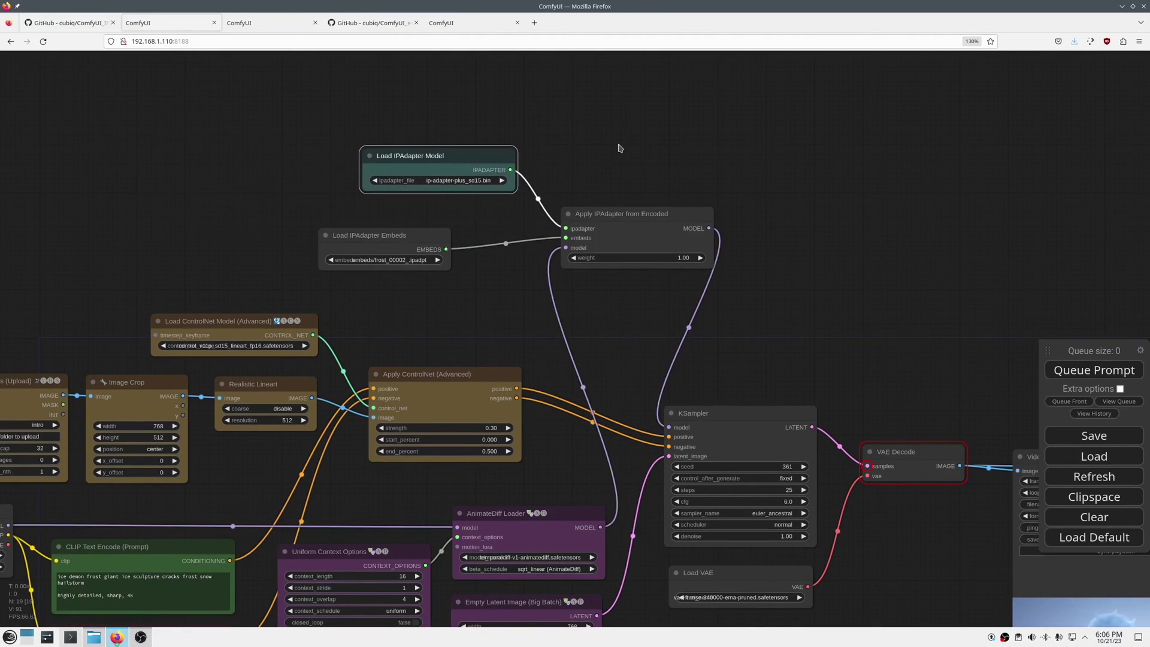
{"action": "left_click_drag", "start_coordinate": [617, 147], "coordinate": [587, 183]}
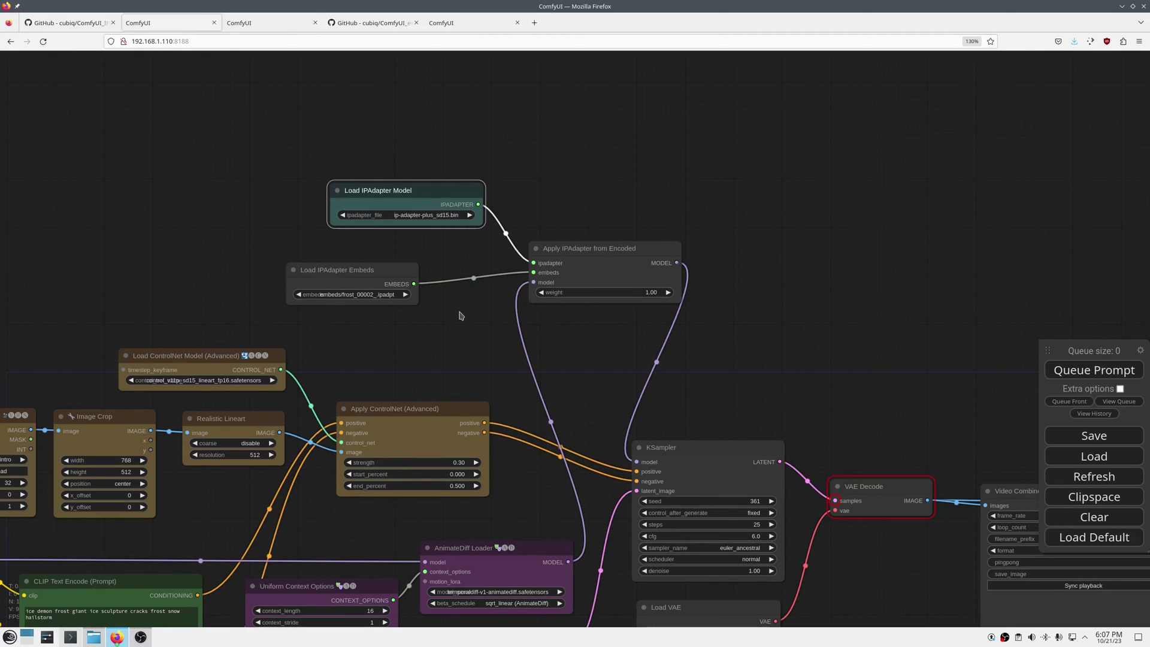
{"action": "scroll", "coordinate": [600, 412], "scroll_direction": "down", "scroll_amount": 3}
{"action": "left_click_drag", "start_coordinate": [600, 412], "coordinate": [606, 284]}
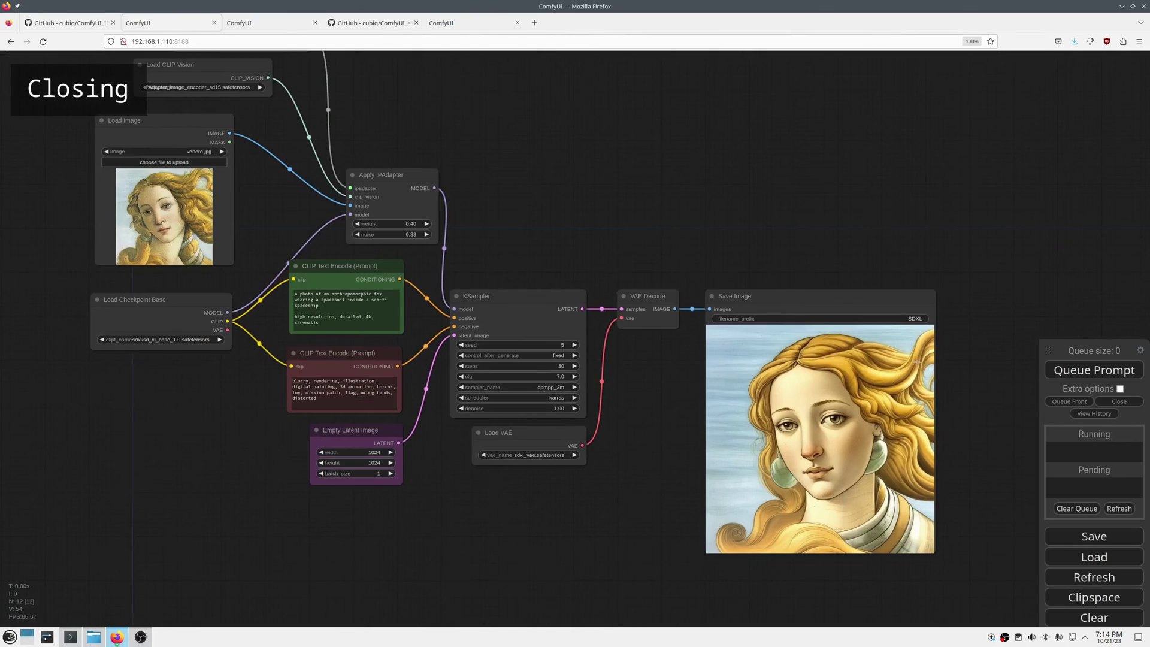
Step: Generate the anthropomorphic fox image with the SDXL workflow
{"action": "key", "text": "ctrl+Return"}
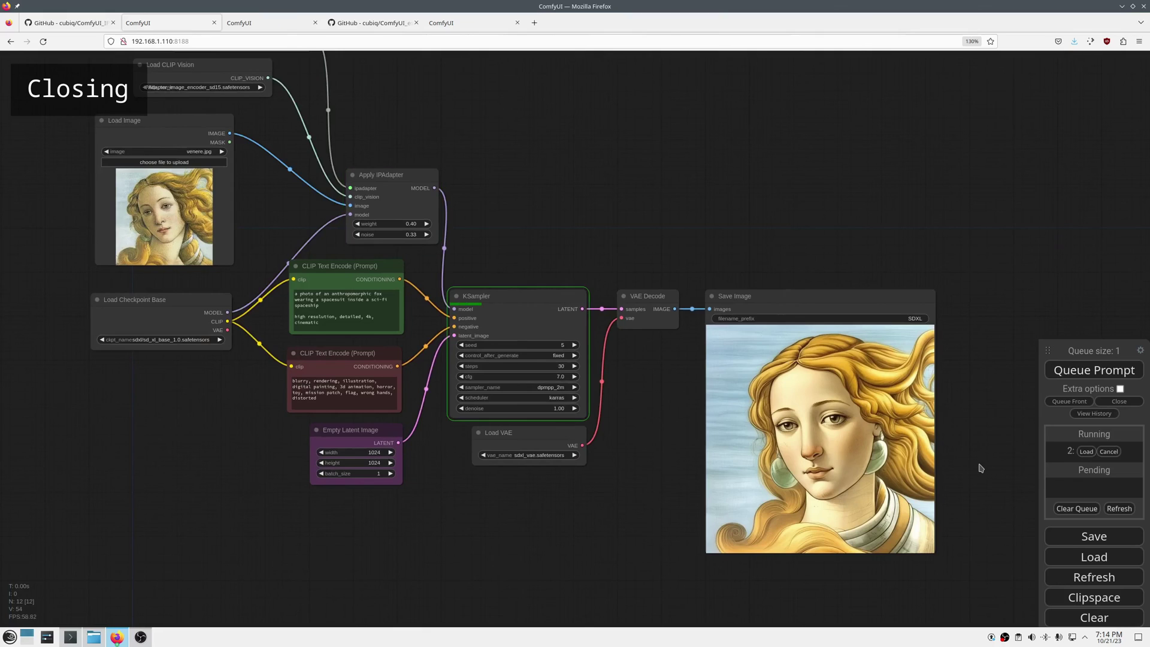
{"action": "scroll", "coordinate": [976, 488], "scroll_direction": "up", "scroll_amount": 5}
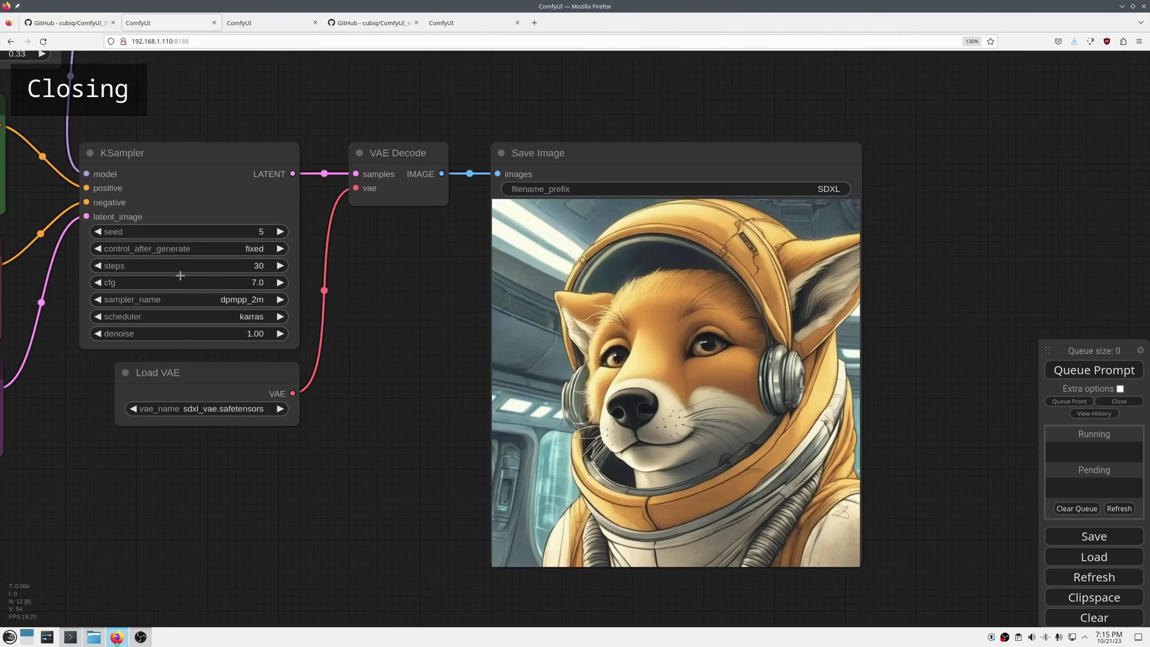
Step: Set the KSampler's cfg to 6.0, sampler to dpmpp_3m_sde_gpu and scheduler to exponential, and queue the workflow
{"action": "double_click", "coordinate": [97, 282]}
{"action": "left_click", "coordinate": [227, 299]}
{"action": "left_click", "coordinate": [306, 529]}
{"action": "left_click", "coordinate": [245, 314]}
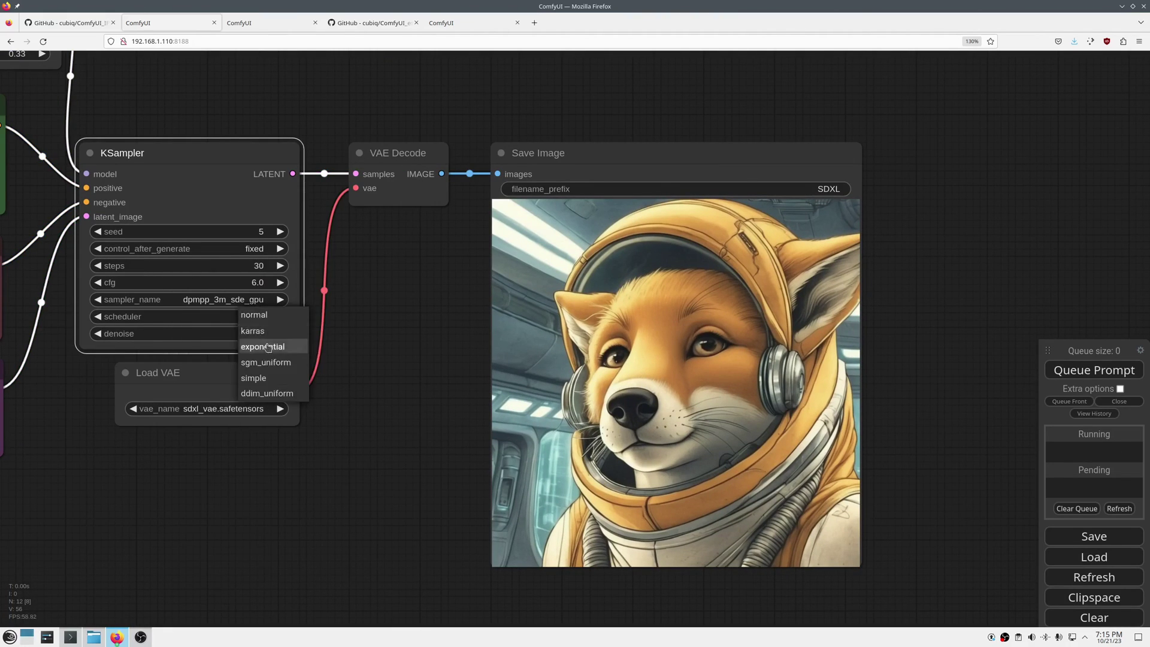
{"action": "left_click", "coordinate": [268, 348]}
{"action": "left_click", "coordinate": [1078, 370]}
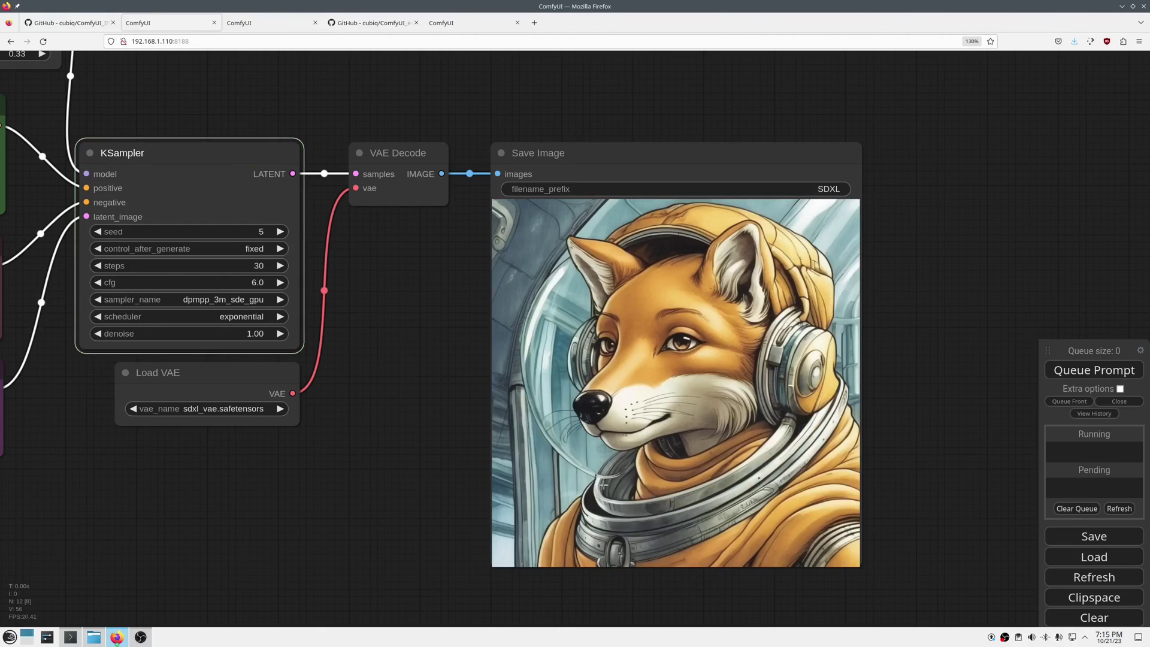
Step: Generate an image with seed 6, and another with the Apply IPAdapter weight set to 0.50
{"action": "key", "text": "ctrl+Return"}
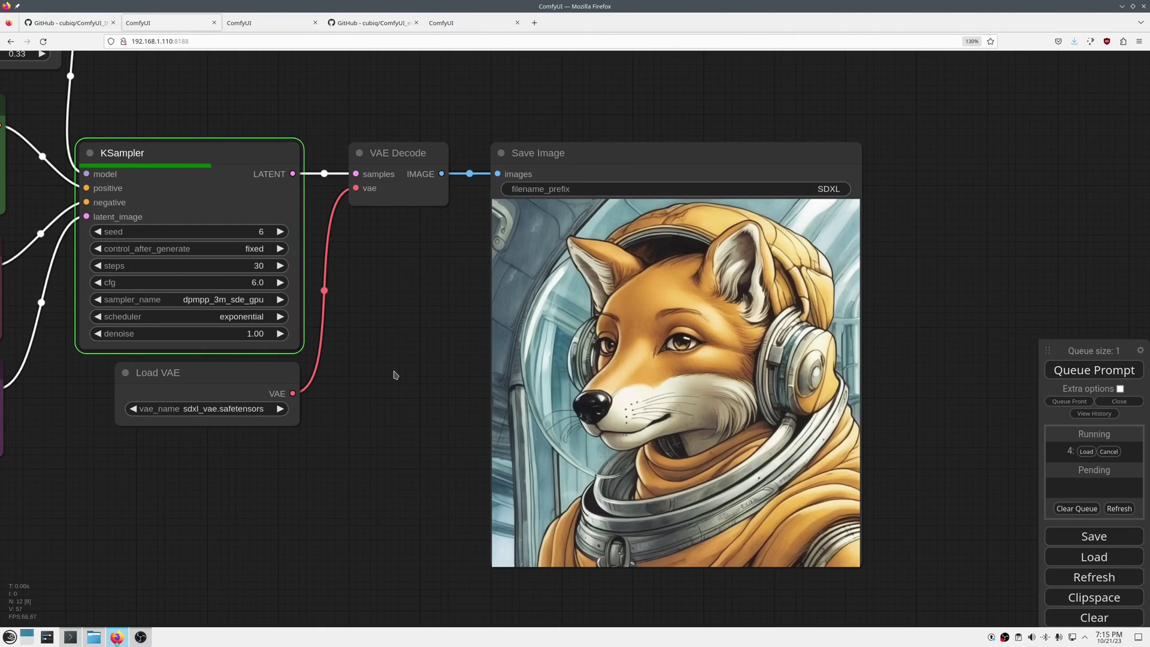
{"action": "scroll", "coordinate": [411, 387], "scroll_direction": "down", "scroll_amount": 3}
{"action": "left_click_drag", "start_coordinate": [410, 389], "coordinate": [556, 463]}
{"action": "scroll", "coordinate": [555, 464], "scroll_direction": "up", "scroll_amount": 1}
{"action": "left_click", "coordinate": [252, 169]}
{"action": "left_click", "coordinate": [252, 170]}
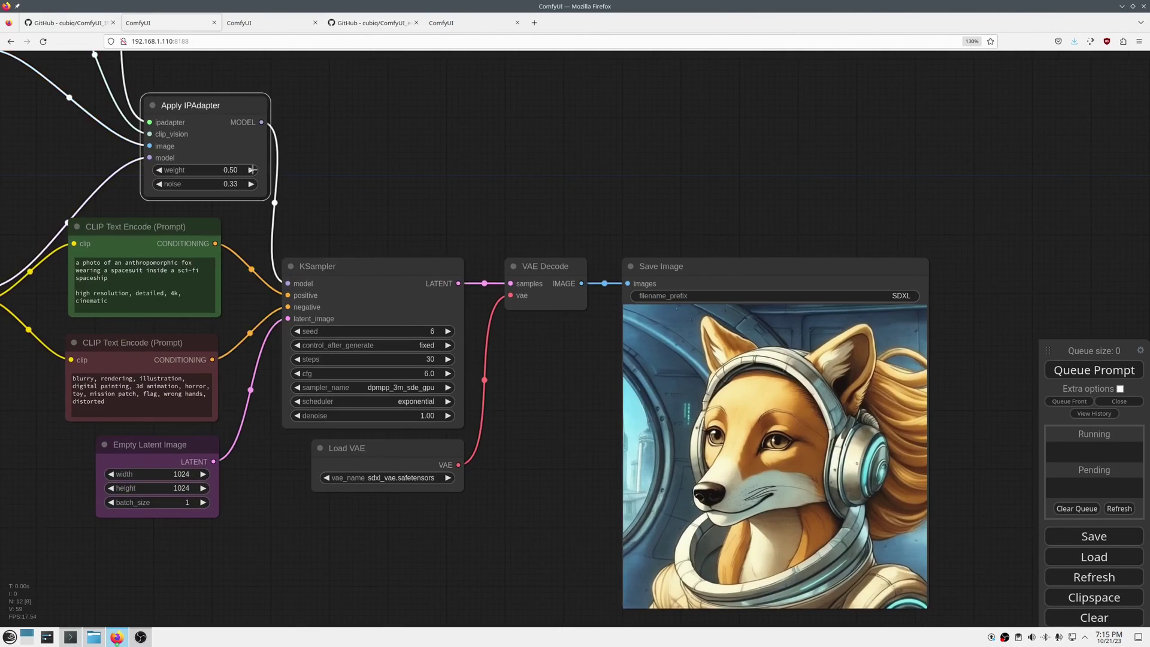
{"action": "left_click_drag", "start_coordinate": [965, 468], "coordinate": [895, 417]}
{"action": "scroll", "coordinate": [895, 417], "scroll_direction": "up", "scroll_amount": 2}
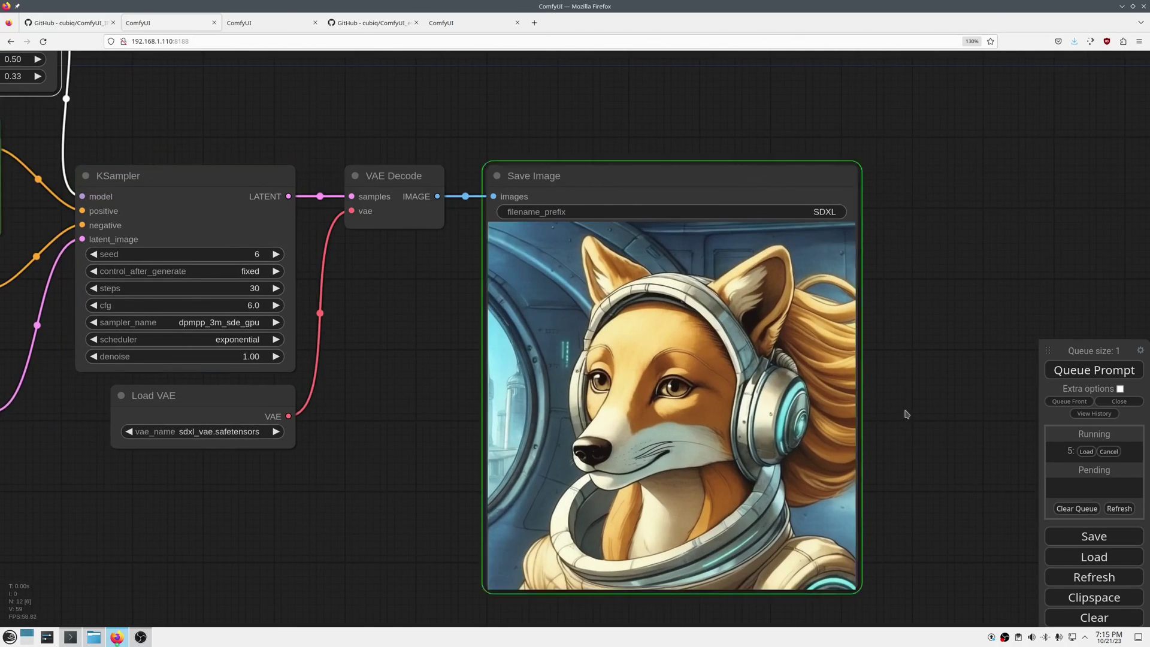
Step: Generate an image with seed 7, and another with the Apply IPAdapter weight at 0.45 and noise at 0.53
{"action": "left_click", "coordinate": [275, 254]}
{"action": "key", "text": "ctrl+Return"}
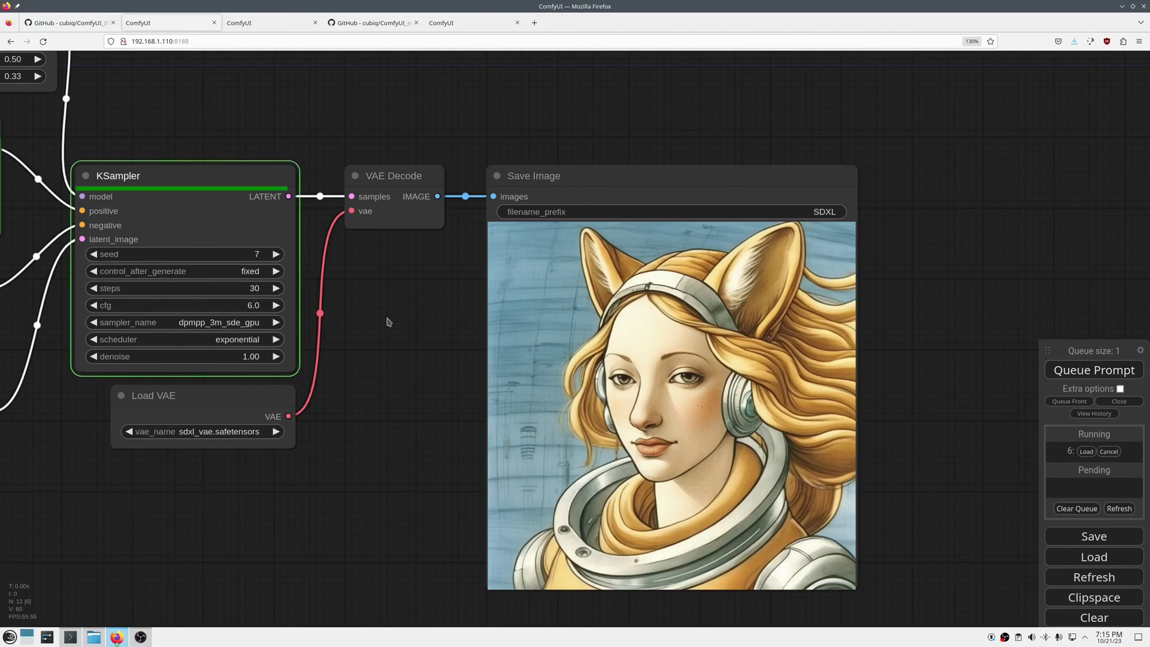
{"action": "scroll", "coordinate": [388, 321], "scroll_direction": "down", "scroll_amount": 2}
{"action": "left_click_drag", "start_coordinate": [227, 116], "coordinate": [303, 158]}
{"action": "left_click_drag", "start_coordinate": [121, 146], "coordinate": [120, 147]}
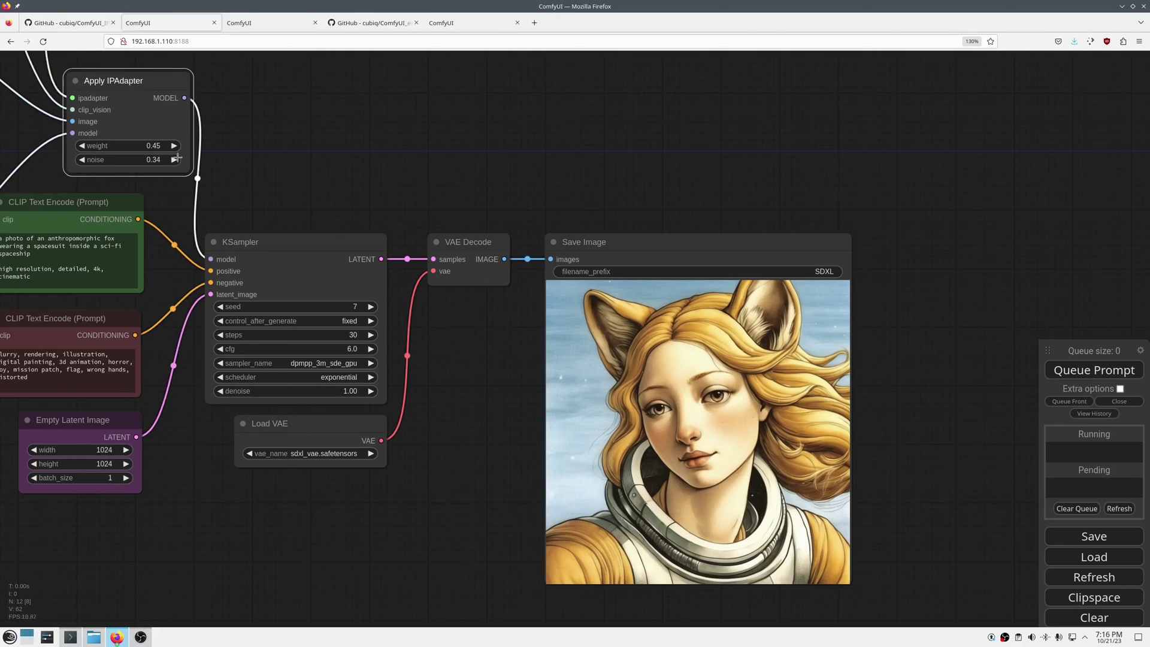
{"action": "key", "text": "ctrl+Return"}
{"action": "left_click_drag", "start_coordinate": [902, 475], "coordinate": [854, 457]}
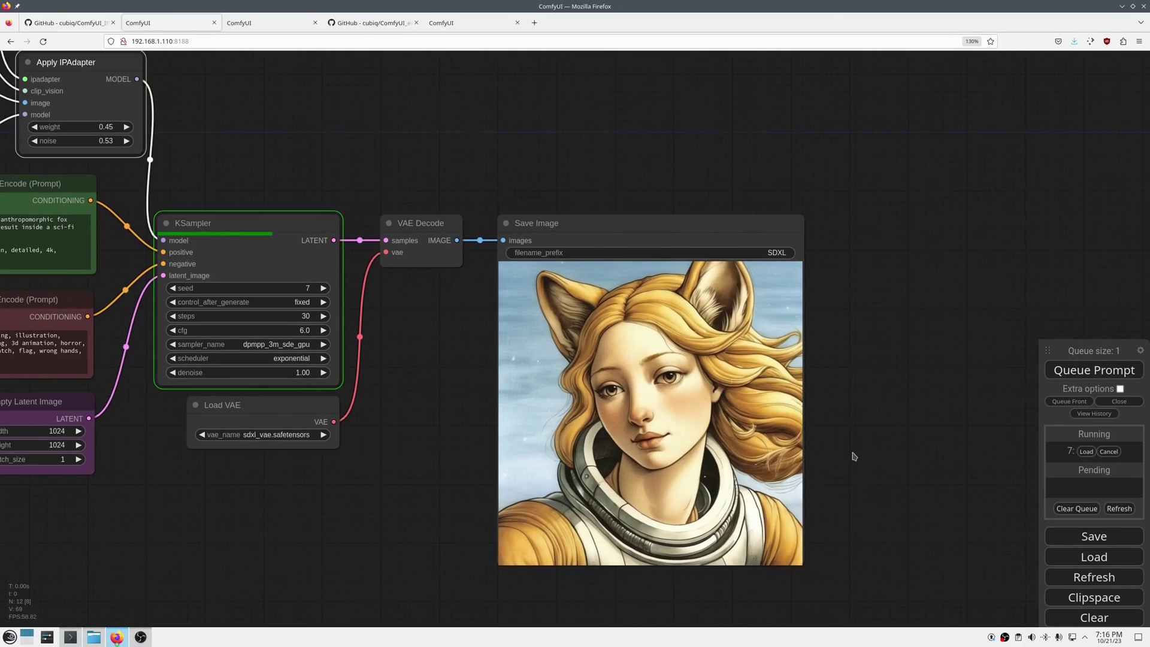
Step: Generate an image with seed 8, and another with the Apply IPAdapter weight set to 0.40
{"action": "left_click", "coordinate": [327, 289]}
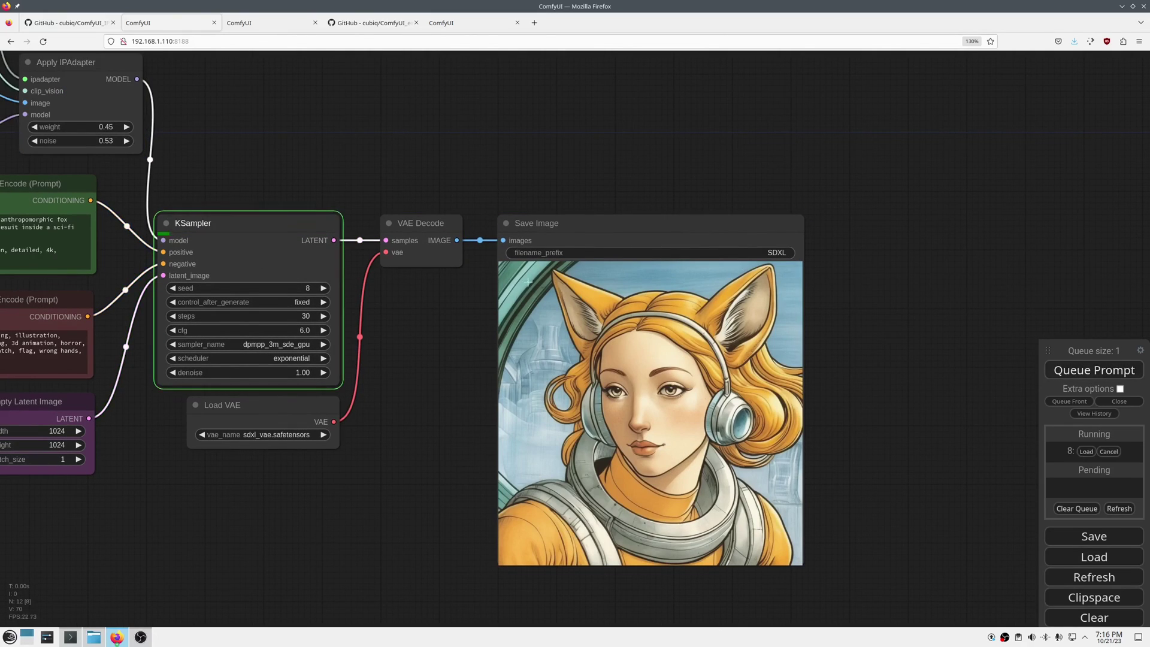
{"action": "left_click", "coordinate": [34, 127]}
{"action": "key", "text": "ctrl+Return"}
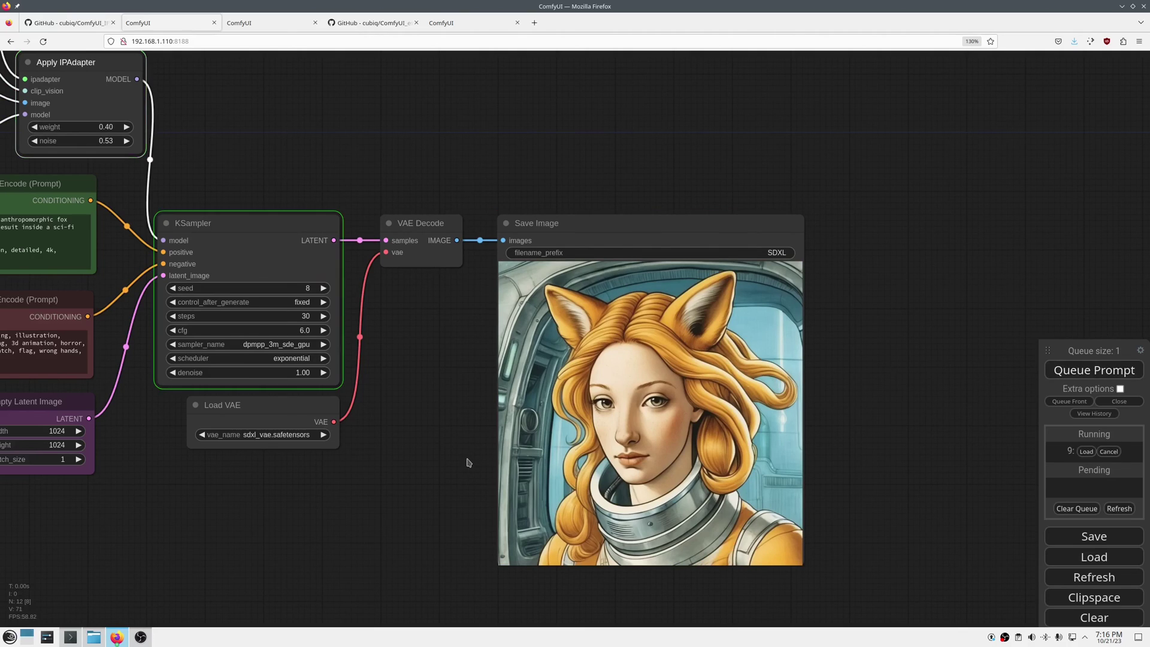
Step: Set the KSampler's sampler to dpmpp_2m and scheduler to karras, and queue the workflow
{"action": "left_click", "coordinate": [293, 345]}
{"action": "left_click", "coordinate": [312, 507]}
{"action": "left_click", "coordinate": [281, 359]}
{"action": "left_click", "coordinate": [297, 367]}
{"action": "key", "text": "ctrl+Return"}
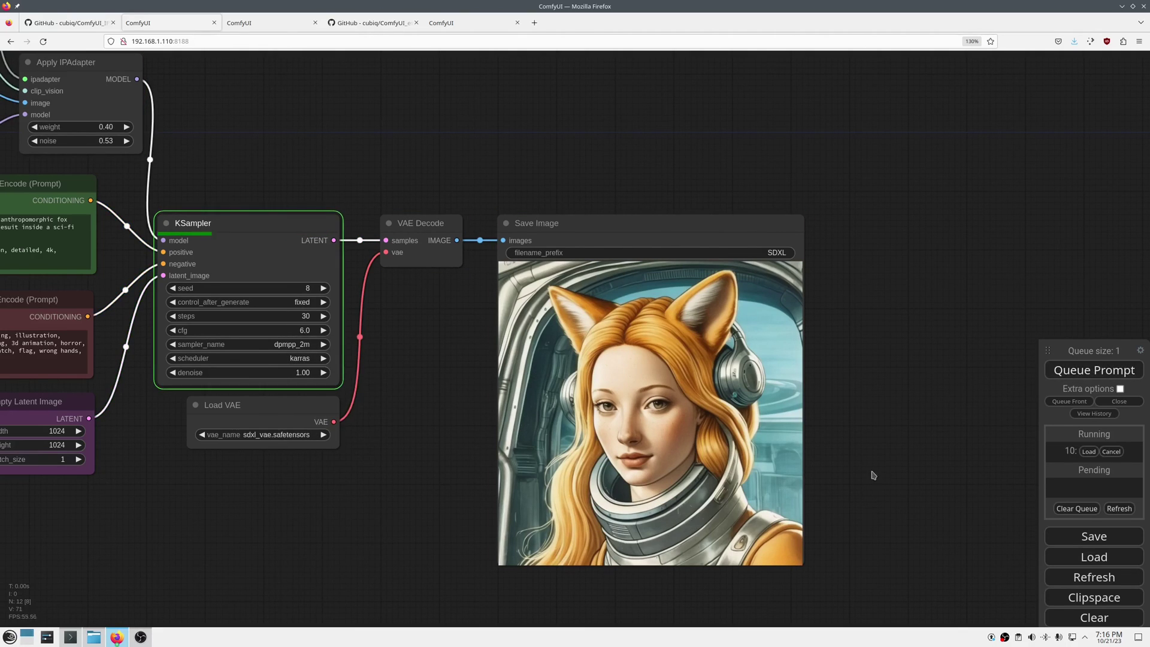